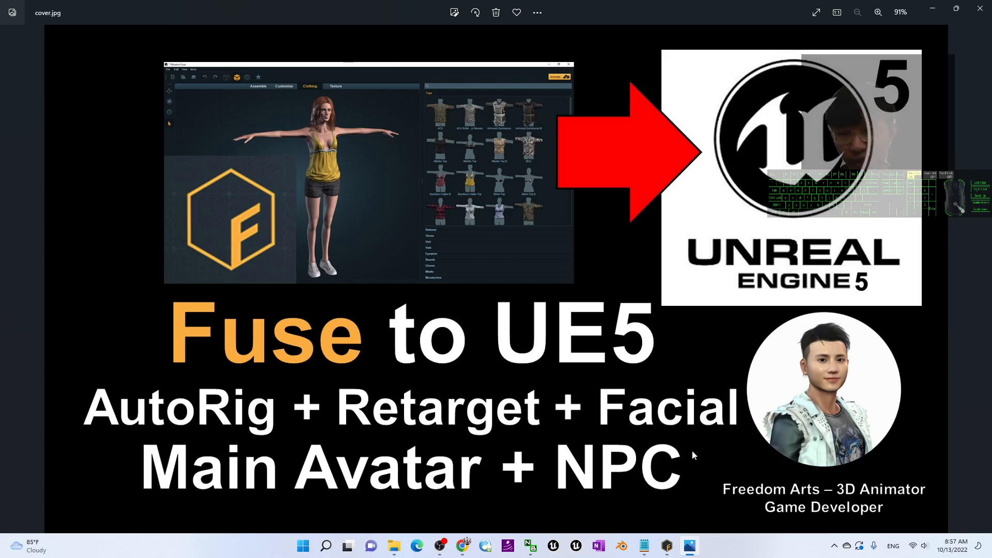
Step: Switch to Mixamo Fuse and maximize its window
left_click(666, 546)
left_click(759, 201)
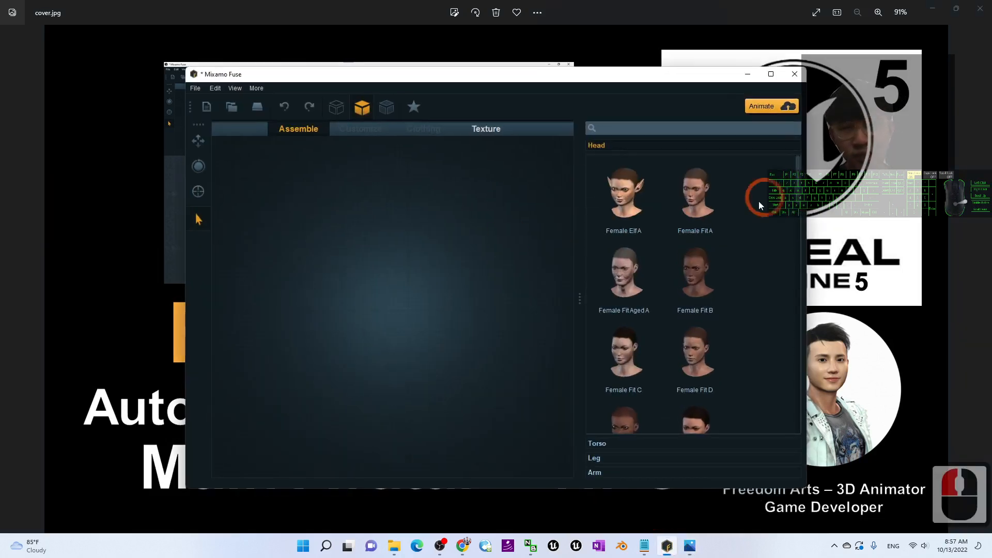
left_click(770, 74)
Step: Look through the whole library of head models available for assembling a character
scroll(844, 240, "down", 4)
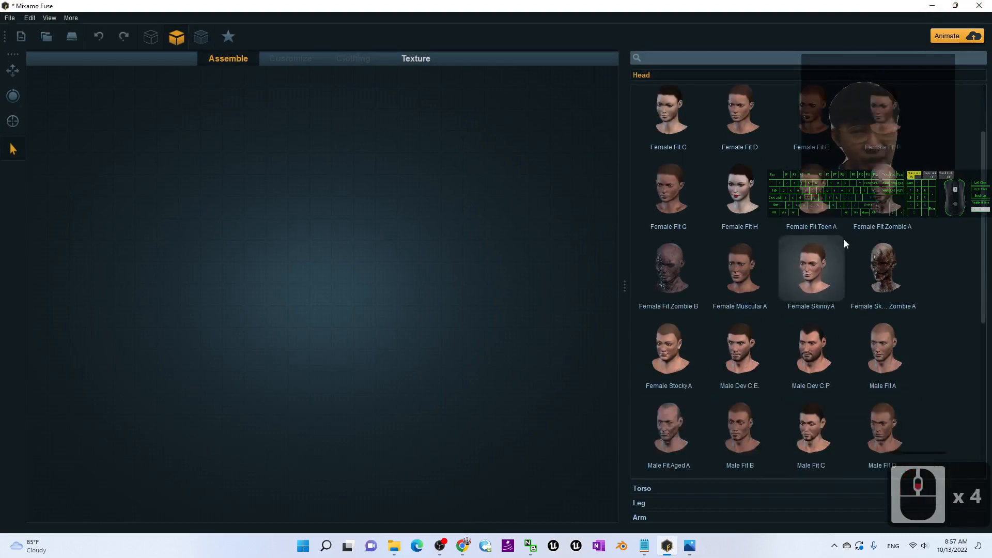
scroll(847, 279, "down", 7)
scroll(866, 296, "up", 8)
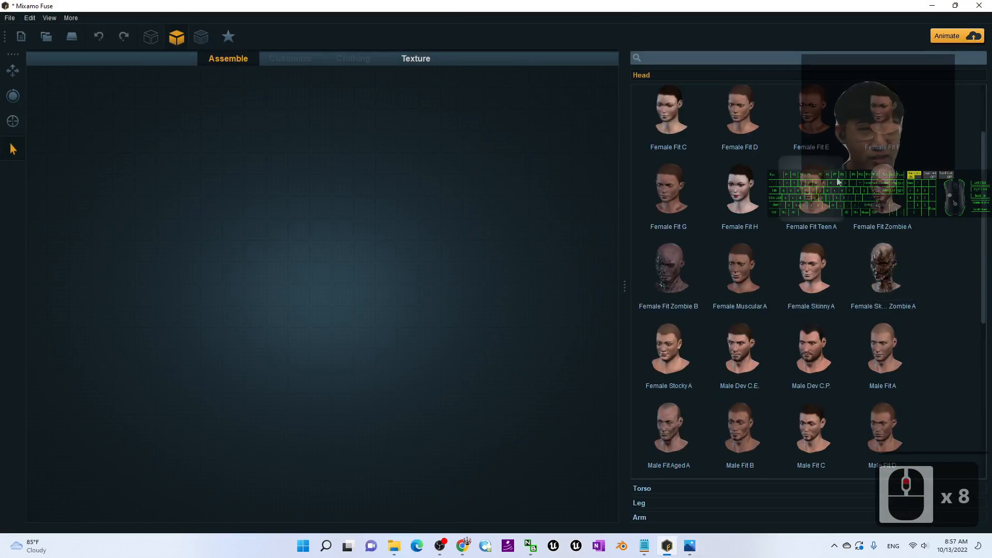
scroll(897, 217, "down", 7)
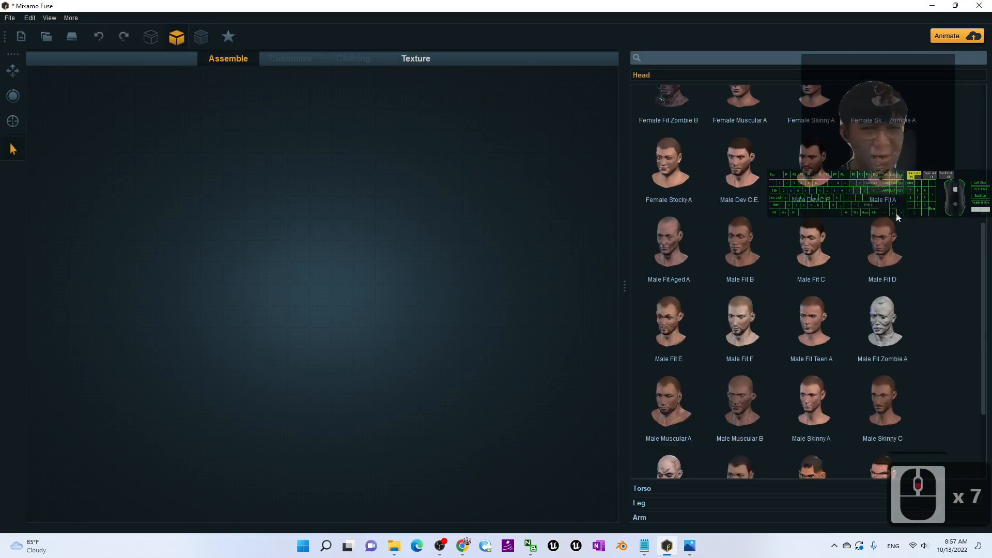
scroll(743, 223, "up", 7)
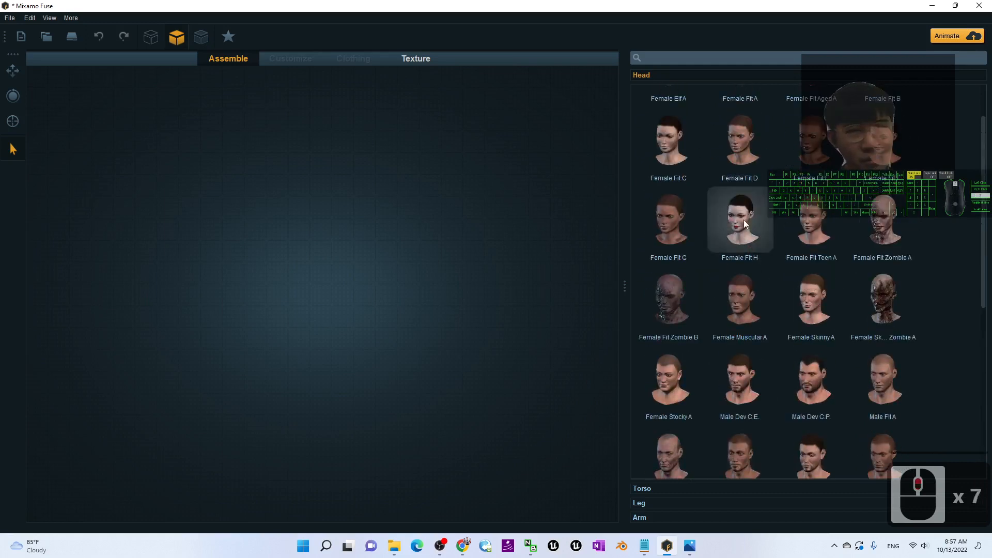
scroll(678, 235, "up", 1)
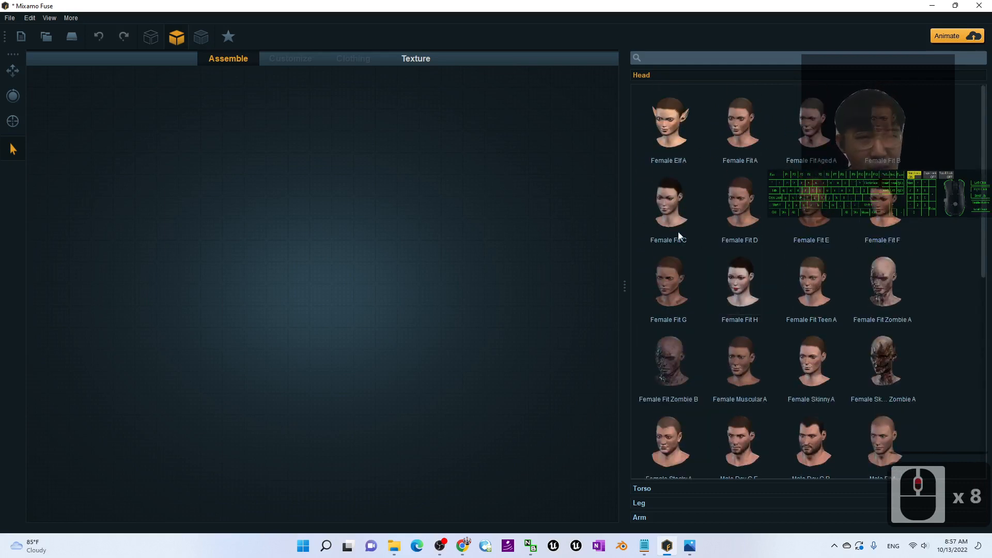
scroll(671, 152, "up", 5)
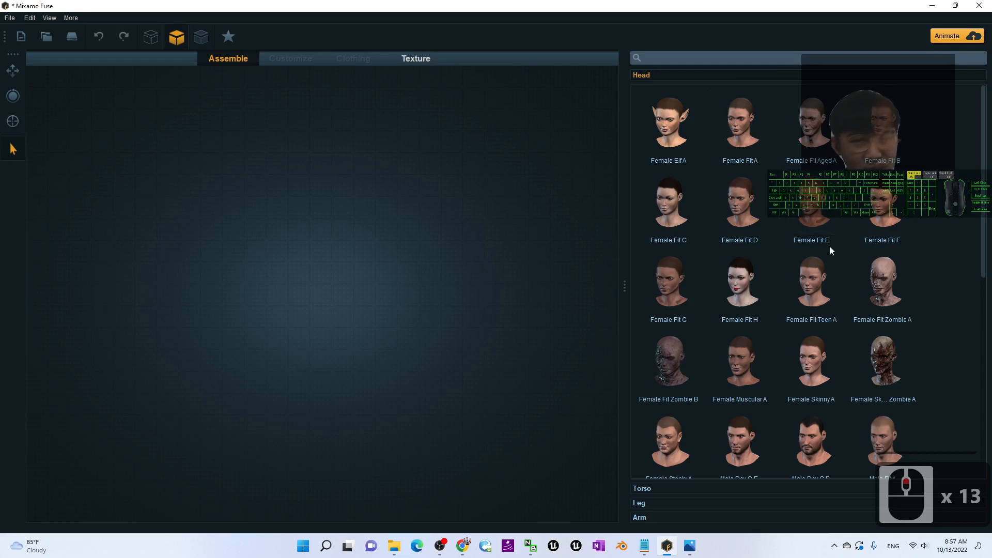
scroll(808, 251, "down", 3)
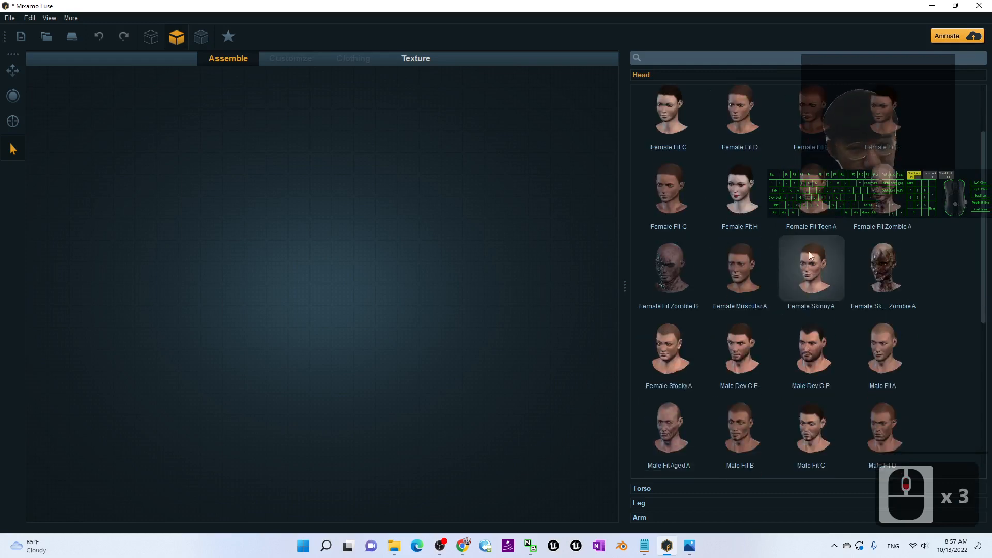
scroll(788, 258, "down", 11)
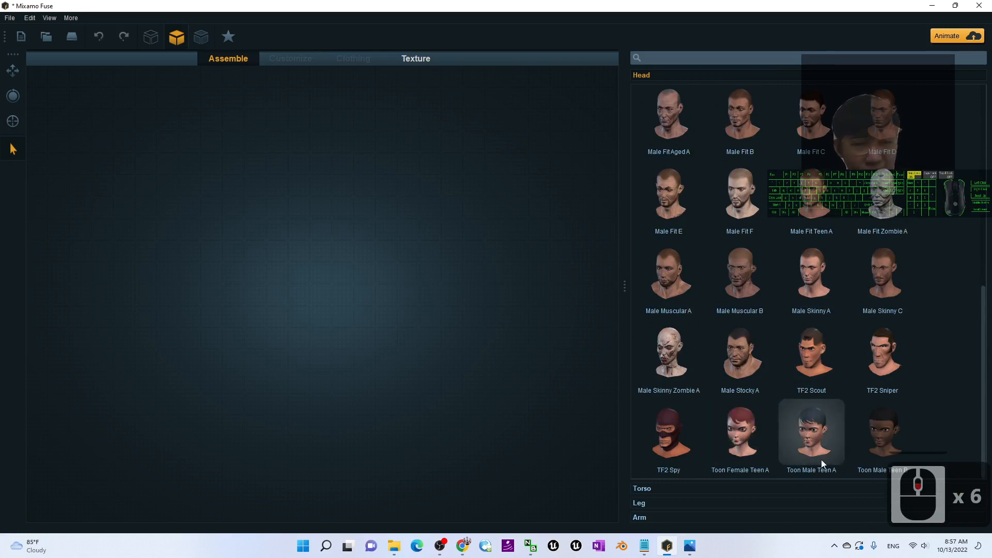
scroll(823, 390, "up", 16)
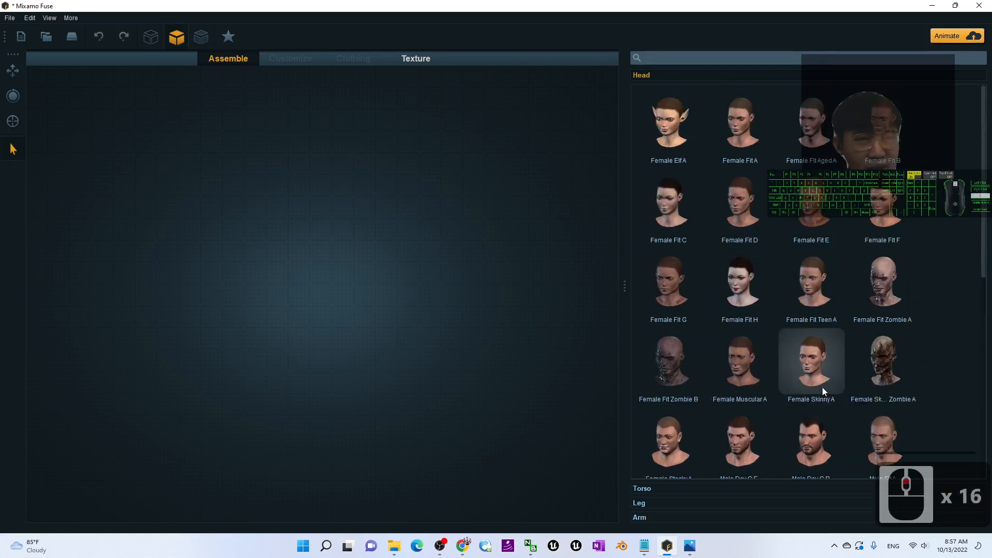
scroll(821, 382, "up", 10)
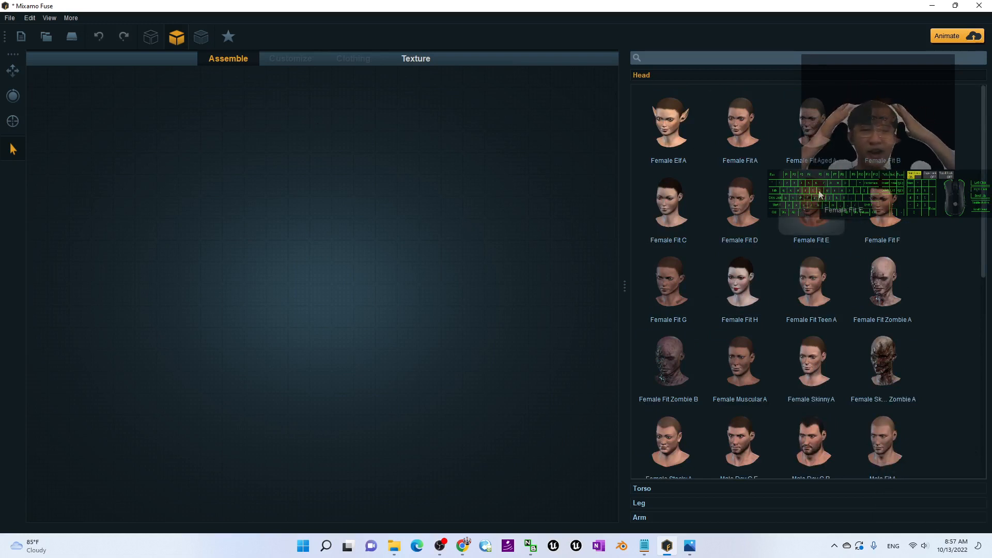
scroll(813, 194, "down", 20)
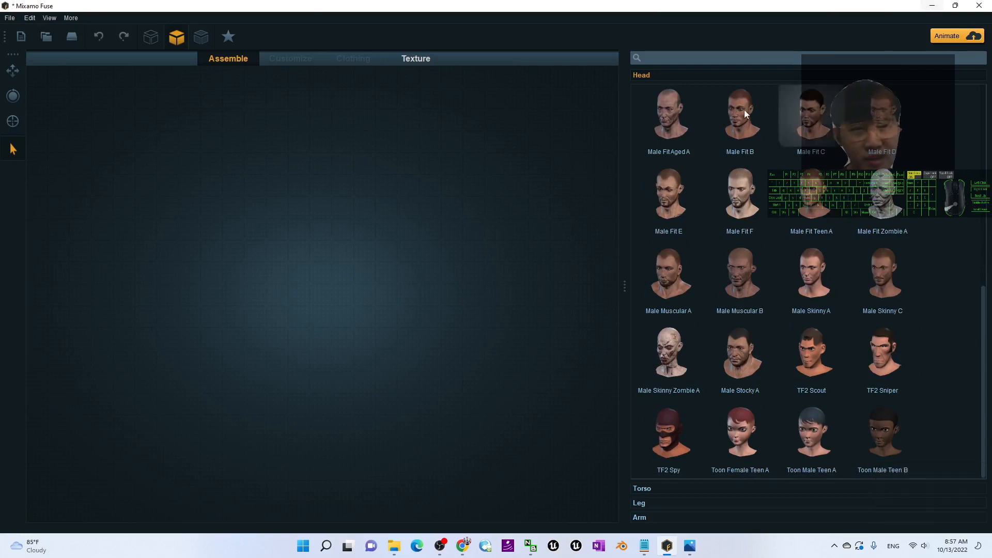
Step: Minimize Fuse, switch to Notes.txt in Notepad and review the section on getting Mixamo Fuse from STEAM
left_click(931, 6)
left_click(688, 547)
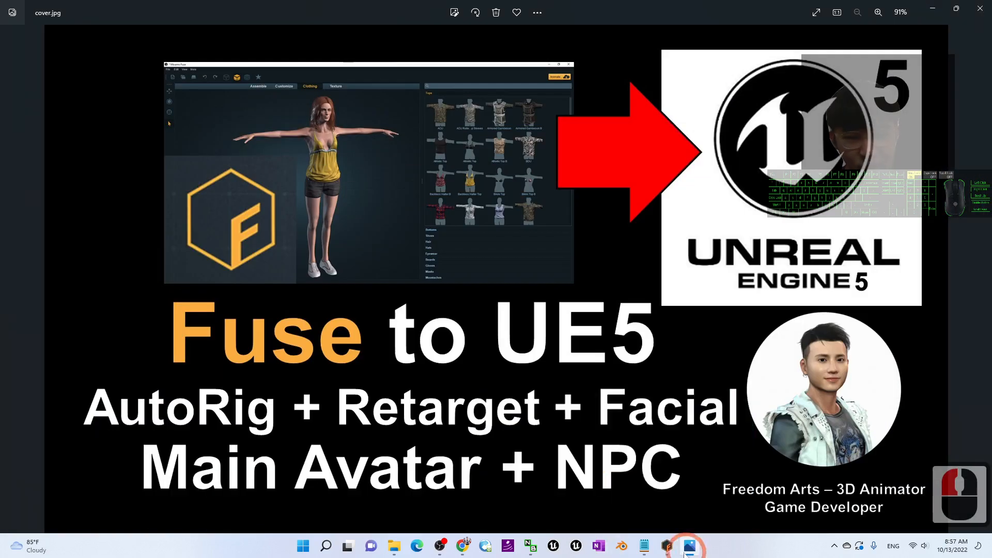
left_click(650, 548)
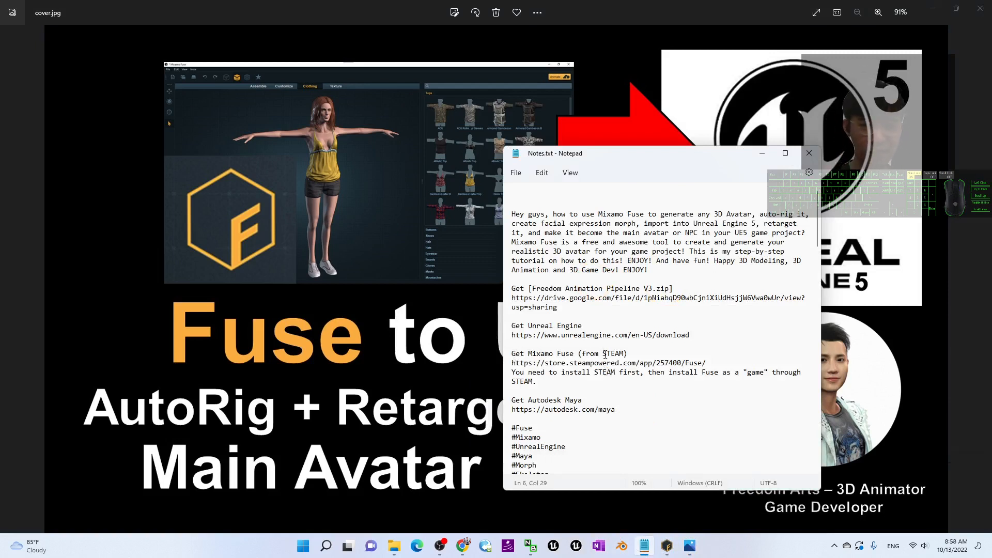
left_click_drag(606, 354, 620, 355)
double_click(512, 367)
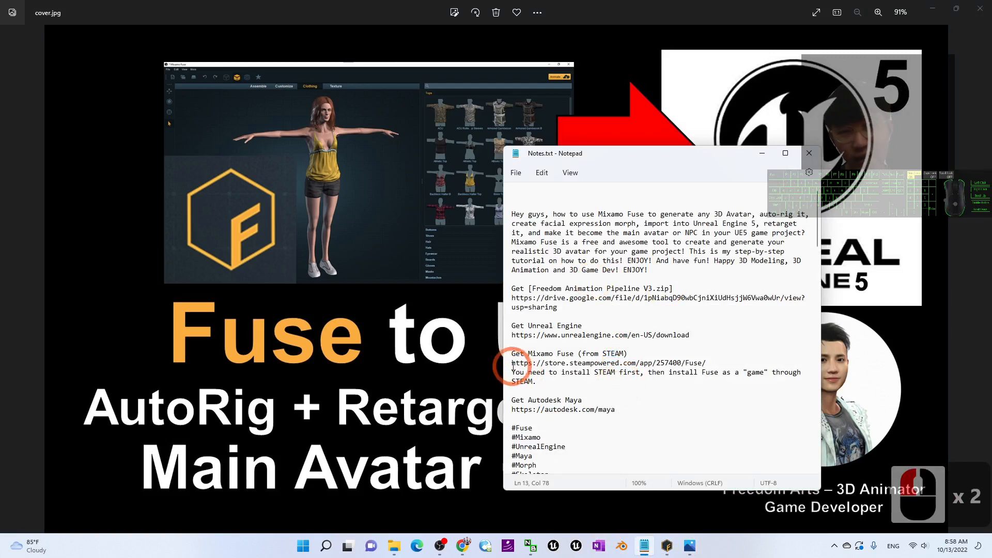
left_click(599, 372)
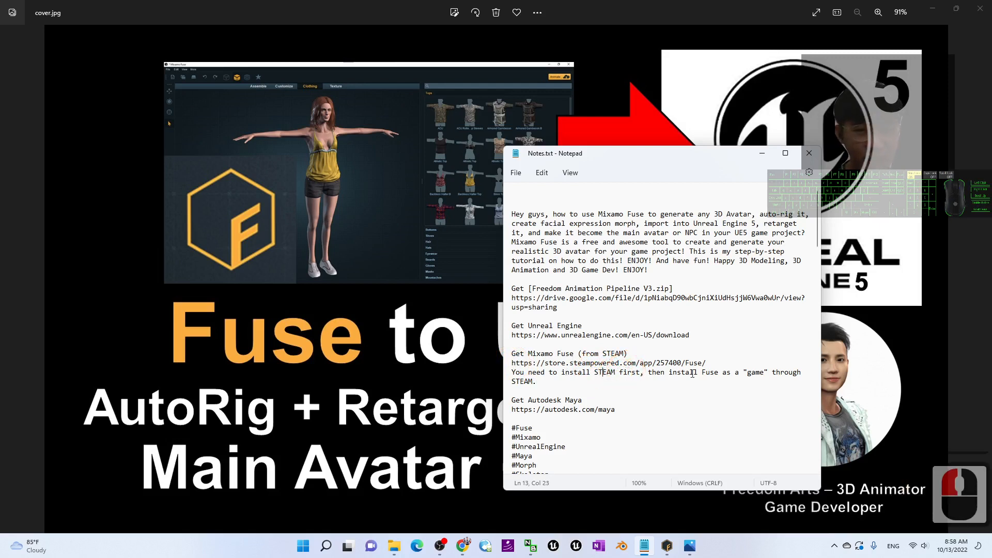
left_click_drag(510, 364, 711, 361)
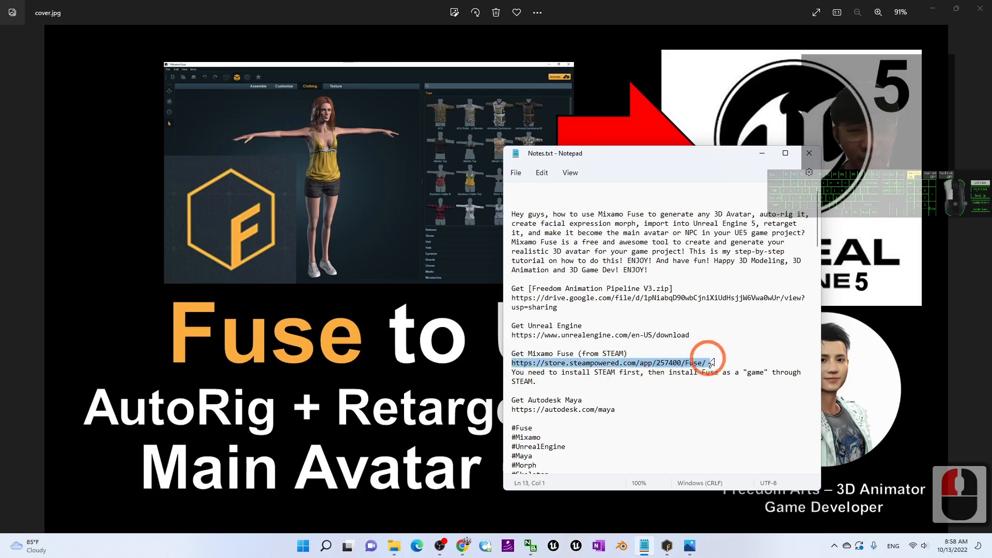
left_click(712, 361)
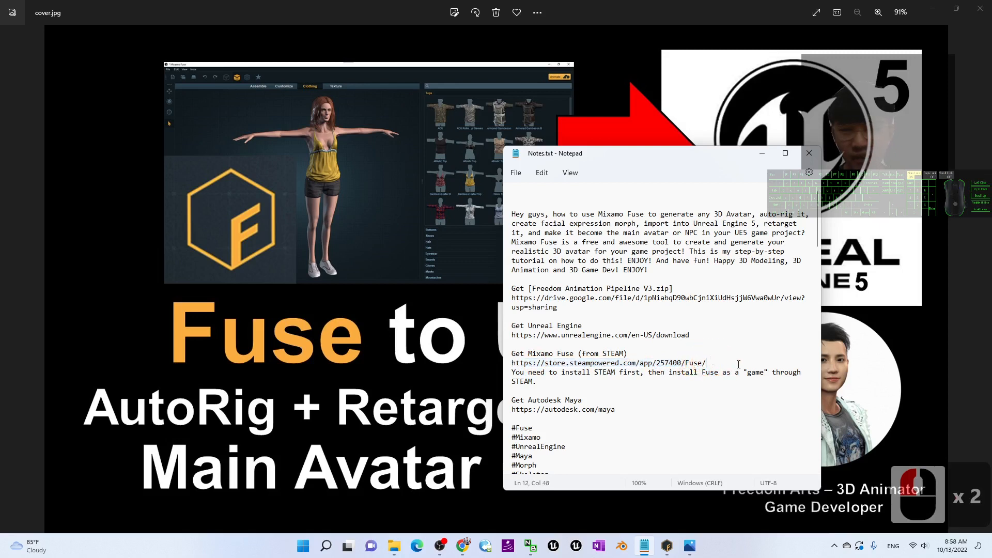
left_click_drag(548, 382, 517, 362)
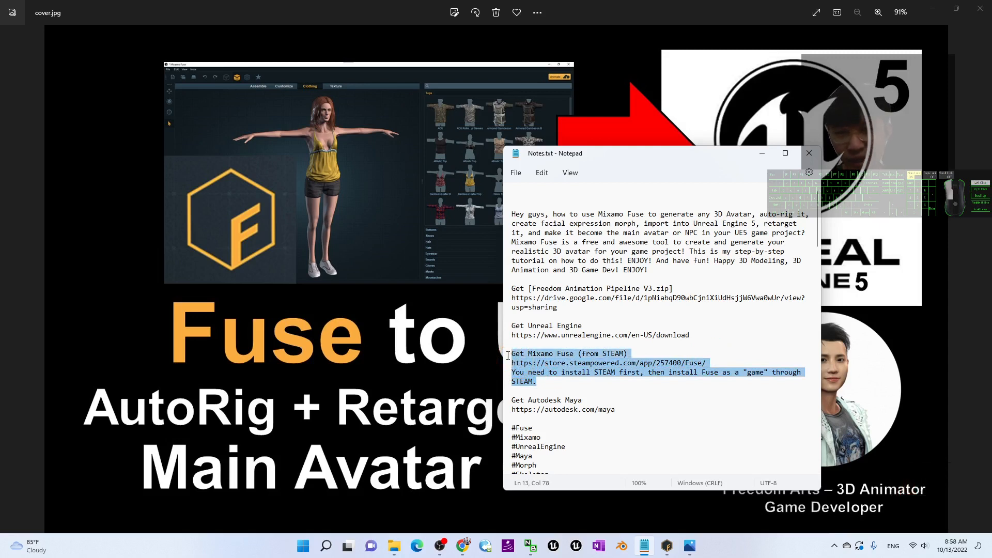
left_click(540, 379)
left_click(779, 152)
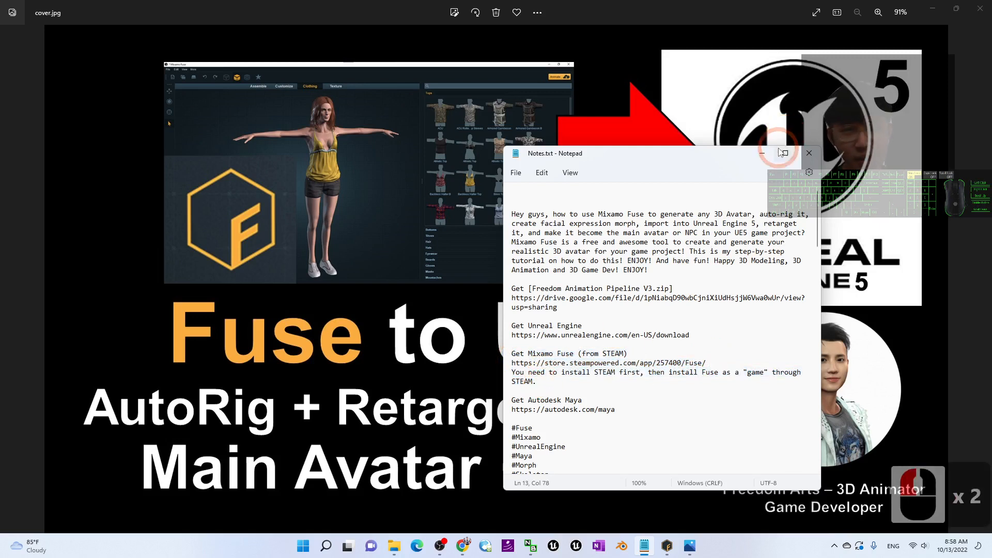
Step: Review the Freedom Animation Pipeline V3.zip entry and its Google Drive link in the notes
left_click(557, 297)
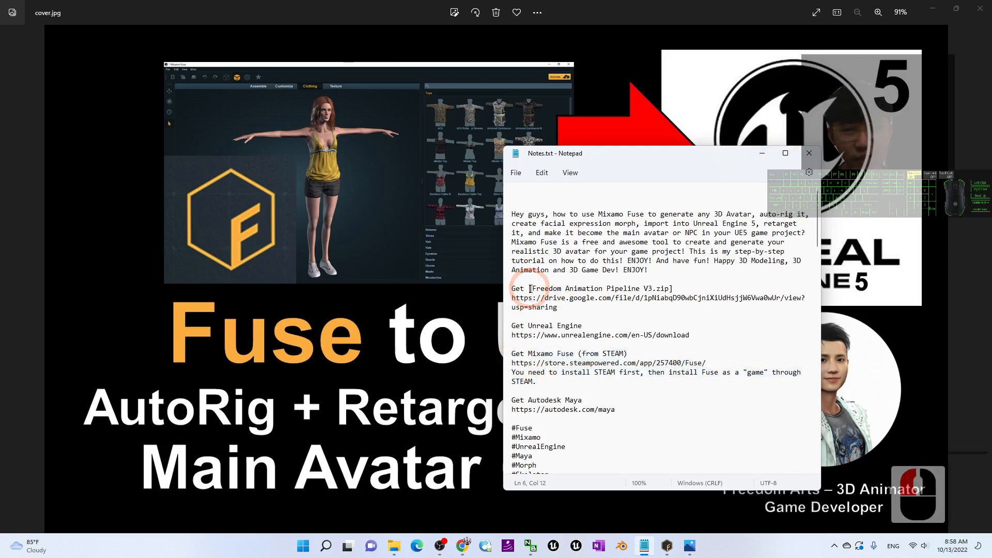
left_click_drag(530, 288, 669, 293)
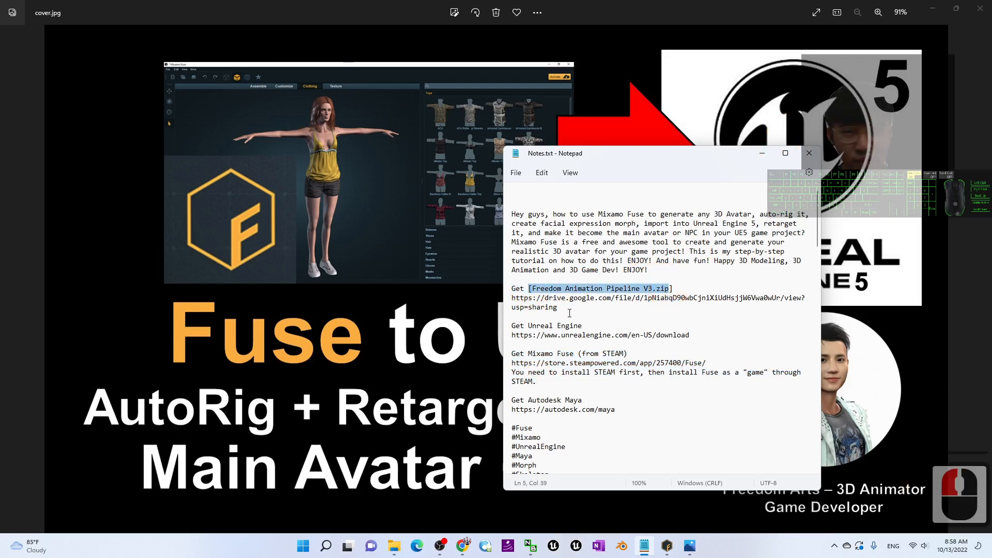
left_click_drag(569, 313, 517, 299)
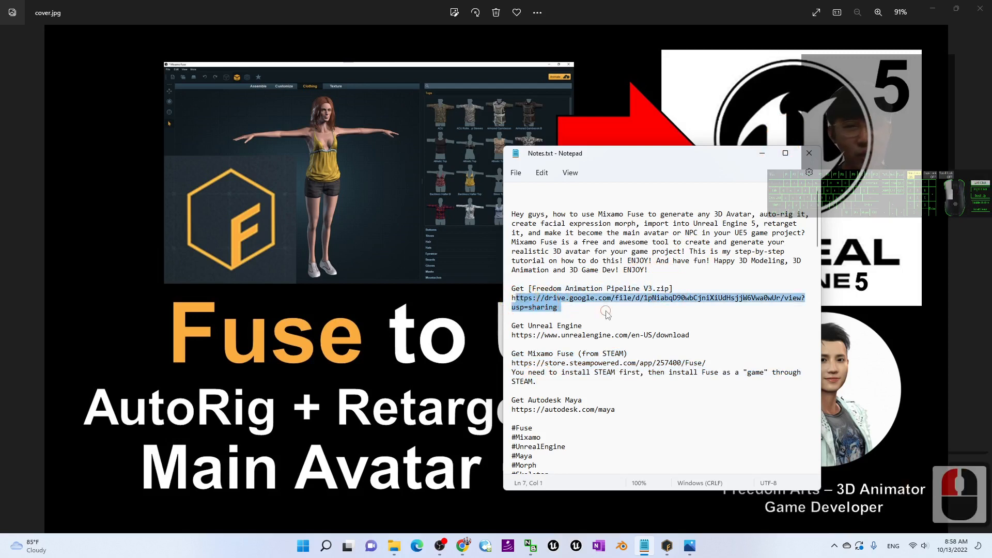
left_click(567, 308)
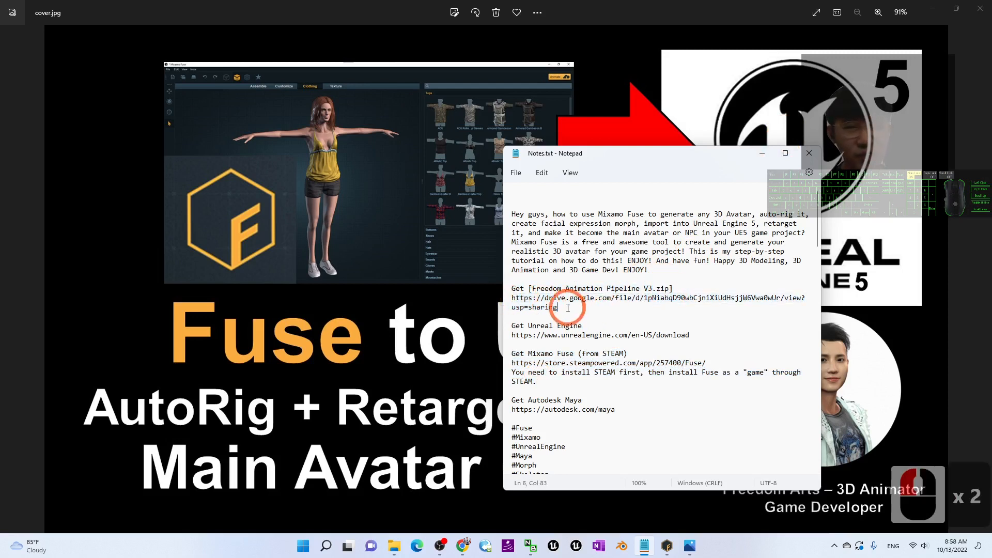
Step: Clear the open windows from the desktop, inspect the Freedom Animation Pipeline V3 folder there and close it
left_click(761, 155)
left_click(932, 9)
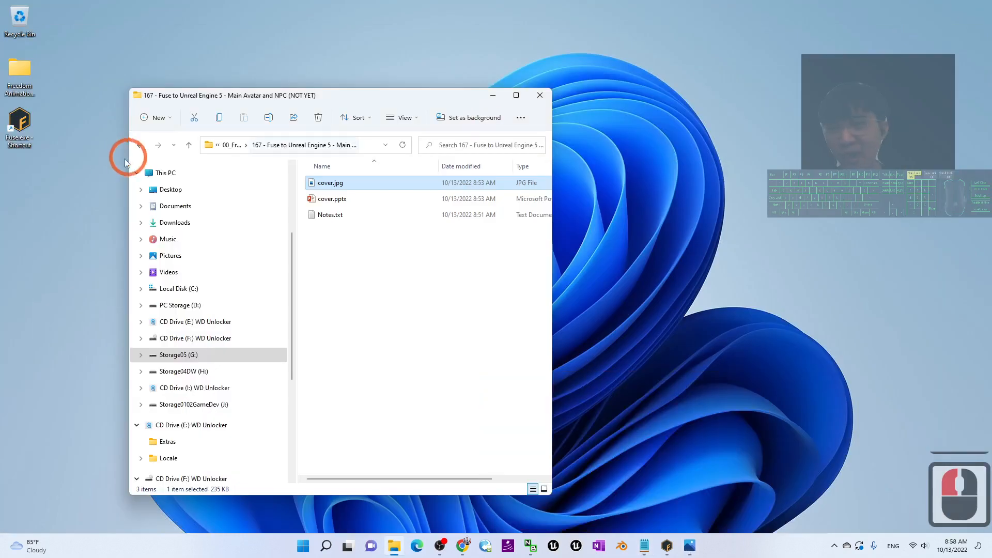
left_click(493, 96)
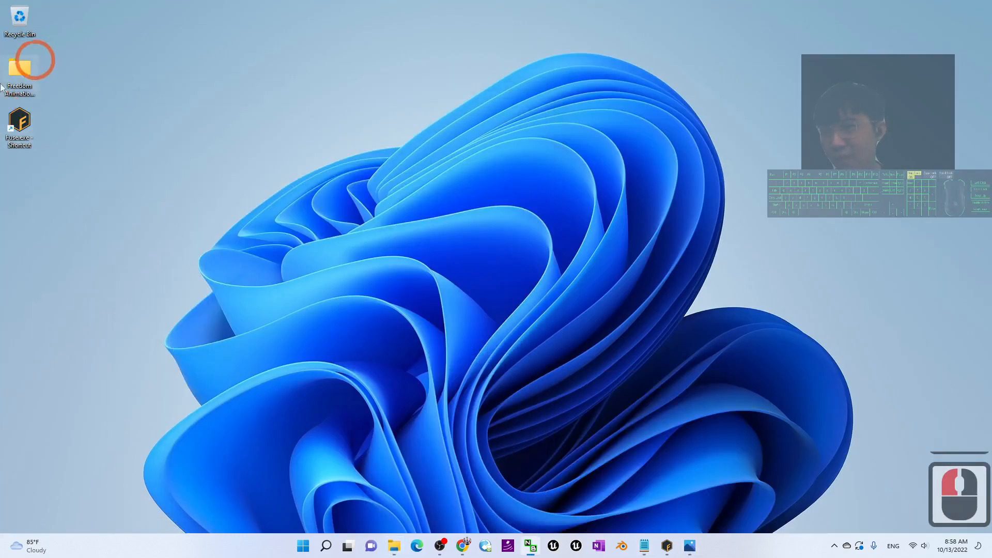
double_click(19, 77)
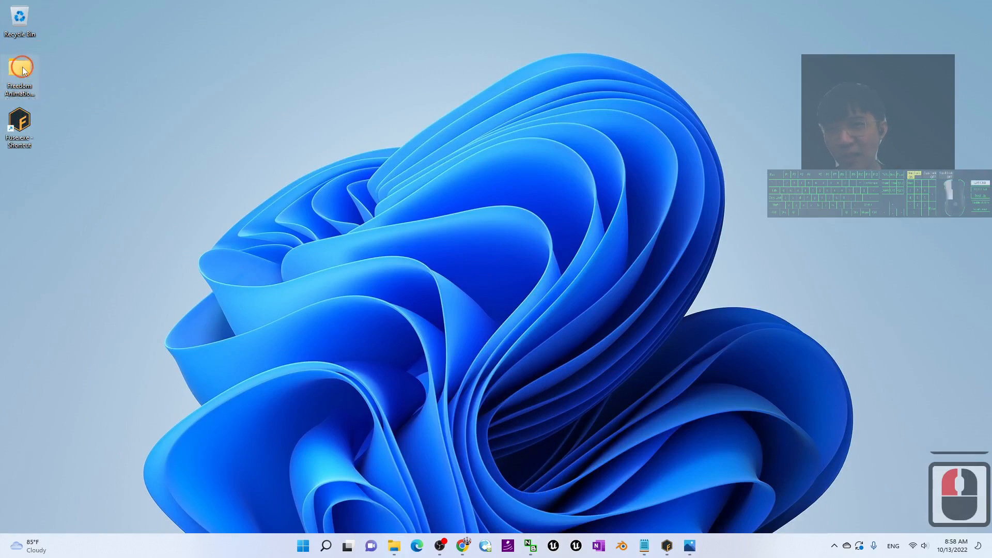
left_click(458, 219)
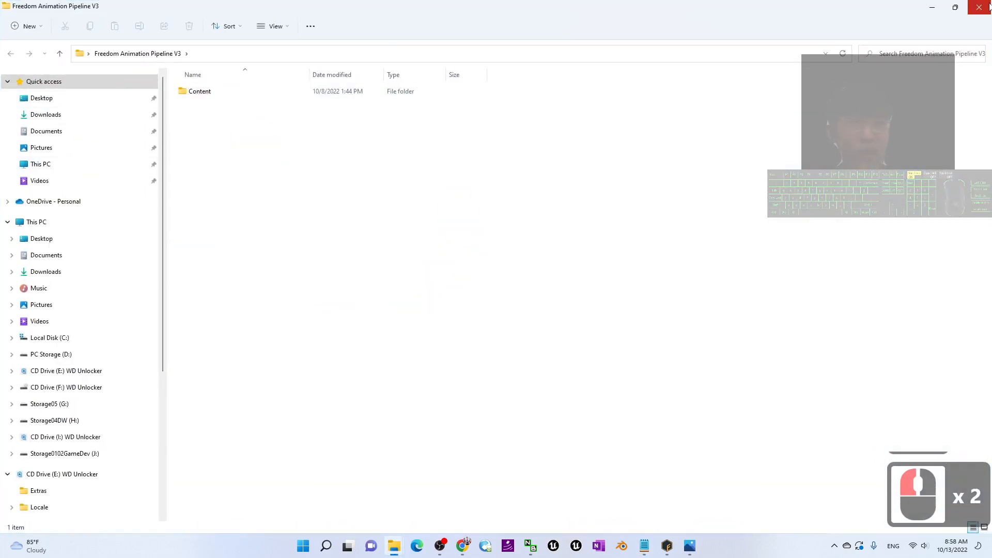
left_click(979, 6)
Step: Return to Notes.txt in Notepad and change the "Get Unreal Engine" heading to "Get Unreal Engine 5"
left_click(667, 546)
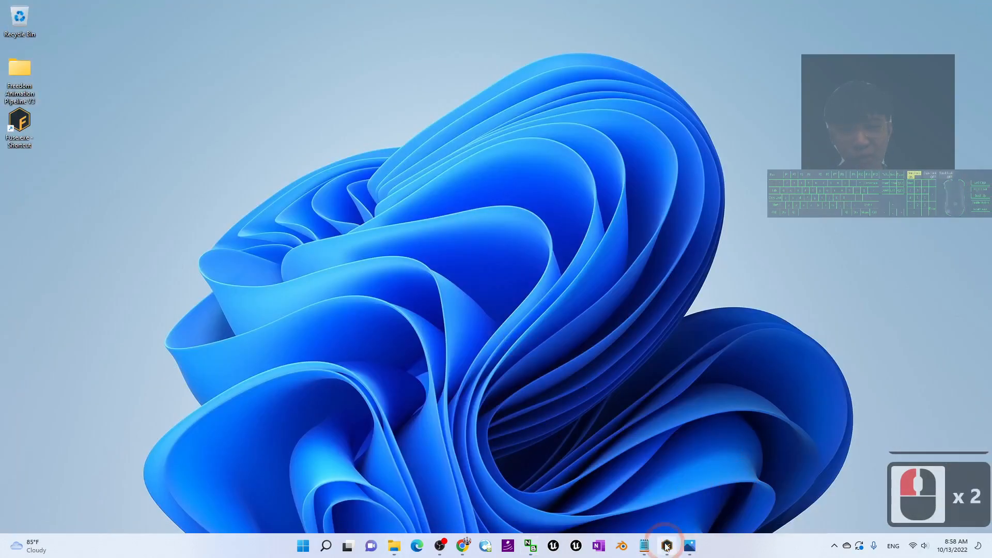
left_click(647, 546)
left_click(542, 307)
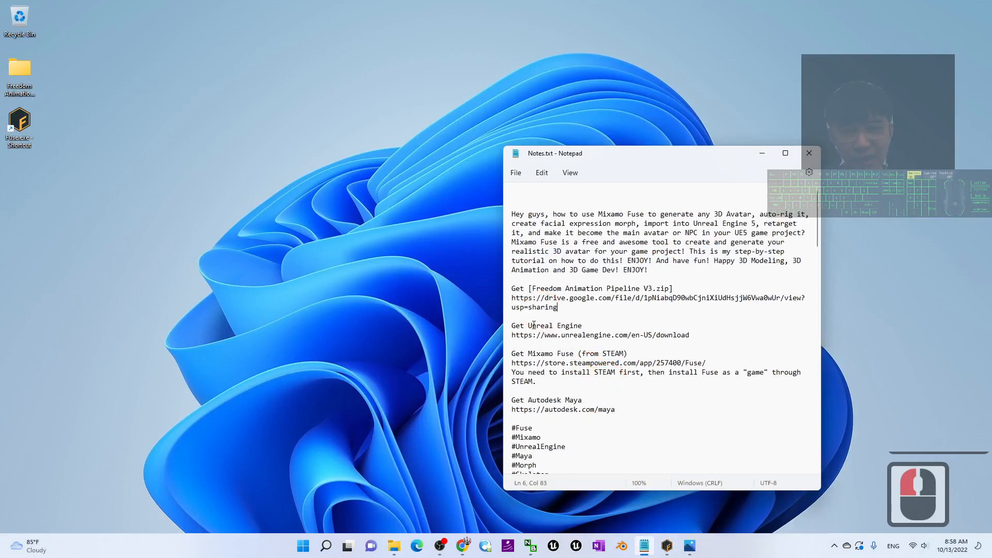
left_click_drag(529, 329, 602, 337)
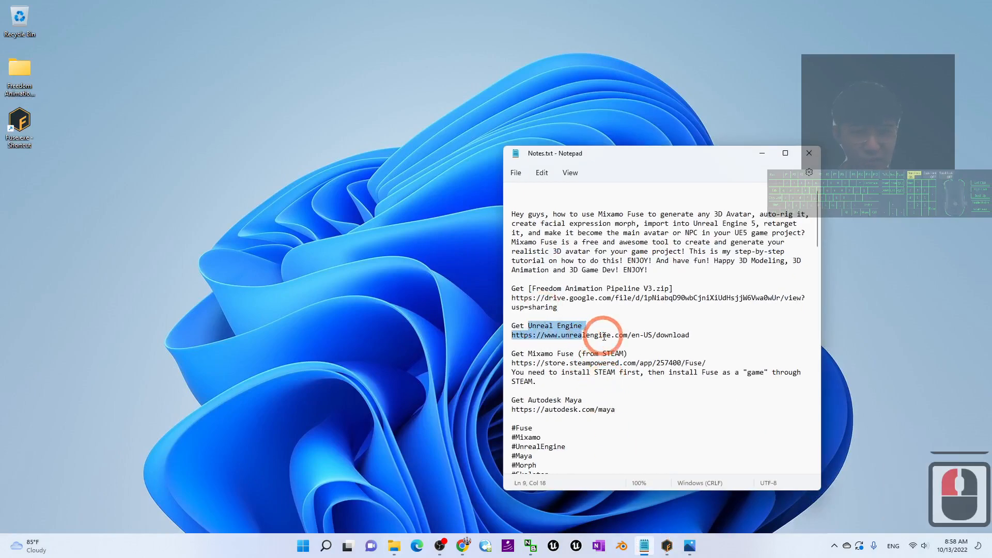
left_click(590, 326)
left_click(590, 326)
type("5")
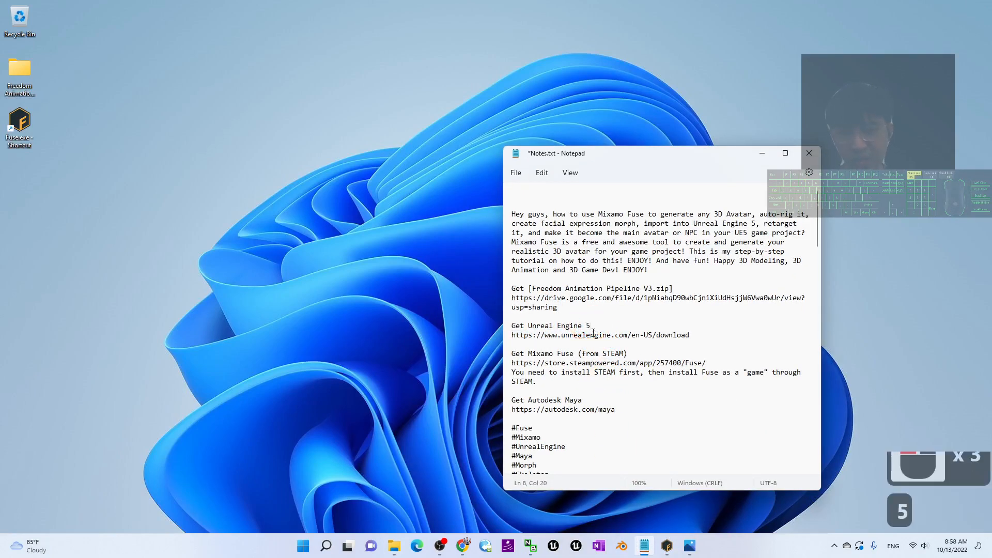
Step: Highlight the Mixamo Fuse section of the notes, followed by the Freedom Animation Pipeline V3.zip entry with its link
left_click_drag(555, 380, 515, 355)
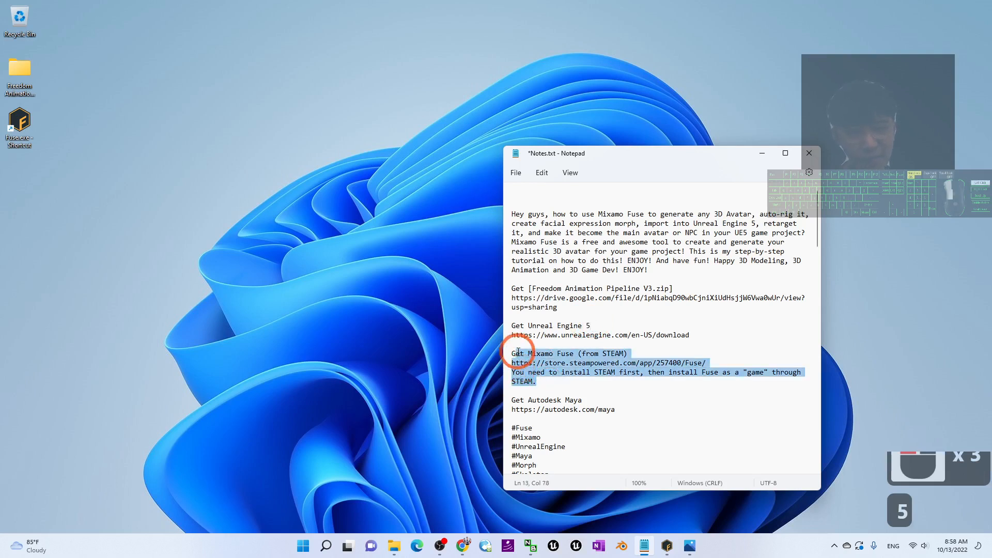
left_click(515, 287)
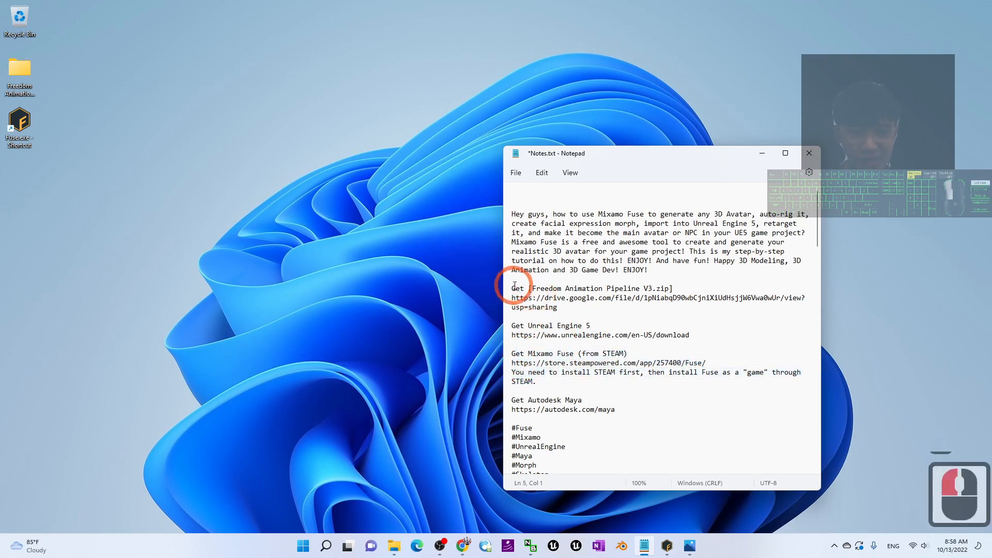
left_click_drag(548, 293, 570, 306)
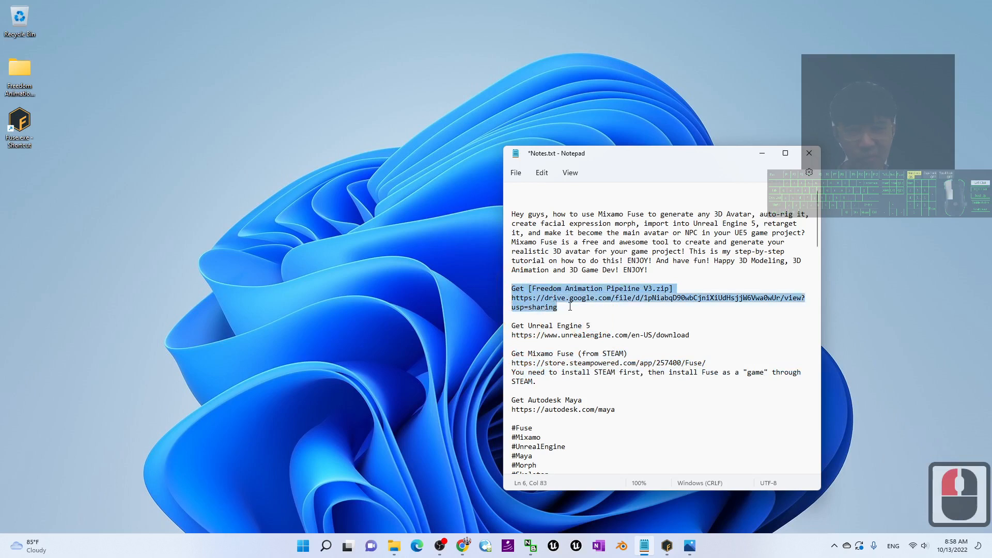
Step: Highlight the Autodesk Maya entry with its link in the notes and clear the notes window from the desktop
left_click(581, 410)
left_click_drag(623, 410, 515, 400)
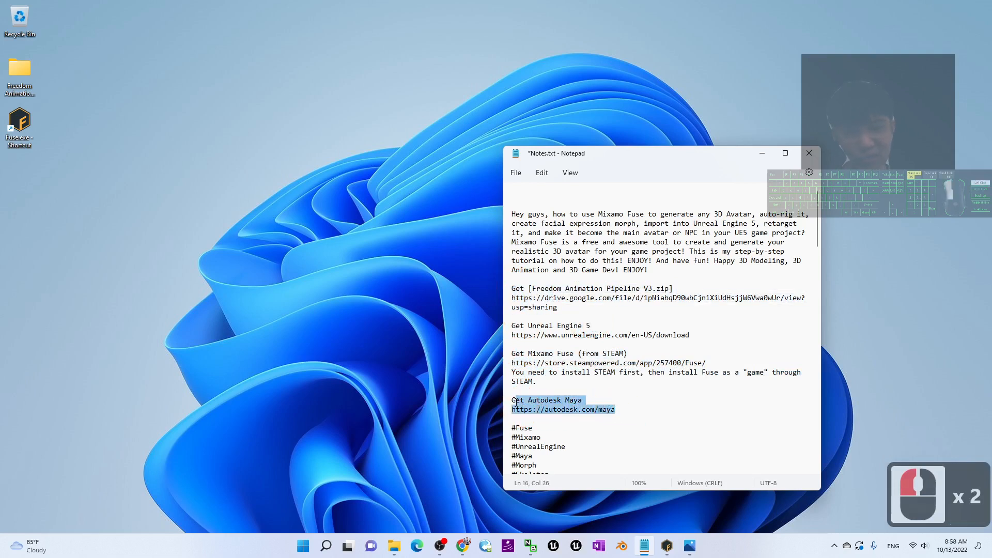
left_click(761, 154)
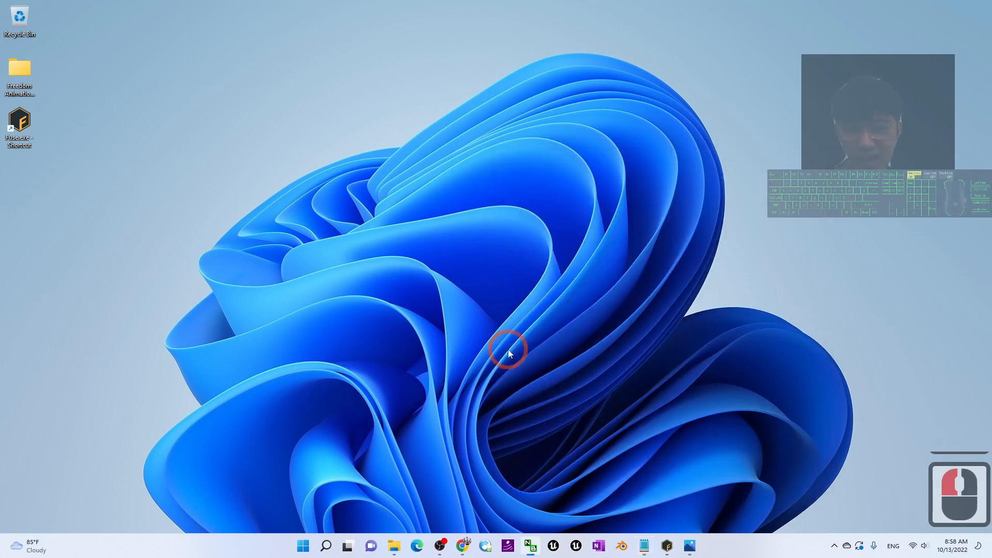
Step: Switch to Mixamo Fuse and add the Toon Female Teen A head as the avatar's starting part
left_click(667, 545)
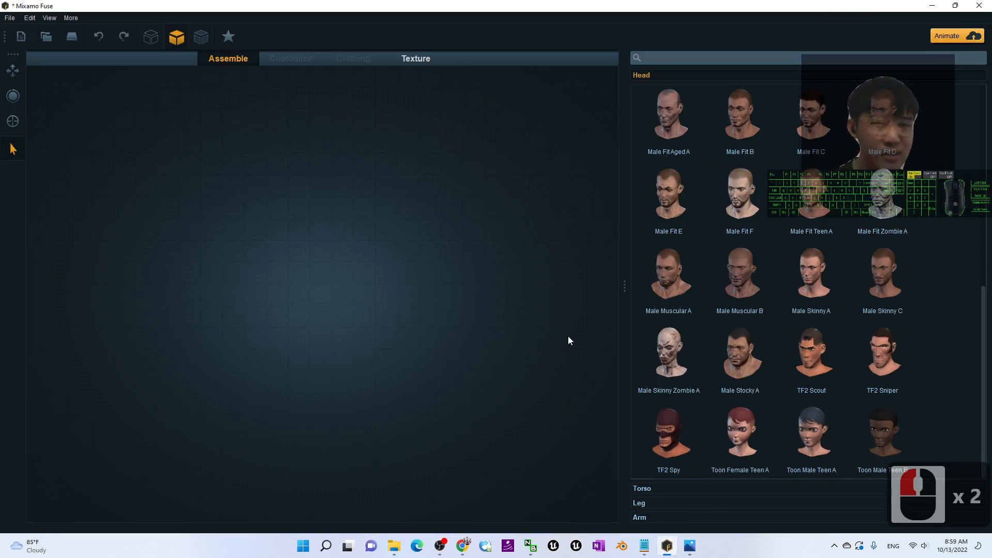
scroll(829, 217, "down", 5)
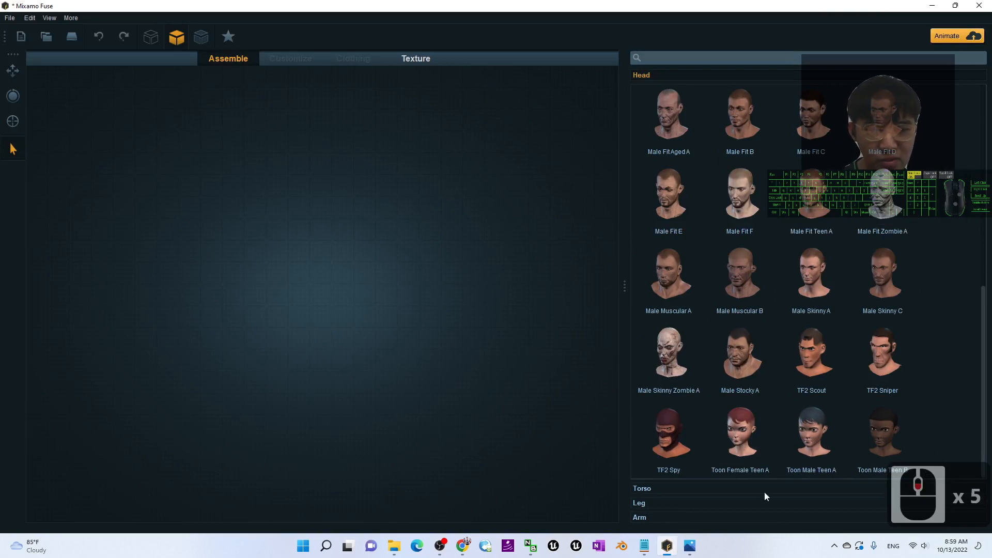
left_click(740, 433)
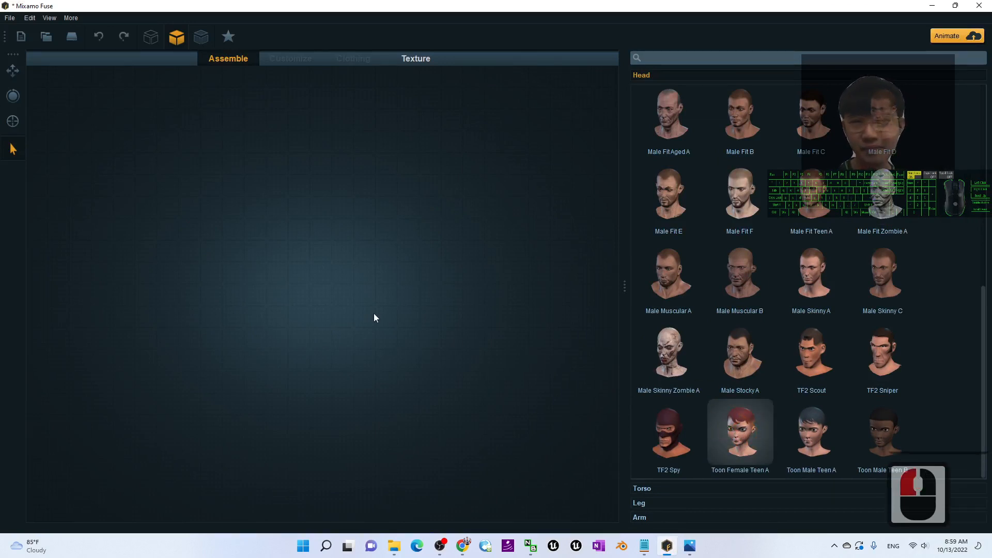
left_click_drag(500, 401, 322, 269)
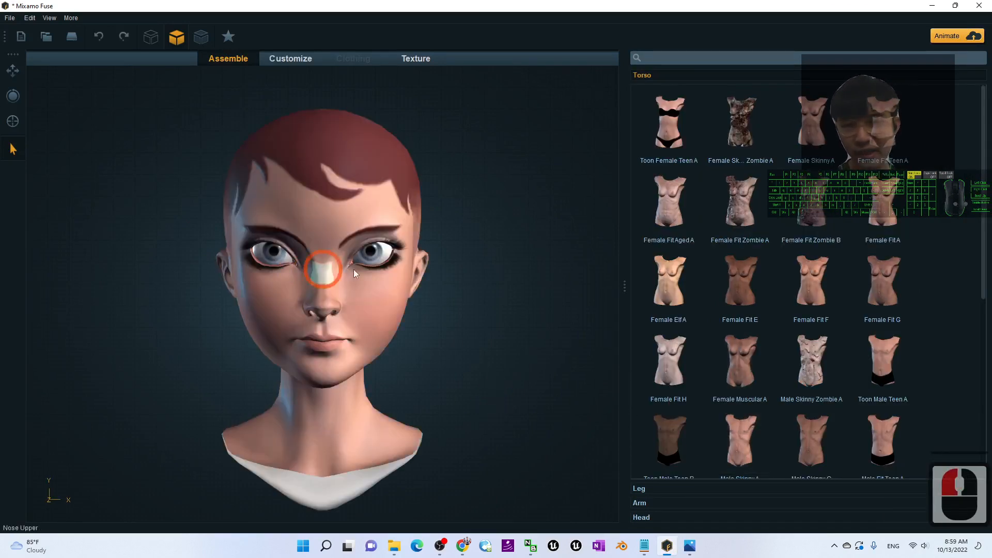
left_click_drag(480, 308, 447, 335)
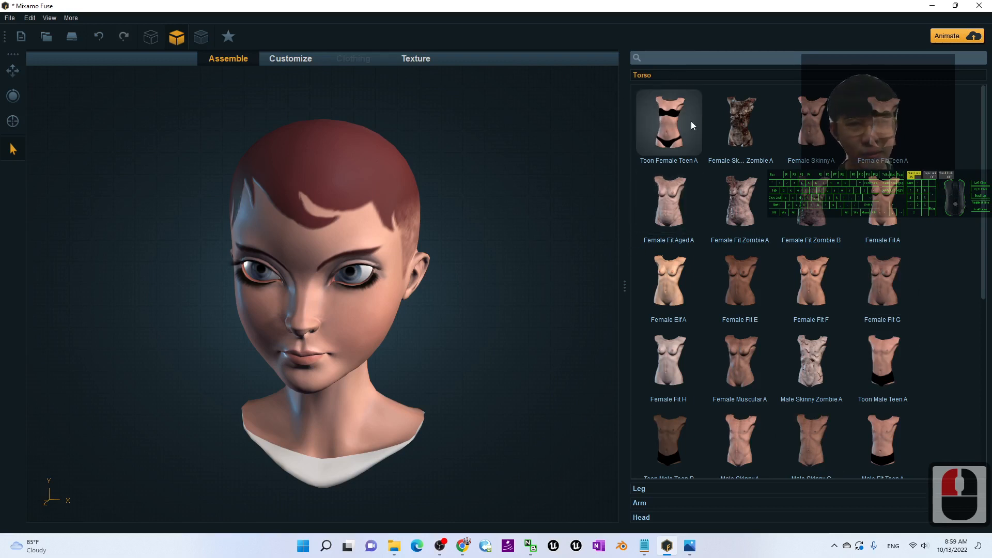
Step: Complete the avatar's body with the Toon Female Teen A torso, legs and arms
left_click(676, 133)
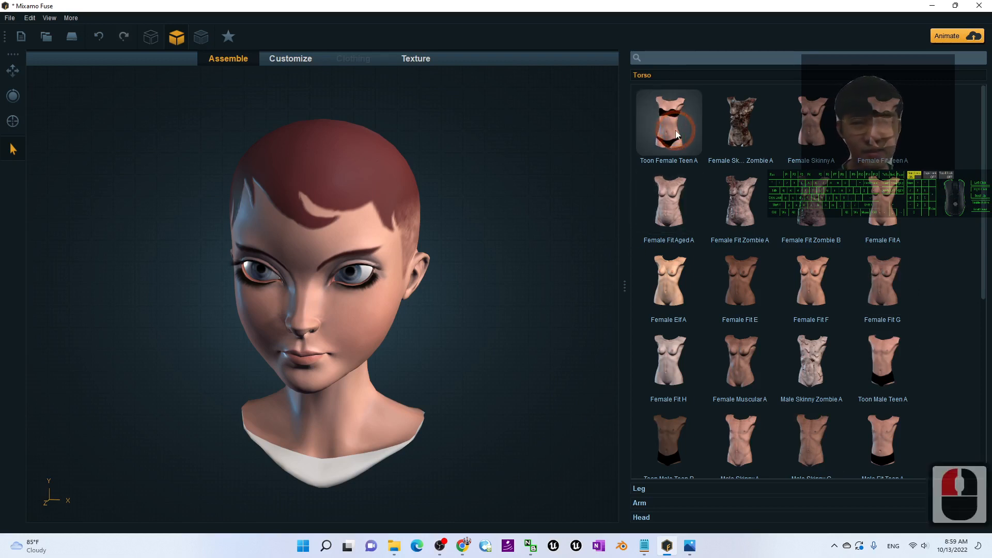
left_click_drag(535, 273, 599, 205)
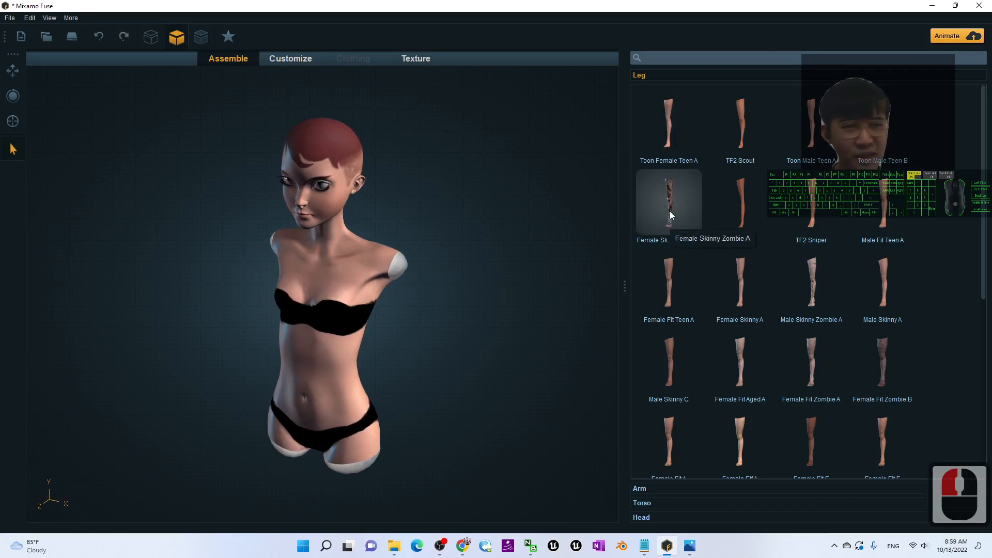
double_click(672, 116)
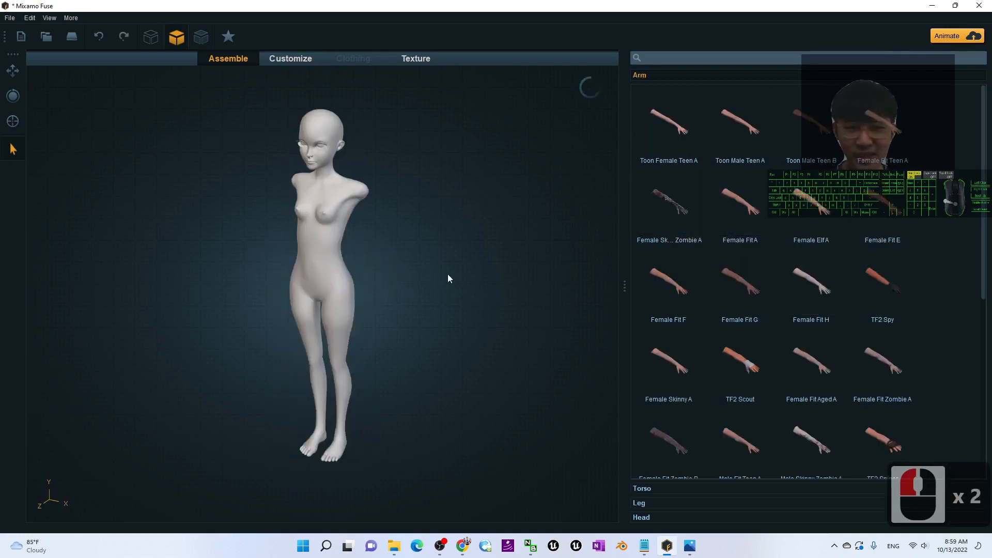
left_click(518, 287)
double_click(661, 132)
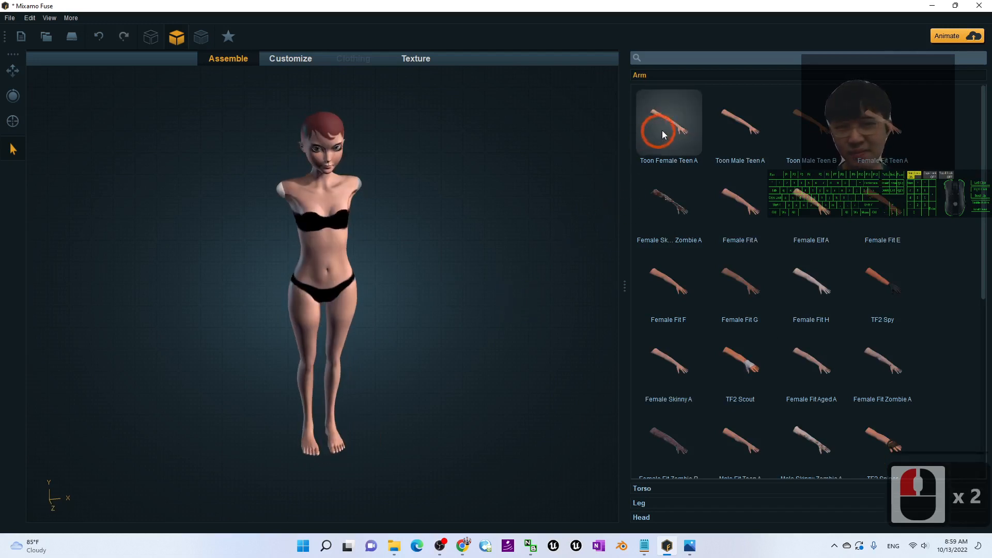
left_click_drag(434, 292, 343, 263)
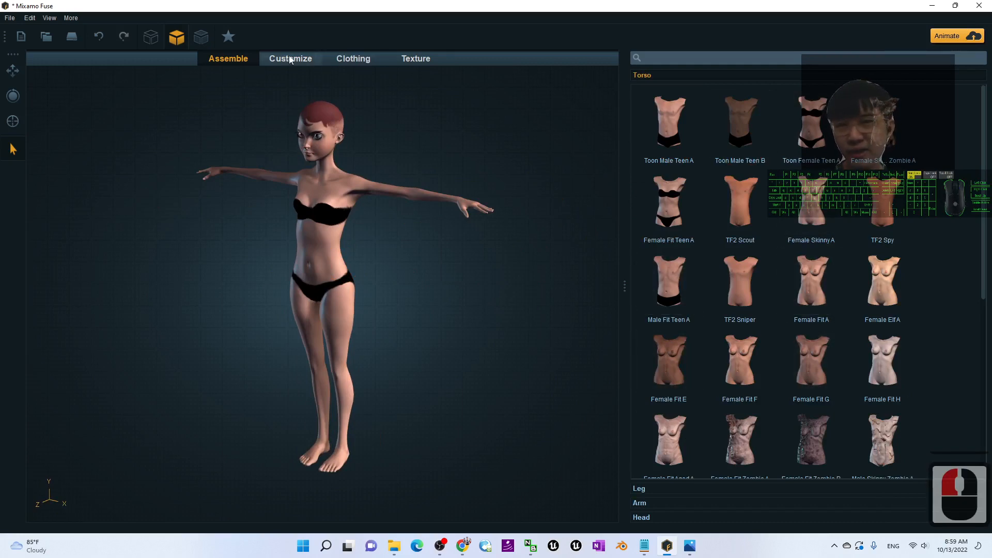
Step: Dress the avatar in the blue Crop Top T-Shirt from the clothing tops
left_click(353, 58)
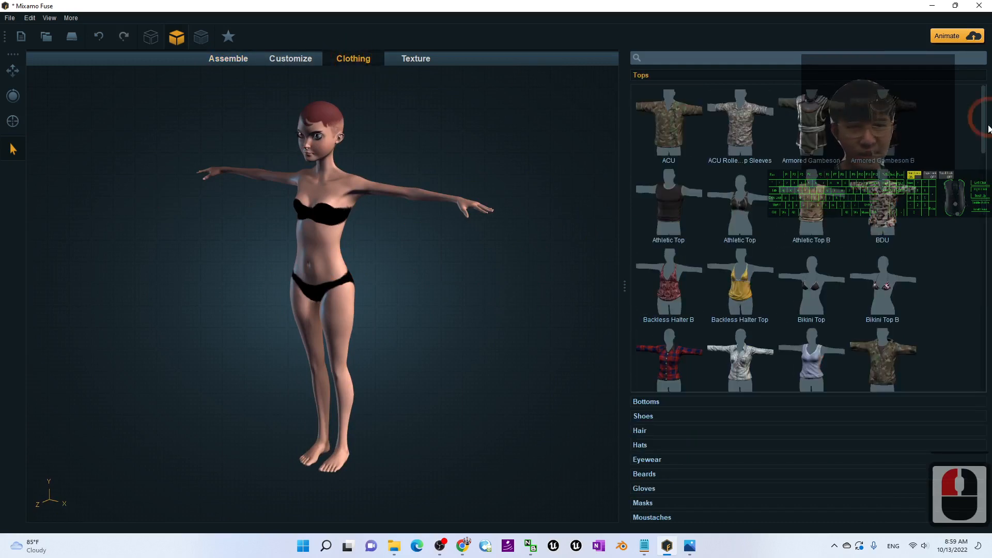
scroll(852, 272, "down", 7)
scroll(439, 310, "down", 1)
scroll(849, 310, "down", 5)
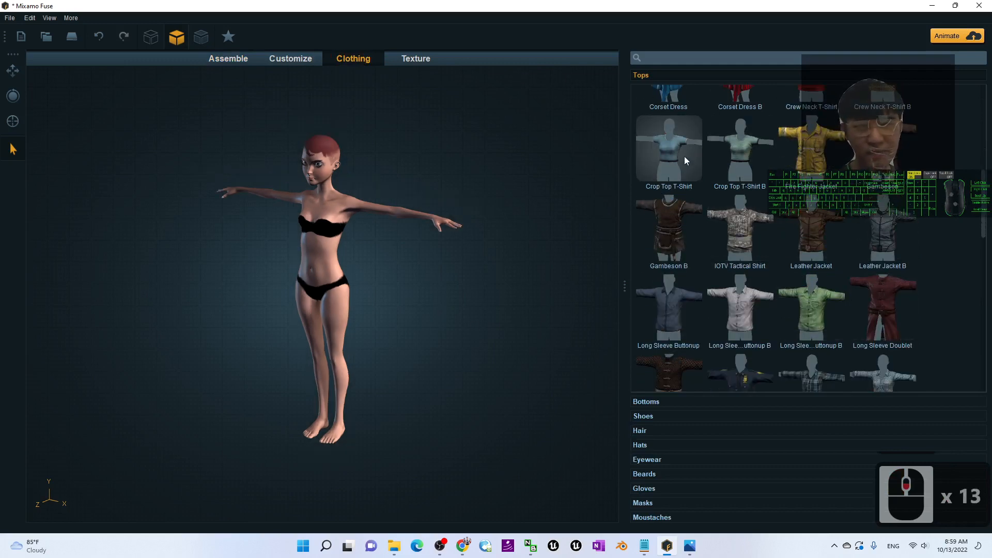
left_click(684, 156)
left_click(896, 238)
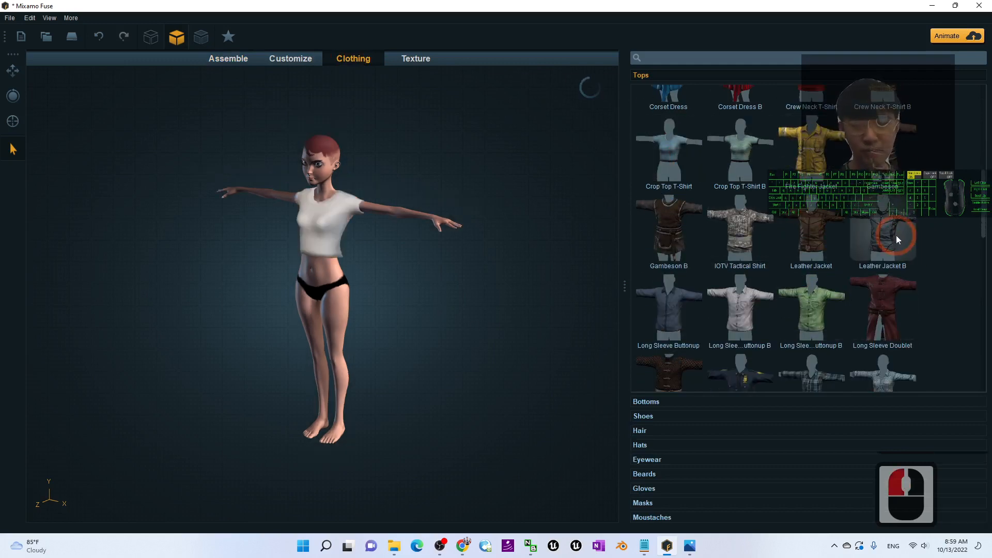
Step: Add Cut-off Jean Shorts B to the avatar as its bottoms
left_click(674, 402)
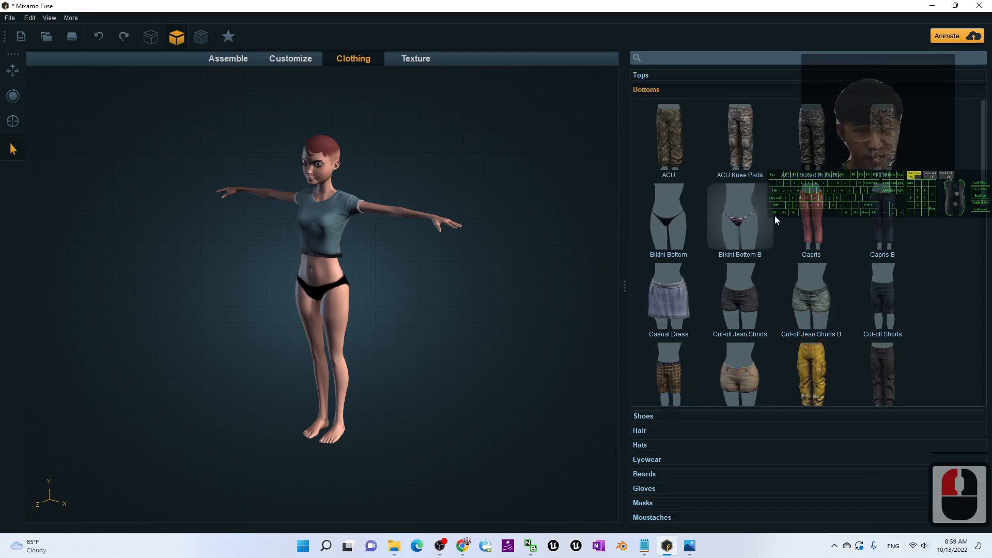
left_click(793, 298)
scroll(844, 351, "down", 1)
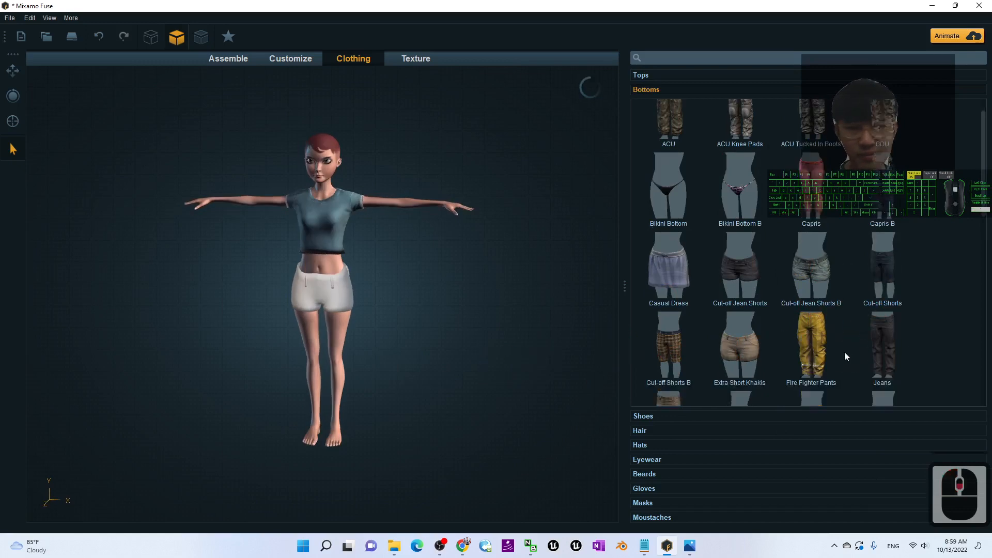
scroll(775, 387, "down", 4)
Step: Browse the shoe collection and put the red Flats B shoes on the avatar
left_click(688, 416)
scroll(731, 381, "down", 12)
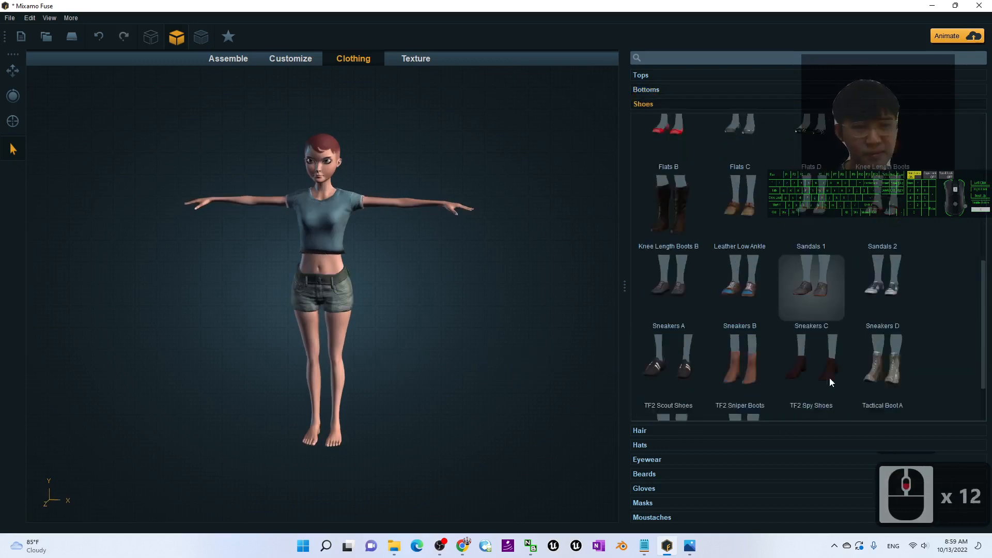
scroll(822, 349, "up", 20)
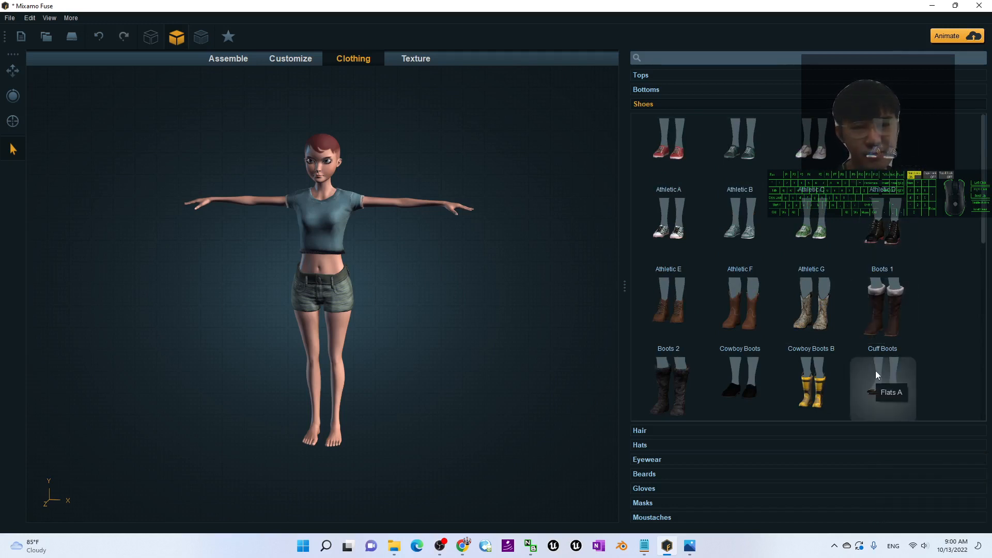
scroll(875, 370, "down", 4)
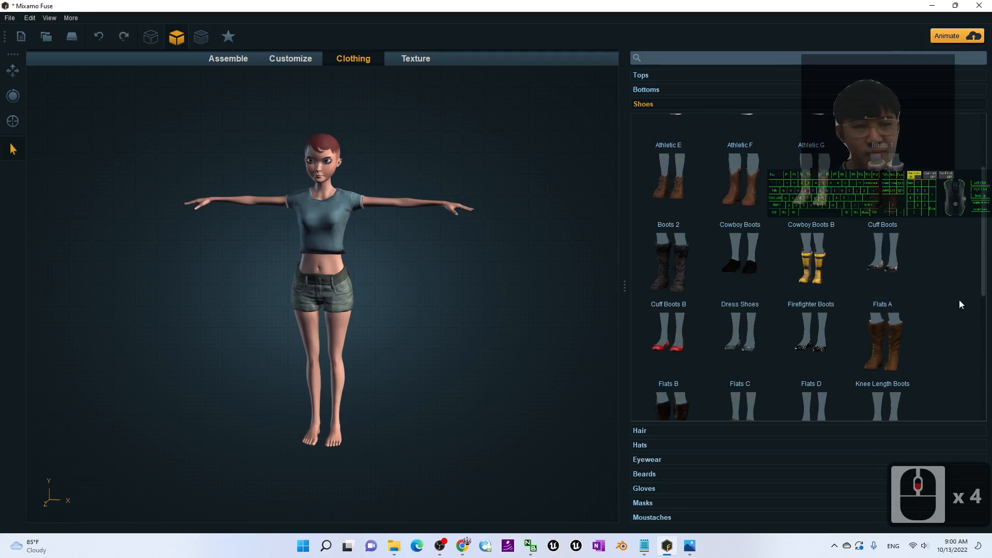
left_click(675, 332)
mouse_move(248, 352)
left_mouse_down()
mouse_move(410, 349)
mouse_move(478, 336)
mouse_move(243, 343)
left_mouse_up()
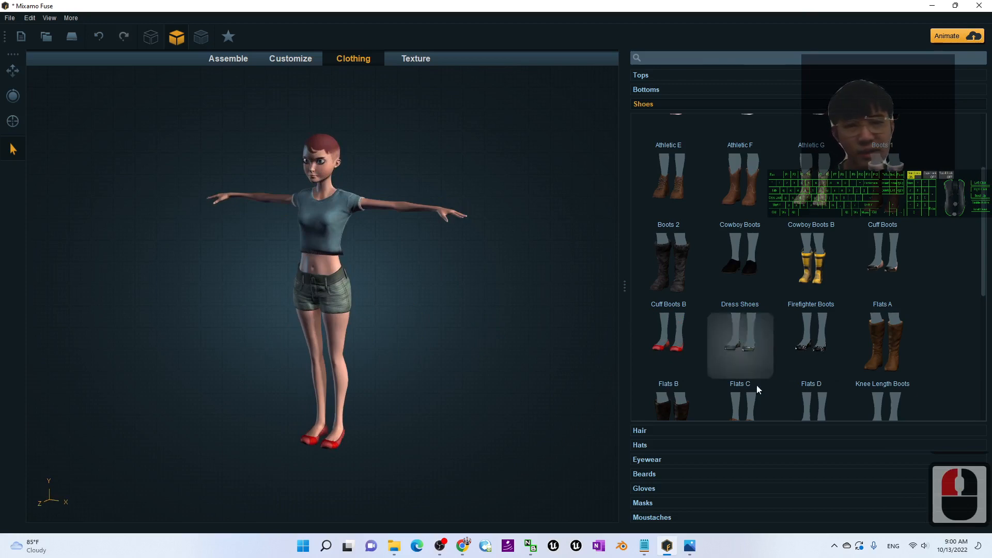
Step: Give the avatar the Long Bangs hairstyle and inspect the dressed character
left_click(677, 431)
scroll(857, 320, "down", 8)
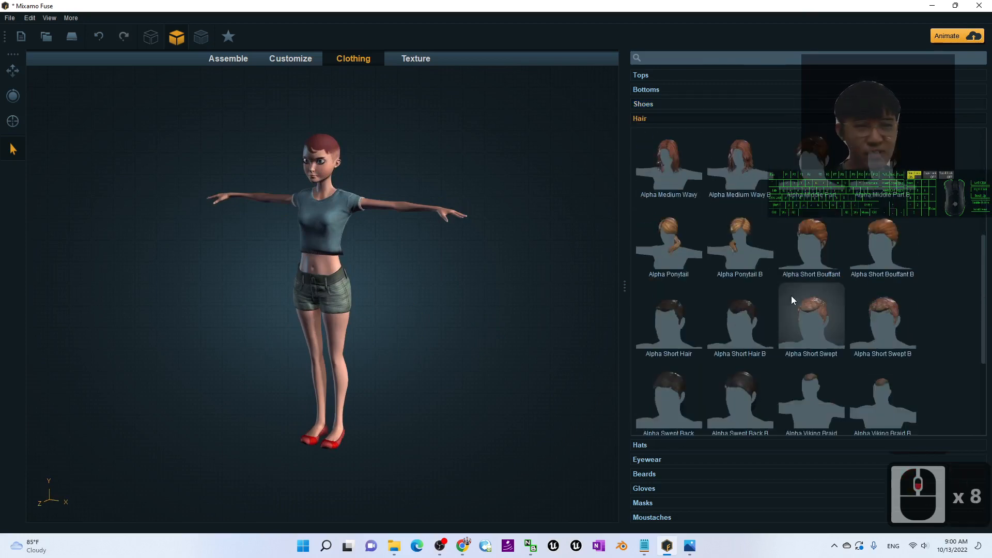
scroll(792, 300, "down", 10)
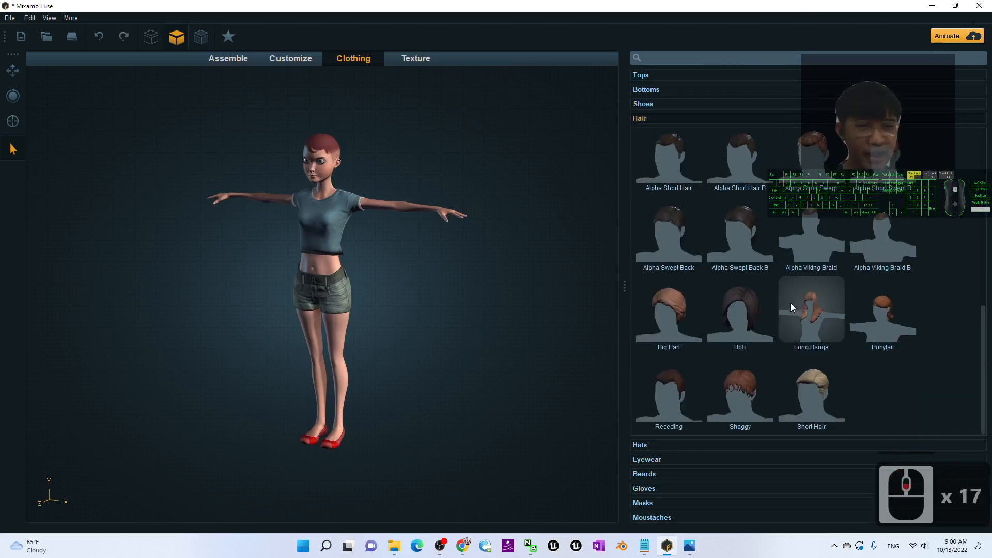
left_click(820, 320)
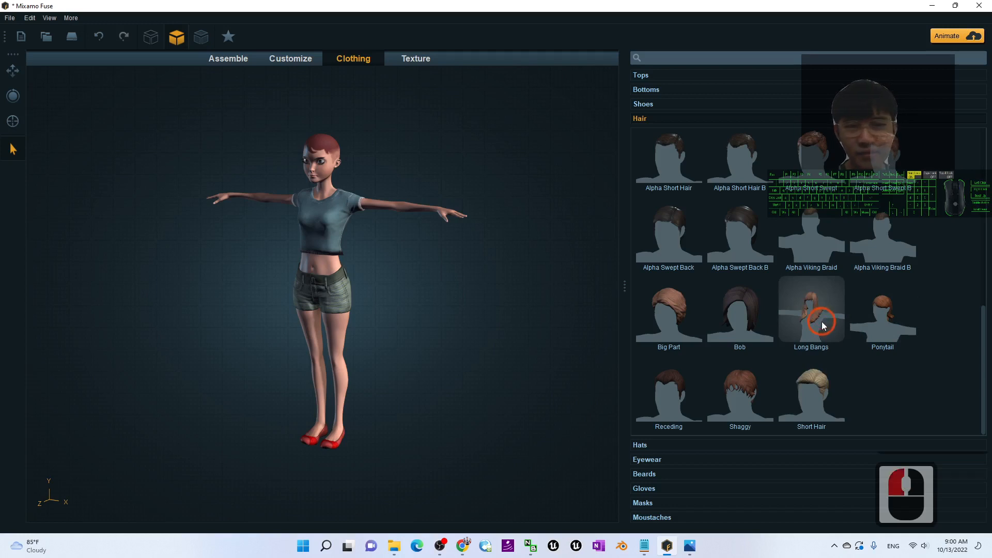
mouse_move(186, 286)
left_mouse_down()
mouse_move(271, 309)
mouse_move(426, 310)
mouse_move(172, 289)
left_mouse_up()
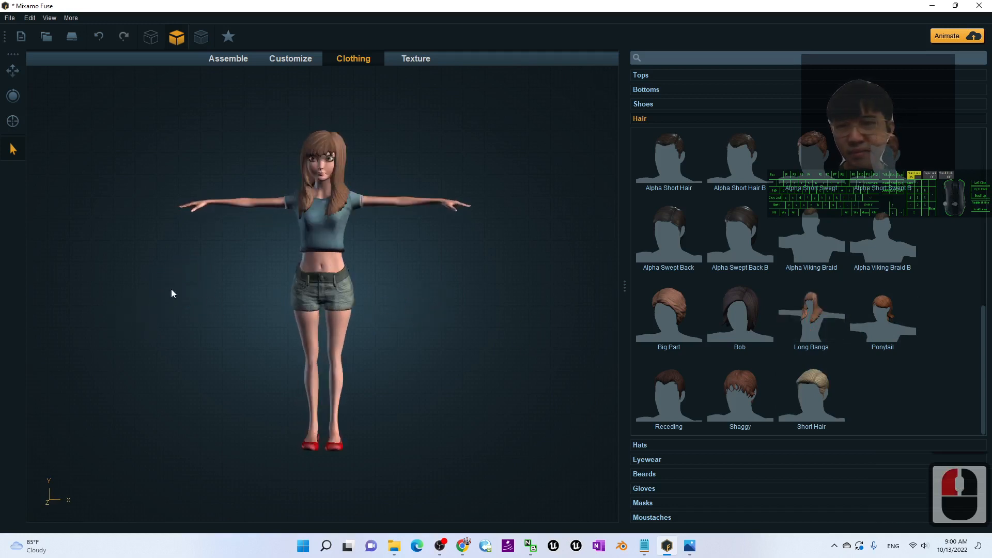
scroll(442, 228, "up", 5)
scroll(445, 235, "down", 3)
left_click_drag(447, 256, 597, 189)
scroll(730, 329, "down", 4)
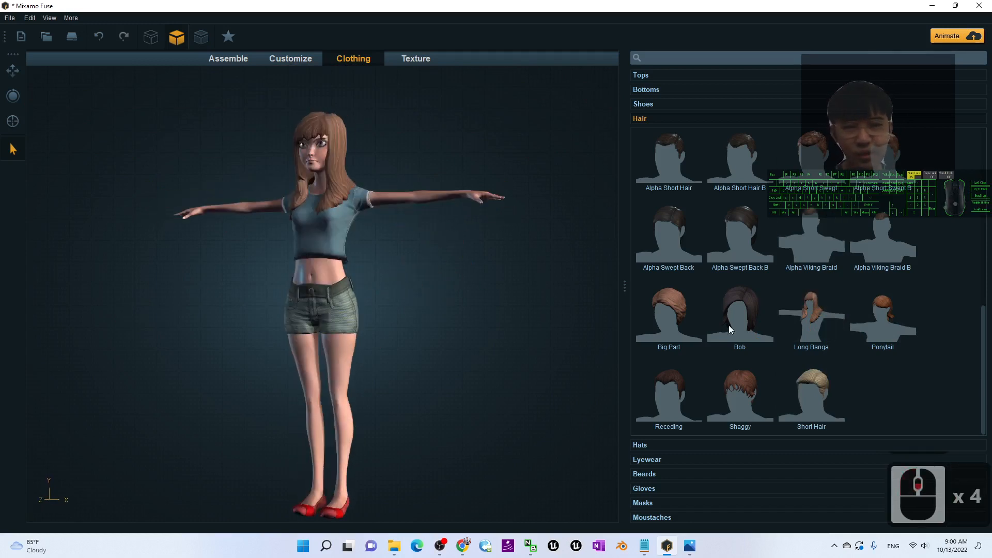
Step: Look through the available hats and check the avatar from another angle
left_click(641, 445)
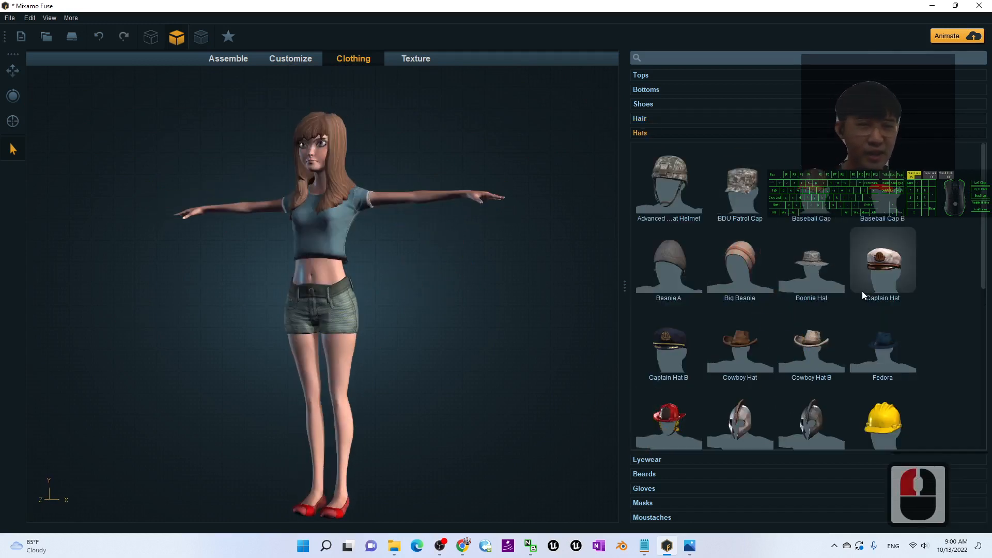
scroll(838, 318, "down", 5)
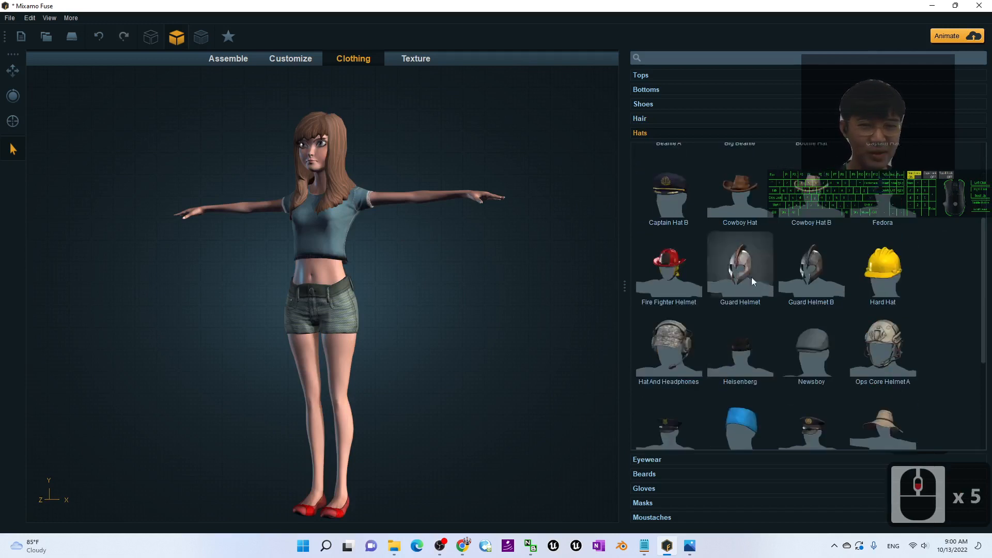
scroll(734, 310, "down", 4)
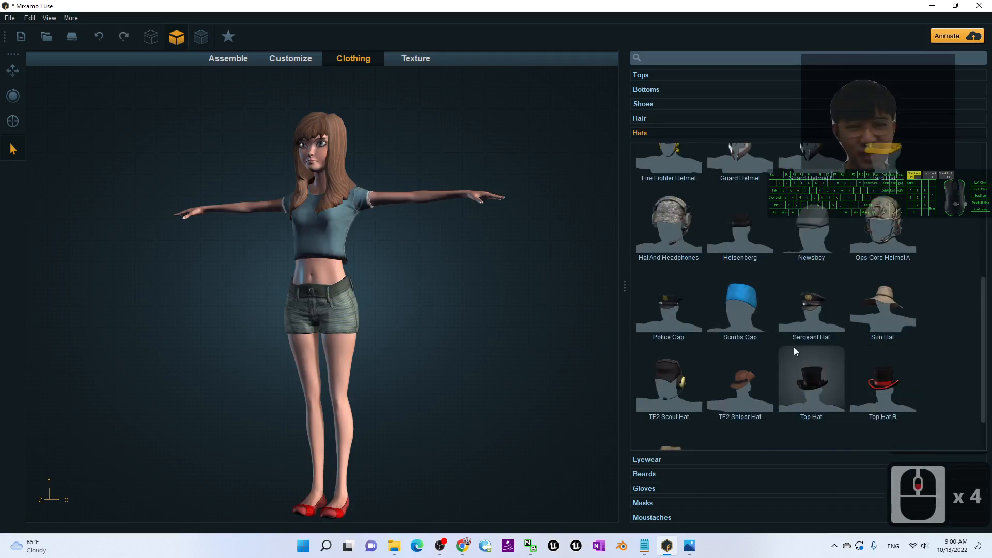
left_click_drag(454, 286, 447, 308)
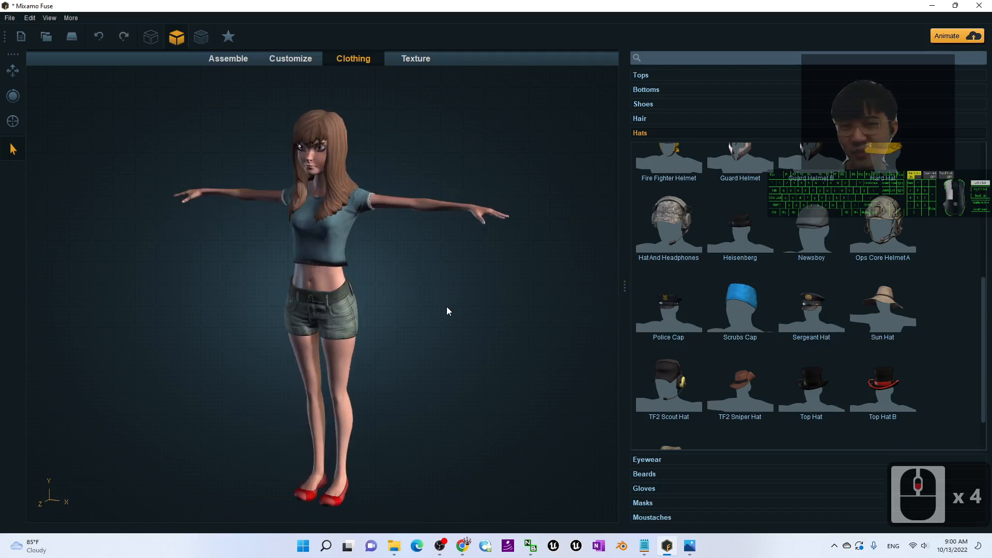
left_click_drag(436, 262, 511, 206)
Step: Start saving the avatar as a new model file with the Desktop as its location
left_click_drag(605, 5, 615, 97)
left_click(334, 102)
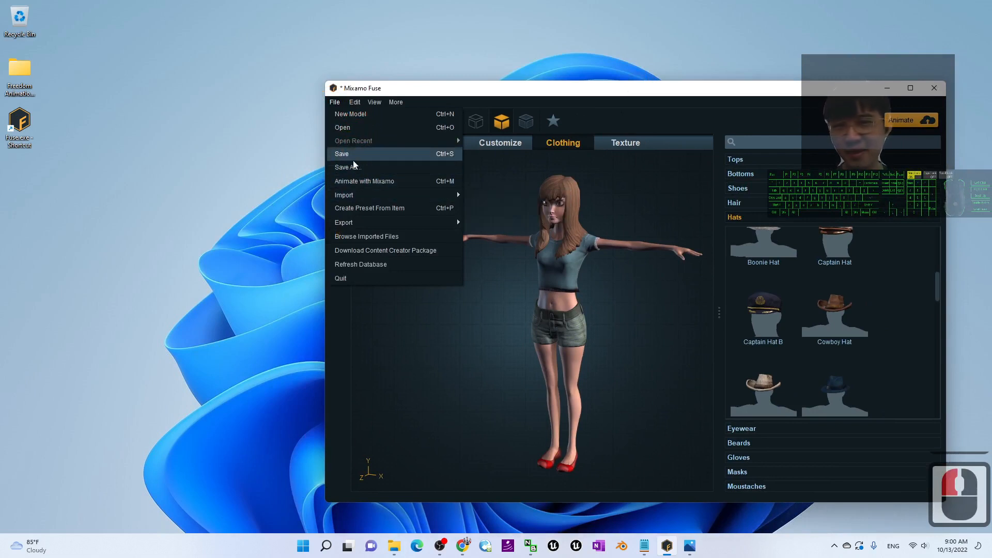
left_click(334, 102)
left_click(334, 103)
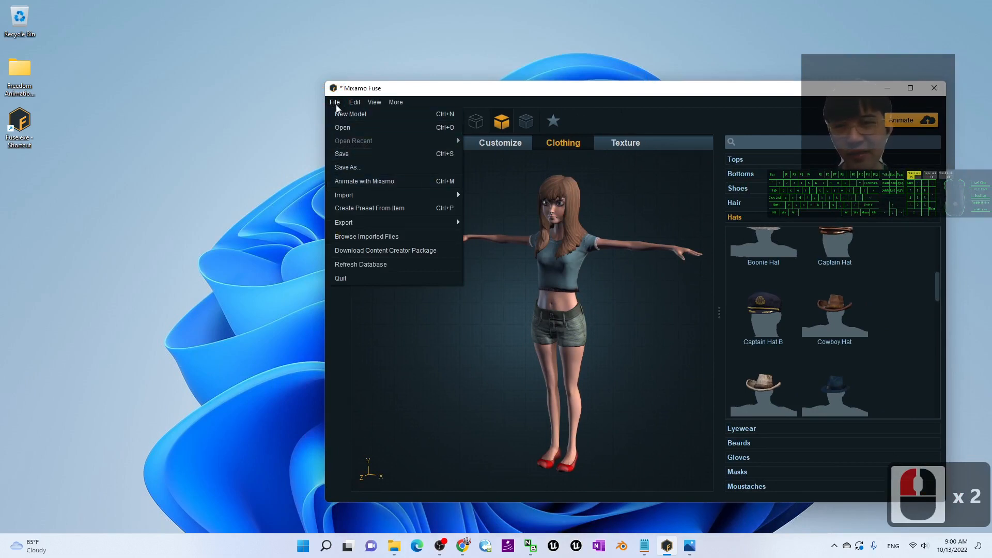
left_click(349, 168)
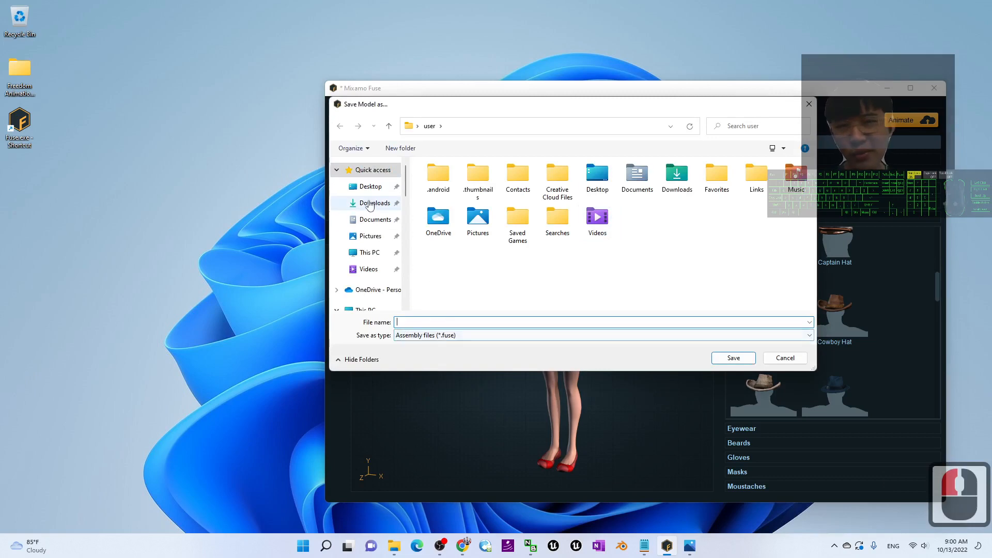
left_click(371, 186)
left_click_drag(525, 104, 454, 93)
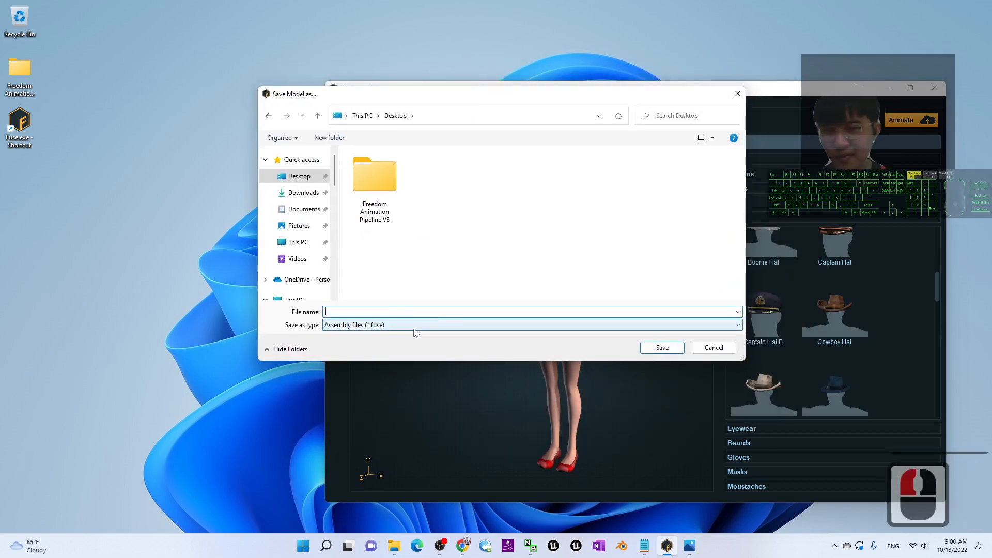
Step: Name the model Fuse_Toon_Female01 and save it as a .fuse assembly file
type("F")
key("BackSpace")
type("Fuse_")
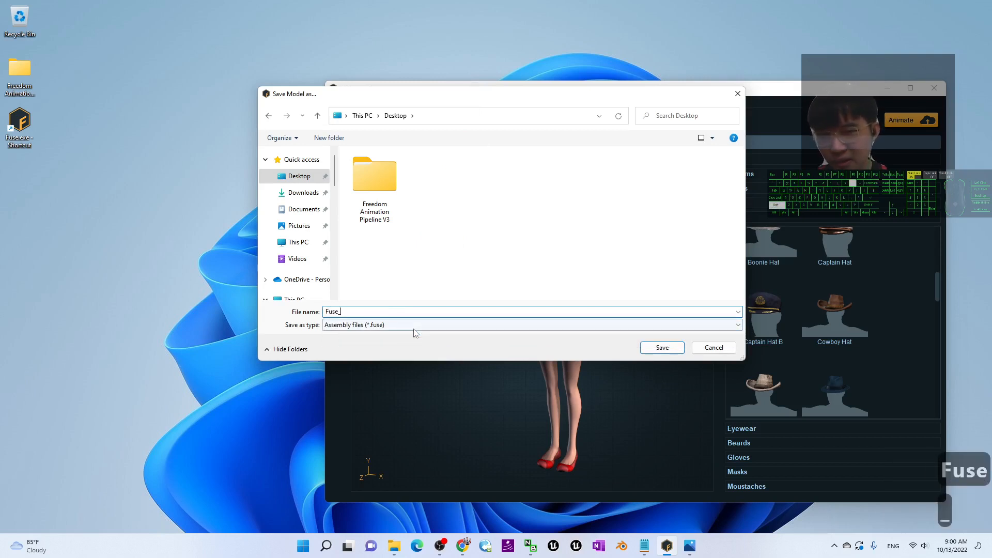
key("Tab")
type("gir")
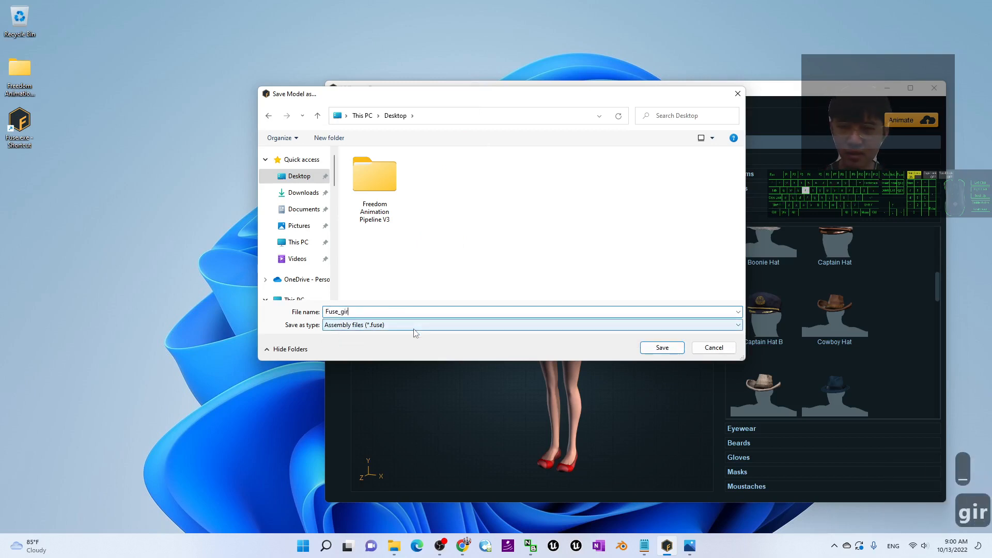
key("BackSpace")
key("BackSpace")
key("BackSpace")
type("Toon")
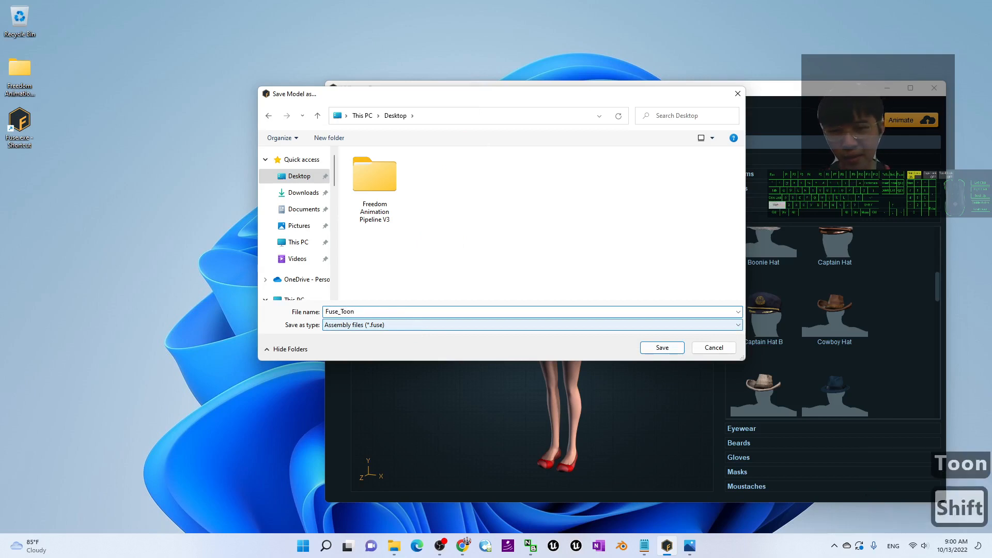
type("_Female01")
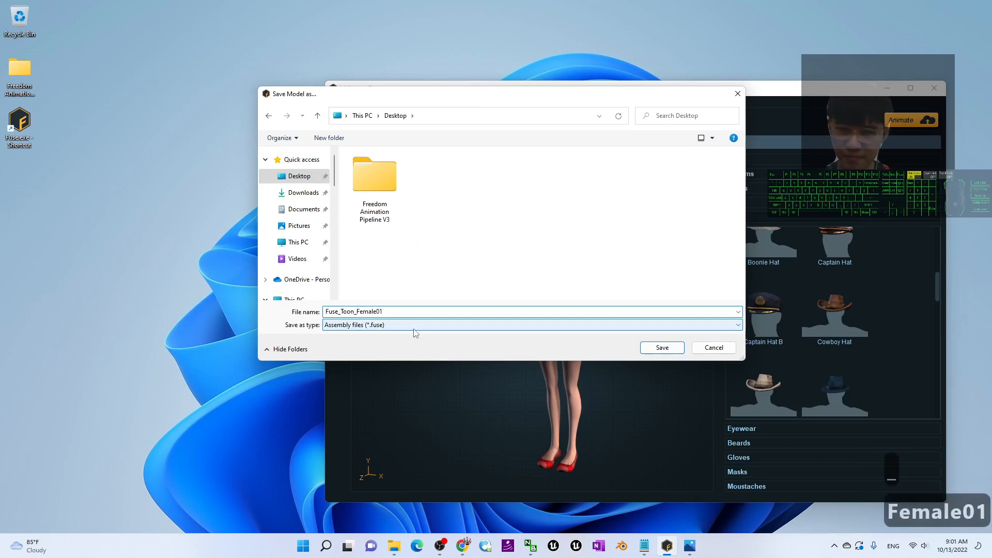
left_click(664, 347)
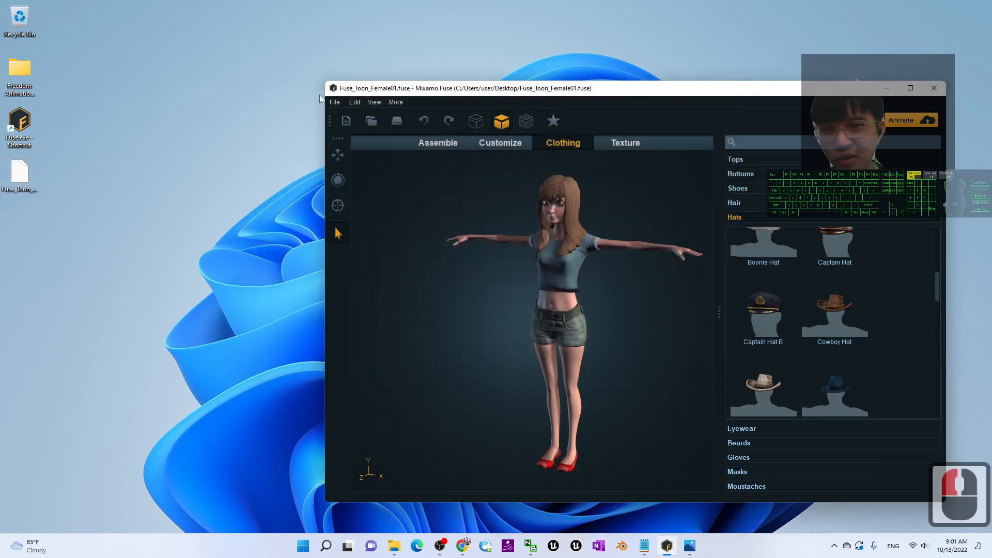
left_click(334, 102)
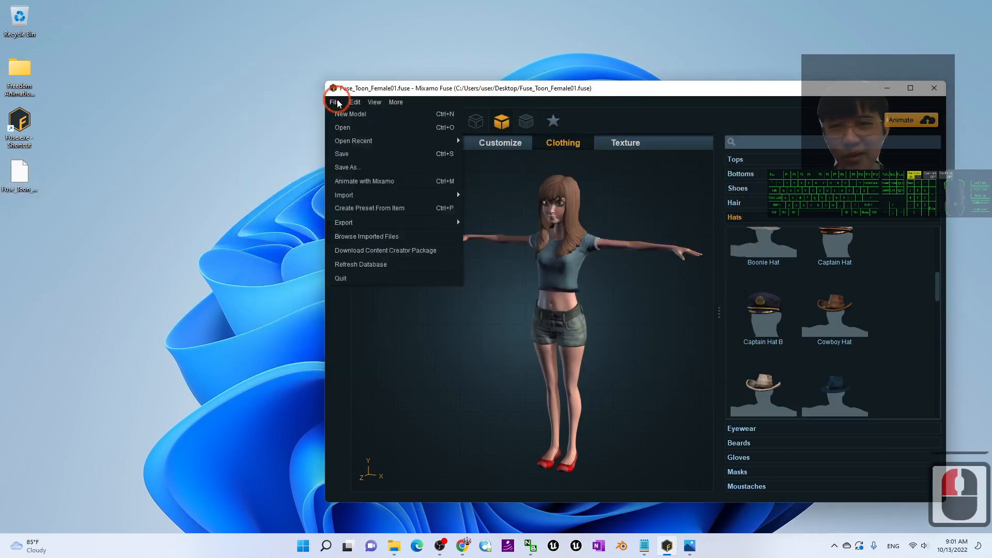
left_click(346, 127)
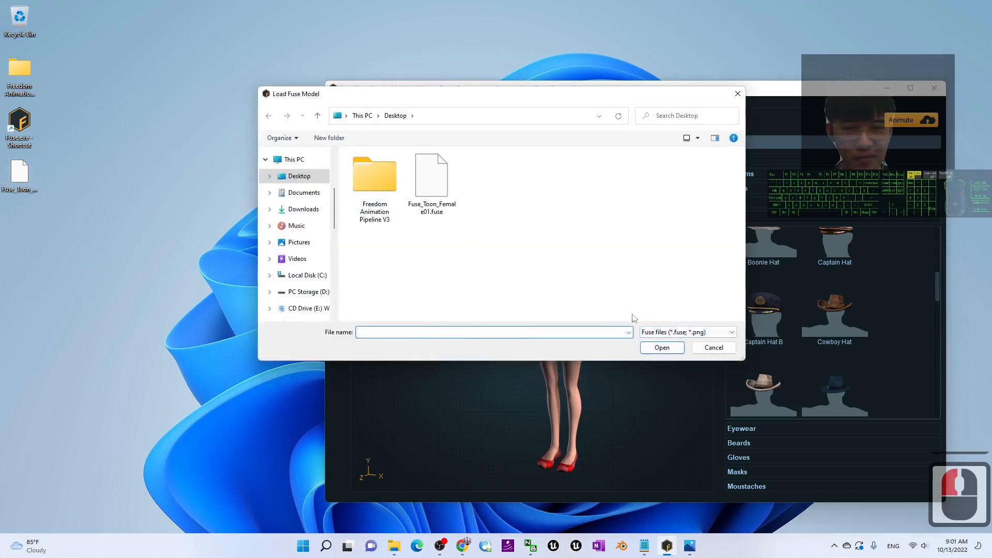
left_click(714, 349)
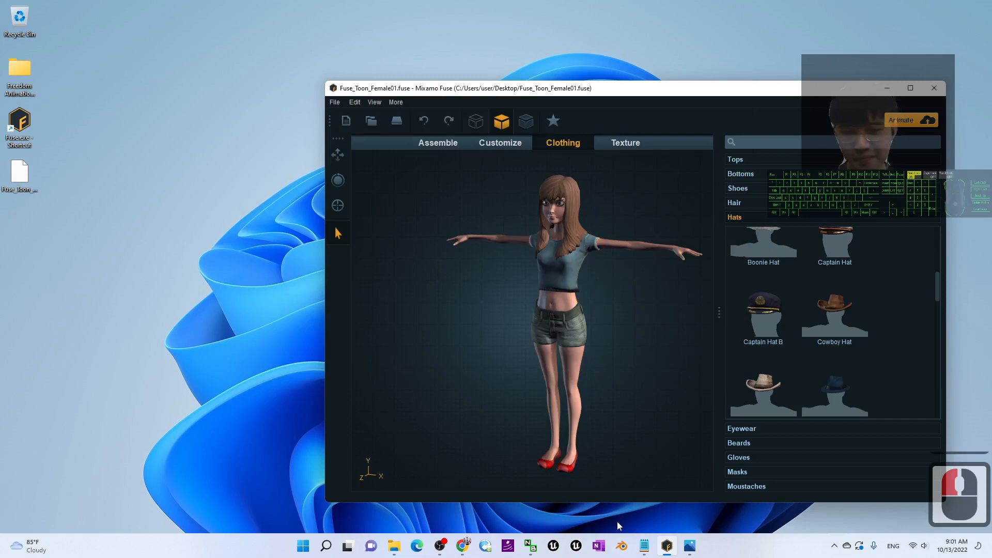
left_click(689, 545)
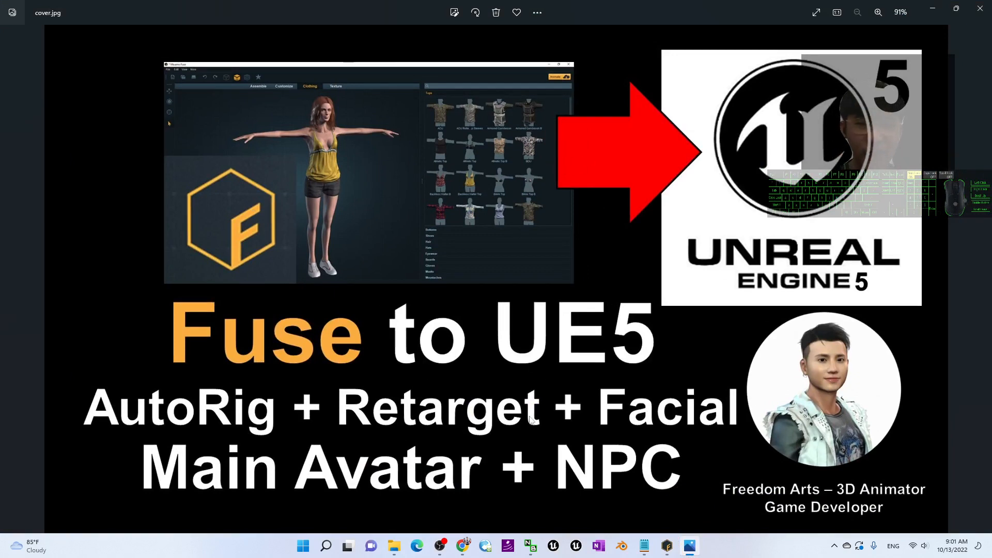
left_click(933, 7)
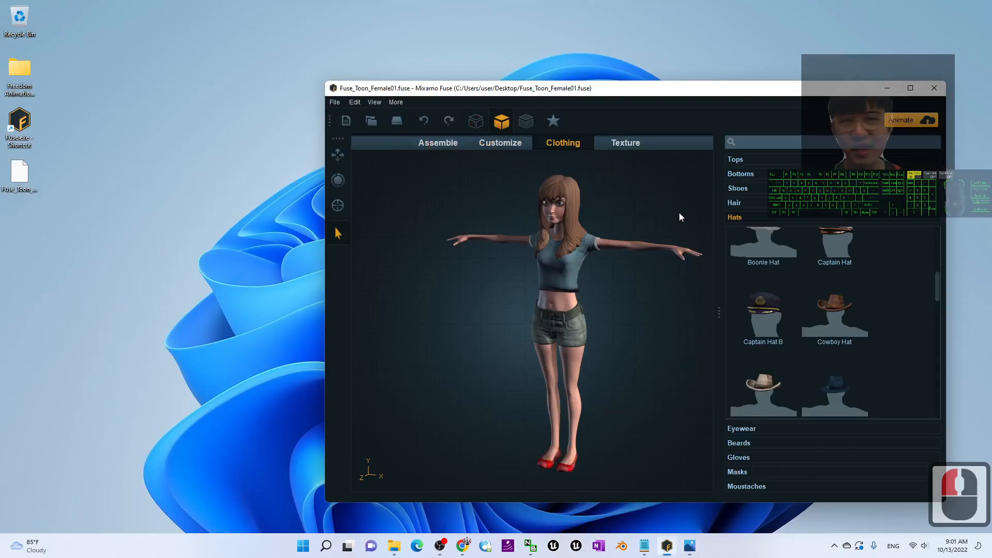
Step: Set up an OBJ export of the avatar with Pack Textures and UVs enabled and a packed map size of 1024
left_click(334, 102)
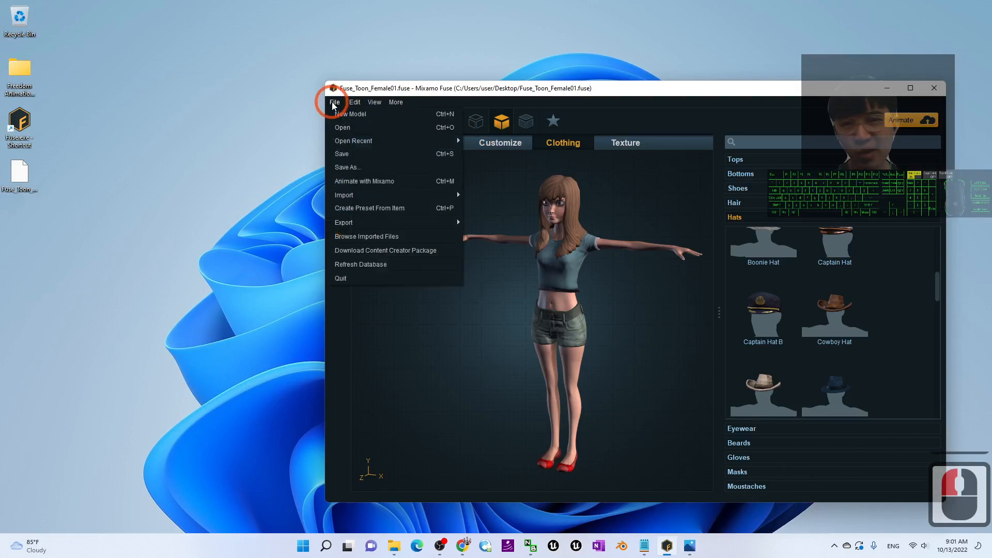
left_click(364, 226)
left_click(525, 223)
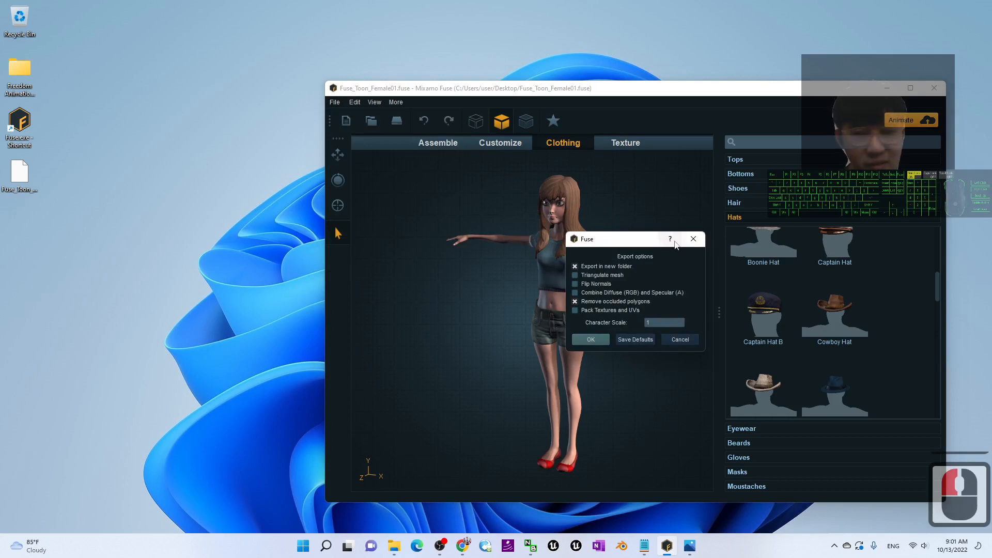
left_click(574, 301)
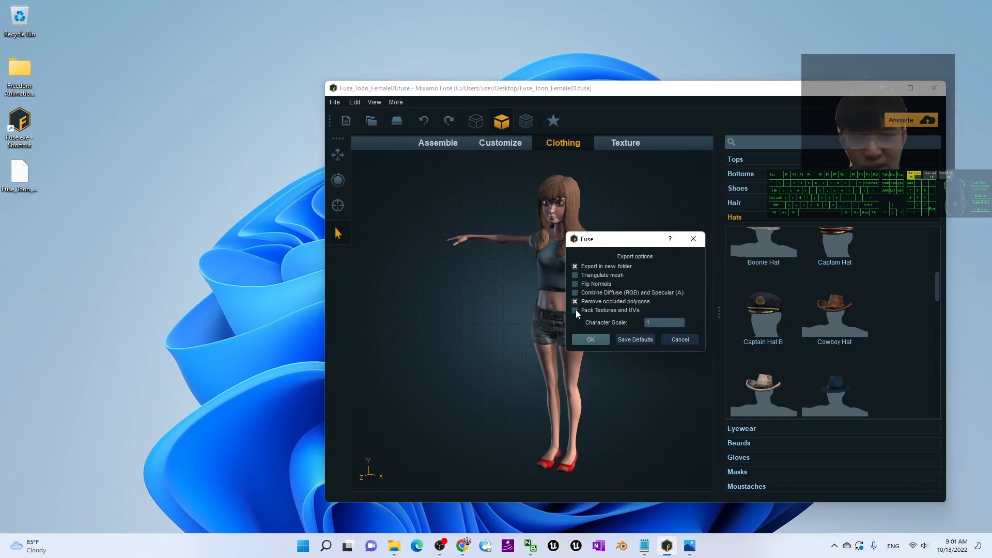
left_click(575, 310)
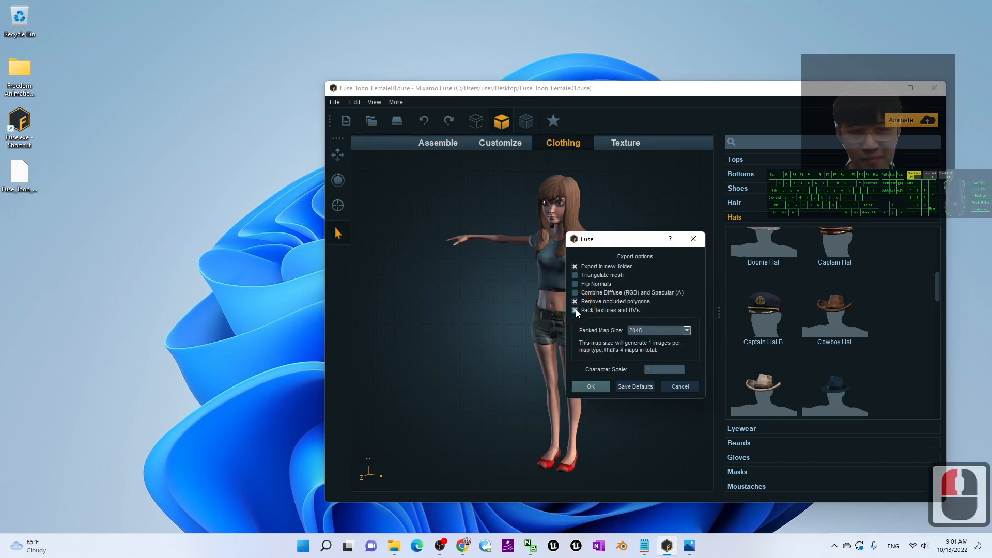
left_click(687, 330)
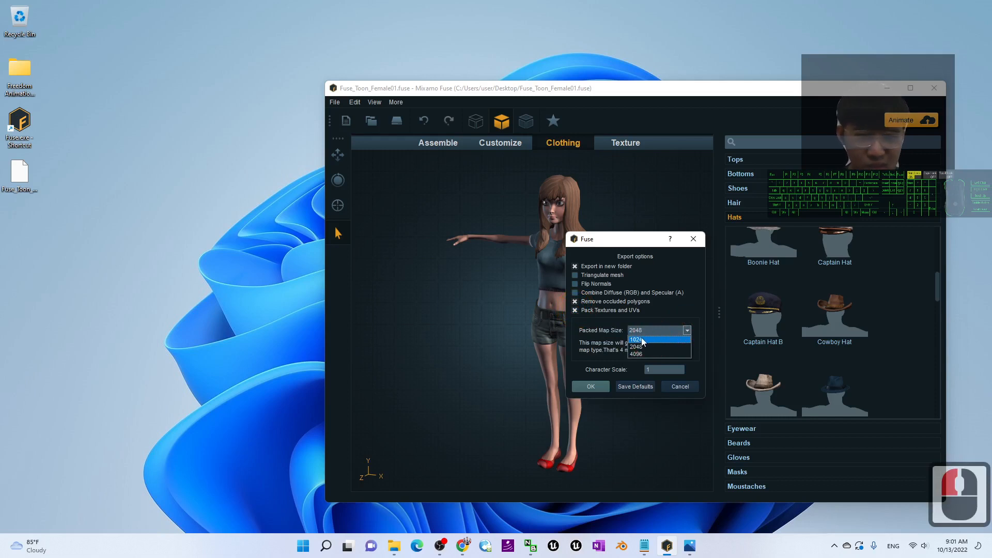
left_click(655, 340)
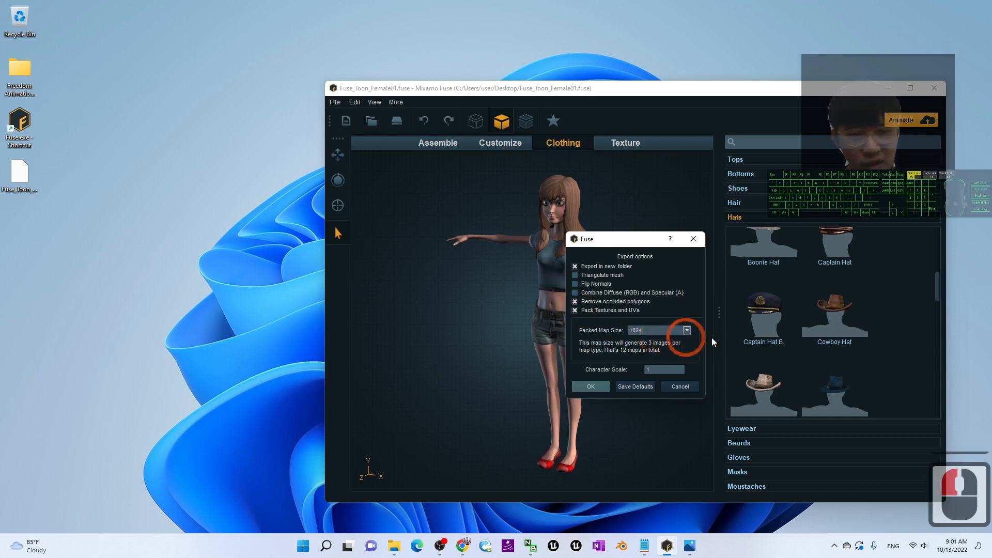
Step: Create a folder named Fuse_Toon_Female01 on the Windows desktop and copy its name
right_click(19, 241)
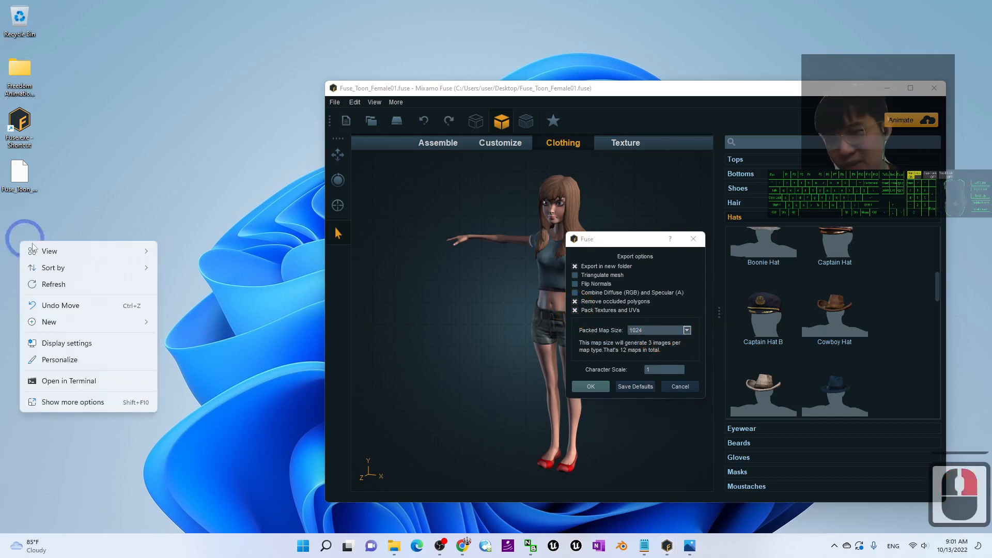
mouse_move(78, 323)
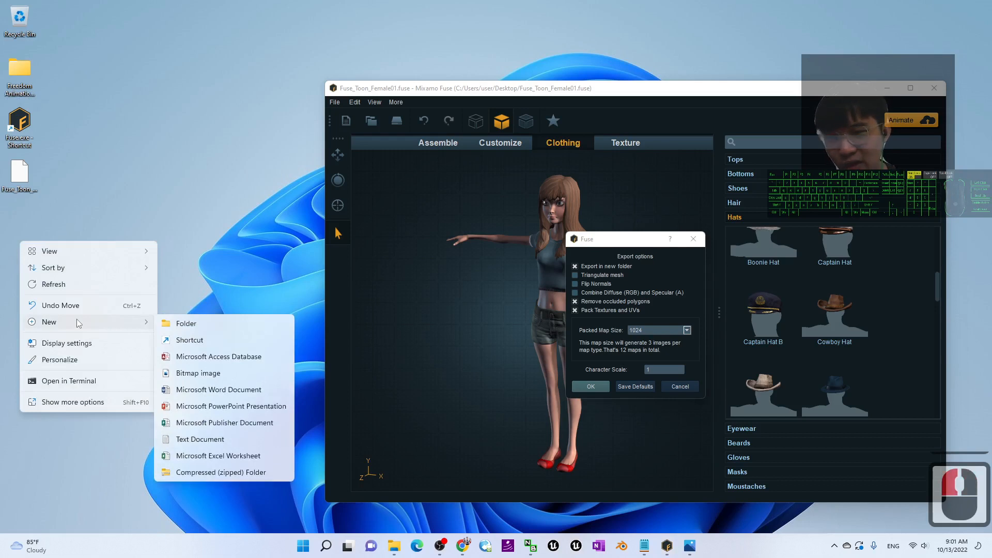
left_click(209, 323)
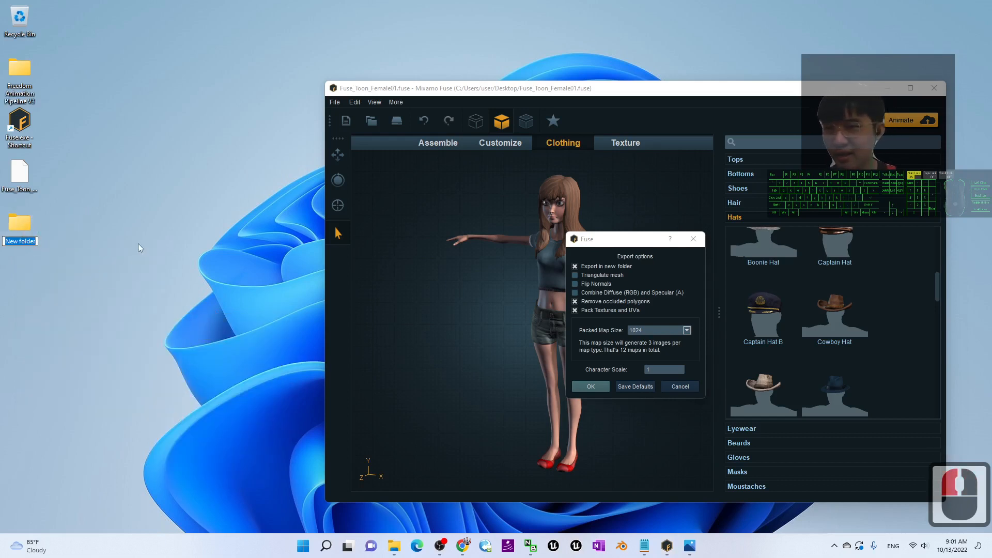
type("Fuse_Toon")
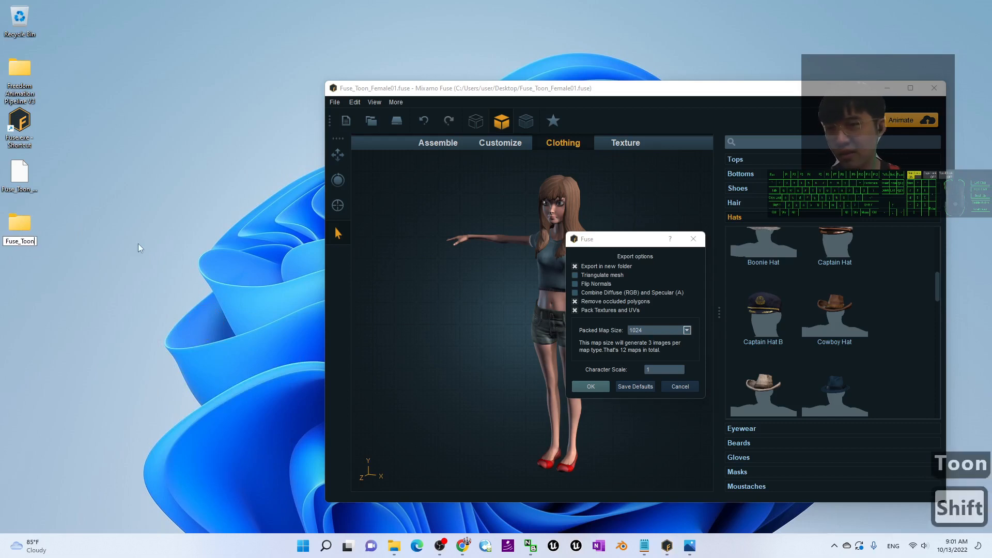
type("_Female0")
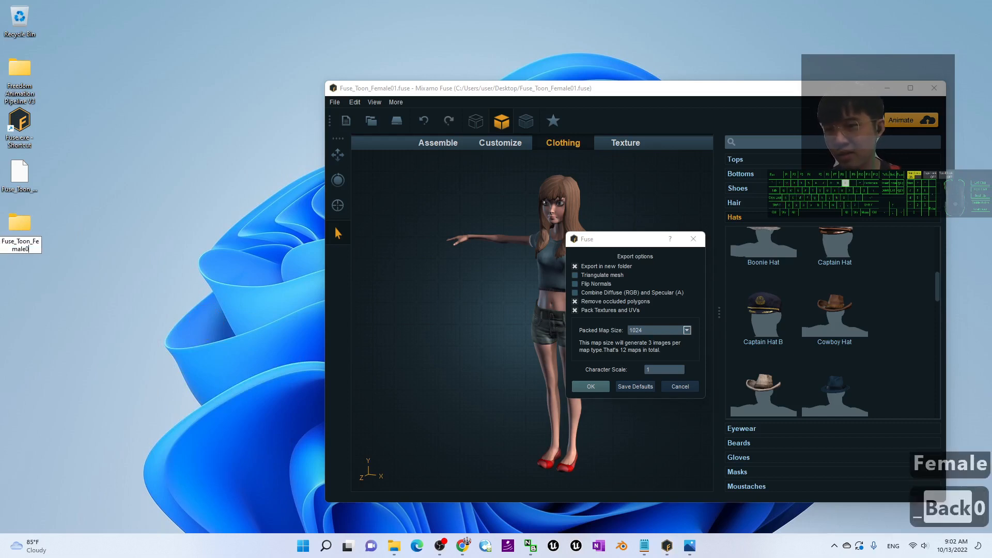
type("1")
key("Return")
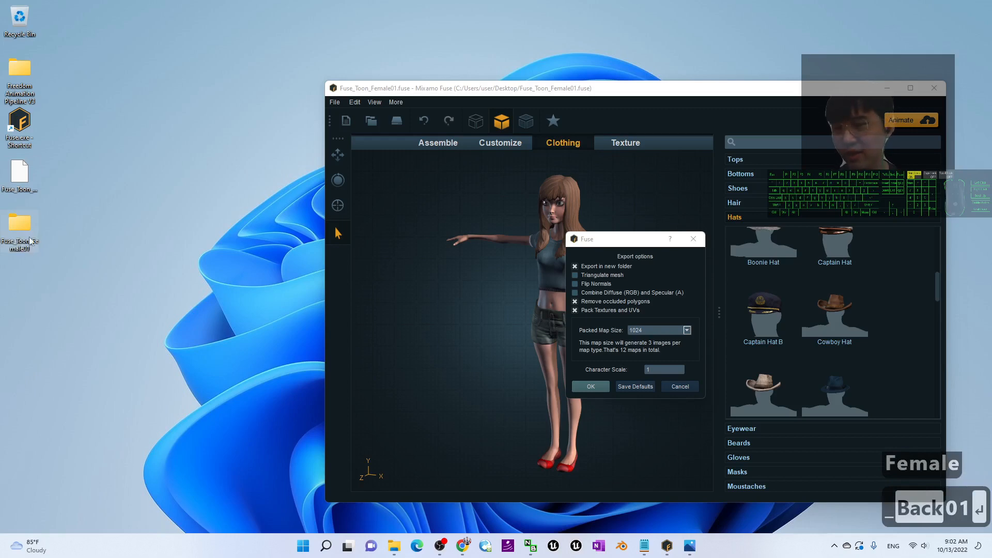
left_click(20, 226)
key("F2")
key("ctrl+c")
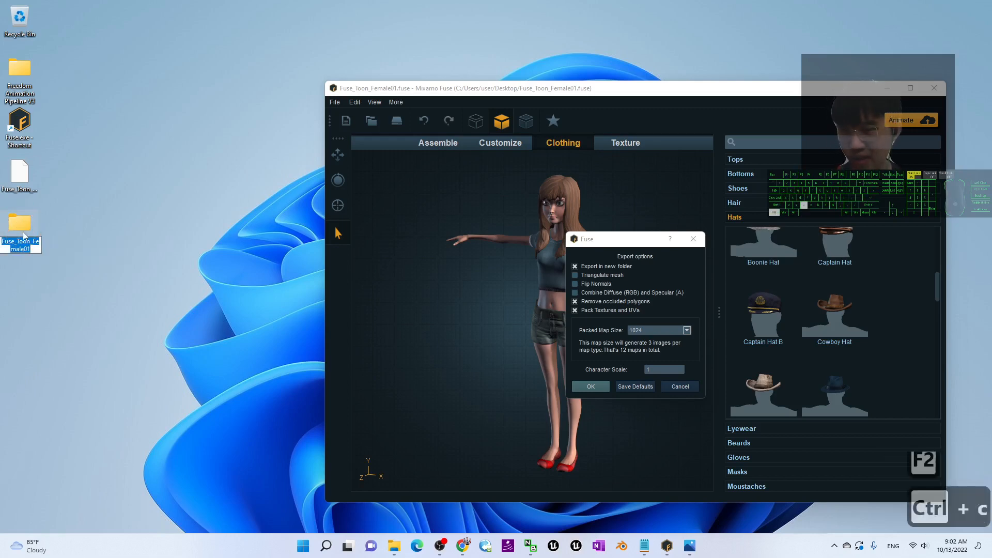
Step: Open the Fuse_Toon_Female01 folder in a window beside Fuse and accept the export options
double_click(19, 224)
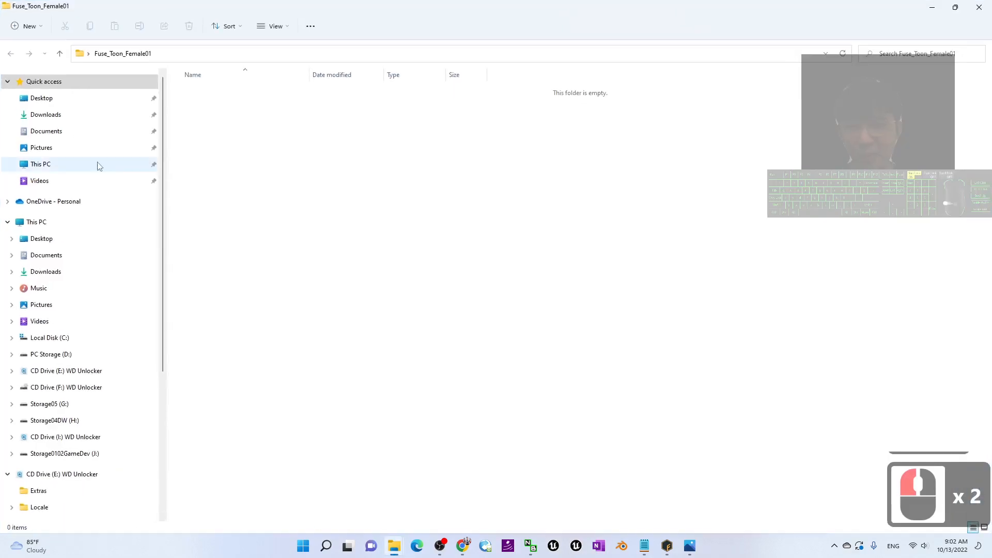
left_click_drag(534, 5, 209, 111)
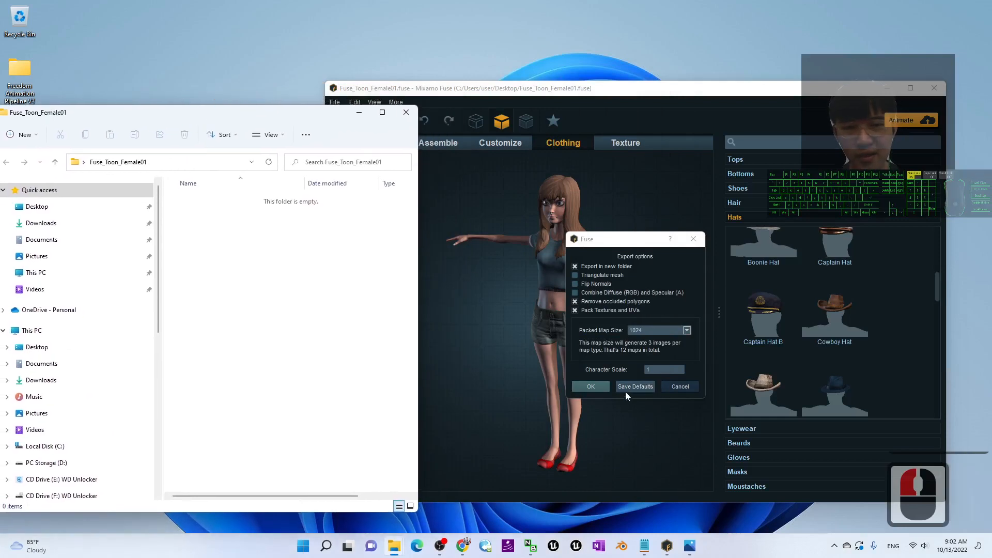
left_click(586, 386)
Step: Copy the full path of the Fuse_Toon_Female01 folder and use it as the OBJ export's destination
left_click(138, 117)
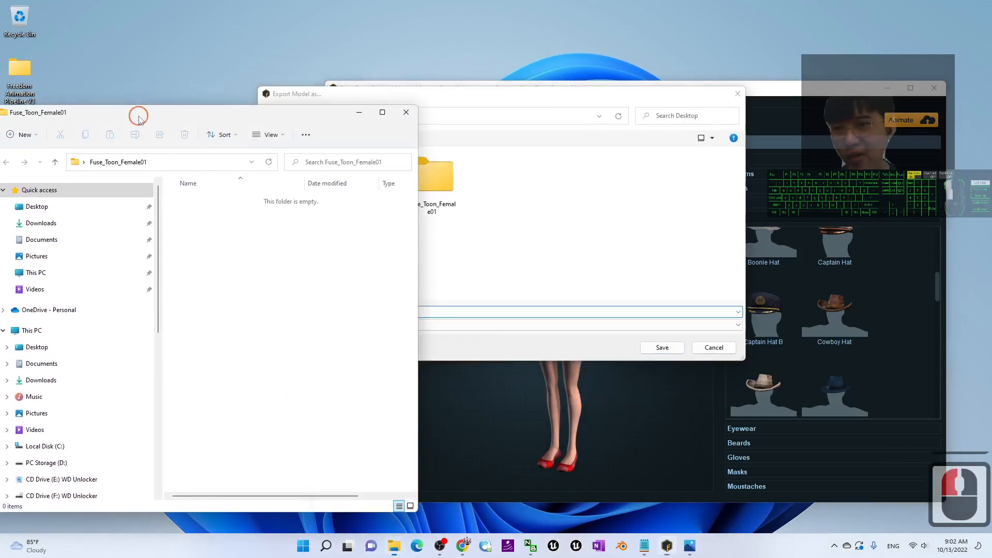
left_click_drag(157, 116, 199, 123)
left_click(203, 164)
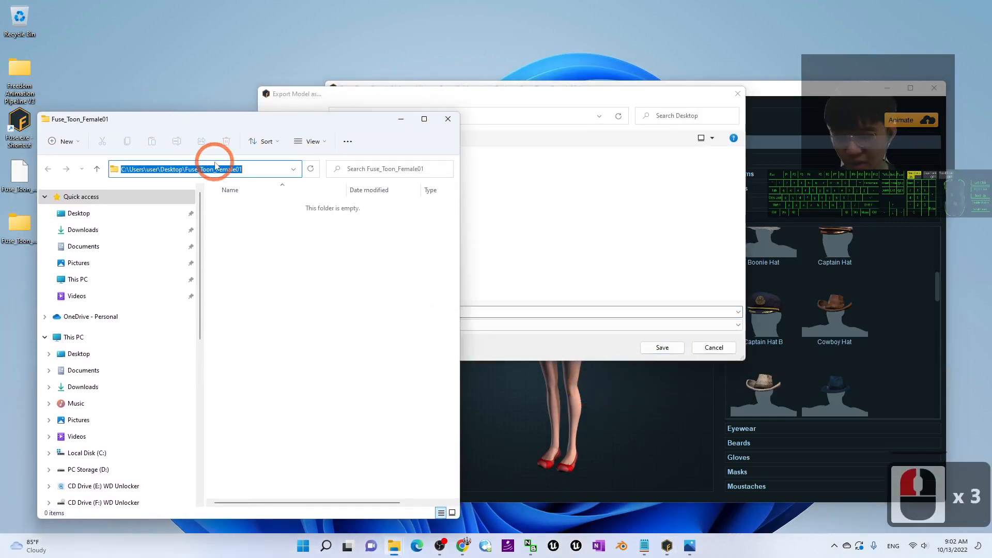
key("ctrl+c")
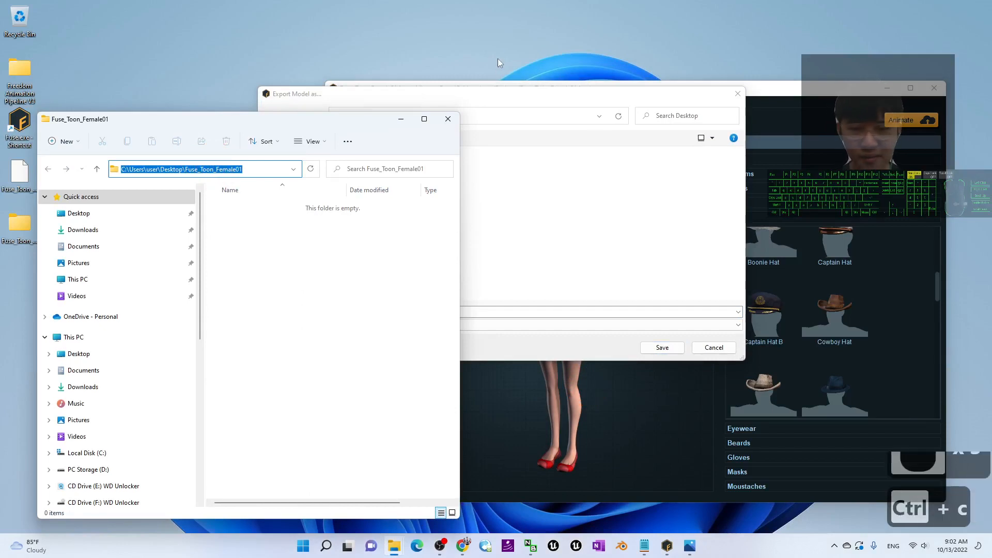
left_click(461, 115)
left_click(461, 115)
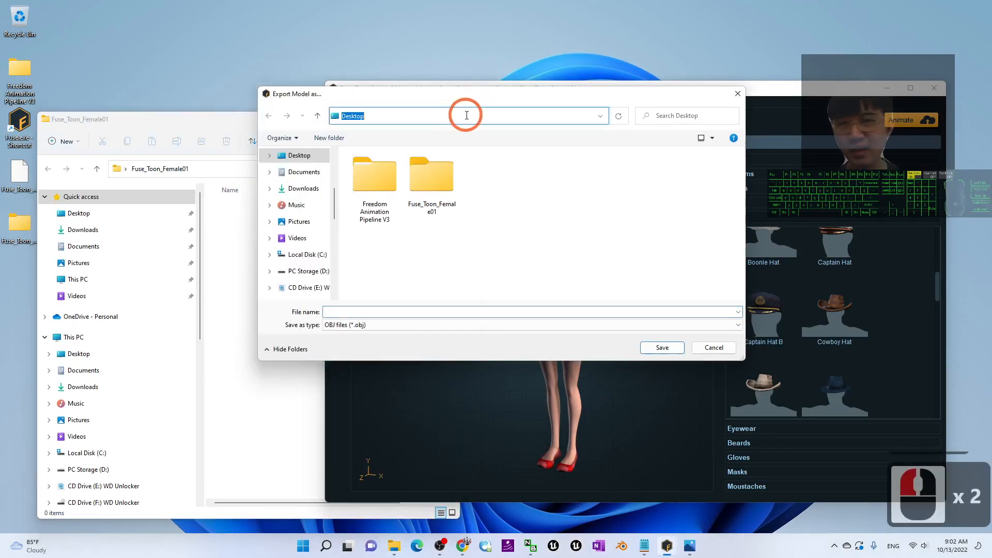
key("ctrl+v")
key("Return")
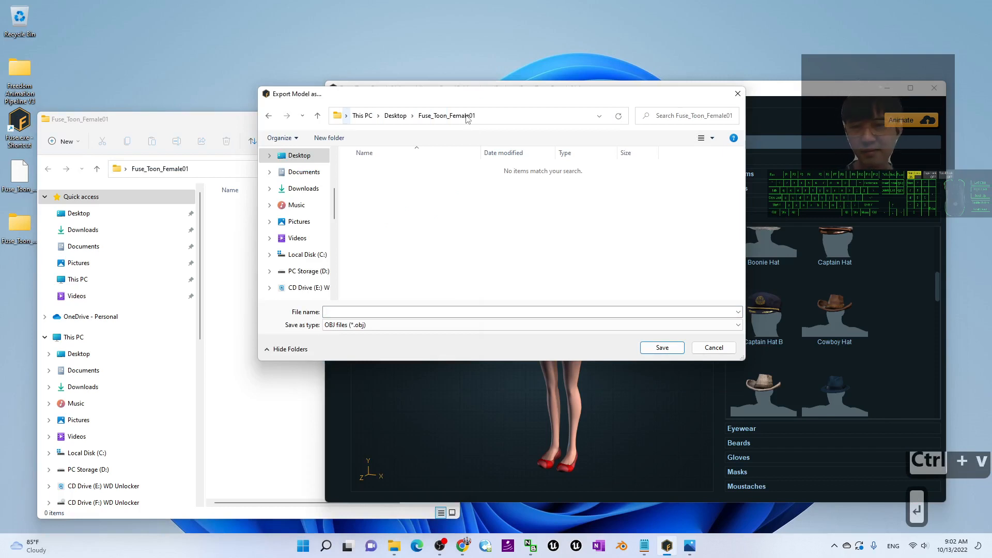
Step: Name the OBJ export Fuse_Toon_Female01 and save it in the Fuse_Toon_Female01 desktop folder
left_click(351, 311)
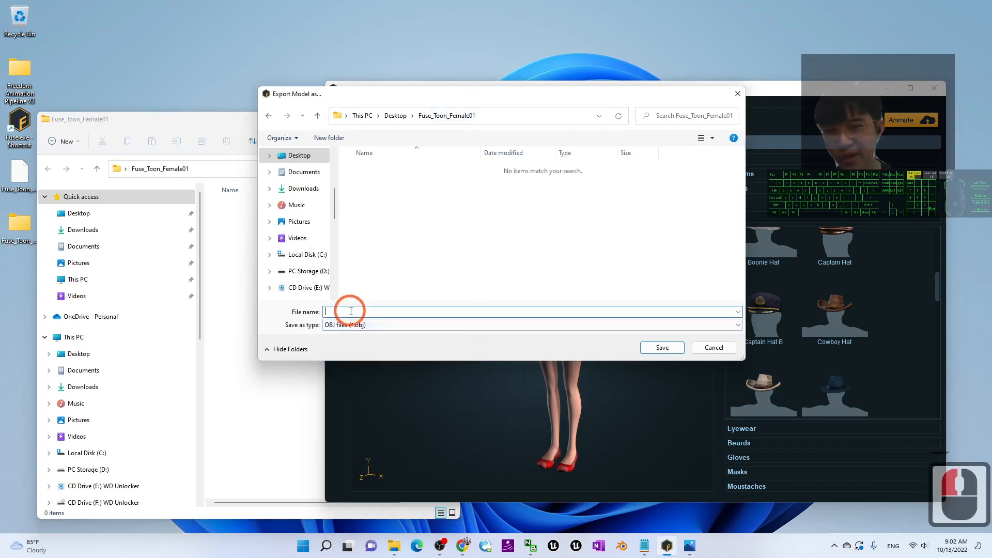
type("Fuse")
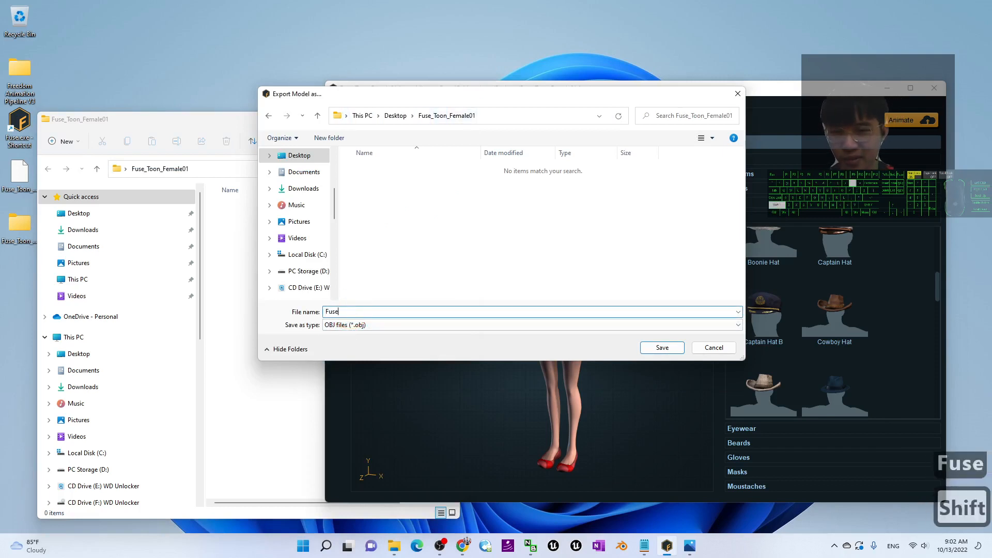
type("_Toon_")
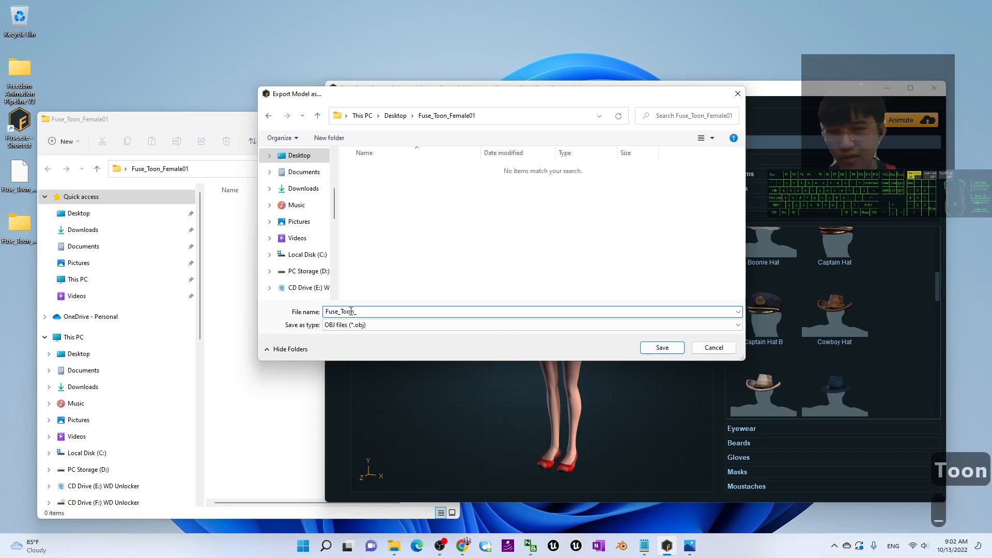
type("Female01")
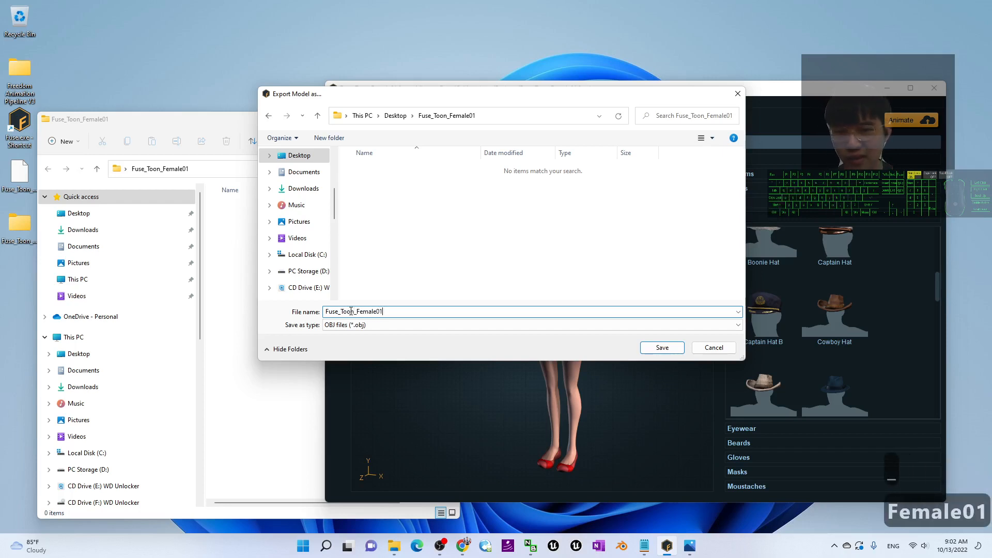
left_click(662, 347)
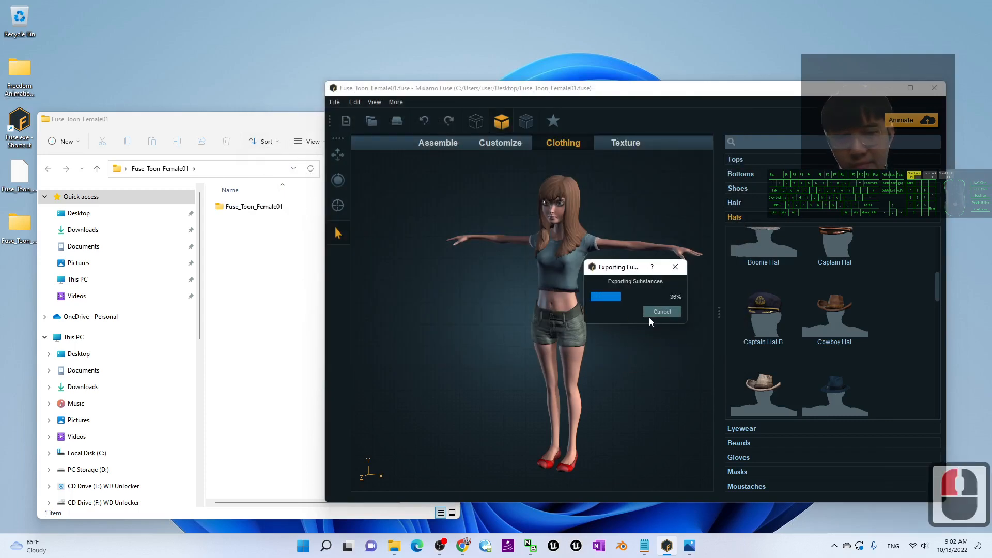
Step: Switch to File Explorer, inspect the exported OBJ, MTL and packed texture files, and return to the parent folder
left_click(313, 268)
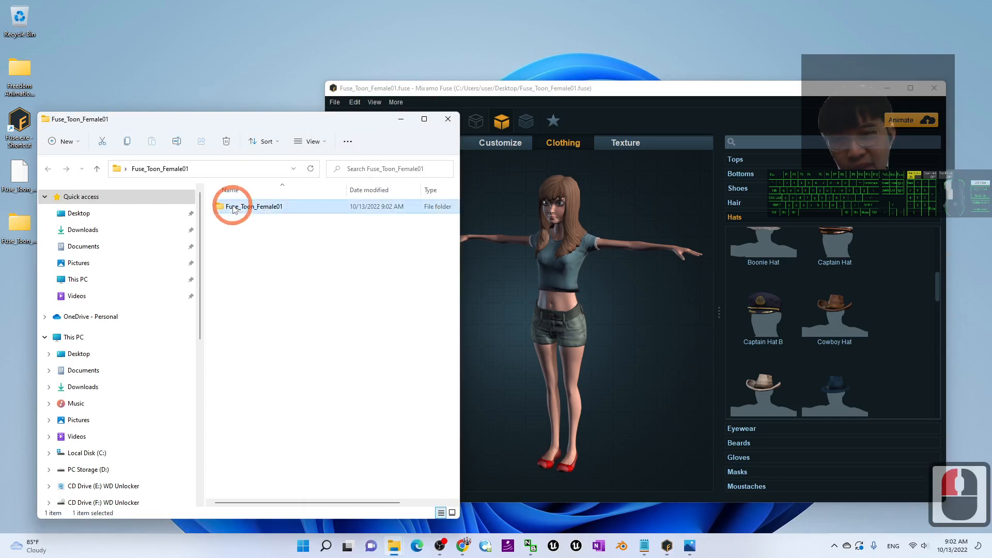
double_click(243, 207)
double_click(242, 208)
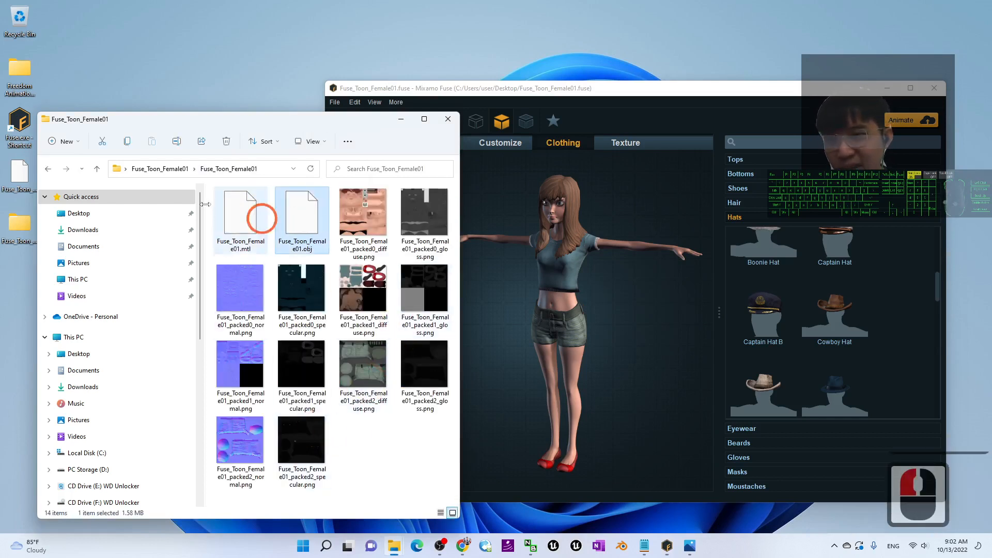
left_click(96, 168)
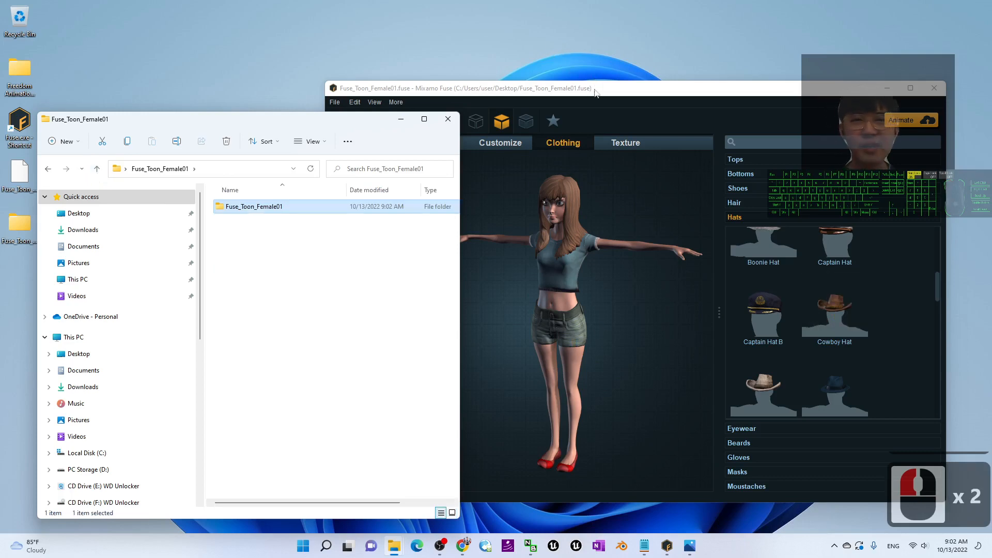
Step: Switch back to Mixamo Fuse, maximize its window, and set the avatar's Happy facial expression to 100
double_click(595, 91)
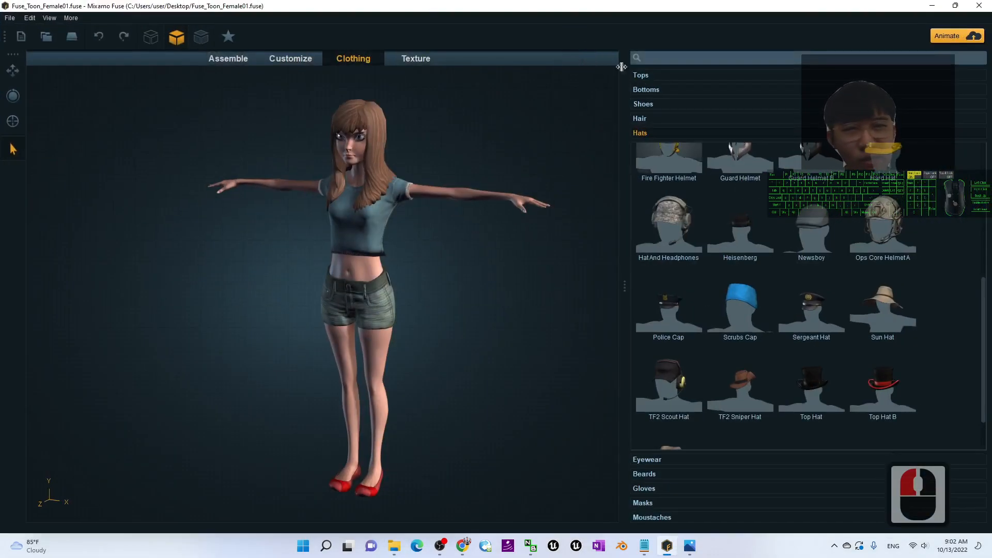
mouse_move(392, 6)
left_mouse_down()
mouse_move(417, 42)
mouse_move(408, 1)
left_mouse_up()
left_click(287, 56)
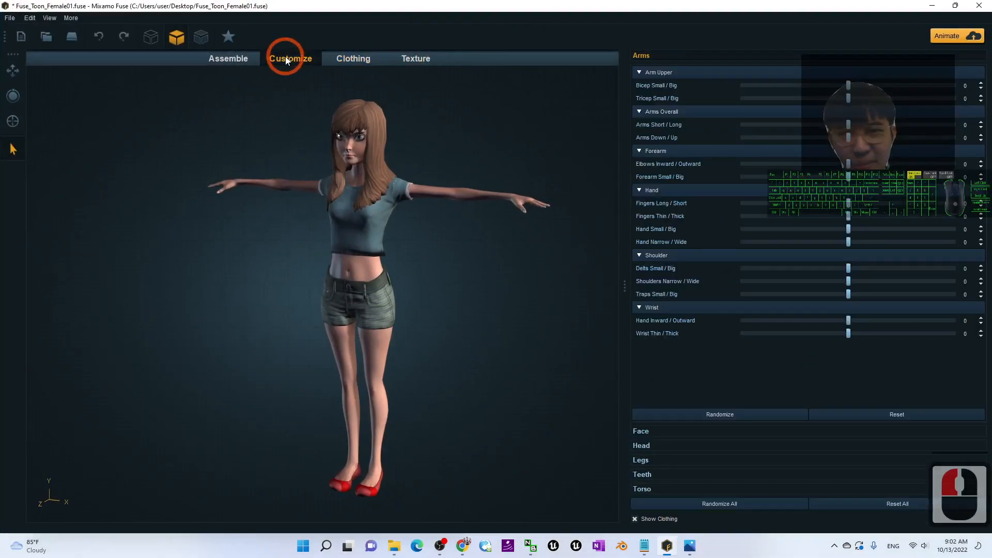
scroll(472, 216, "up", 3)
scroll(540, 243, "up", 2)
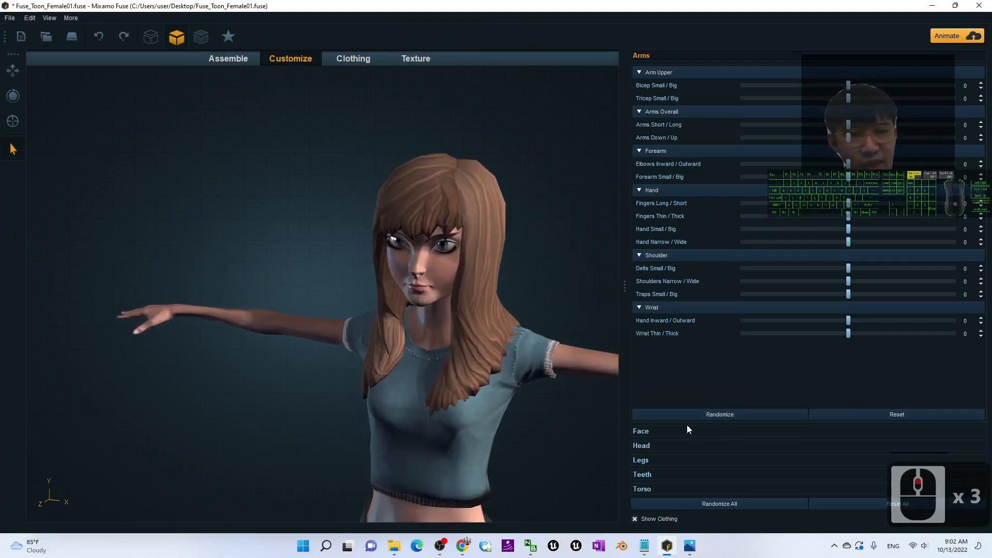
left_click(638, 432)
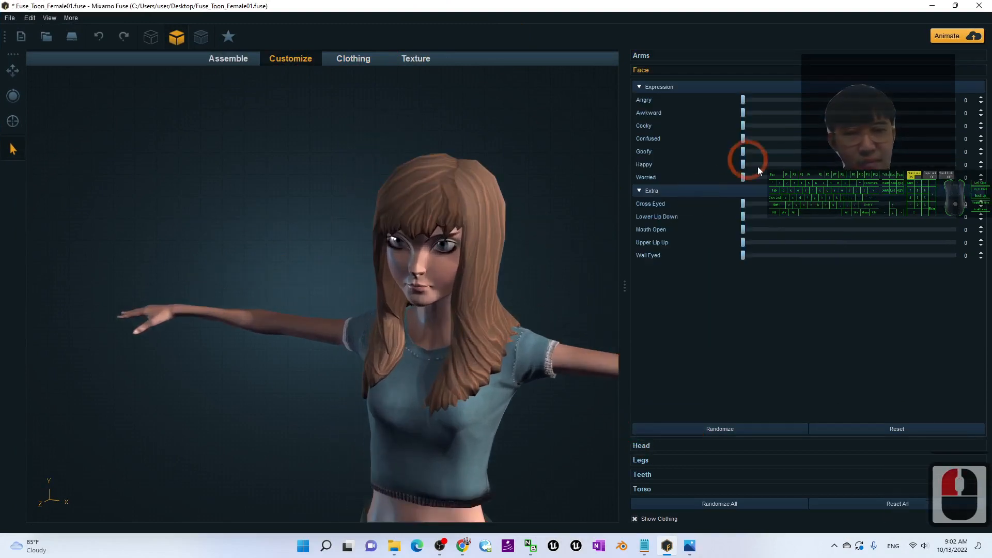
scroll(516, 197, "up", 2)
scroll(475, 148, "up", 2)
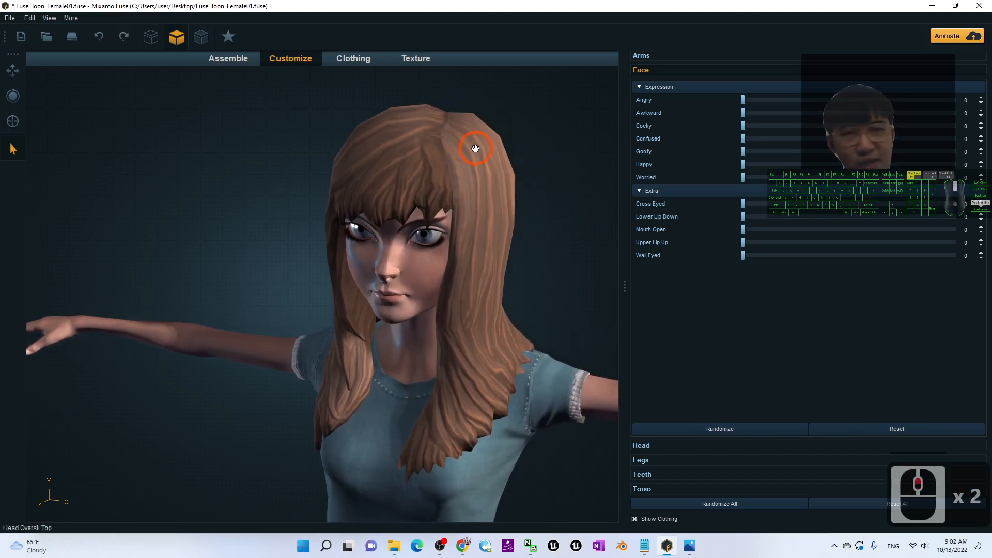
middle_click_drag(475, 148, 537, 217)
left_click(693, 107)
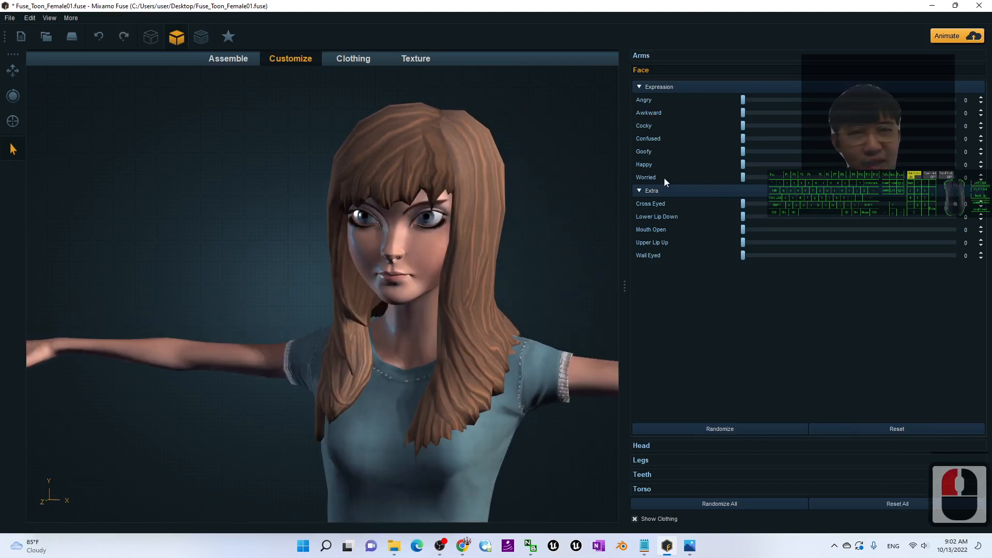
left_click_drag(741, 164, 977, 186)
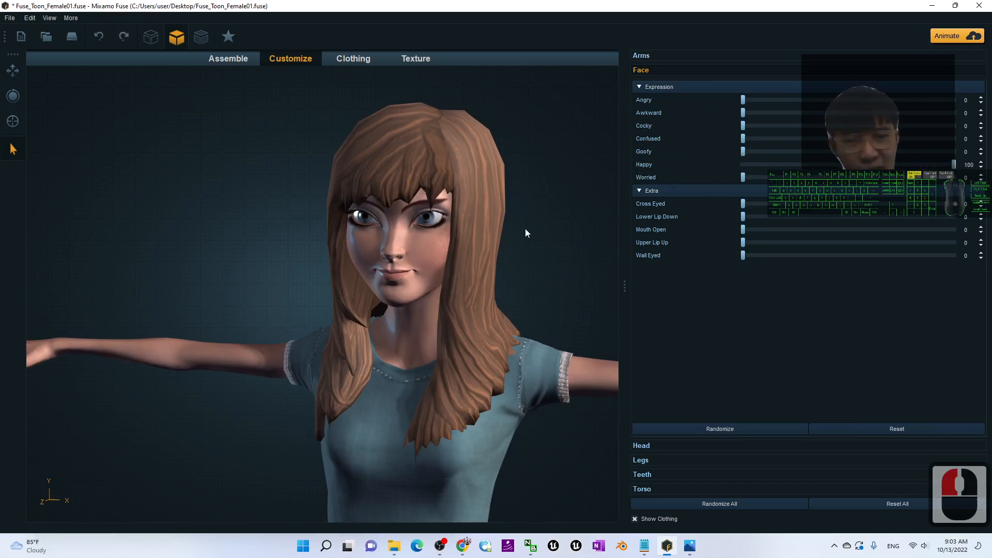
Step: Restore the Fuse window beside the folder window and export the smiling avatar as an OBJ named Happy without packed textures
left_click_drag(506, 6, 590, 60)
left_click(288, 74)
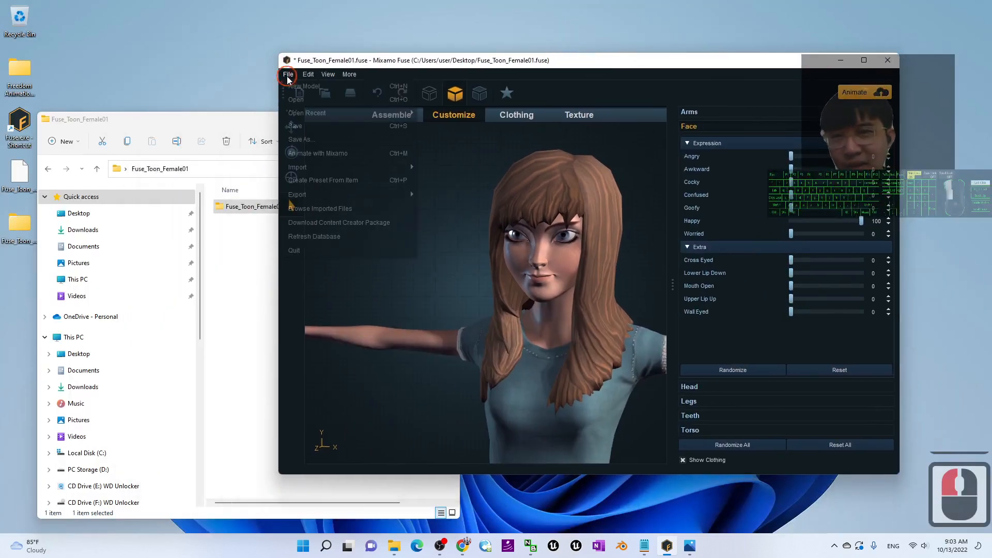
mouse_move(324, 194)
left_click(434, 193)
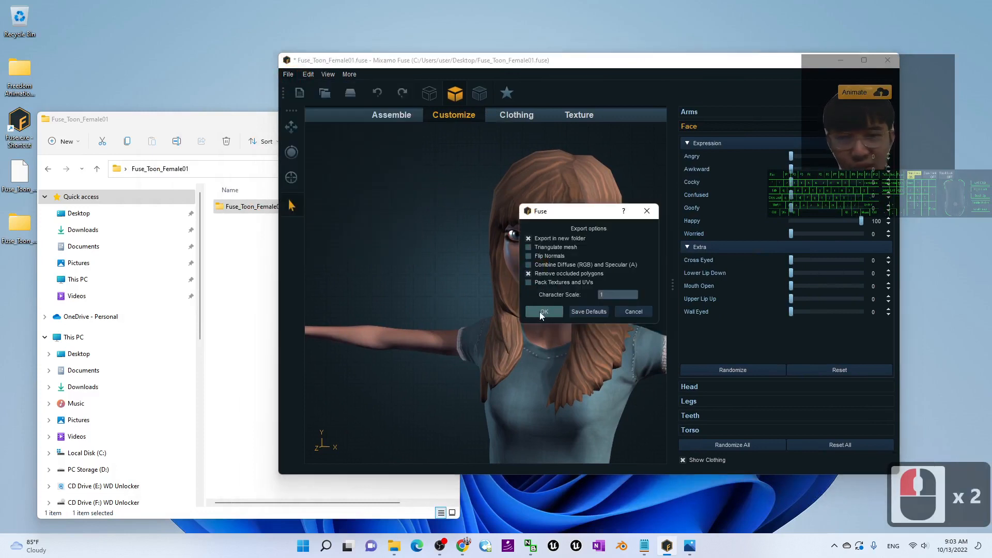
left_click(542, 312)
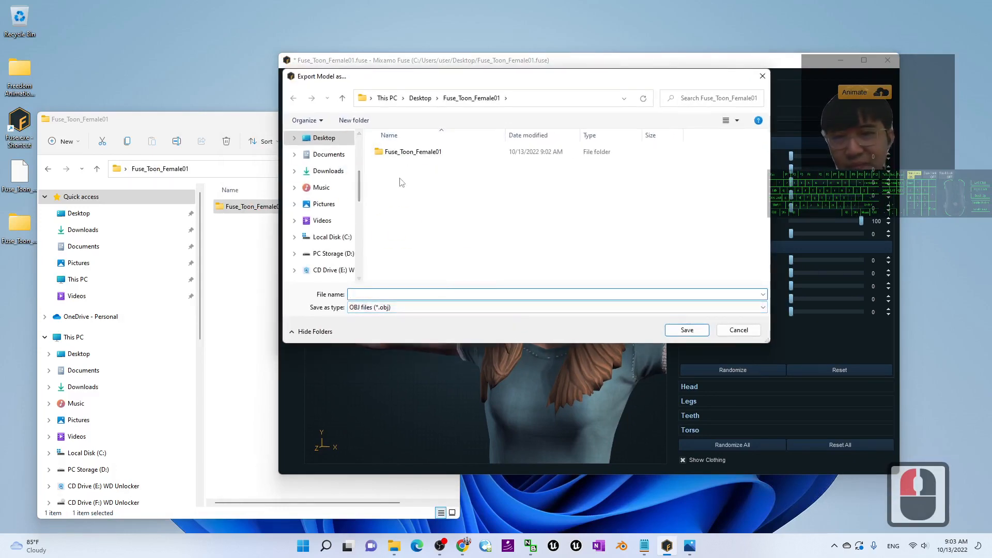
left_click(364, 293)
left_click(368, 294)
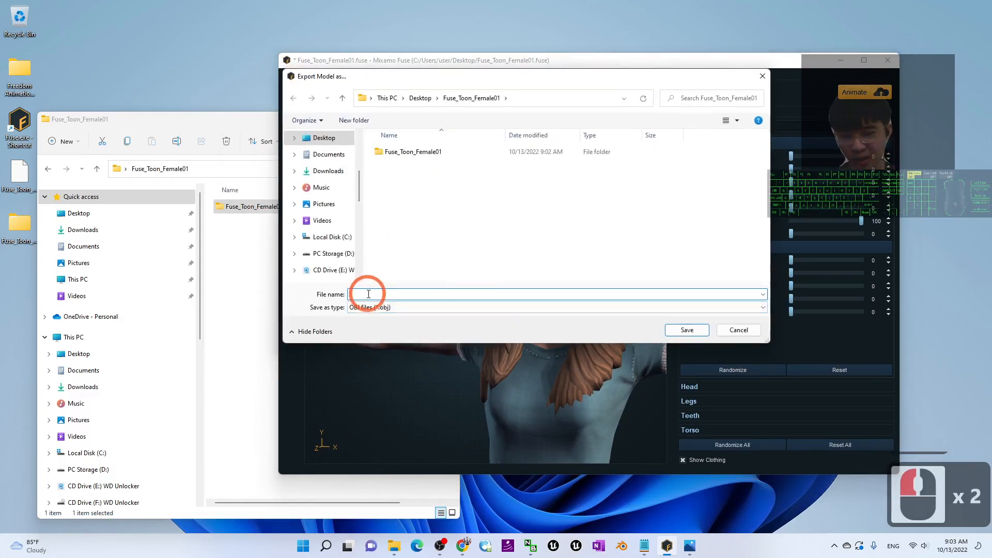
type("Happy")
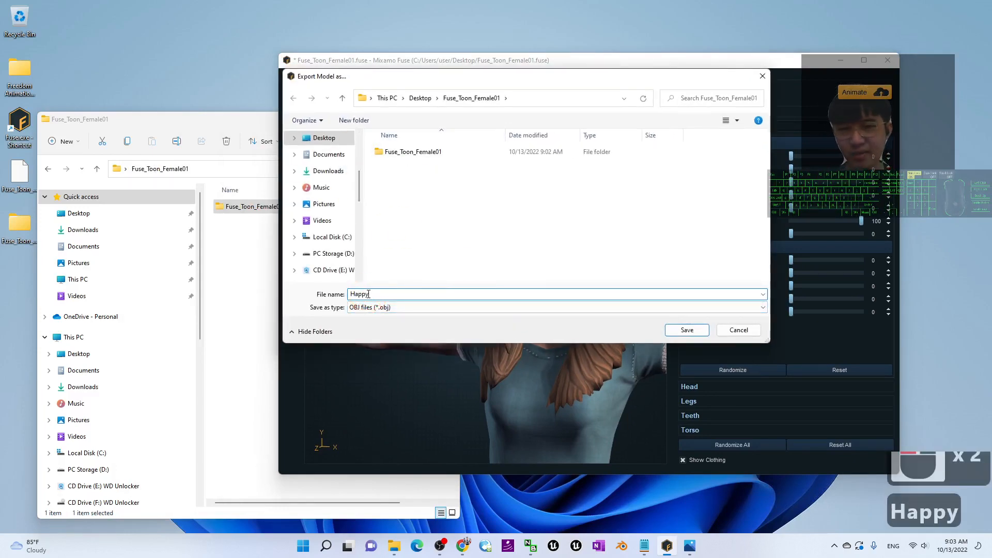
left_click(688, 332)
left_click(250, 268)
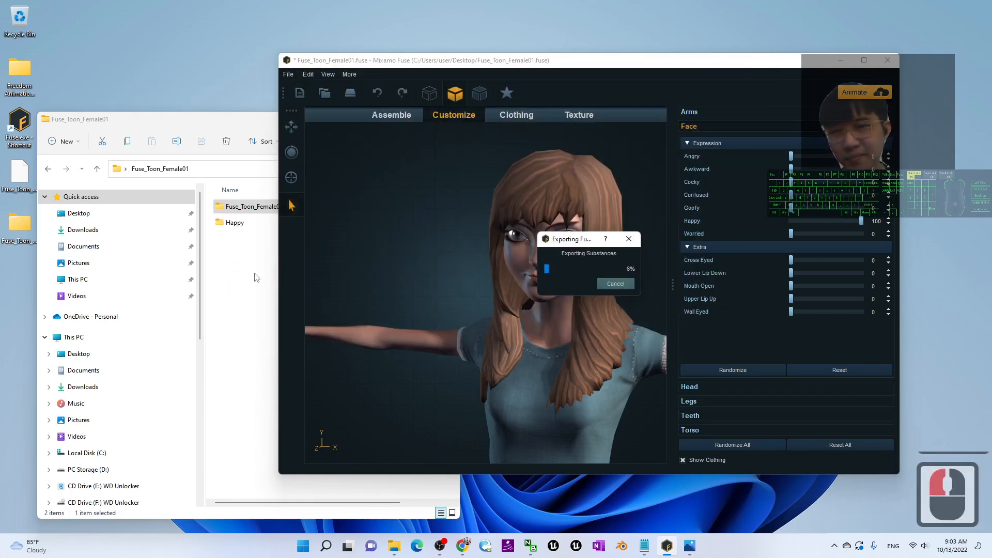
left_click(251, 275)
left_click(244, 226)
Step: Reset the avatar's Happy facial expression to 0
left_click(648, 60)
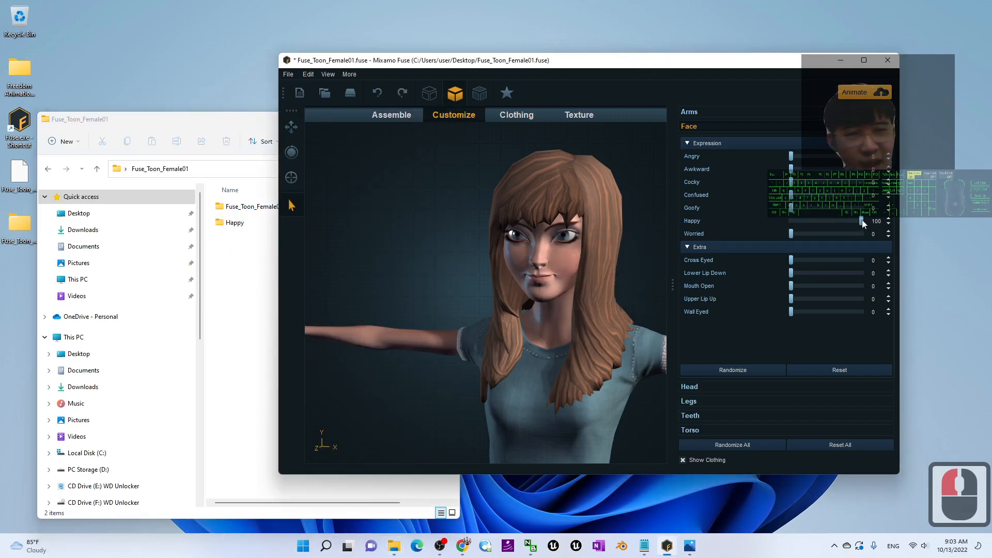
triple_click(877, 221)
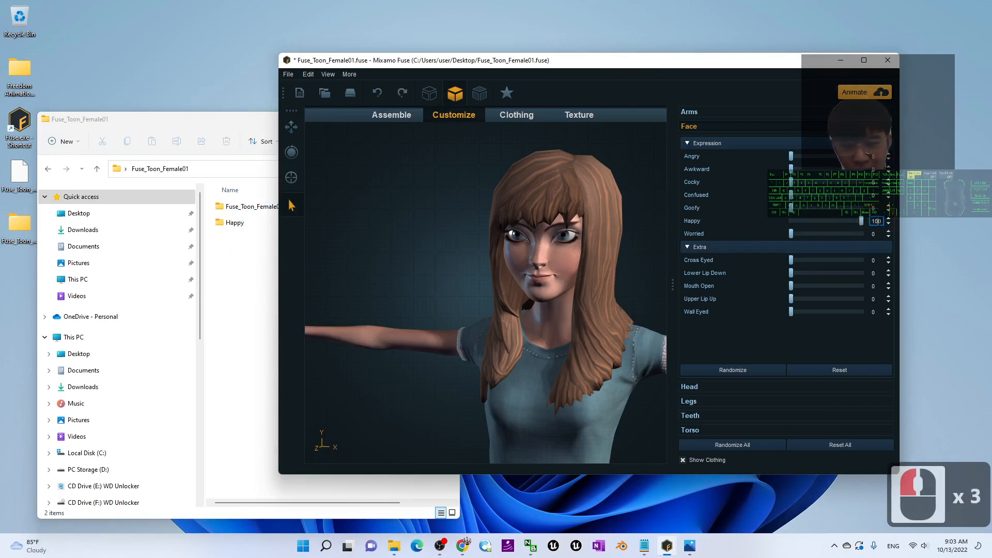
key("ctrl+a")
type("0")
key("Return")
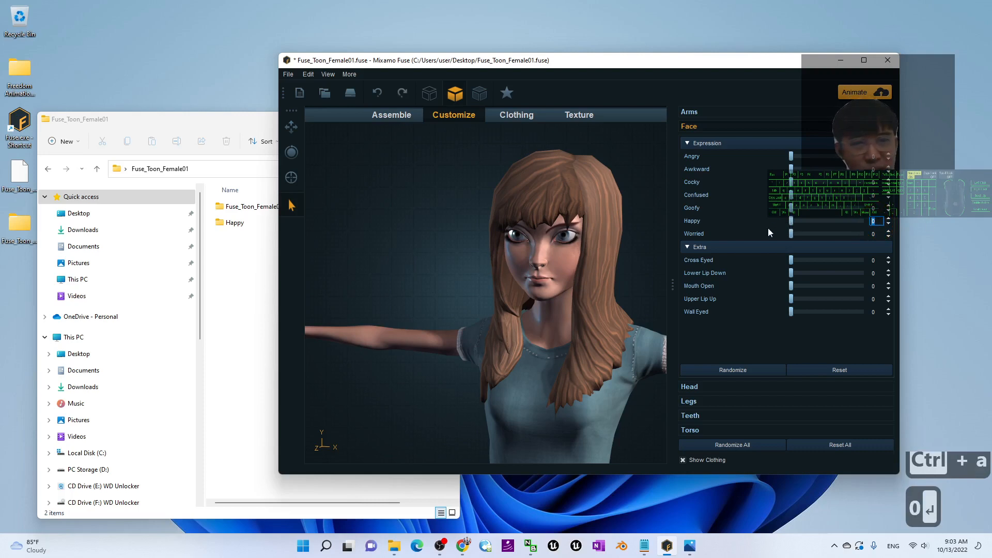
Step: Set the avatar's Mouth Open value to 100 in the extra face settings
scroll(587, 245, "up", 4)
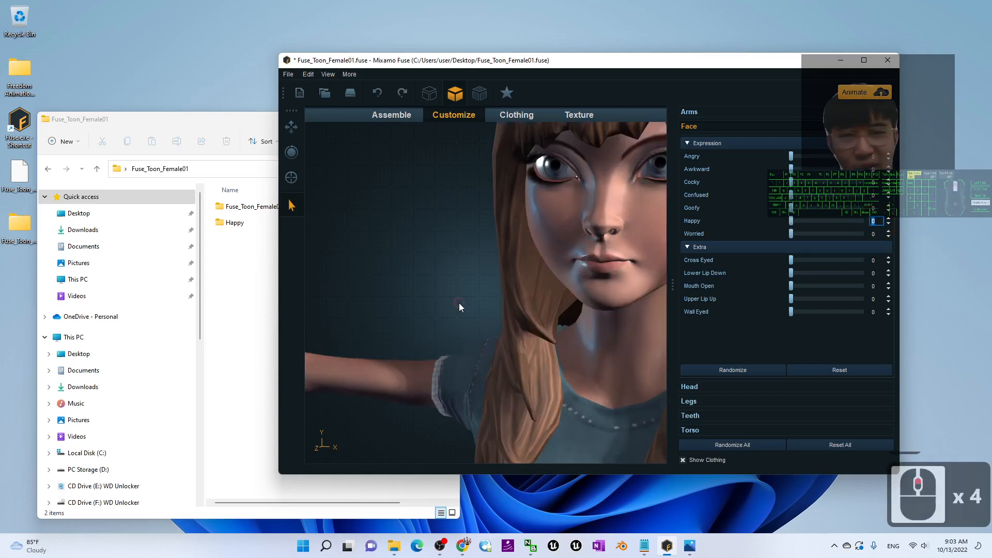
middle_click_drag(459, 303, 356, 348)
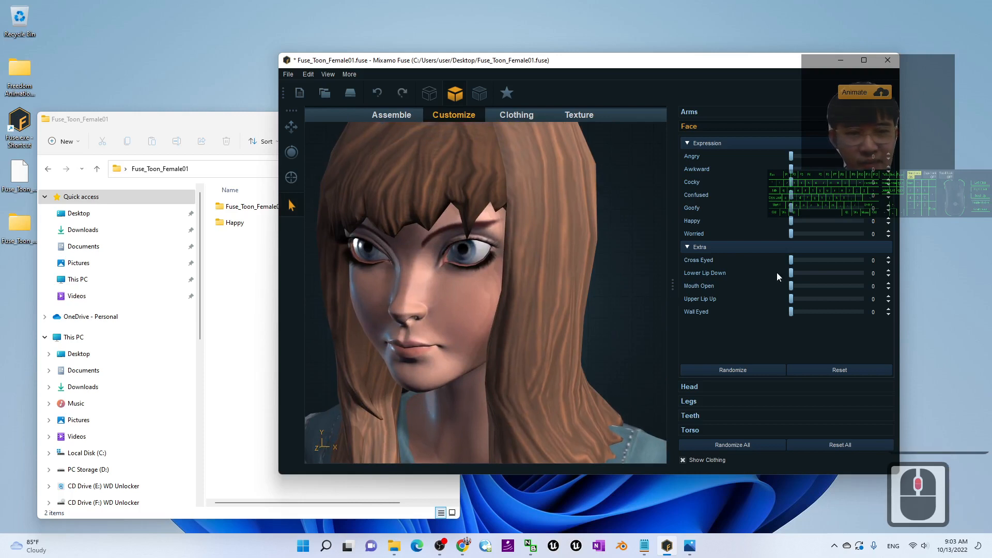
left_click_drag(791, 286, 861, 286)
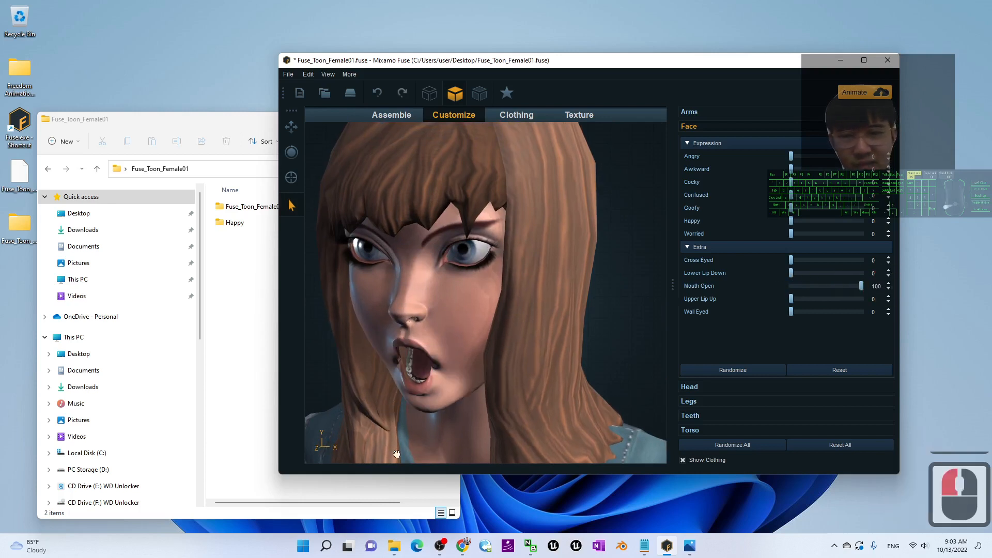
scroll(586, 356, "down", 4)
scroll(500, 273, "up", 1)
Step: Export the open-mouthed avatar as an OBJ named OpenMouth in the Fuse_Toon_Female01 folder
left_click(288, 77)
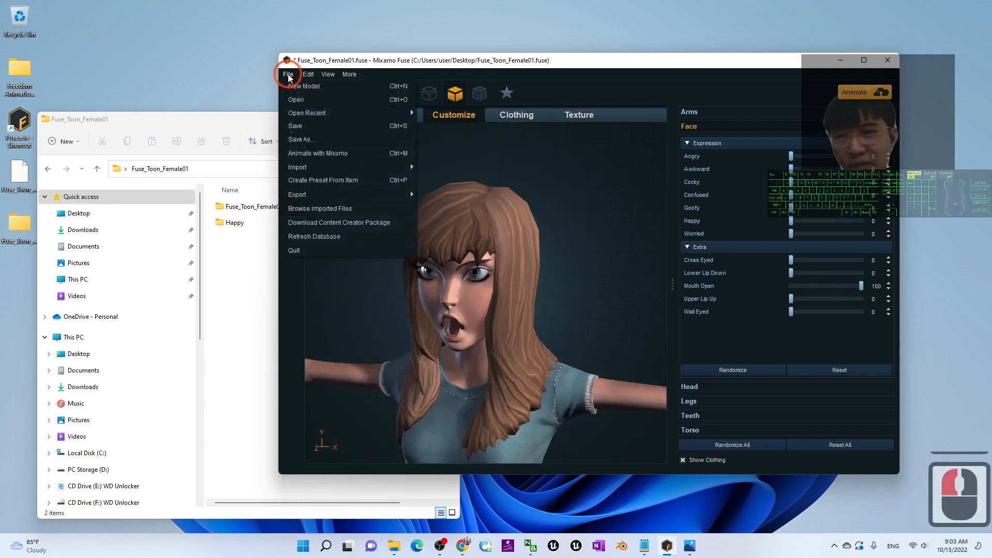
mouse_move(304, 194)
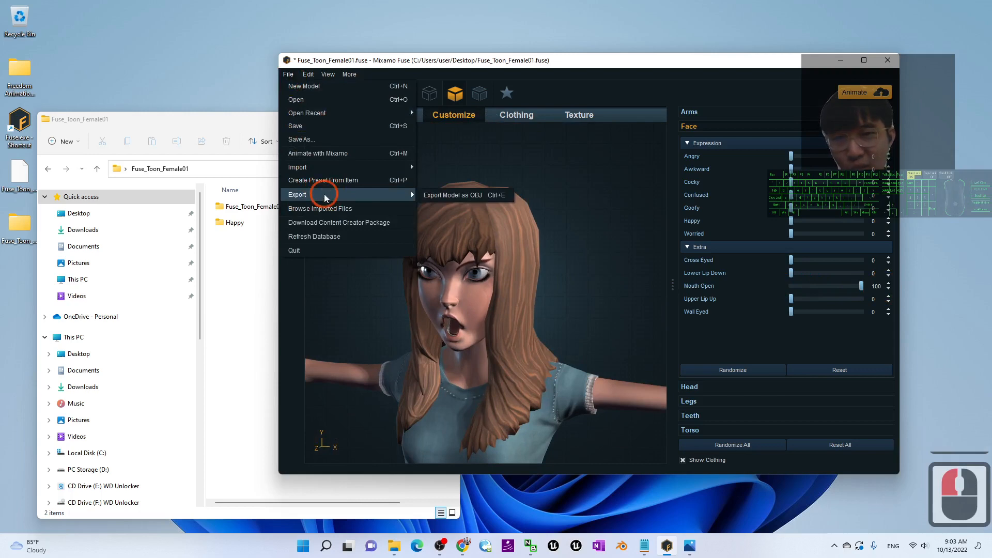
left_click(449, 195)
left_click(544, 311)
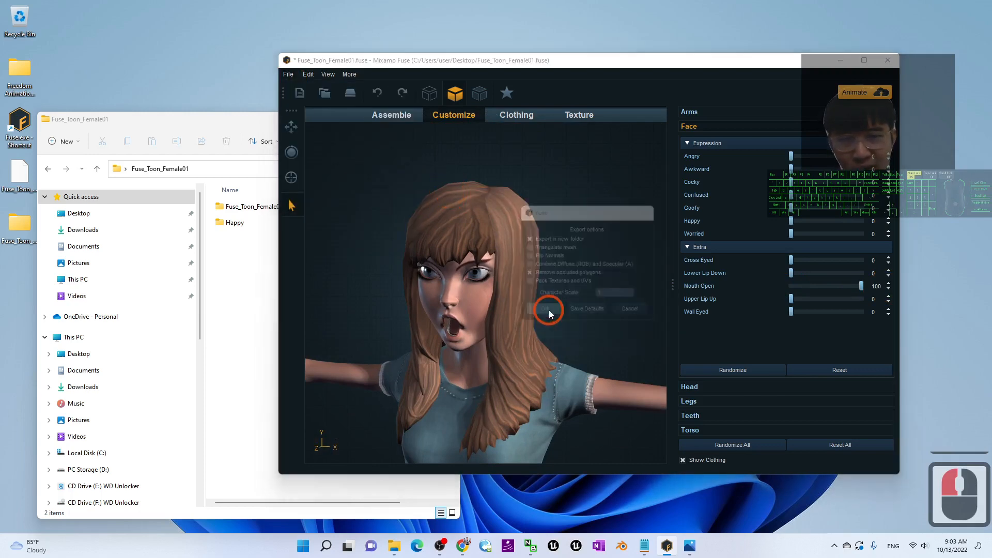
left_click(387, 294)
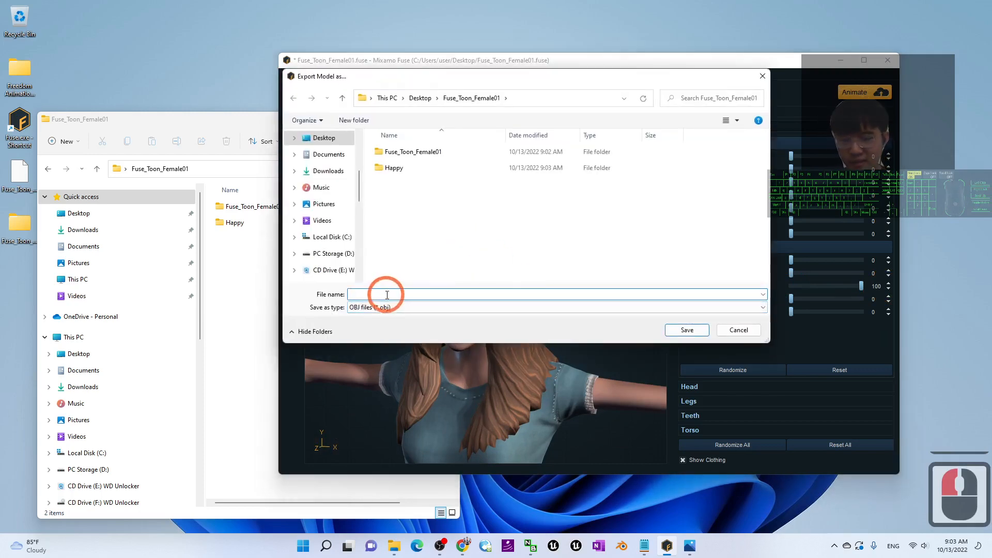
type("OpenMouth")
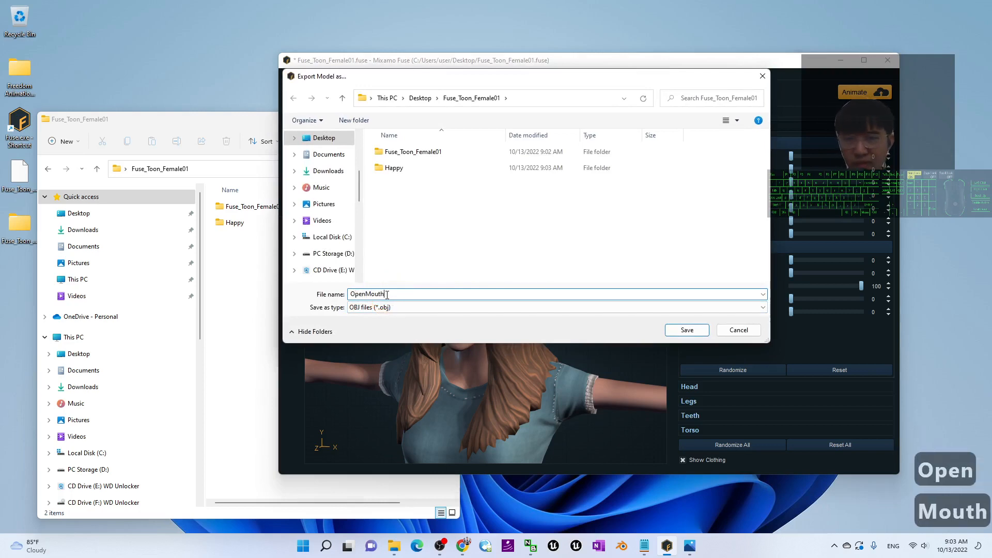
key("Return")
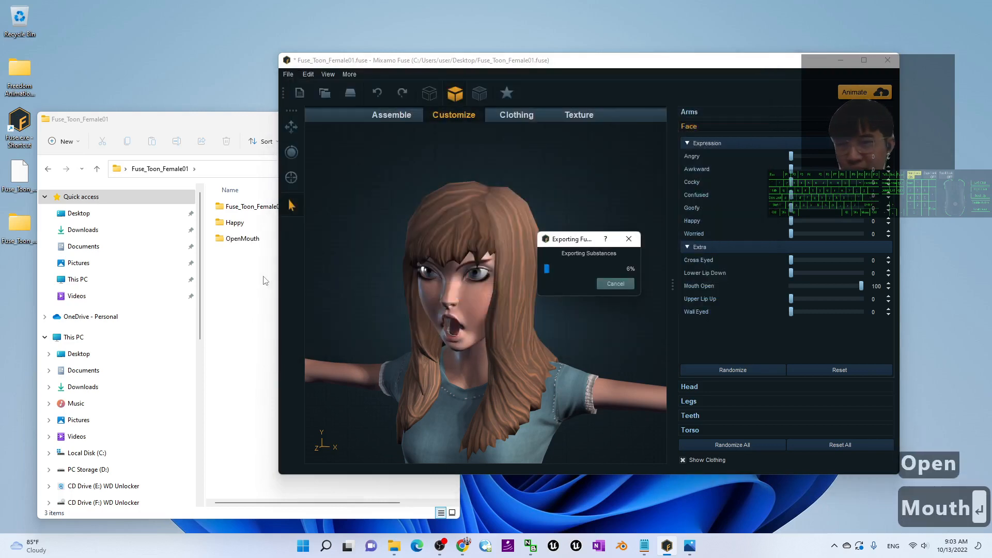
Step: Switch to File Explorer and check the Happy and OpenMouth export folders, selecting Happy
left_click(262, 277)
left_click(236, 222)
left_click(259, 243)
left_click(248, 222)
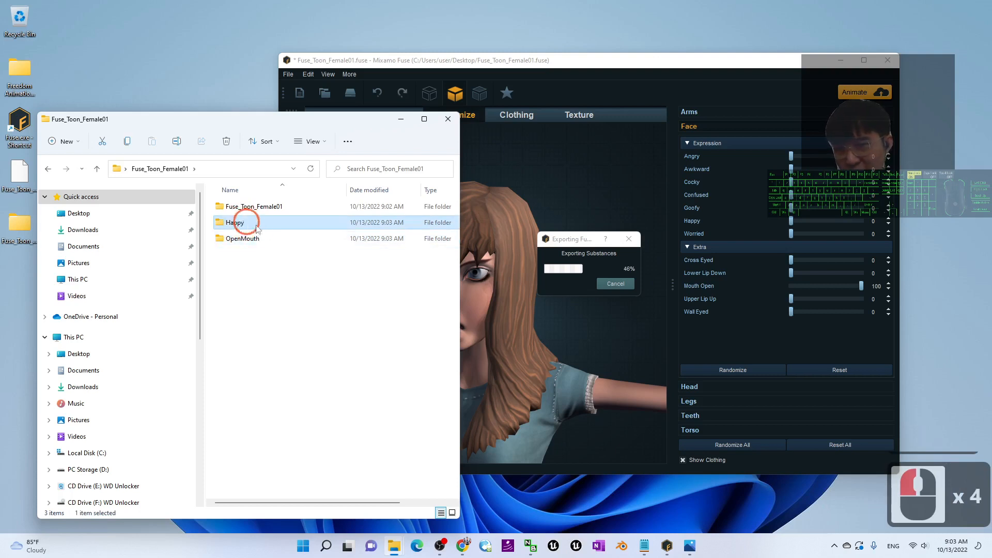
left_click(253, 225)
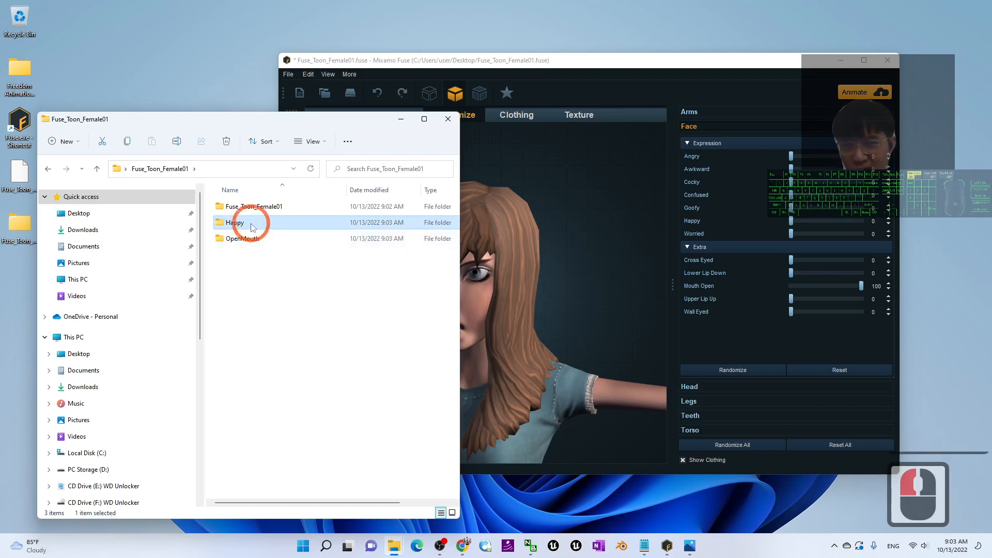
Step: Rename the Happy folder as "Happy (morph or blendshape)"
left_click(251, 223)
type("(morph)")
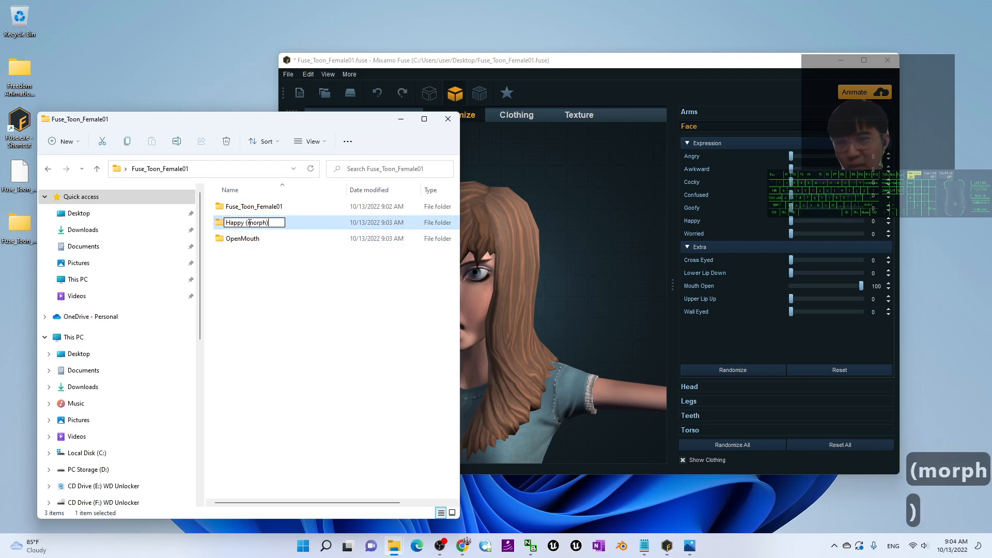
key("BackSpace")
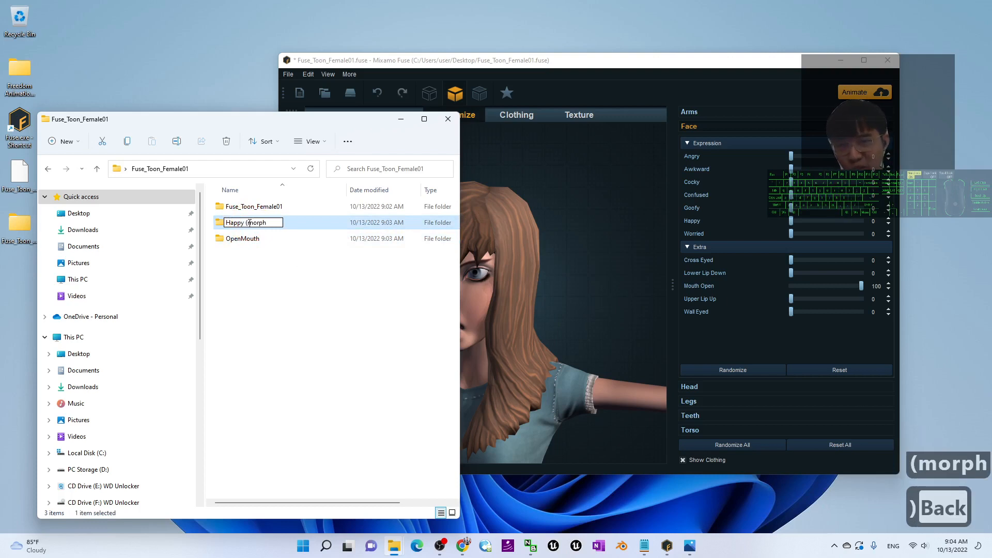
type("o")
key("BackSpace")
key("BackSpace")
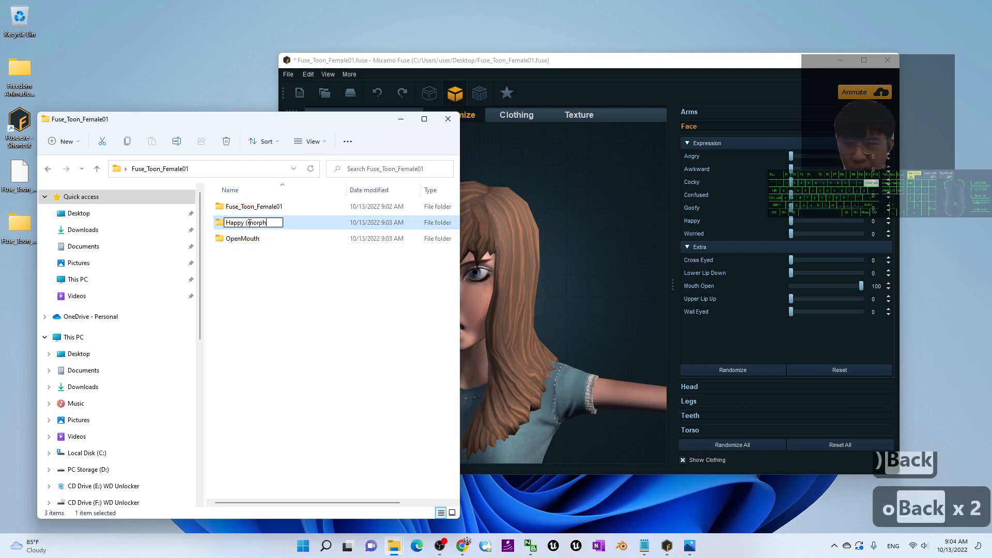
type("or ")
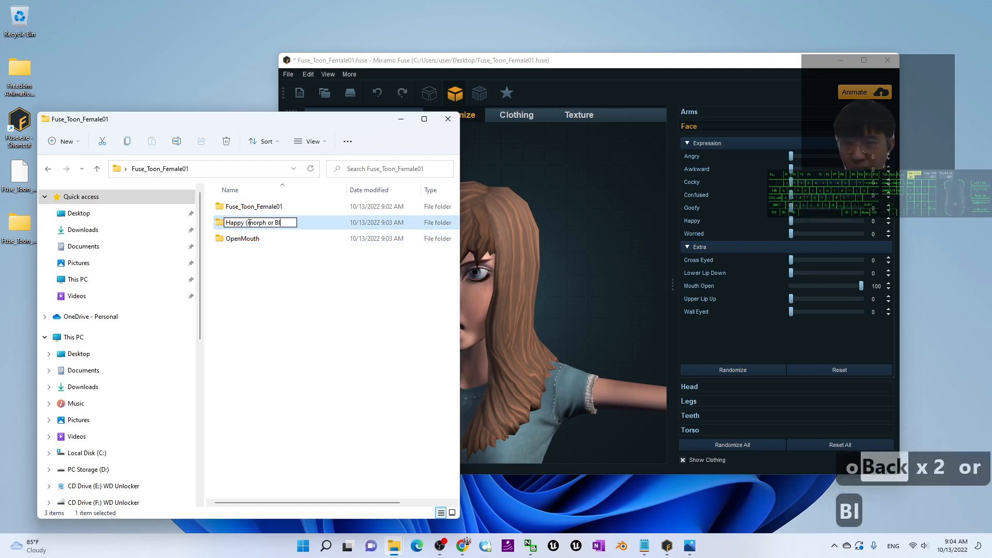
type("blendshape)")
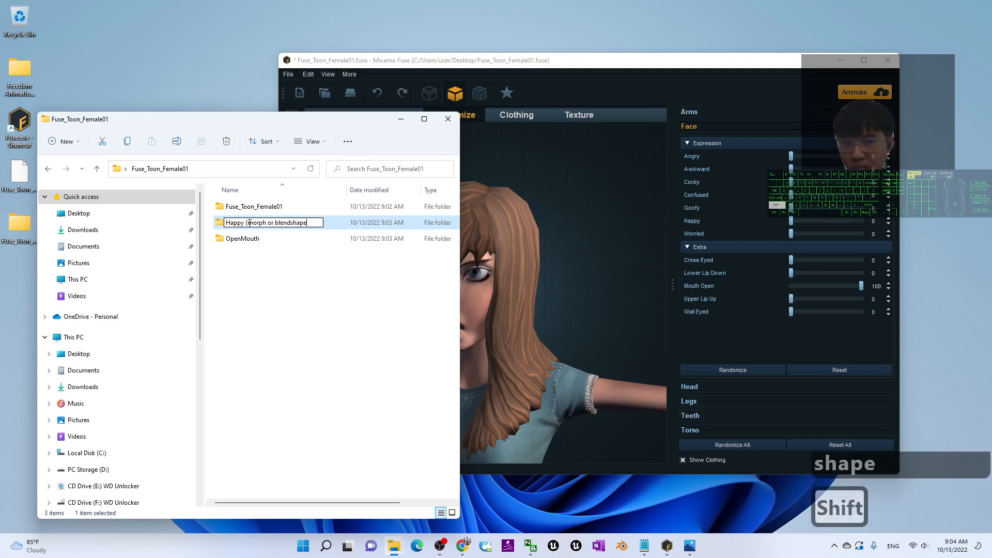
key("Return")
Step: Reuse the "(morph or blendshape)" suffix to rename the OpenMouth folder as "OpenMouth (morph or blendshape)"
left_click(266, 227)
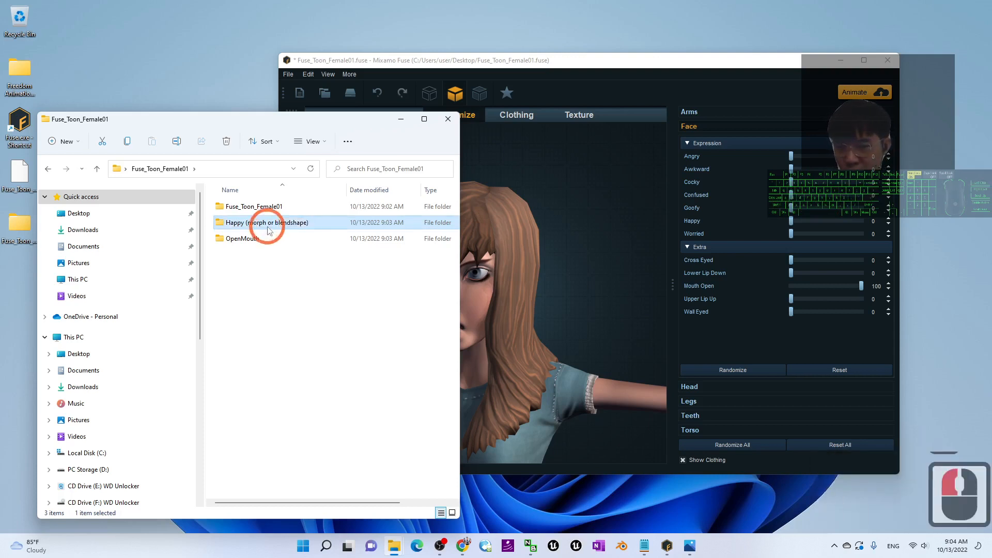
key("F2")
left_click_drag(246, 223, 346, 259)
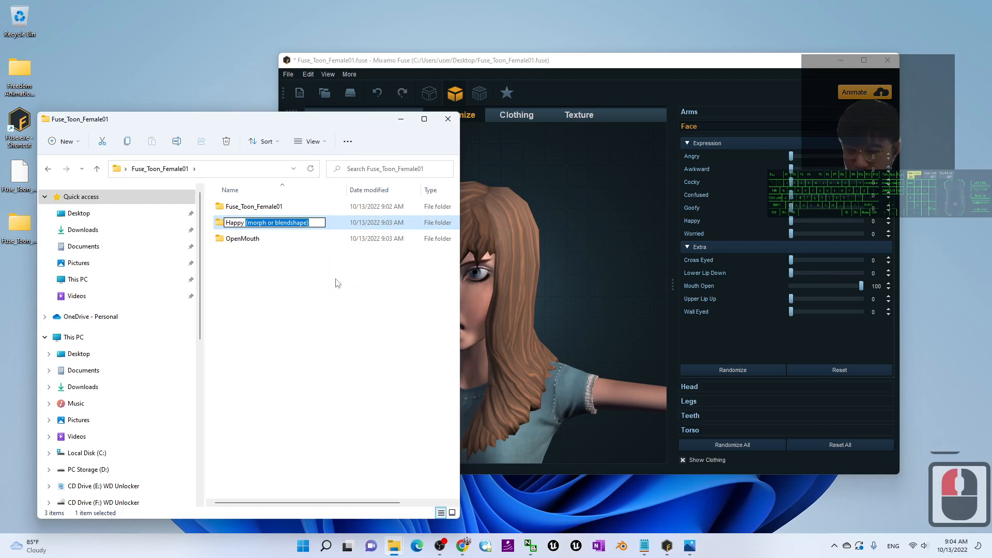
key("ctrl+c")
left_click(268, 239)
key("F2")
left_click(269, 238)
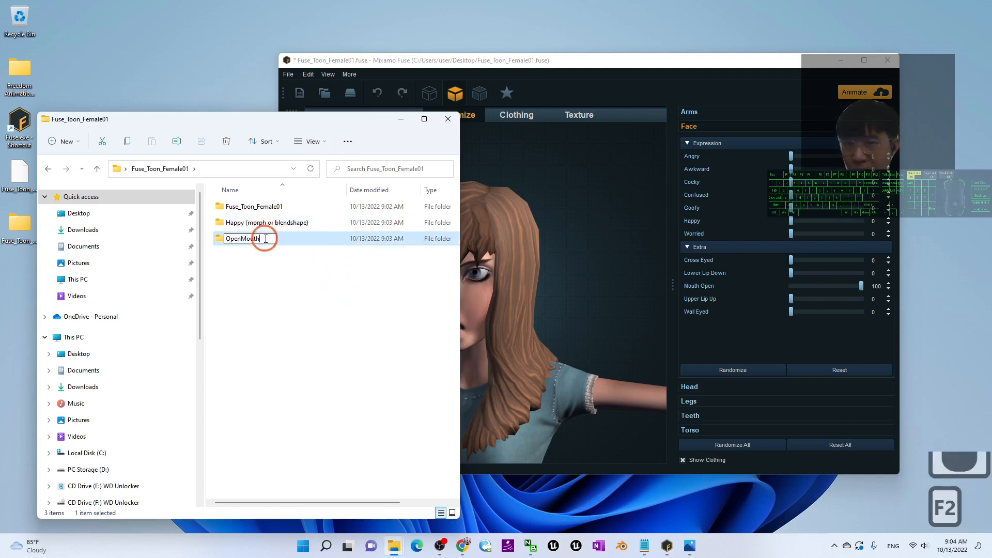
key("ctrl+v")
left_click(326, 295)
left_click(349, 334)
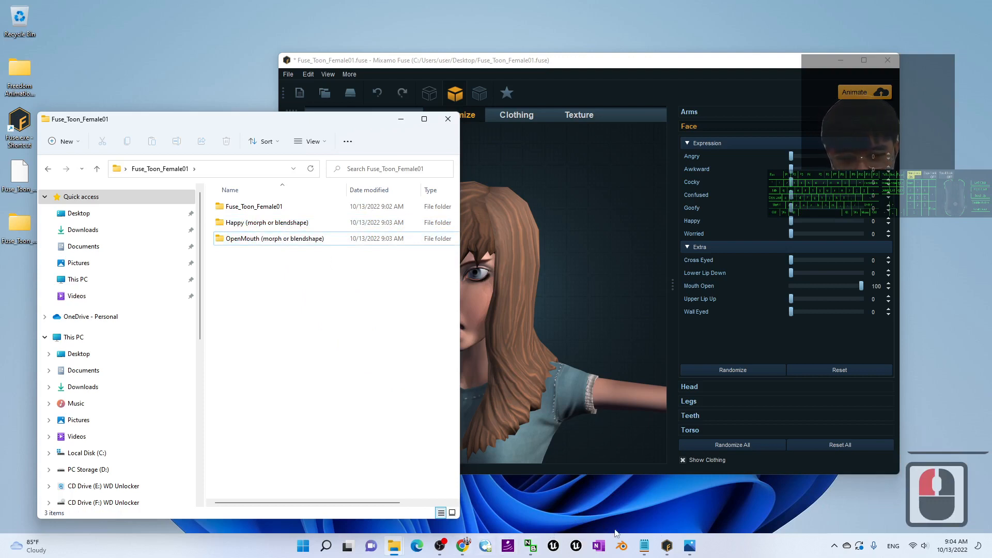
Step: Examine the cover.jpg overview image in Photos, and compare it with the three export folders in File Explorer
left_click_drag(326, 282, 212, 175)
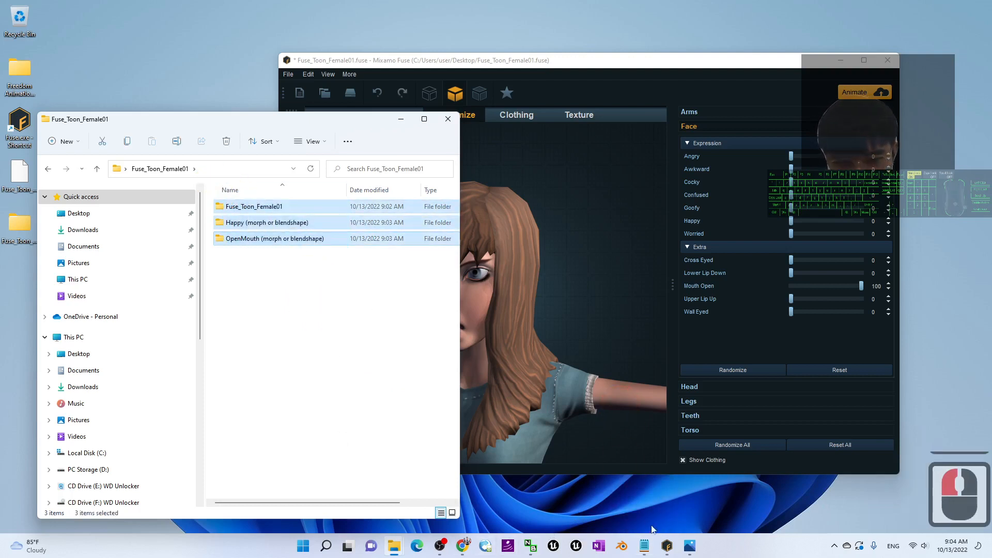
left_click(667, 546)
left_click(689, 546)
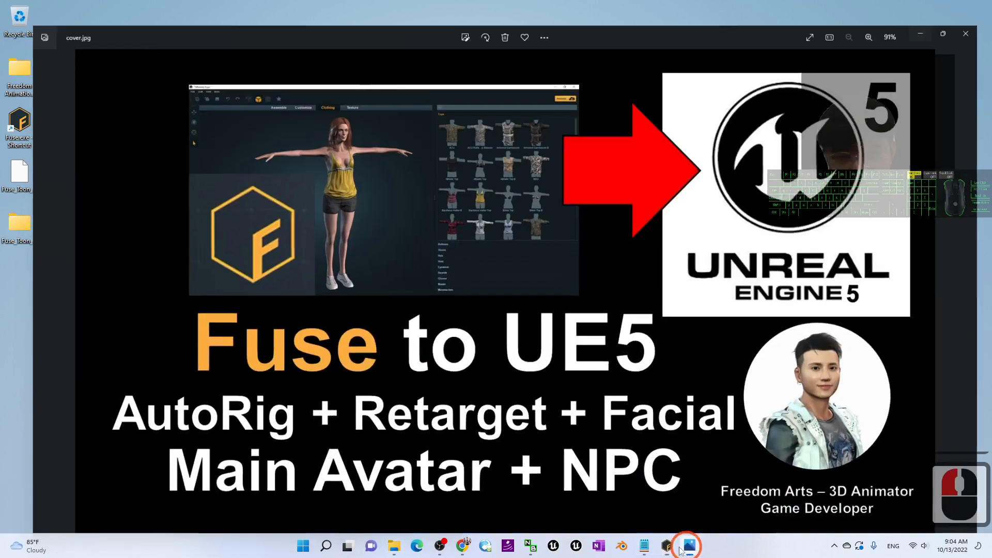
left_click(490, 415)
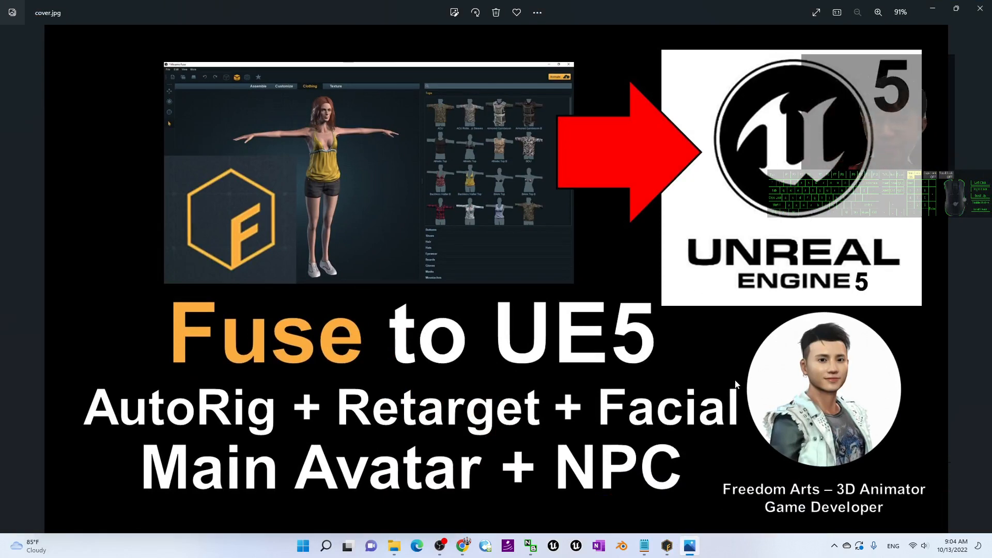
left_click_drag(365, 1, 610, 121)
left_click(265, 121)
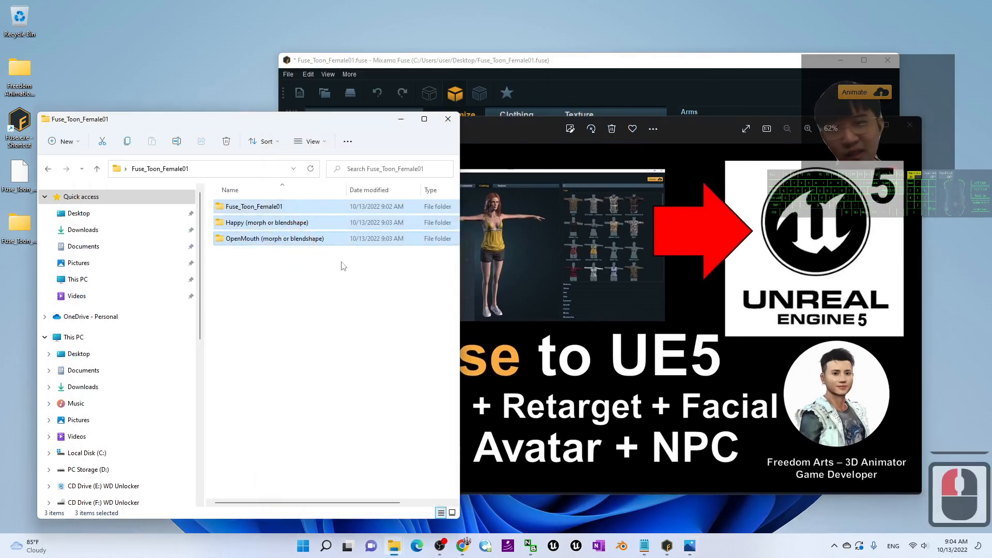
left_click_drag(351, 309, 271, 176)
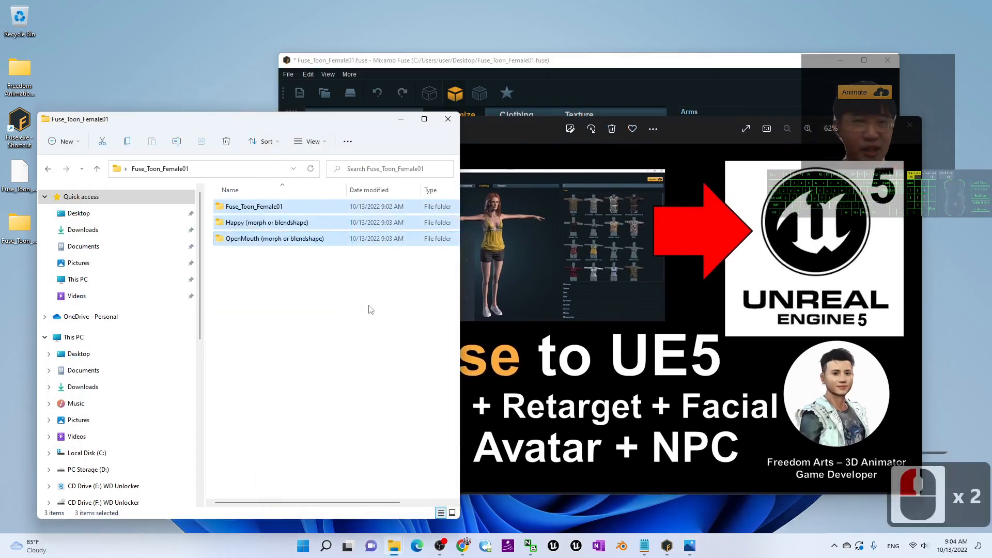
left_click_drag(370, 286, 131, 92)
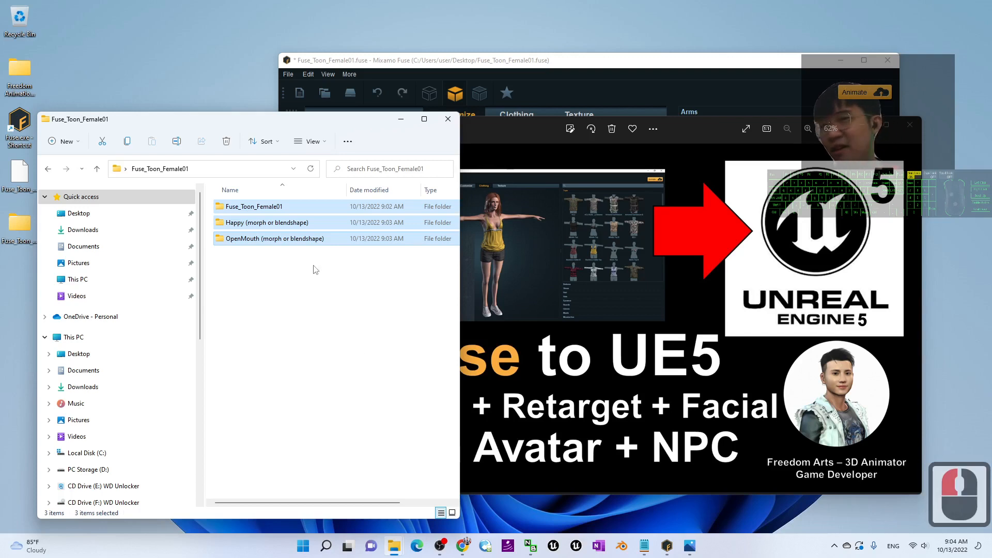
left_click_drag(376, 315, 812, 23)
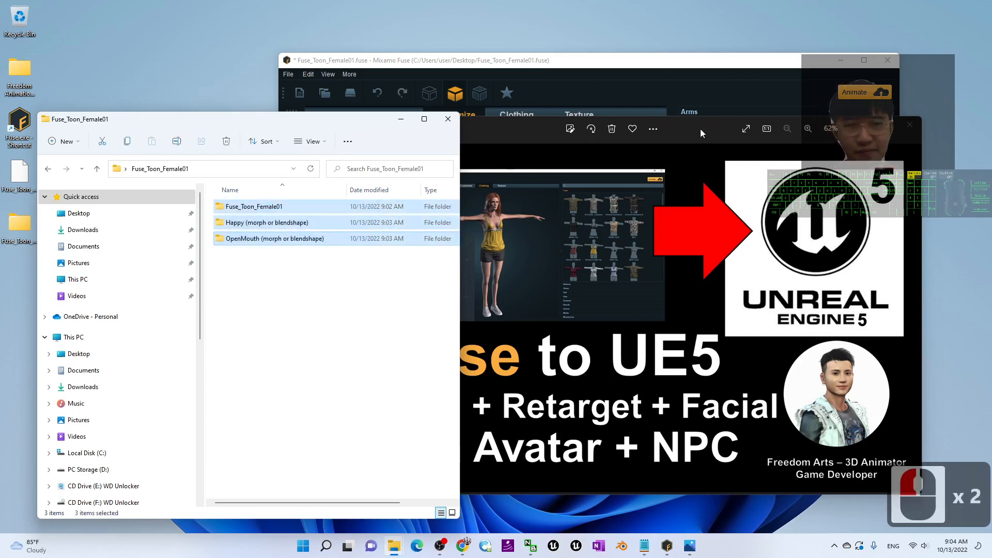
Step: Check the exported Happy.obj inside the Happy (morph or blendshape) folder and return to the parent folder
double_click(270, 222)
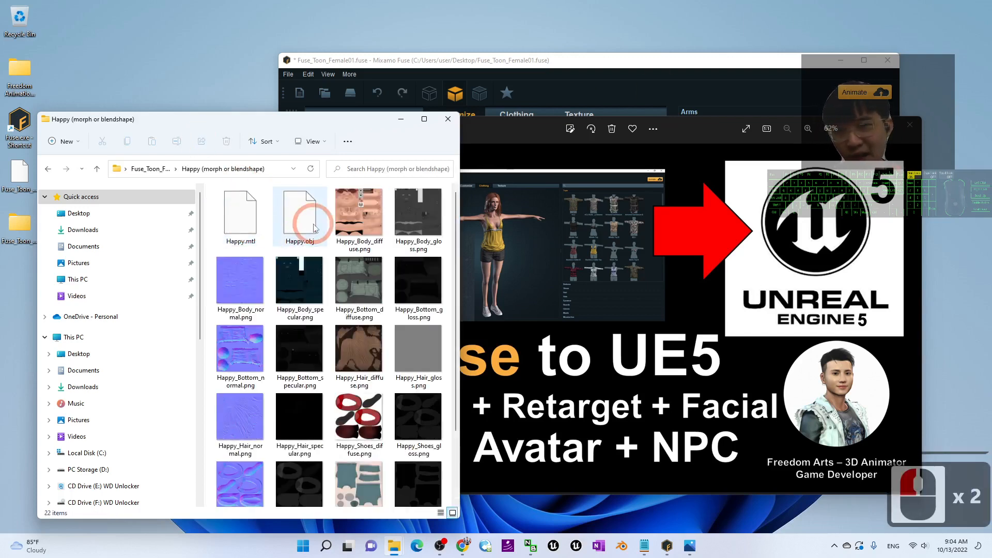
left_click(314, 227)
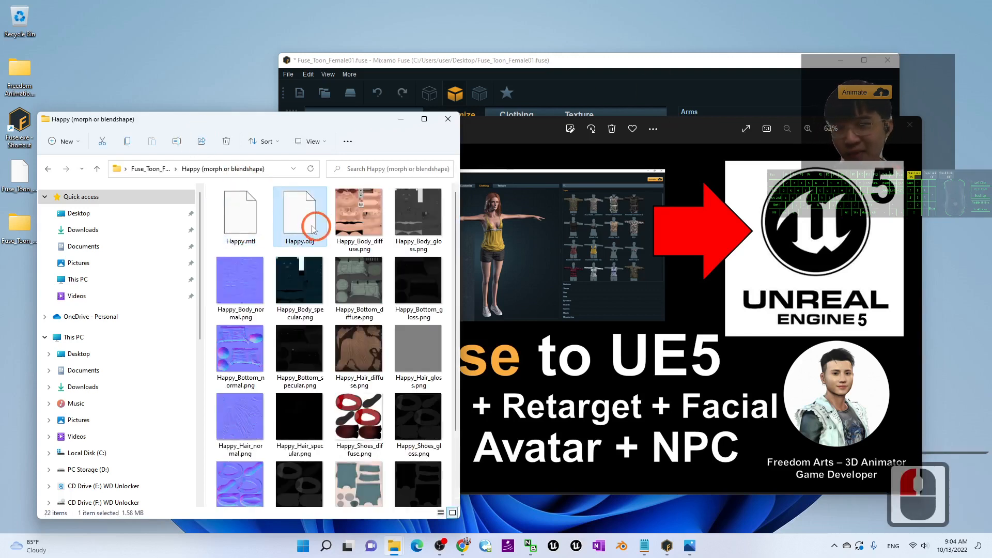
left_click(97, 169)
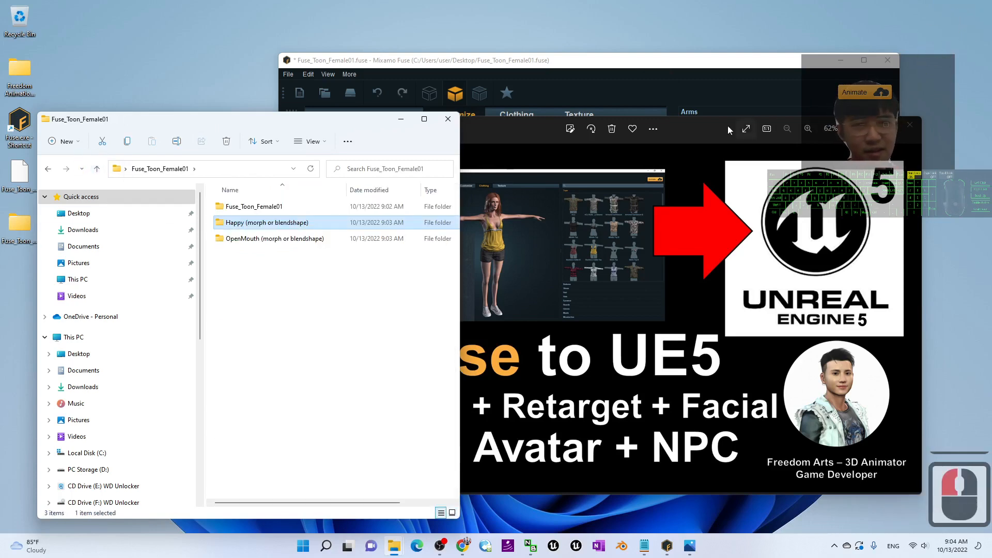
Step: Minimize the cover image and close Mixamo Fuse, discarding the unsaved assembly changes
left_click_drag(727, 126, 677, 107)
left_click(814, 106)
left_click_drag(573, 66, 615, 57)
left_click(891, 66)
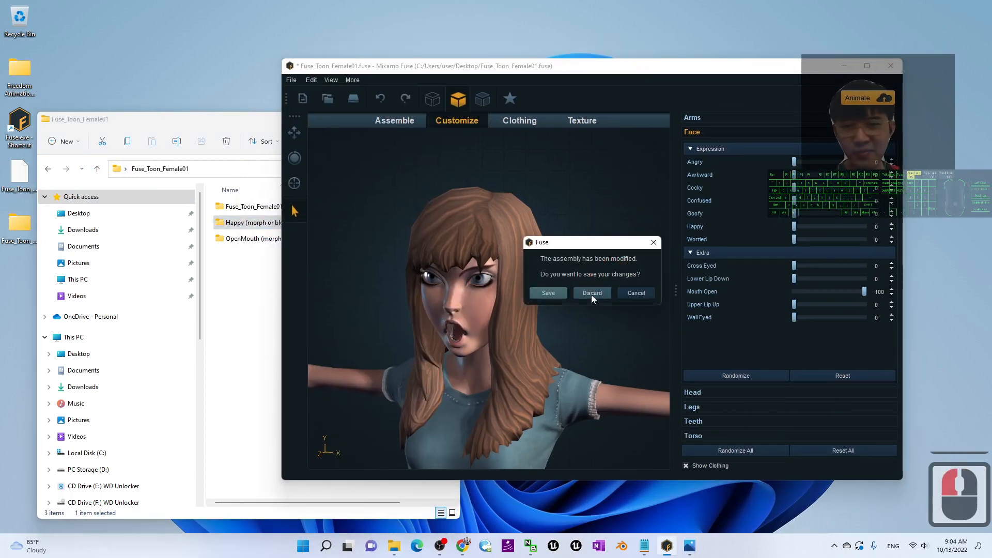
left_click(591, 292)
left_click(264, 206)
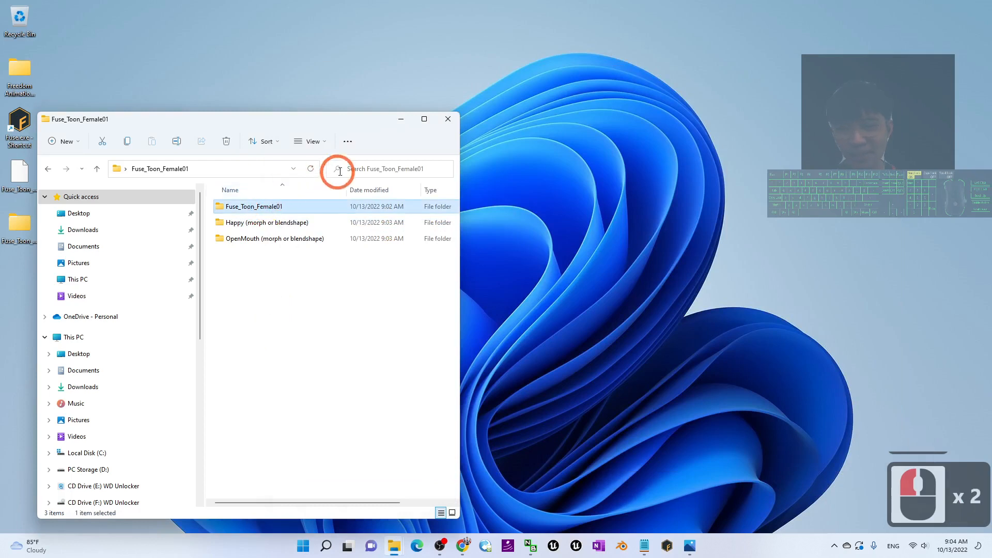
Step: Move the File Explorer window toward the middle of the desktop and launch Autodesk Maya by searching for maya
left_click_drag(295, 124, 531, 83)
left_click_drag(519, 225, 451, 184)
left_click(513, 265)
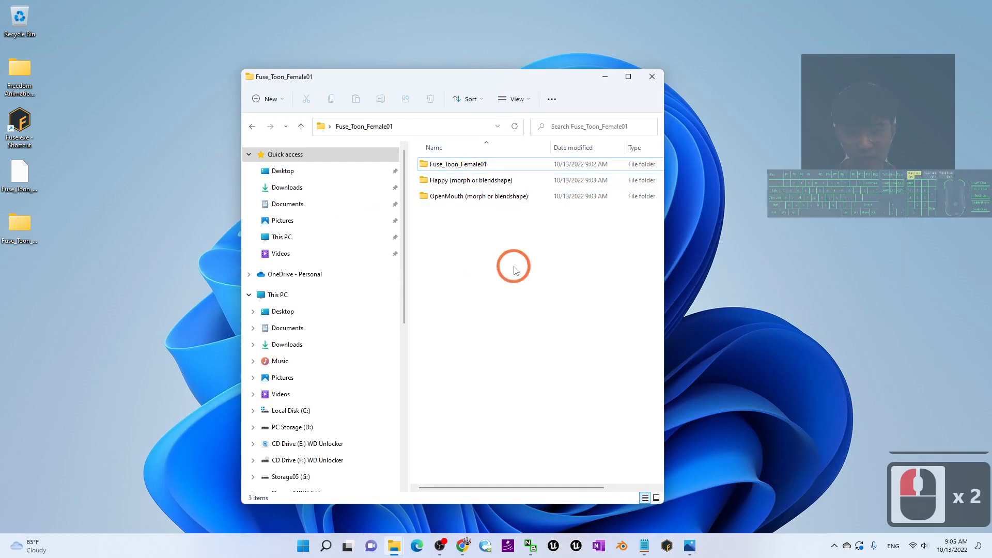
left_click(305, 546)
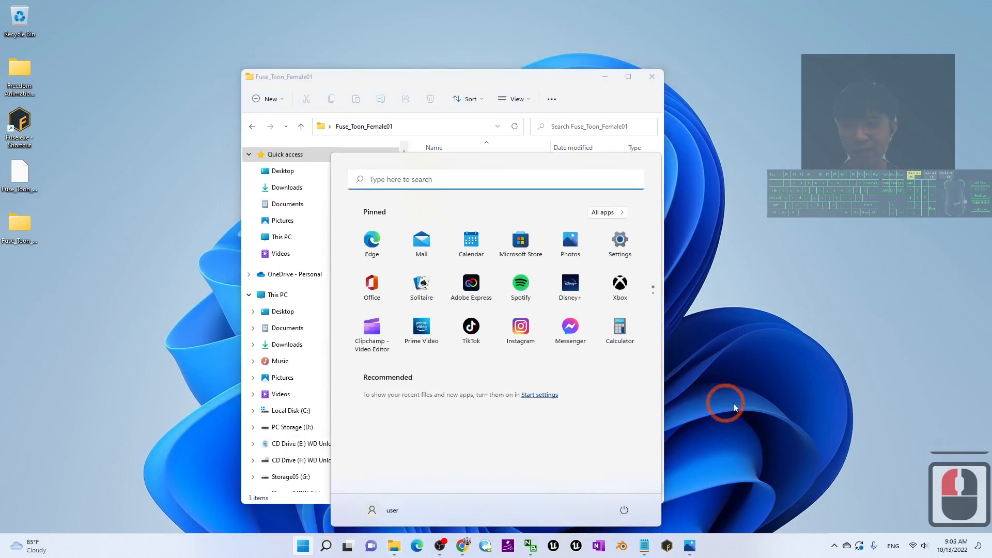
type("maya")
key("Return")
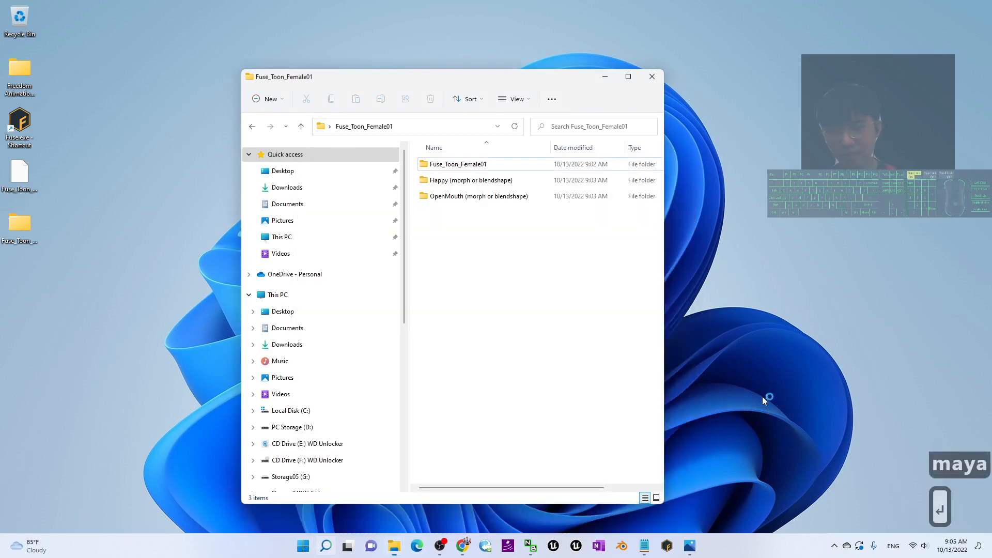
Step: Switch to Notepad, look up the Autodesk Maya download link in Notes.txt, and minimize the notes
left_click(644, 543)
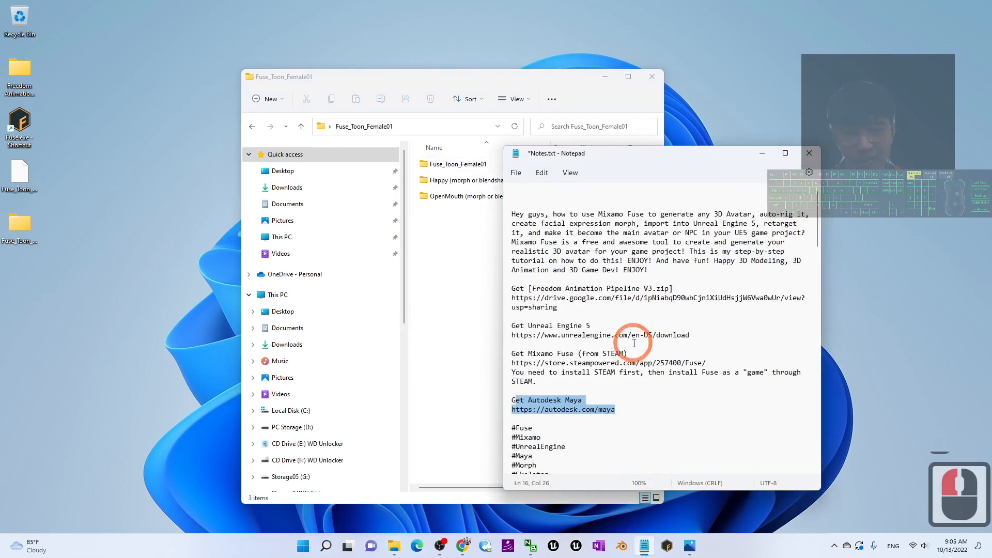
left_click(626, 407)
left_click_drag(625, 408, 533, 409)
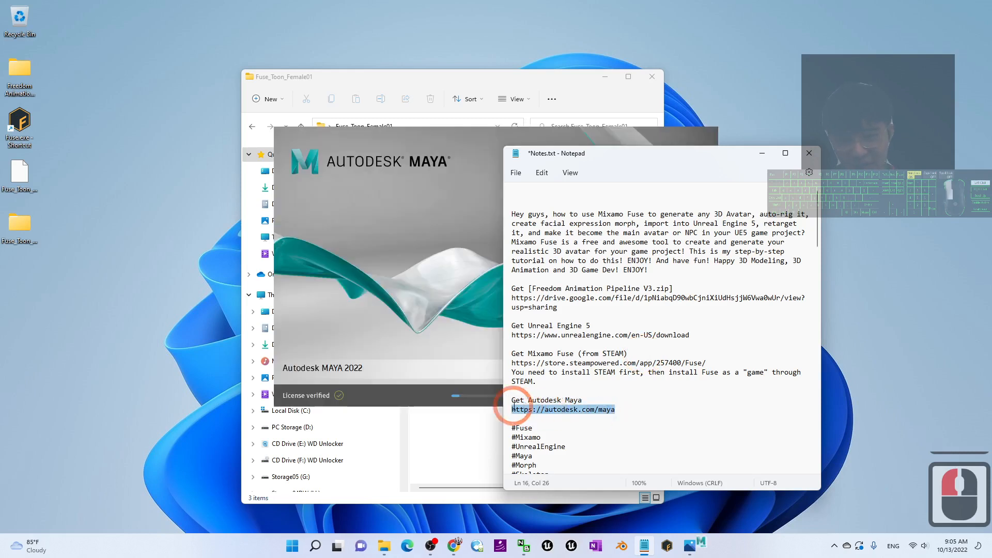
left_click(540, 409)
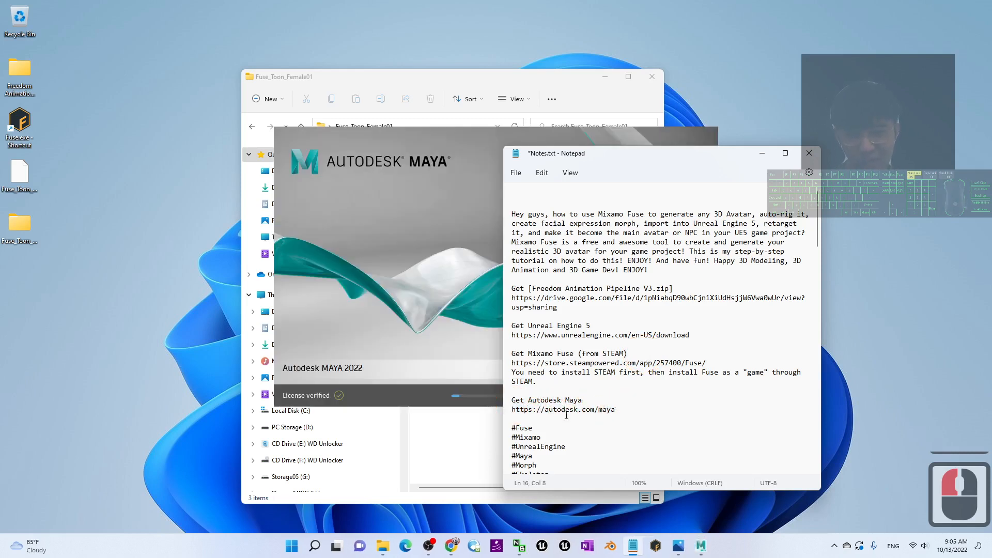
left_click_drag(622, 413, 511, 401)
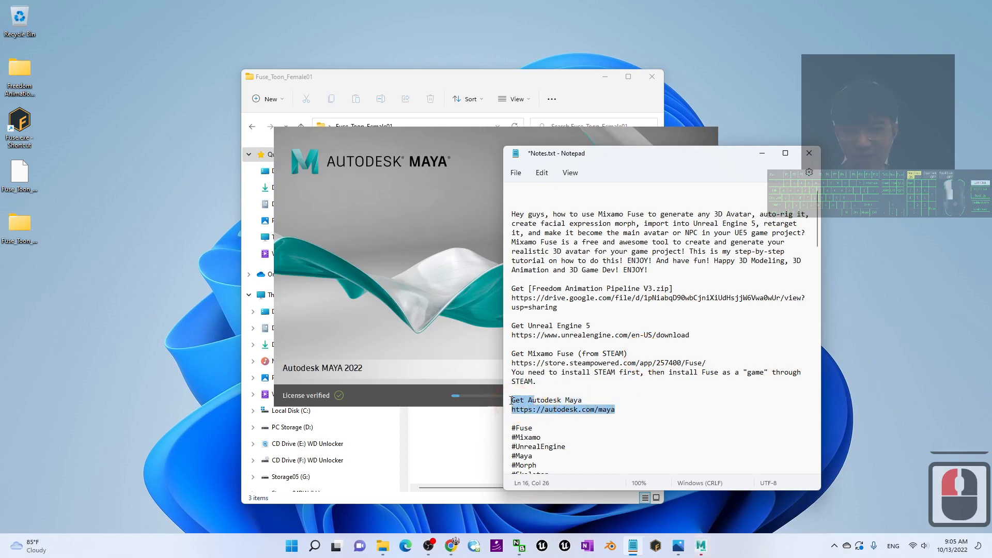
left_click(640, 408)
left_click(762, 153)
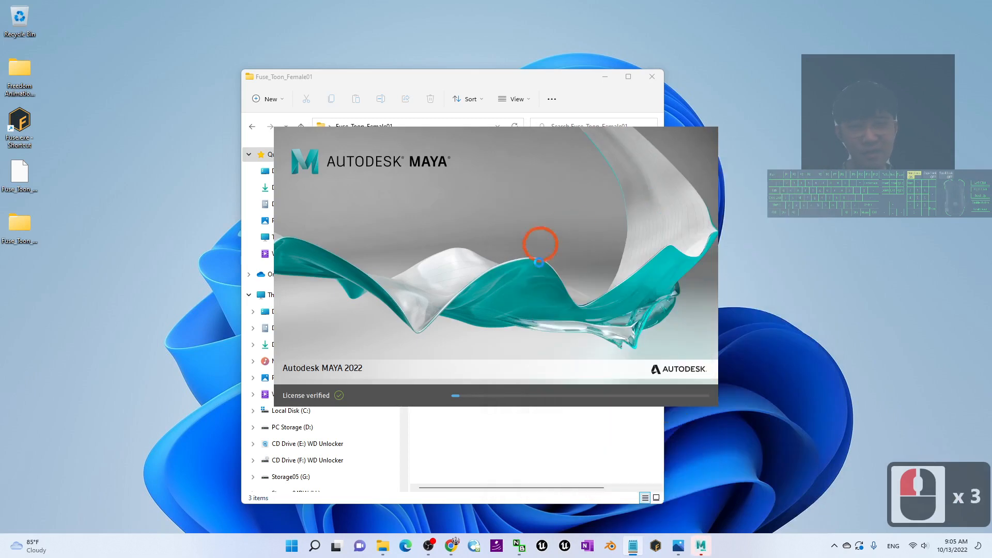
Step: Arrange the File Explorer and Maya windows and dismiss Maya's What's New Highlight Settings dialog
left_click_drag(528, 70, 375, 62)
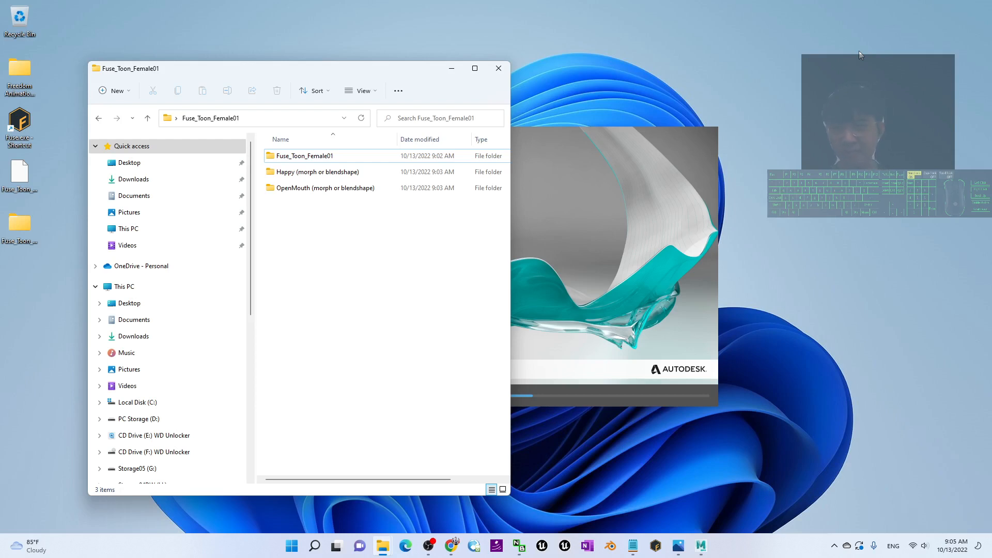
left_click_drag(396, 74, 154, 131)
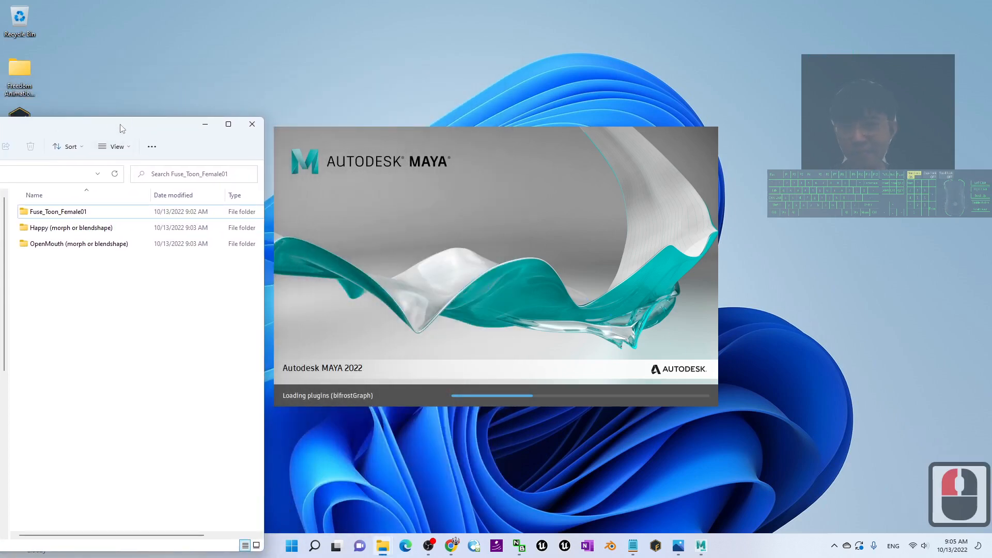
left_click_drag(122, 128, 401, 82)
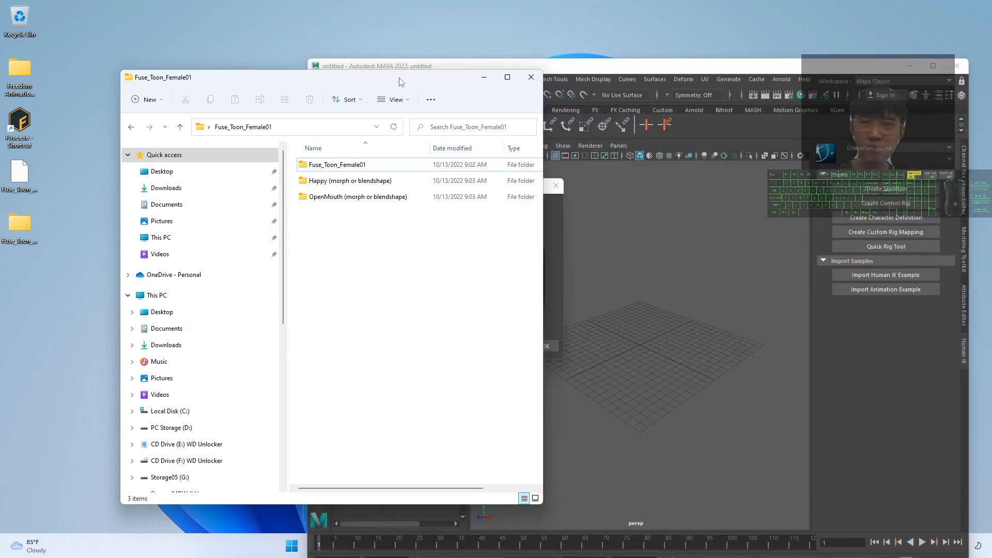
left_click_drag(585, 70, 460, 40)
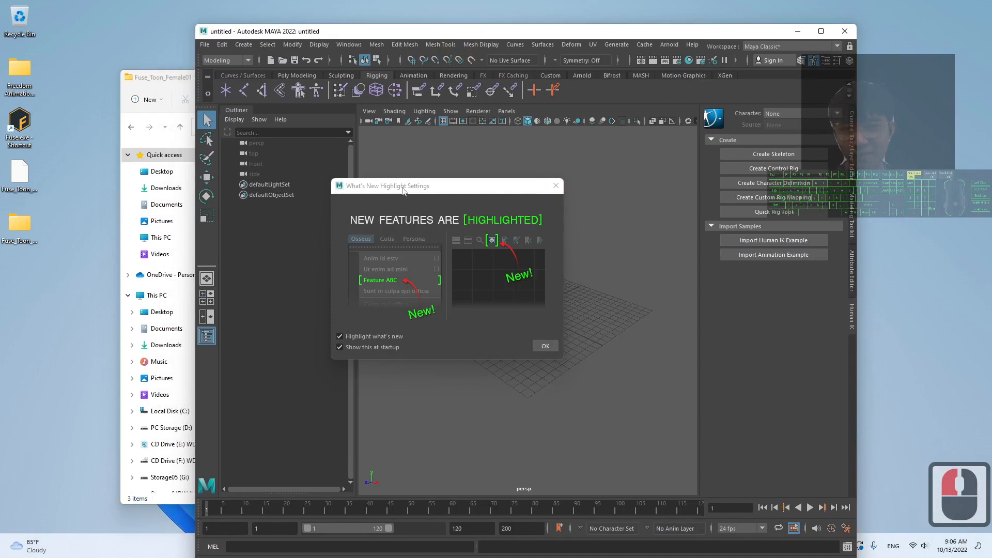
left_click(556, 186)
Step: Switch to File Explorer and open the Fuse_Toon_Female01 subfolder holding the avatar's base OBJ export
left_click(173, 82)
left_click(345, 163)
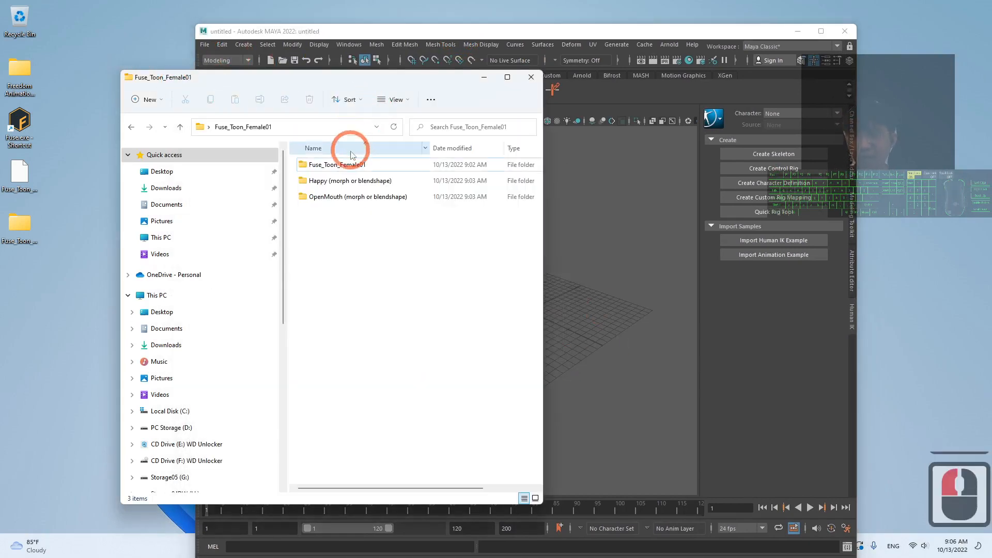
double_click(340, 165)
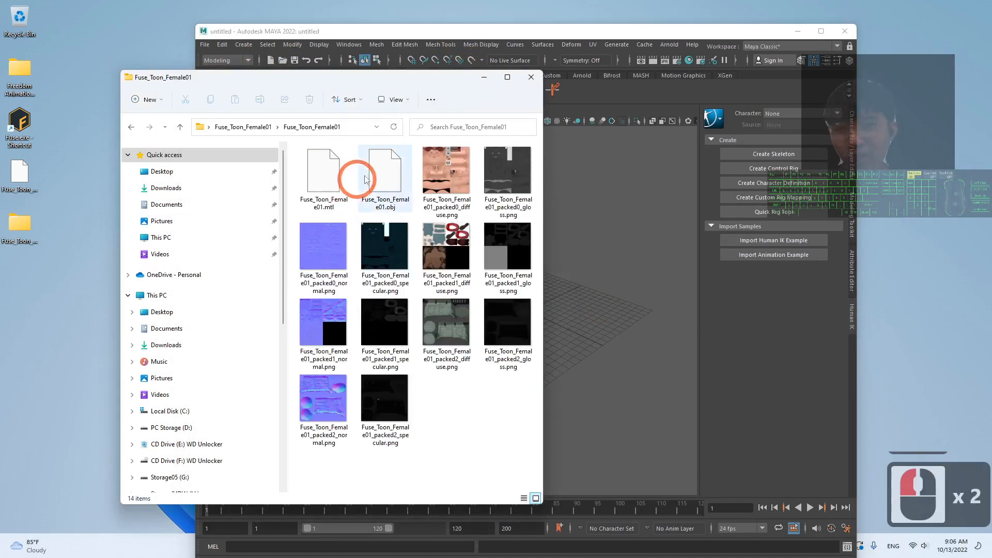
Step: Arrange the File Explorer and Maya windows side by side and import Fuse_Toon_Female01.obj into the Maya scene
left_click(243, 128)
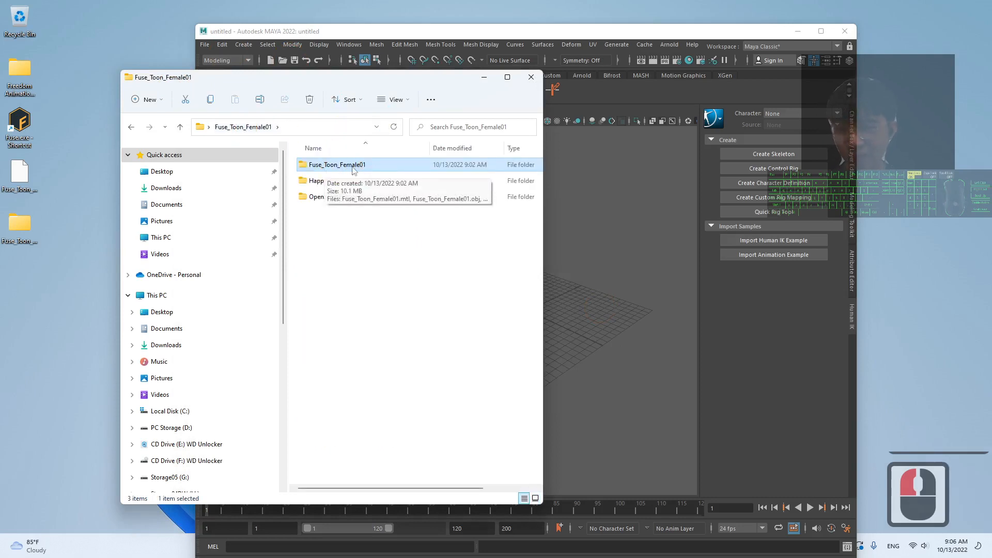
double_click(371, 166)
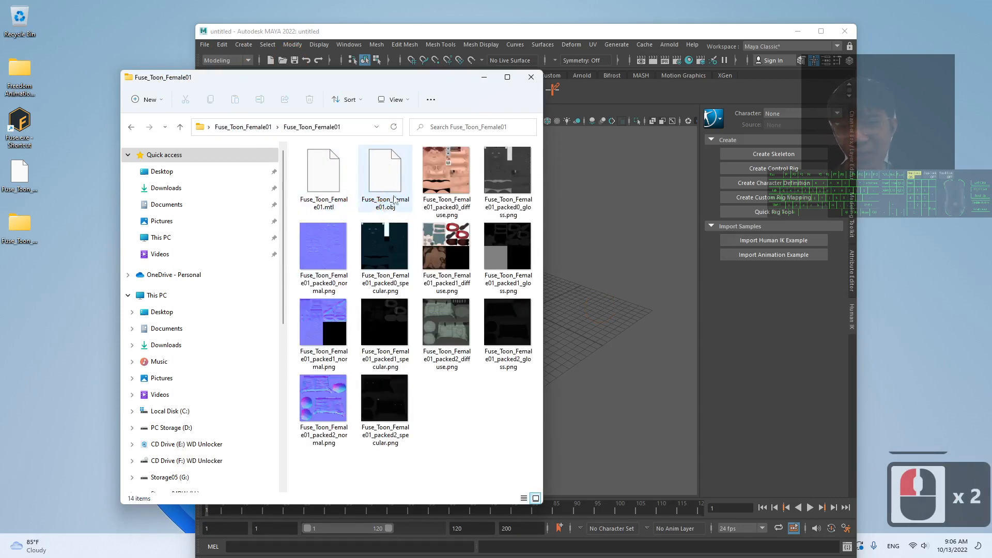
left_click_drag(371, 85, 254, 82)
left_click(458, 31)
left_click_drag(458, 31, 513, 21)
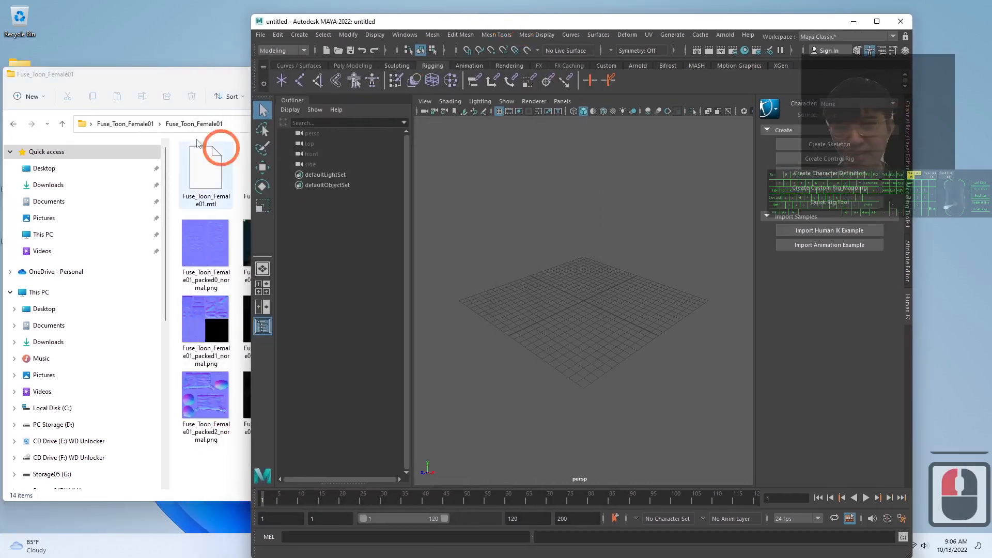
left_click(190, 78)
left_click_drag(266, 173, 583, 300)
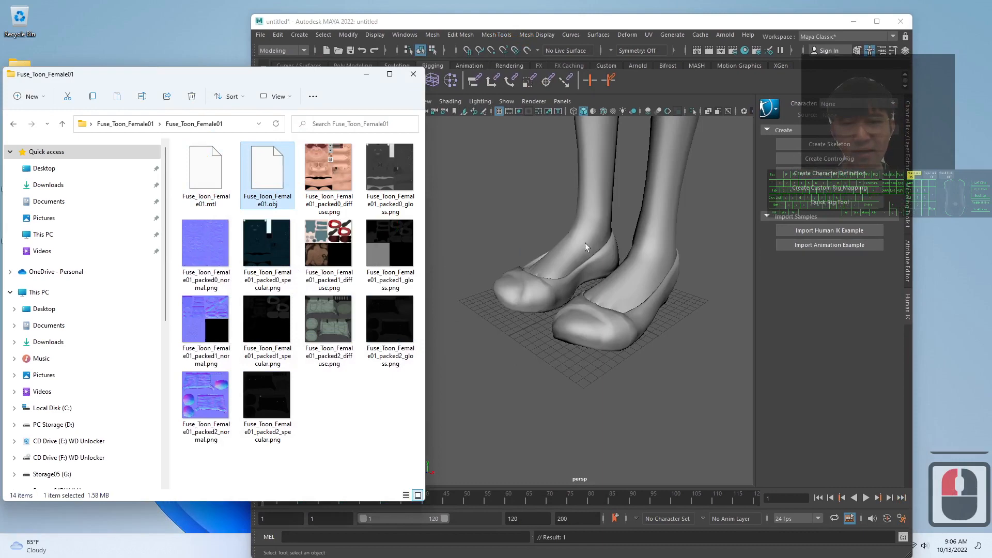
Step: Maximize the Maya window and examine the imported avatar from head to shoes in the perspective view
scroll(585, 243, "down", 2)
scroll(584, 231, "up", 2)
double_click(631, 21)
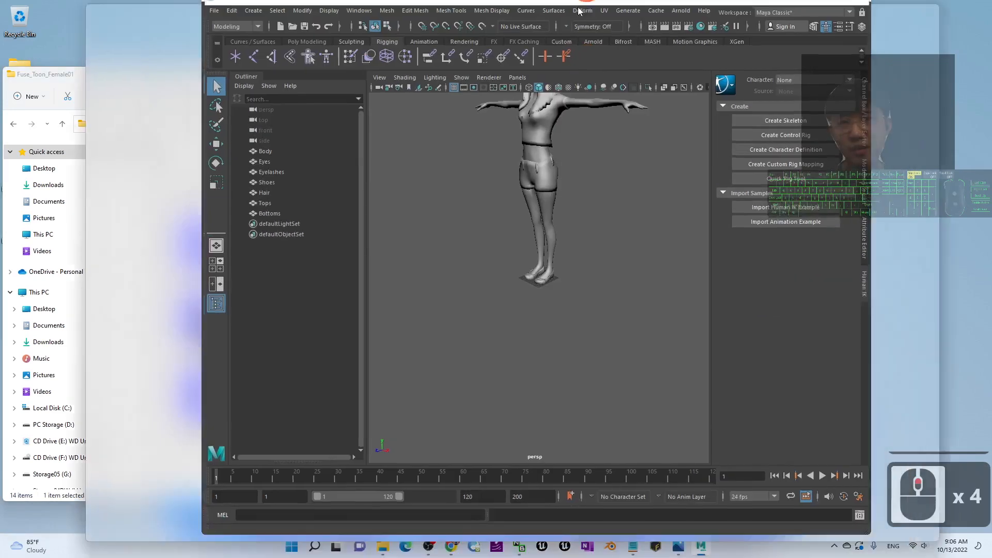
scroll(577, 278, "up", 2)
scroll(576, 262, "up", 1)
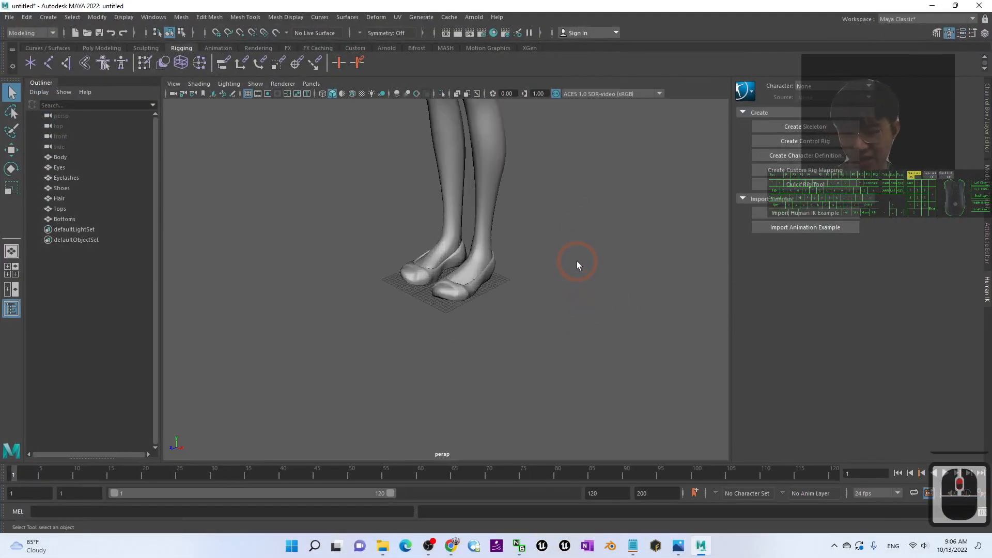
middle_click_drag(581, 228, 566, 424, "alt")
scroll(532, 268, "down", 3)
left_click_drag(530, 276, 579, 249, "alt")
middle_click_drag(580, 238, 579, 303, "alt")
mouse_move(578, 303)
left_mouse_down("alt")
mouse_move(591, 295)
mouse_move(570, 305)
left_mouse_up("alt")
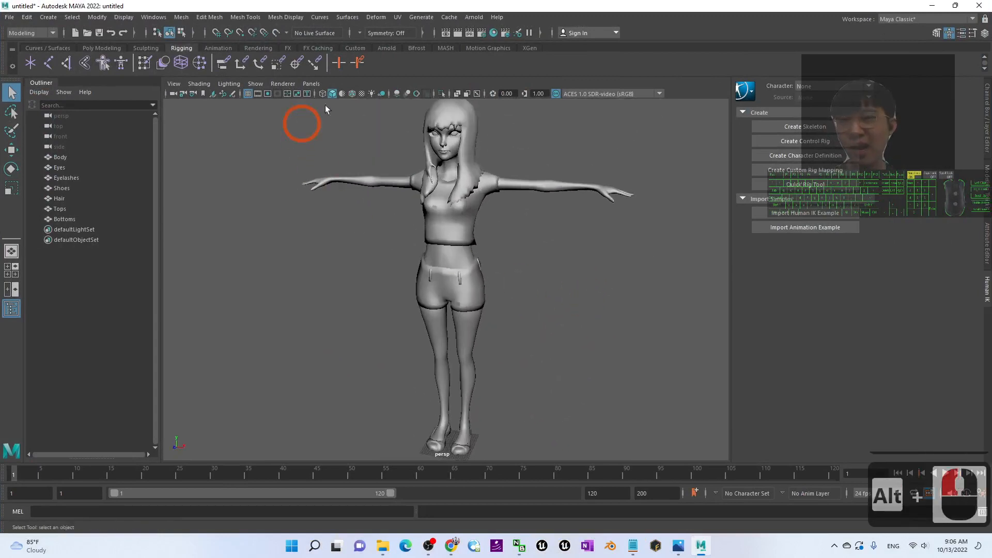
Step: Turn on textured display in the perspective view and inspect the avatar's hair, clothing and skin
left_click(362, 95)
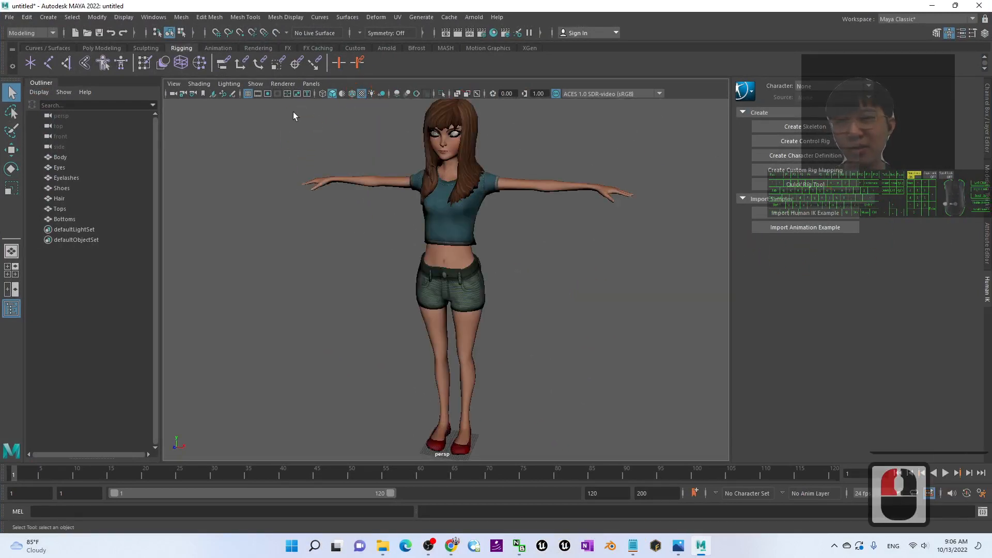
left_click(361, 95)
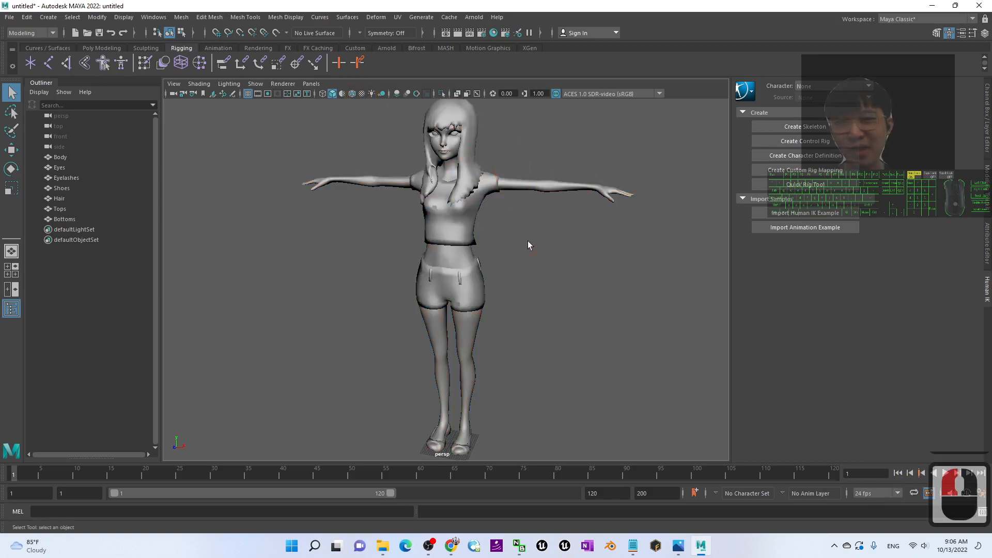
middle_click_drag(528, 240, 532, 280, "alt")
scroll(521, 272, "up", 3)
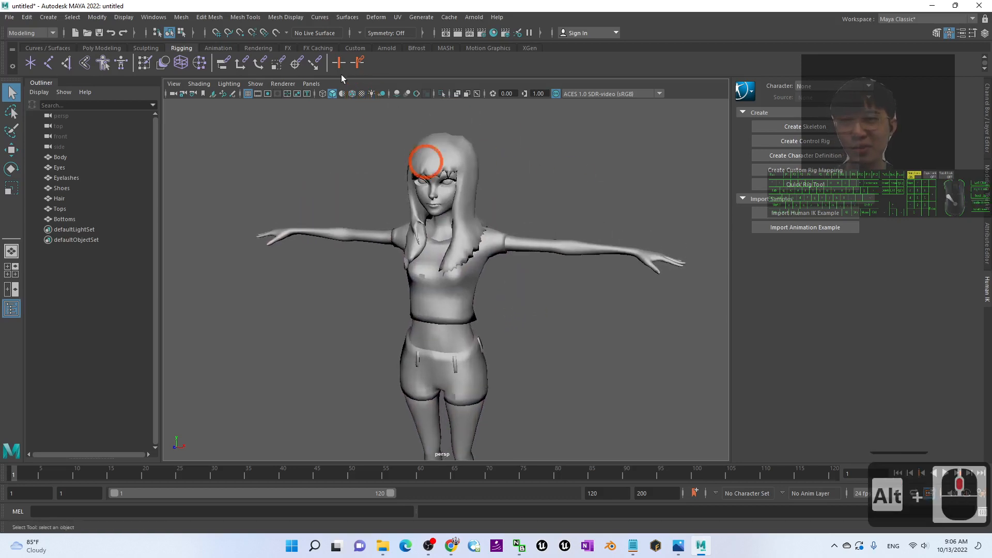
left_click(361, 94)
scroll(540, 288, "up", 3)
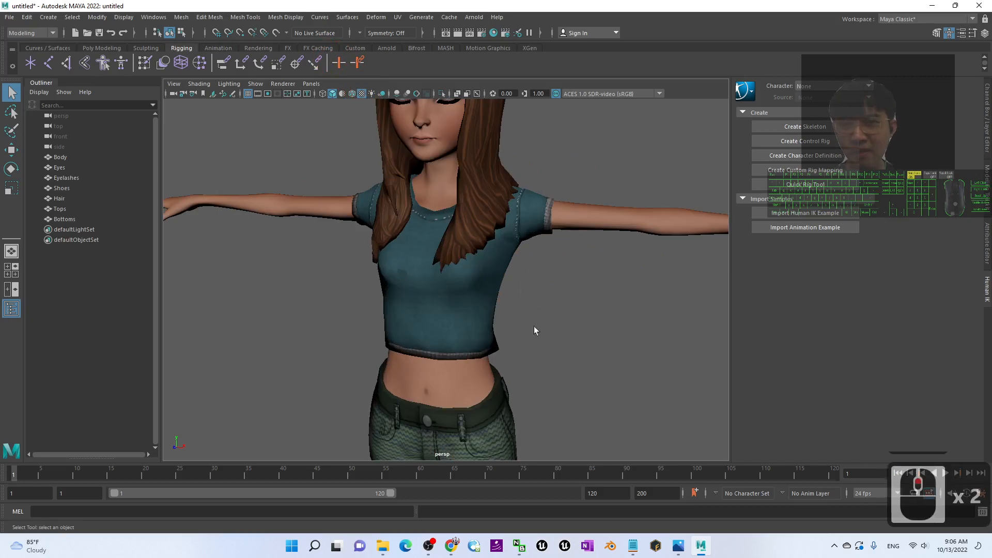
middle_click_drag(534, 330, 588, 313, "alt")
scroll(592, 331, "down", 3)
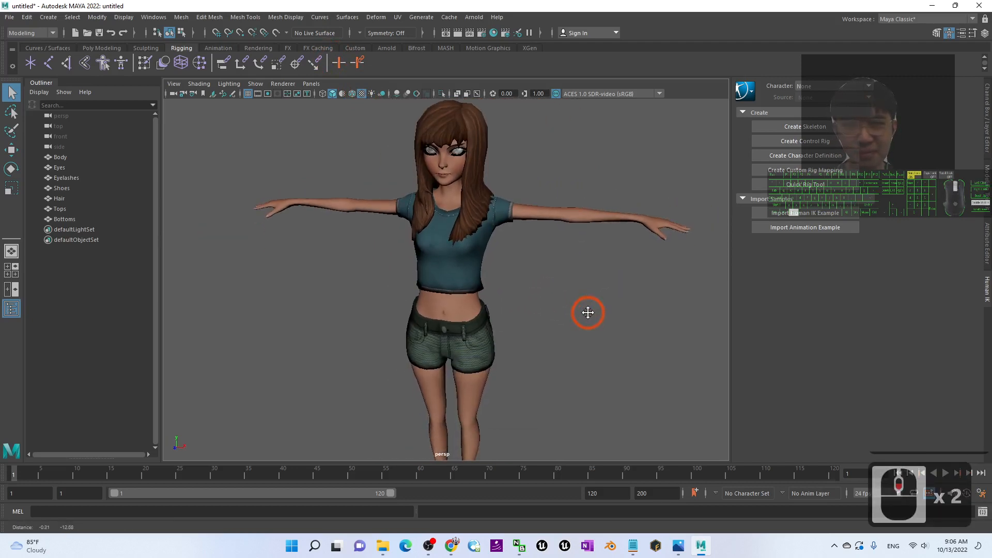
left_click_drag(588, 313, 587, 314, "alt")
scroll(509, 277, "down", 5)
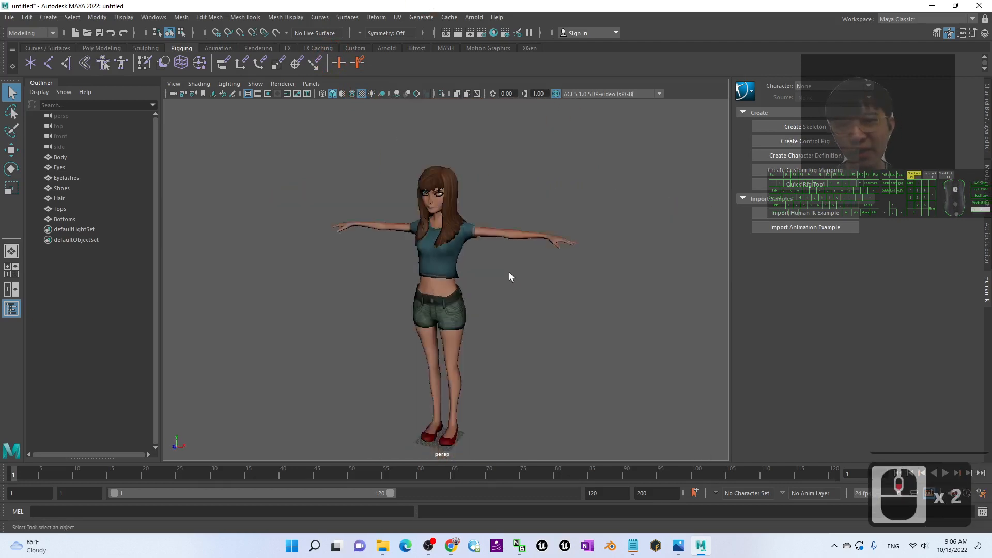
Step: Restore Maya to a smaller window and switch to File Explorer, returning to the parent Fuse_Toon_Female01 folder
left_click_drag(486, 5, 562, 33)
left_click_drag(123, 80, 136, 88)
left_click(169, 75)
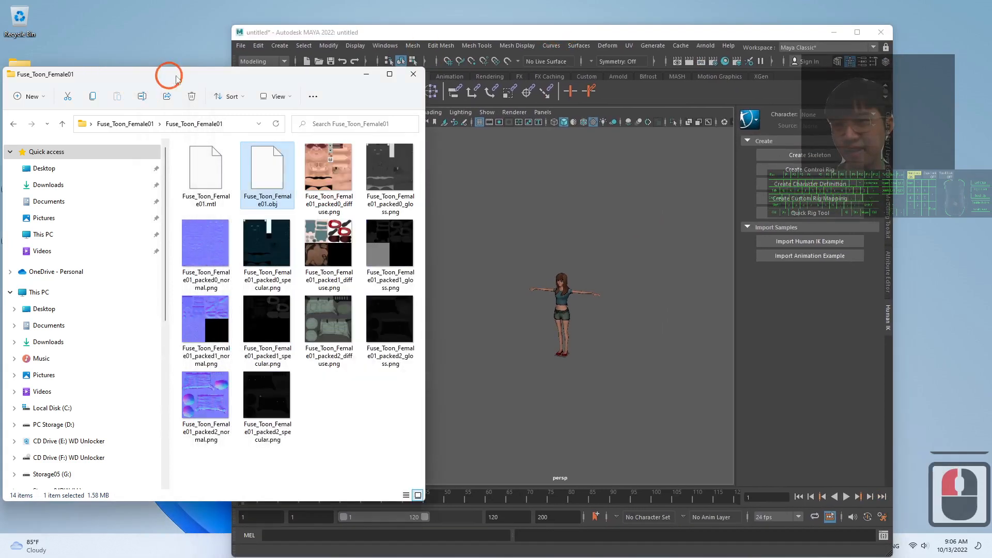
left_click(150, 126)
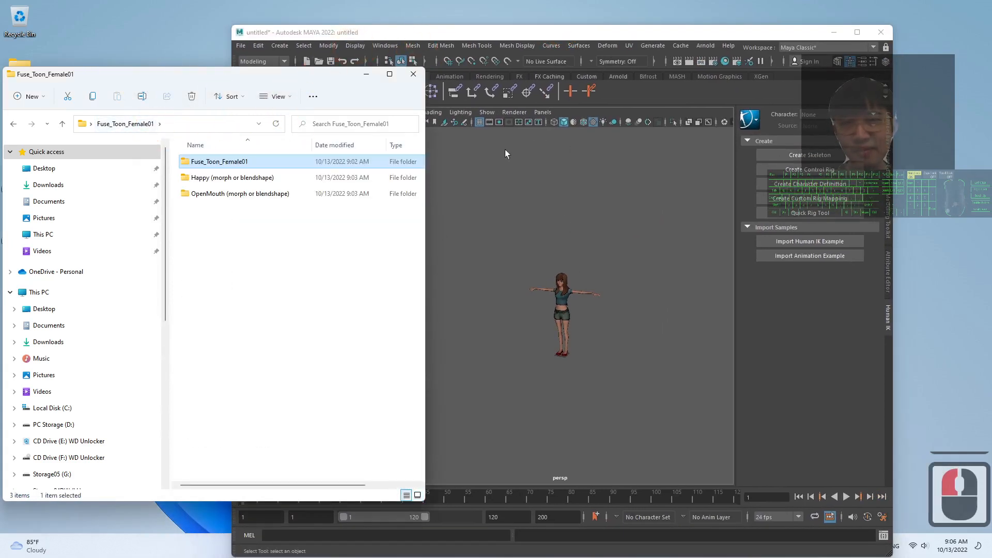
left_click(278, 268)
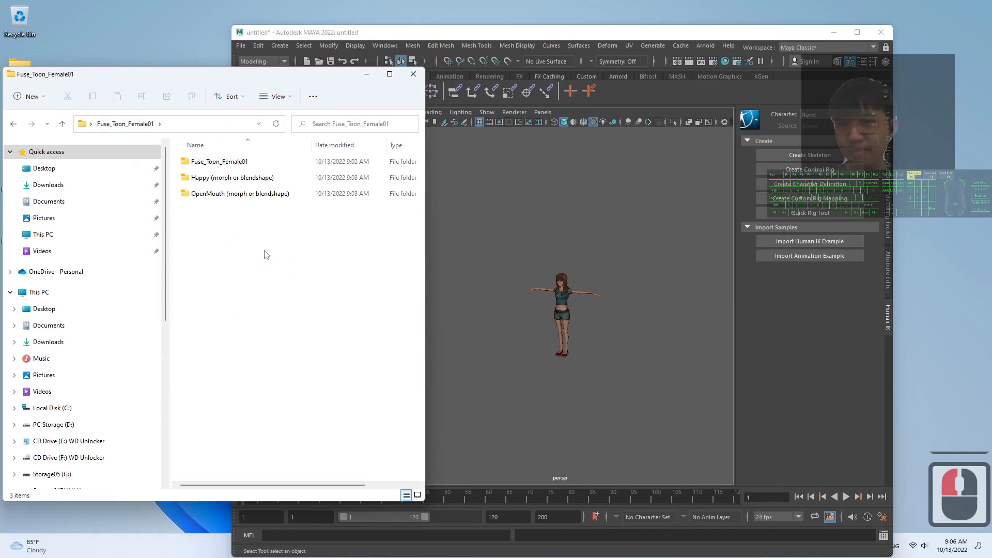
left_click(217, 178)
left_click(297, 256)
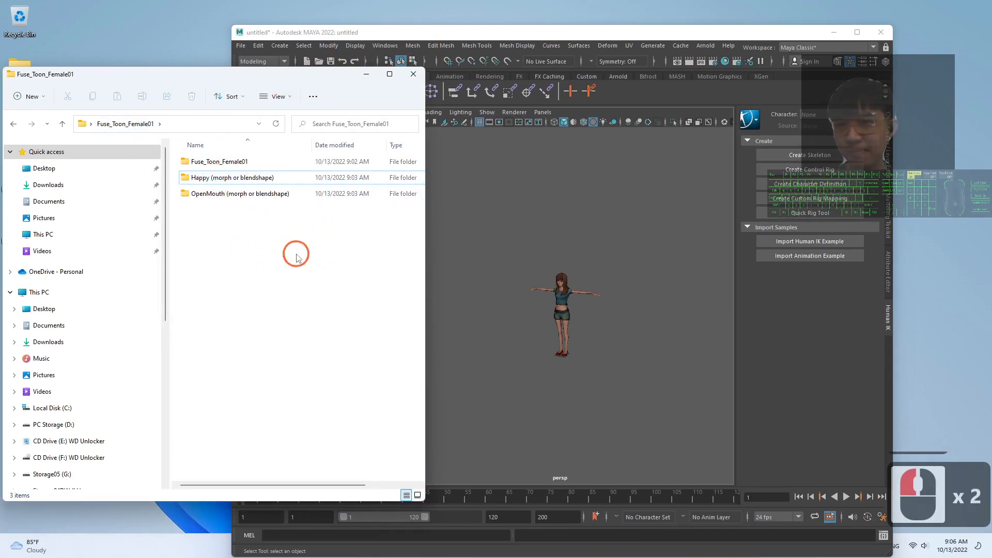
Step: Open the Happy (morph or blendshape) folder and import Happy.obj into the Maya scene
double_click(206, 178)
left_click(281, 305)
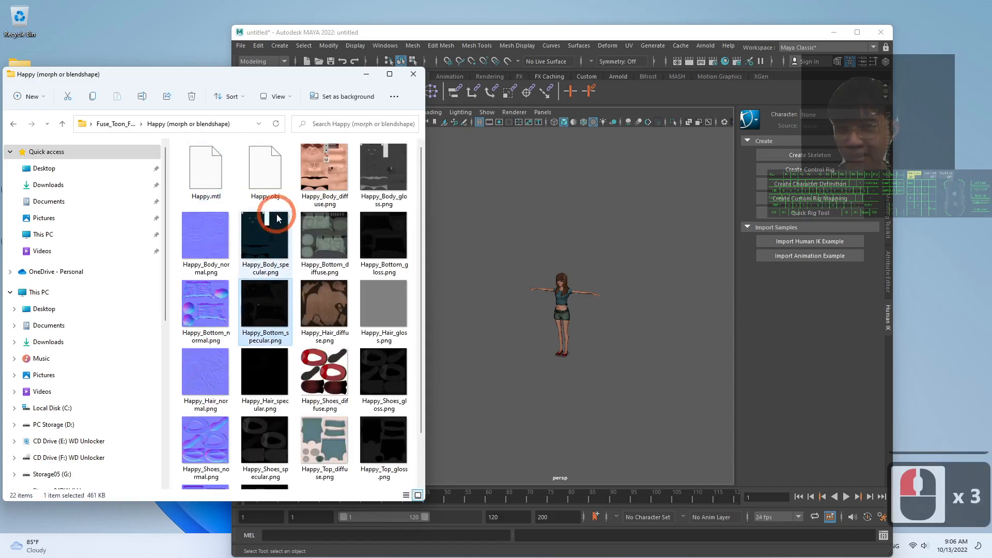
left_click(266, 172)
left_click_drag(266, 172, 563, 357)
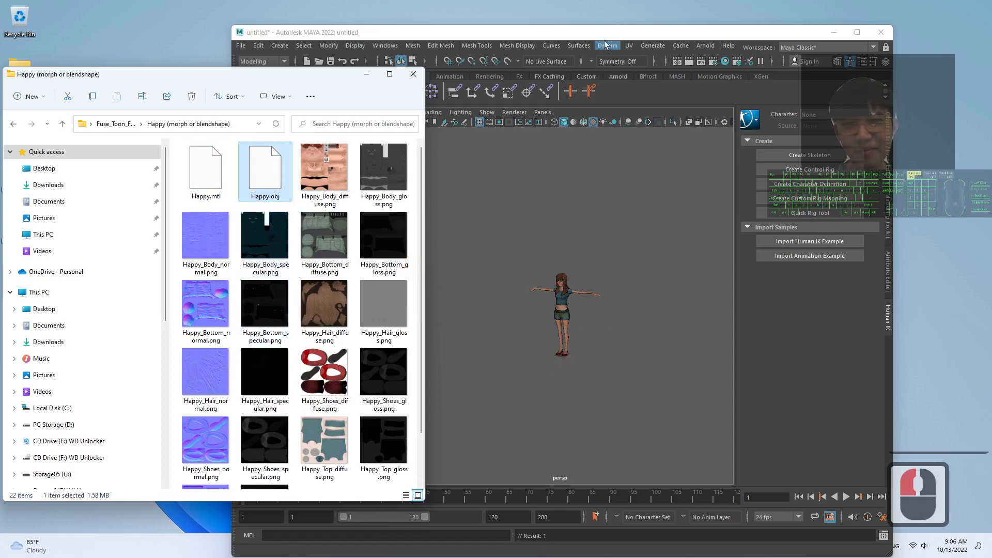
Step: Maximize the Maya window and select the Happy_Body mesh, hiding and reshowing the Outliner
double_click(603, 34)
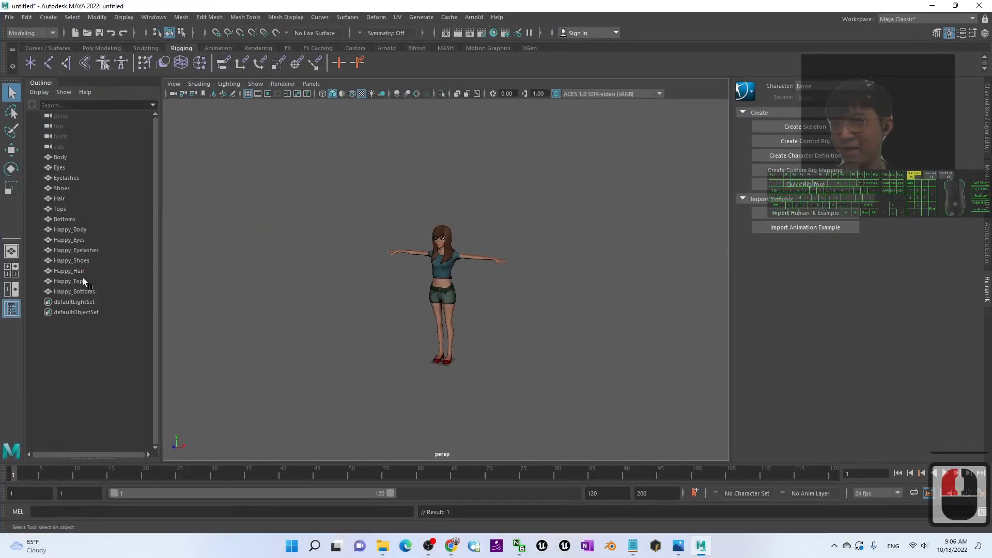
left_click(70, 229)
left_click(11, 309)
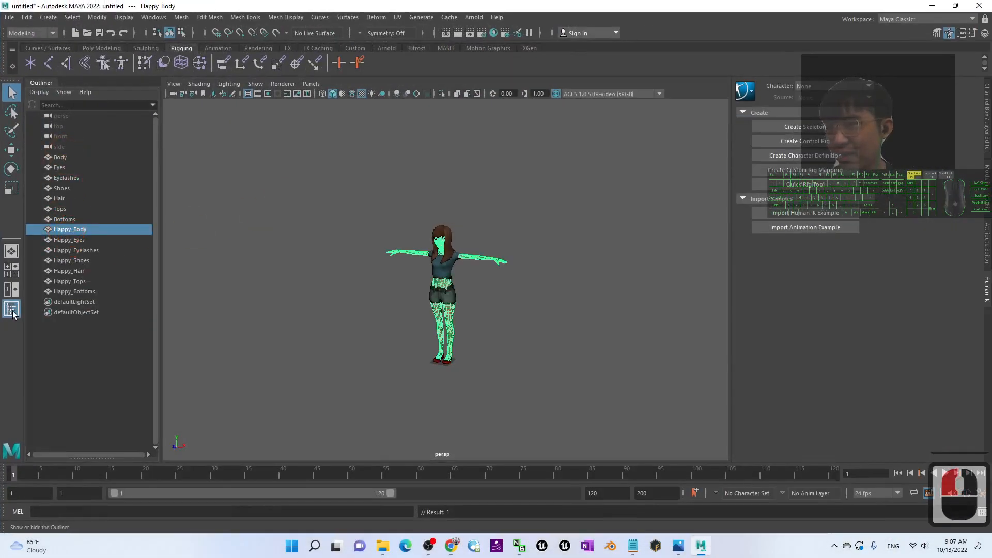
left_click(12, 309)
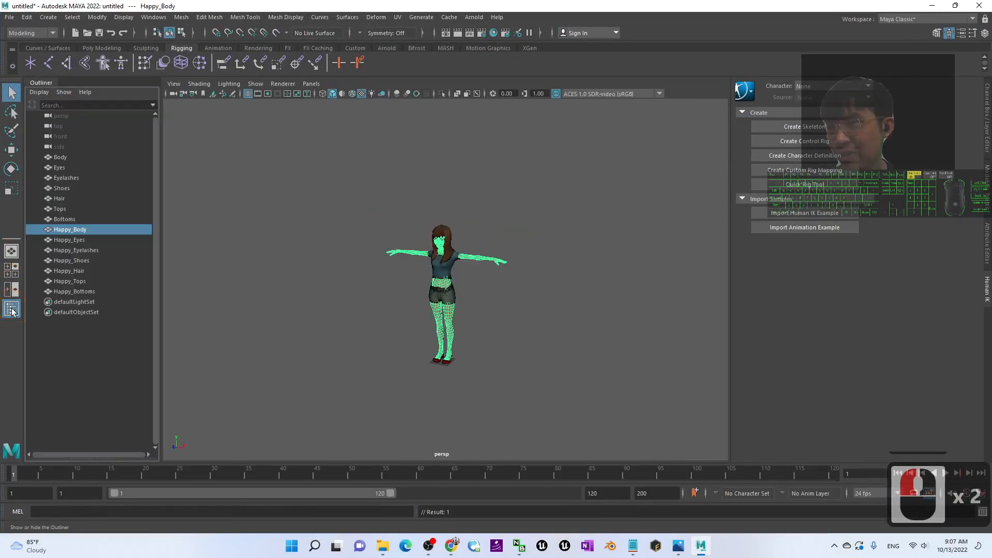
left_click(11, 309)
left_click(11, 308)
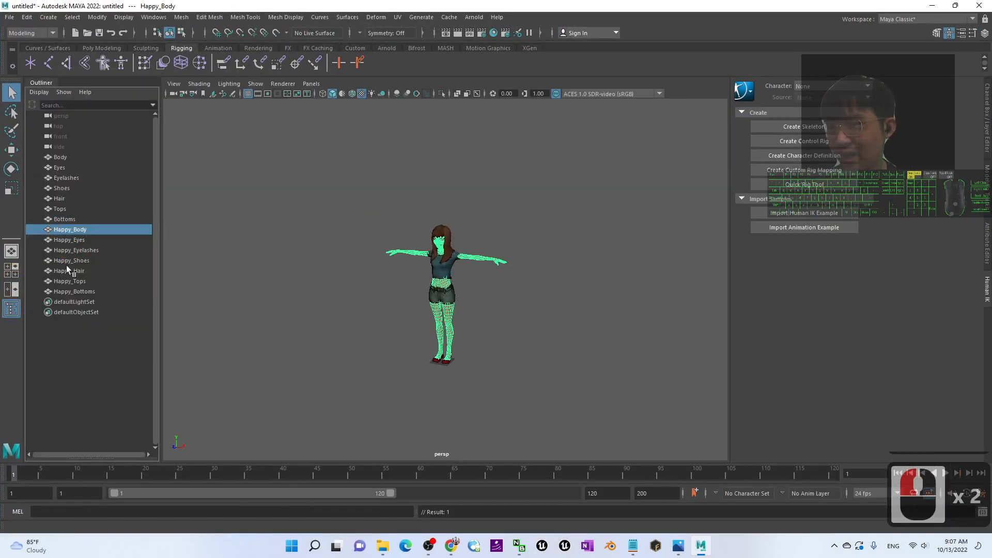
Step: Examine the selected Happy_Body mesh on the avatar up close, especially around the face
key("f")
left_click(542, 277)
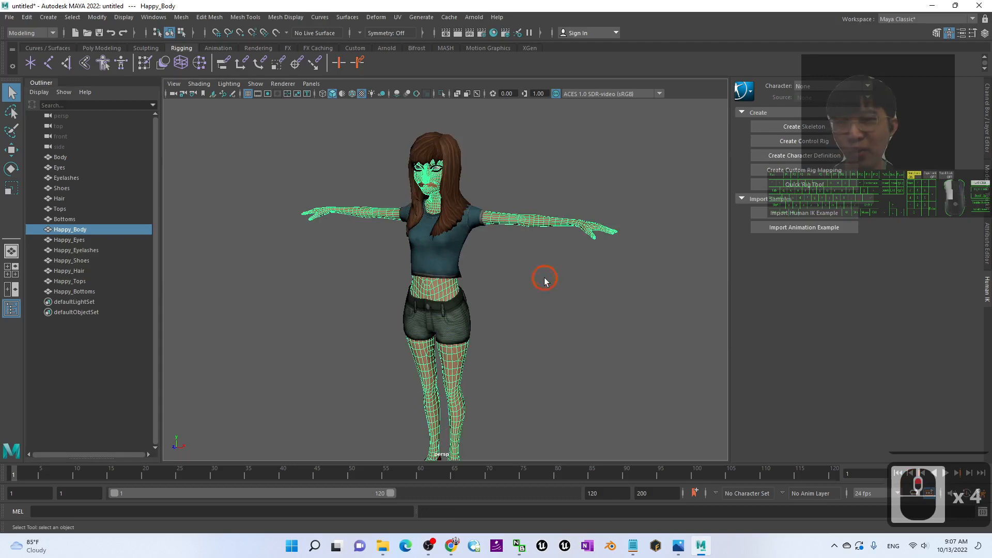
left_click(239, 263)
left_click(84, 229)
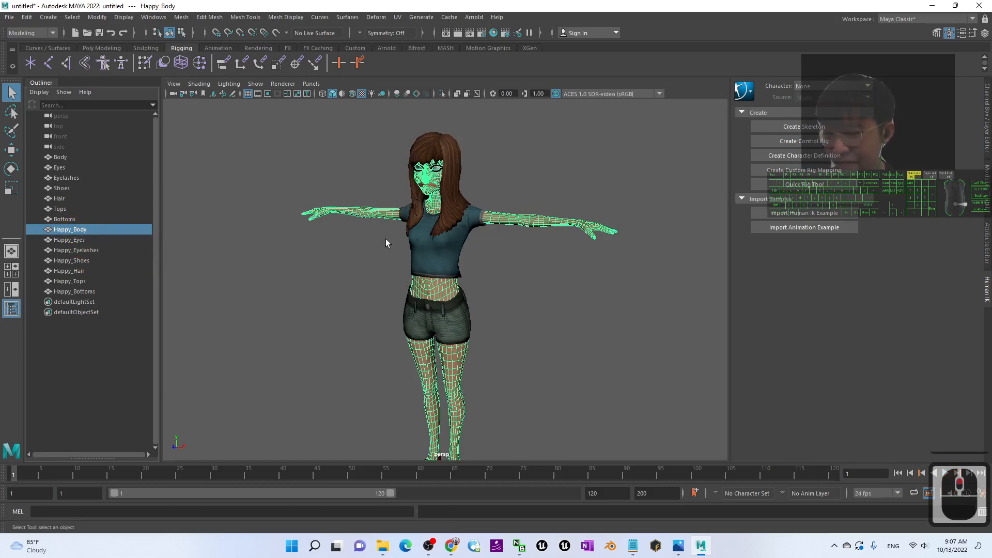
scroll(504, 237, "up", 2)
scroll(546, 320, "up", 3)
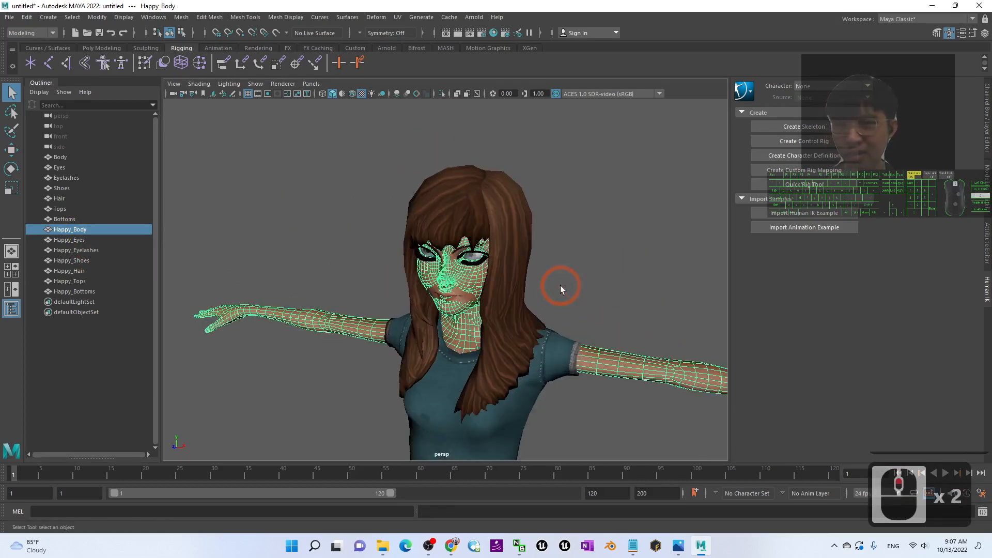
left_click(625, 277)
left_click(81, 231)
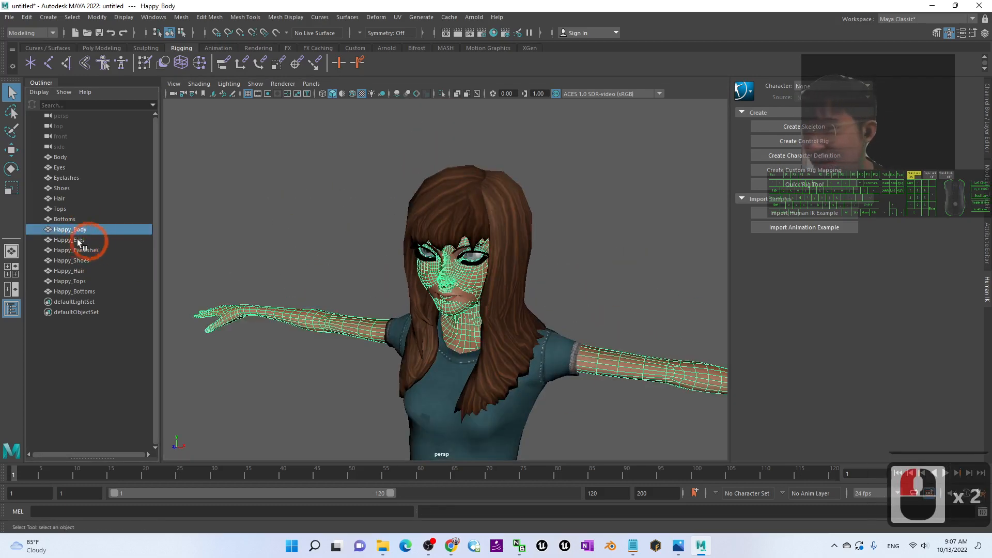
Step: Select Happy_Eyes, Happy_Eyelashes and Happy_Shoes in turn to check which parts of the avatar they cover
left_click(77, 240)
left_click(84, 250)
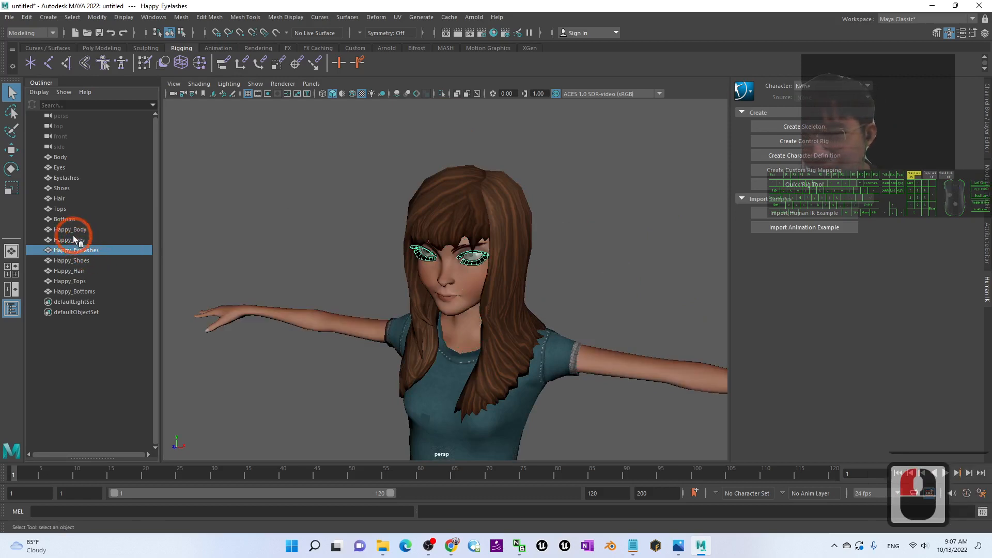
left_click(73, 240)
left_click(80, 250)
left_click(77, 240)
left_click(82, 250)
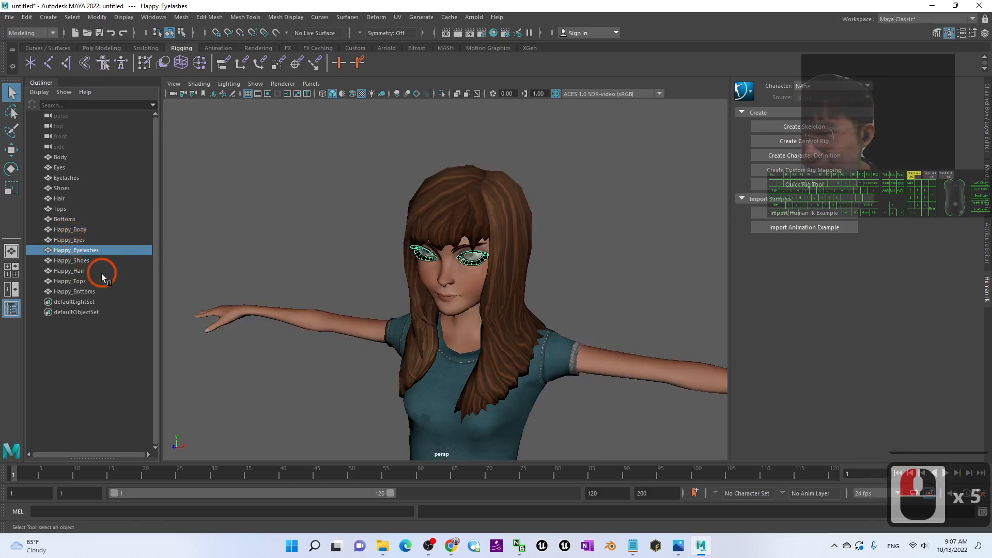
left_click(77, 260)
left_click(79, 251)
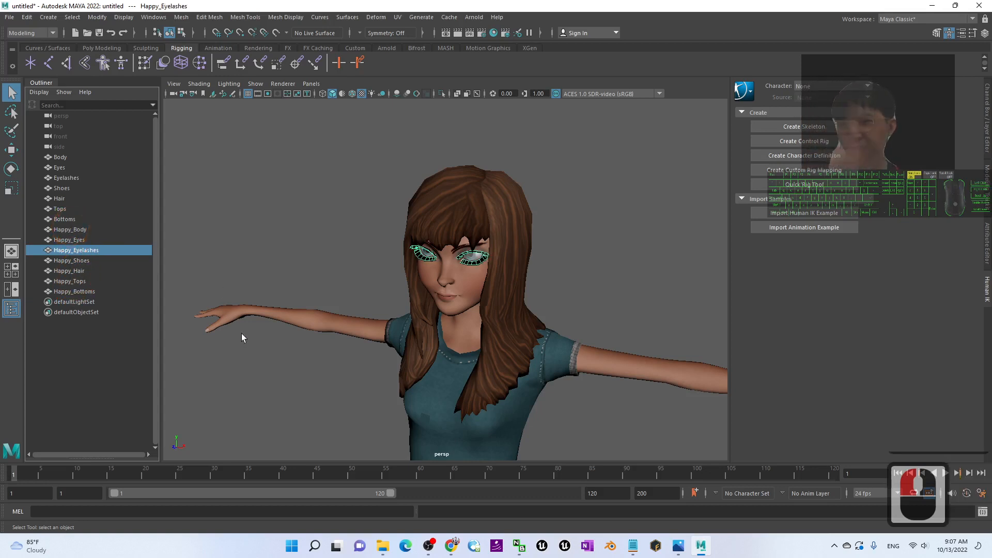
Step: Delete the duplicate clothing meshes Happy_Tops and Happy_Bottoms from the scene
left_click(87, 283)
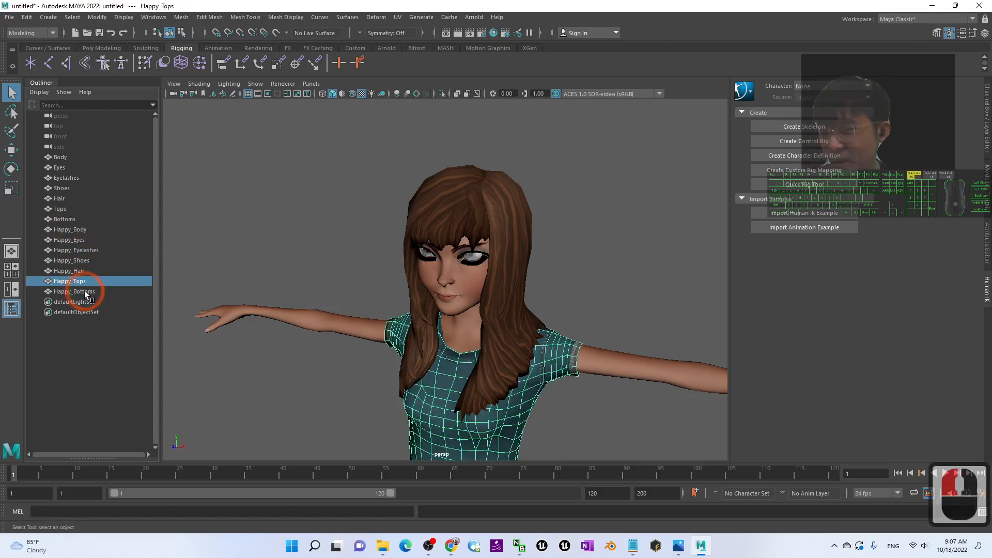
left_click(85, 292)
left_click(77, 283)
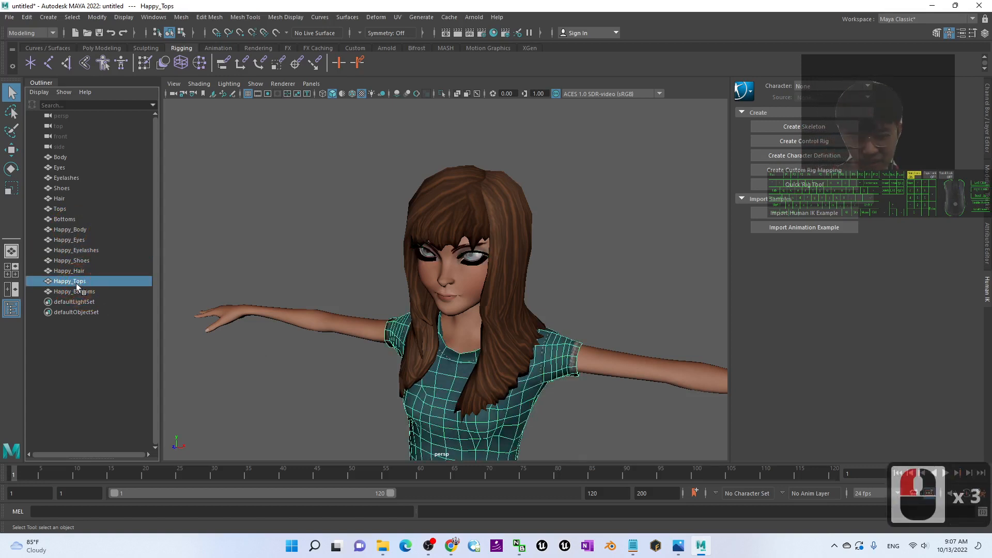
key("Delete")
left_click(77, 282)
key("Delete")
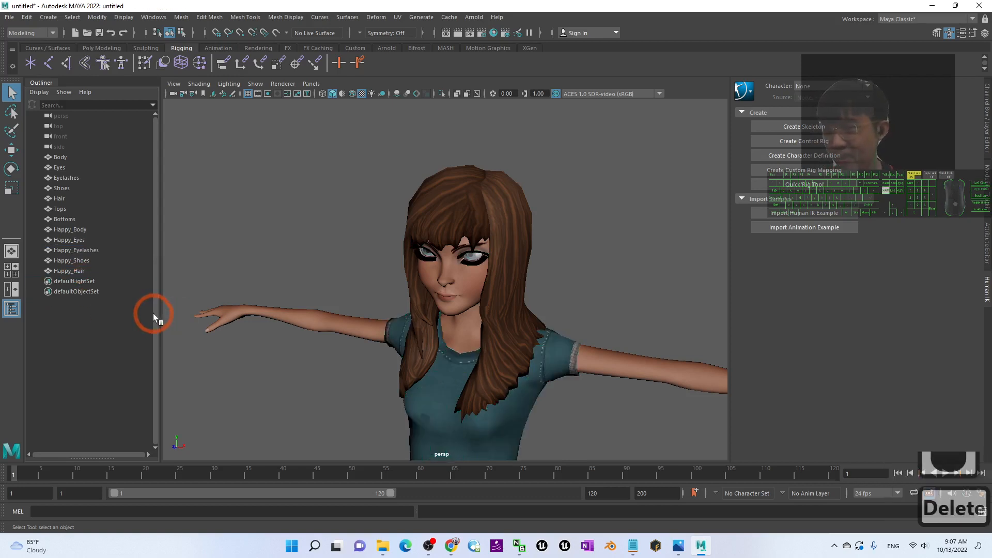
Step: Select Happy_Hair and Hair in turn to compare the two hair meshes, and clear the selection
left_click(80, 271)
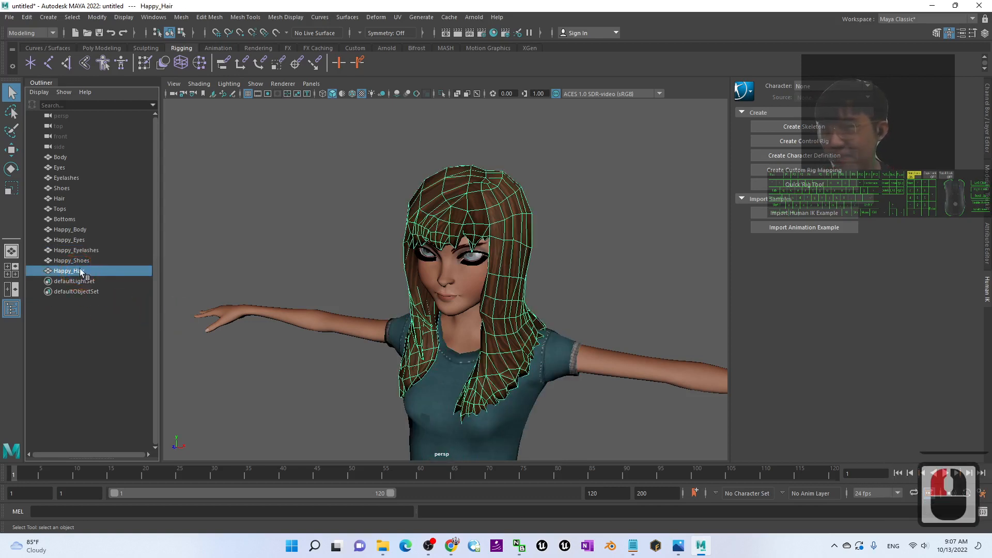
left_click(61, 198)
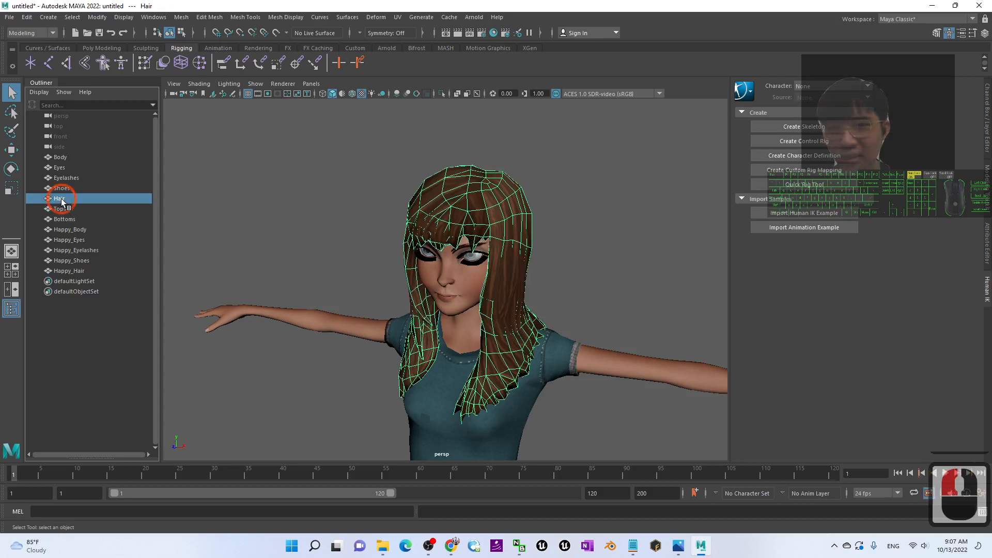
left_click(67, 271)
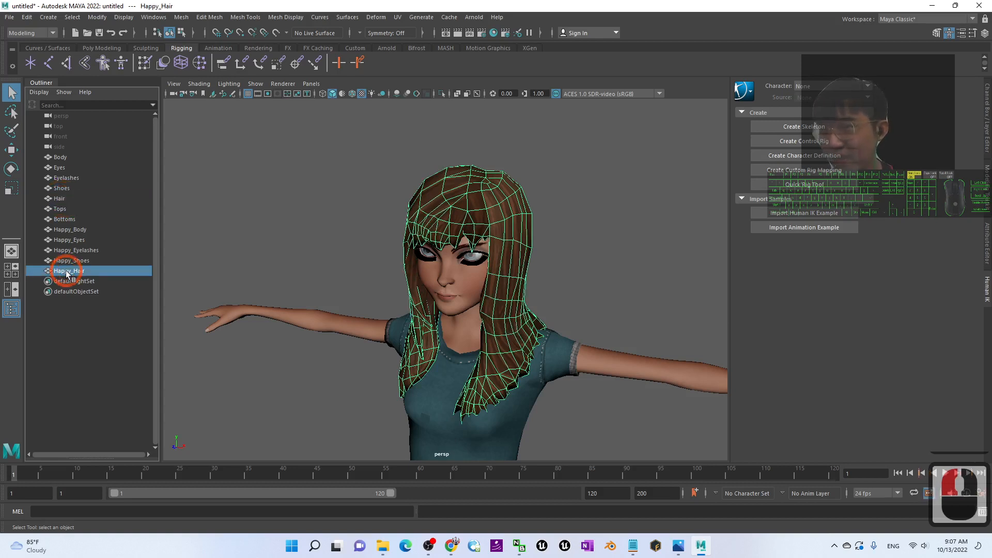
left_click(78, 240)
left_click(124, 331)
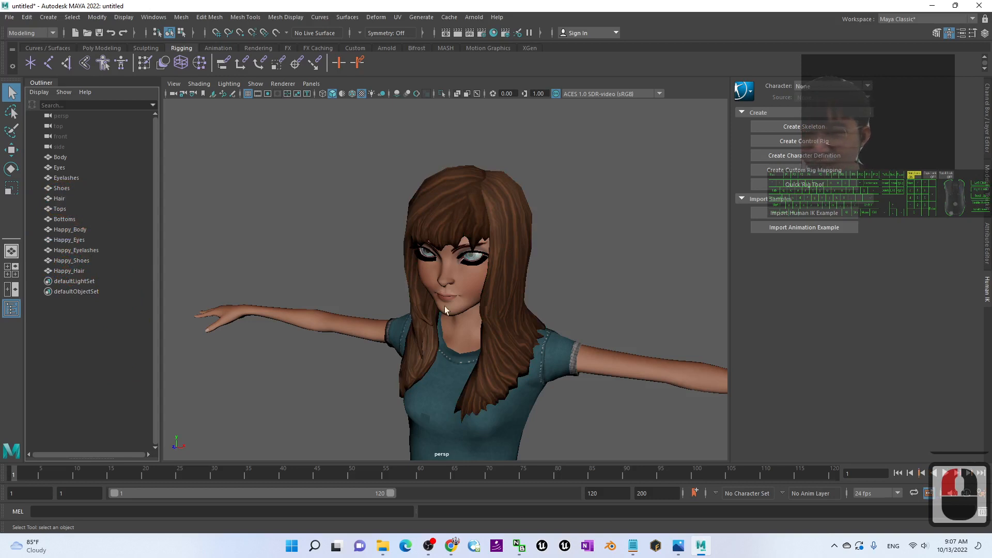
Step: Select Happy_Body, Happy_Eyes and Happy_Eyelashes in turn to check which parts of the head they cover
left_click(79, 229)
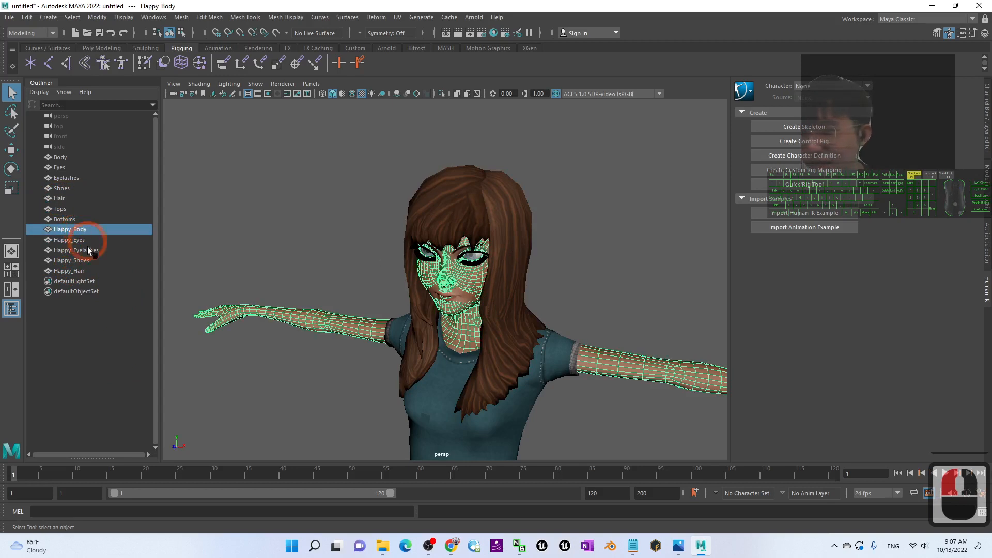
left_click(76, 241)
left_click(74, 252)
left_click(93, 241)
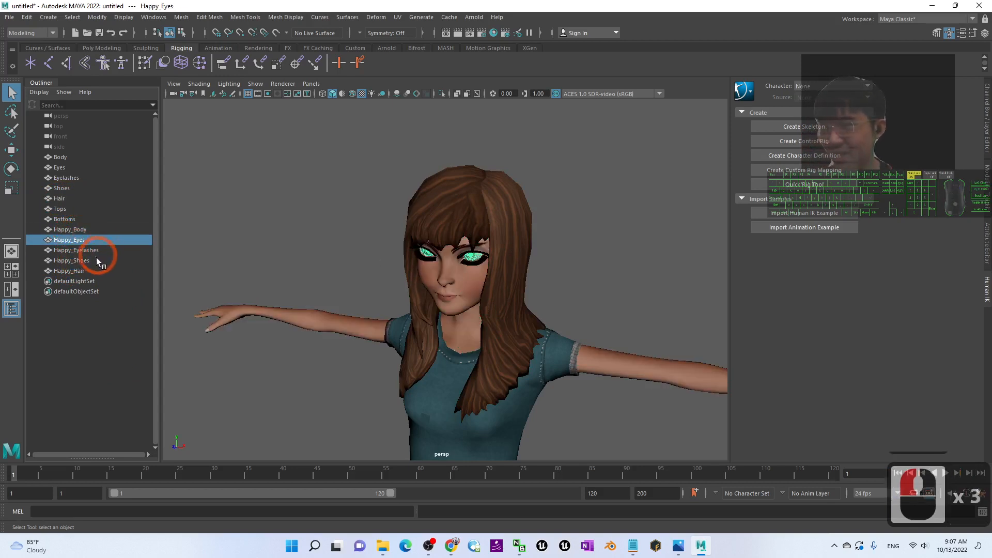
left_click(68, 250)
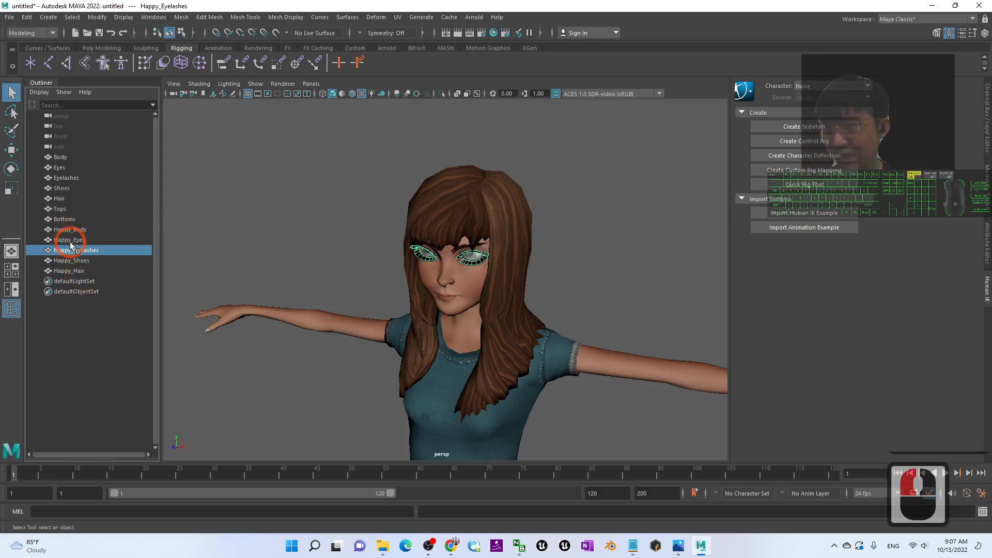
Step: Delete the duplicate meshes Happy_Eyes, Happy_Eyelashes, Happy_Shoes and Happy_Hair, keeping Happy_Body
left_click(72, 241)
left_click(76, 271, "shift")
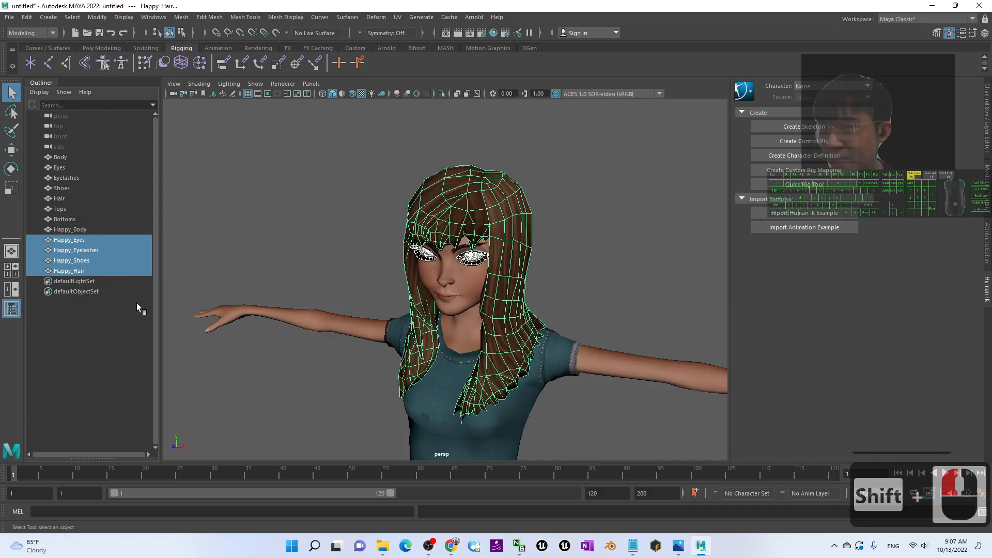
key("Delete")
Step: Create a blend shape with Happy_Body as the target and Body as the base mesh
left_click(73, 230)
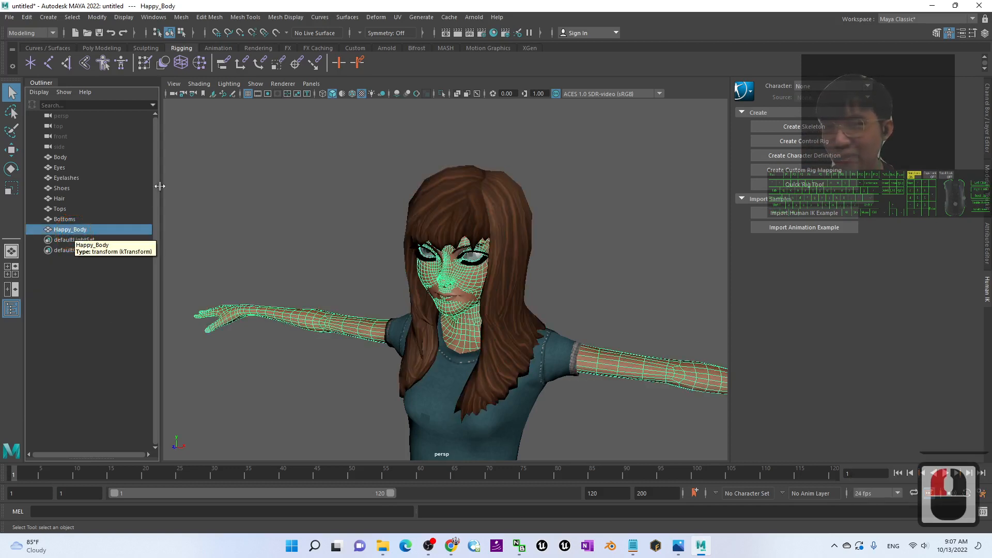
left_click(302, 212)
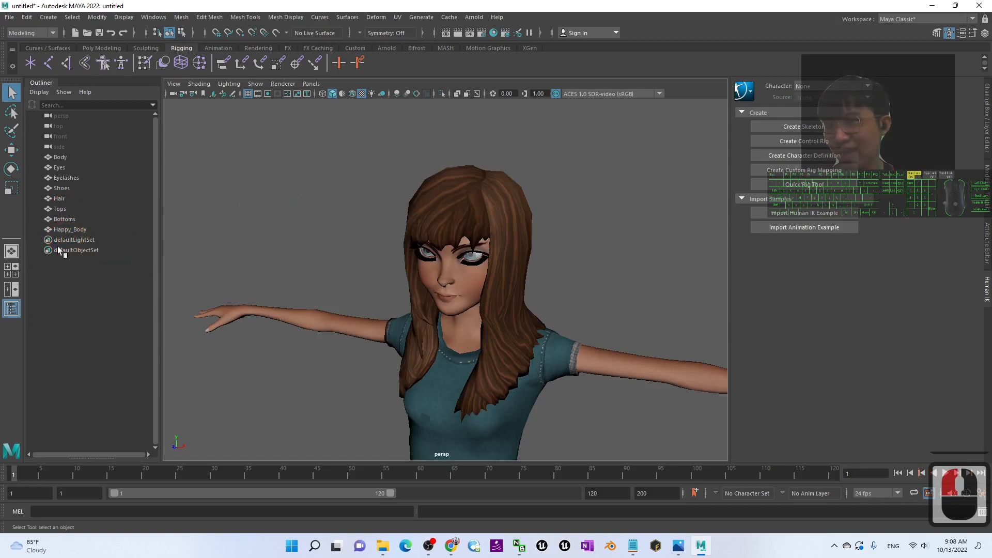
left_click(66, 230)
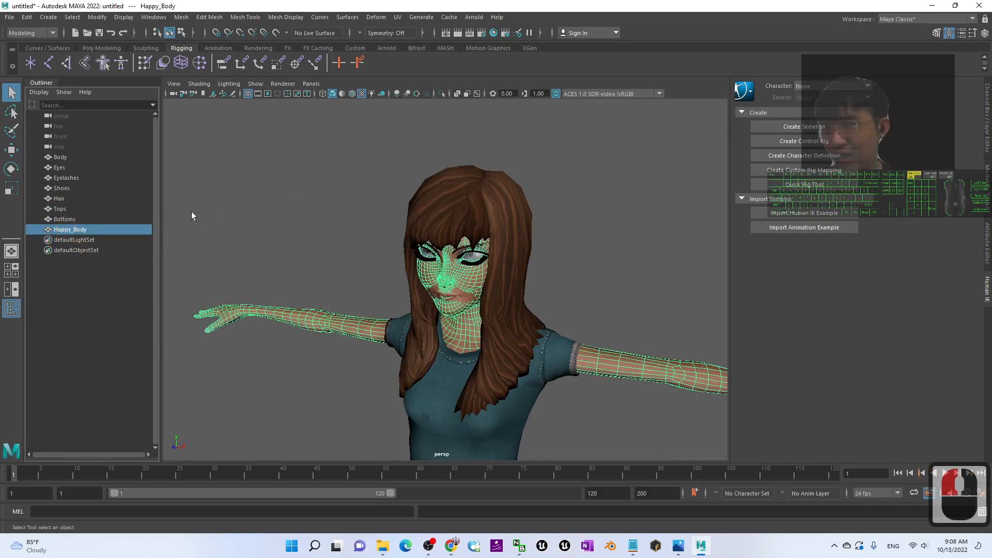
left_click(65, 157, "ctrl")
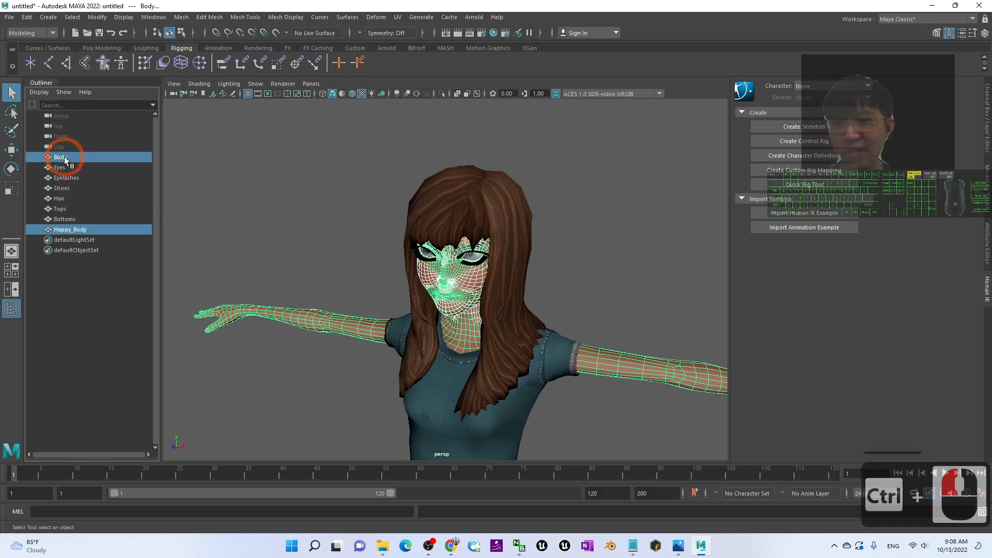
left_click(381, 17)
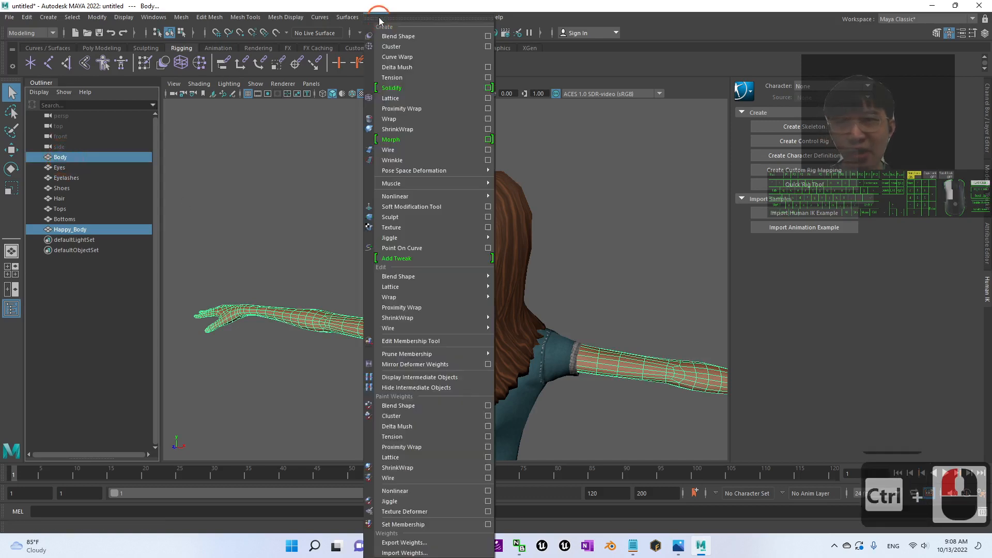
left_click(398, 36)
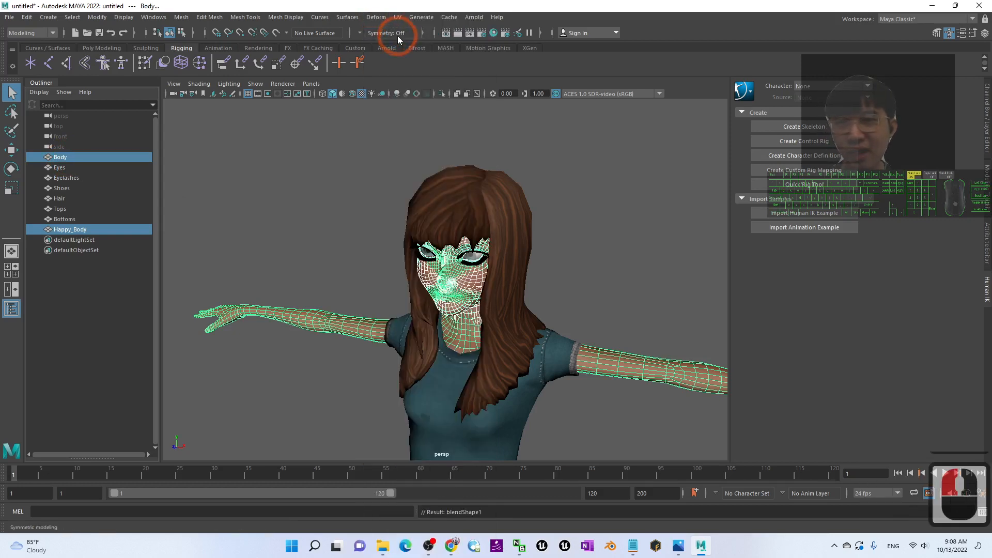
Step: Delete the Happy_Body mesh from the scene
left_click(314, 181)
left_click(72, 239)
left_click(71, 230)
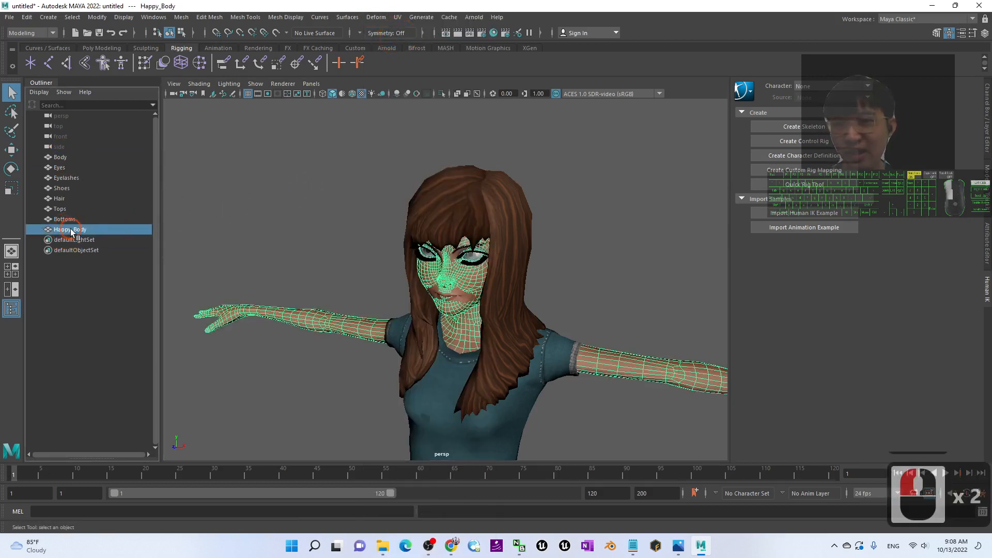
left_click(76, 232)
key("Delete")
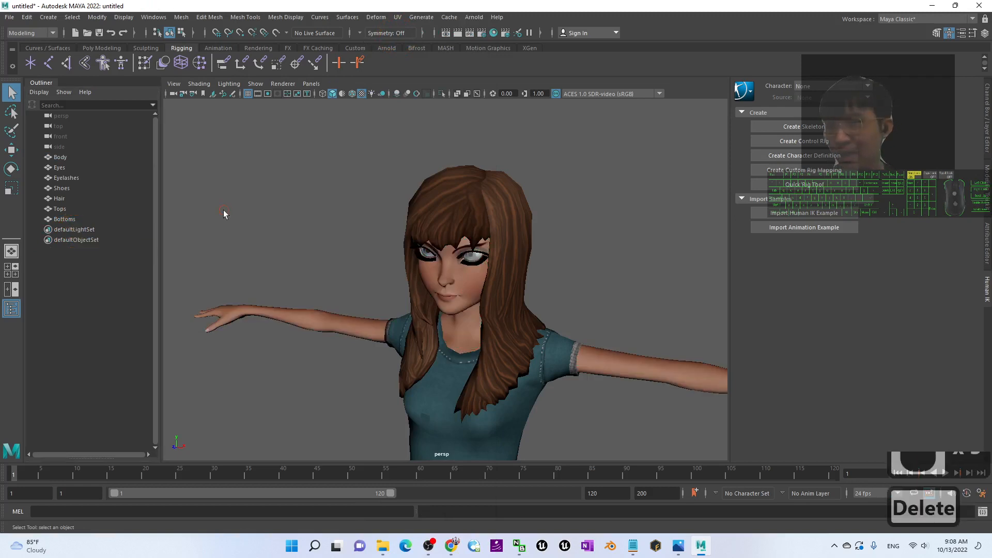
Step: Open the Shape Editor for the Body mesh and move its window clear of the avatar's face
left_click(67, 157)
left_click(293, 177)
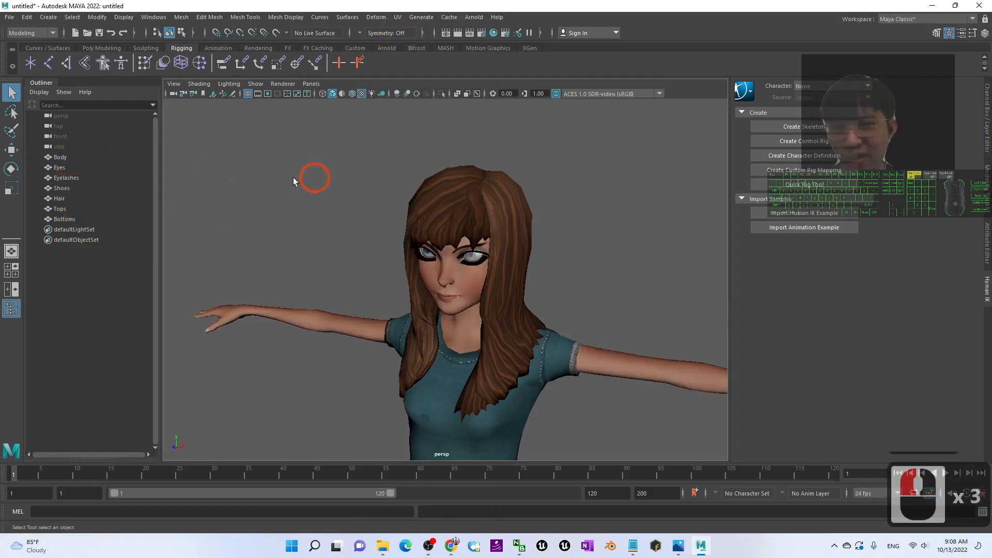
left_click(57, 160)
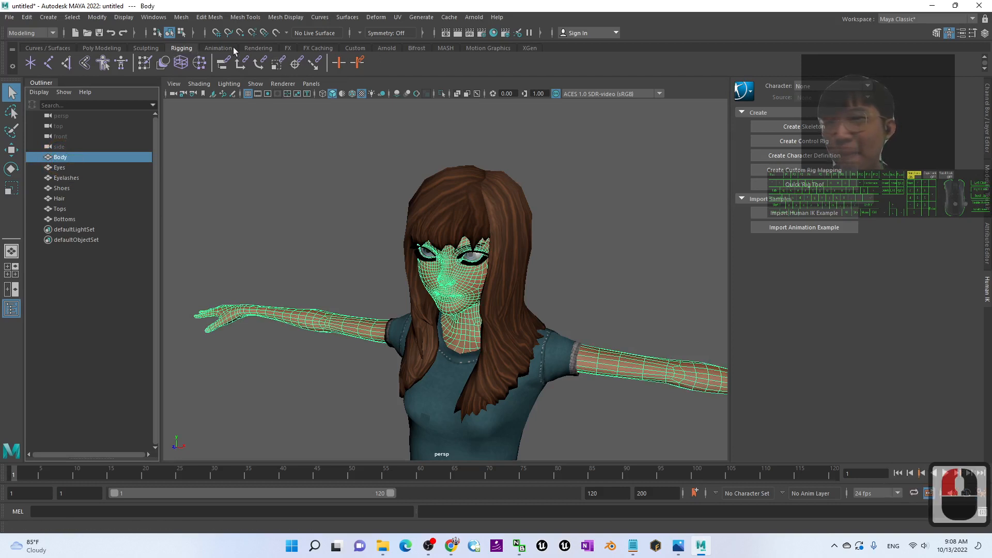
left_click(157, 49)
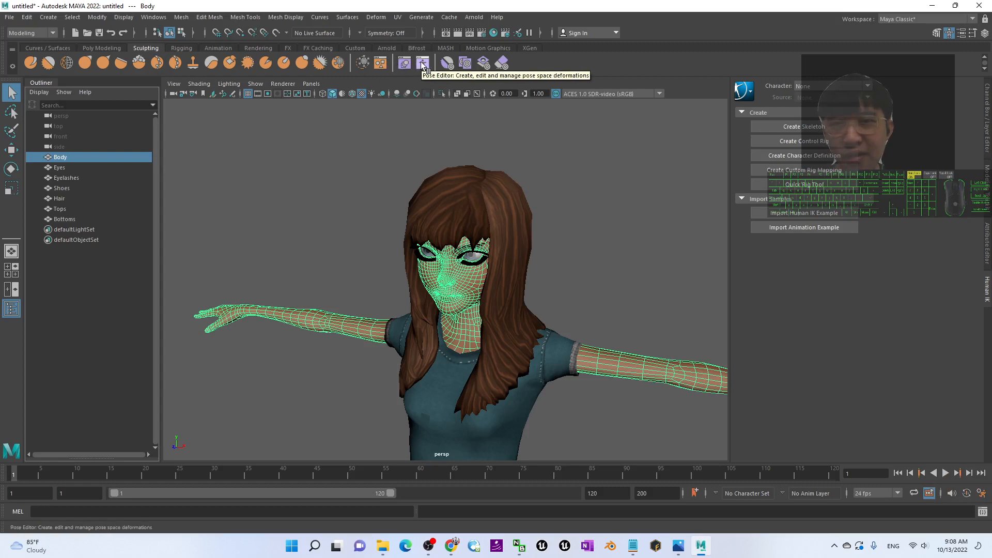
left_click(404, 63)
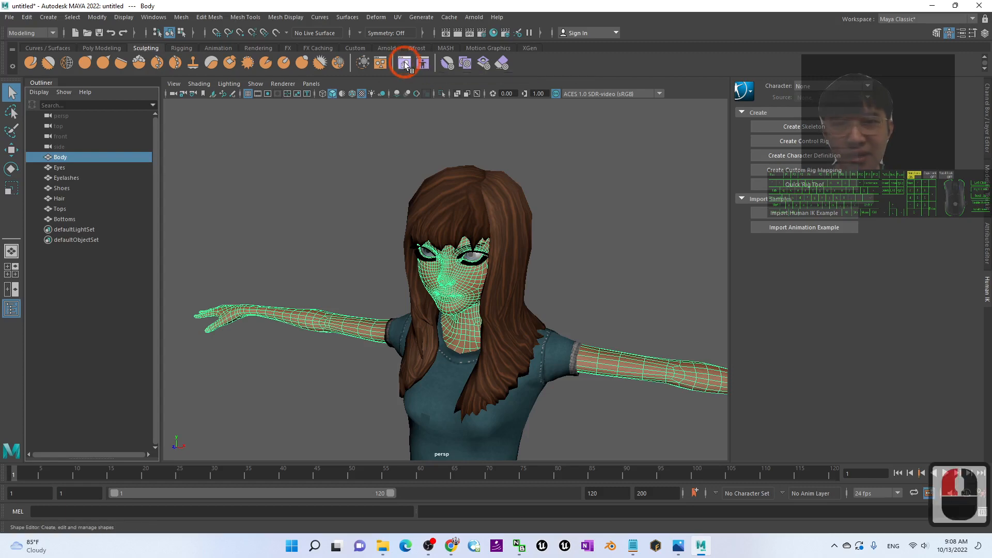
scroll(428, 217, "up", 2)
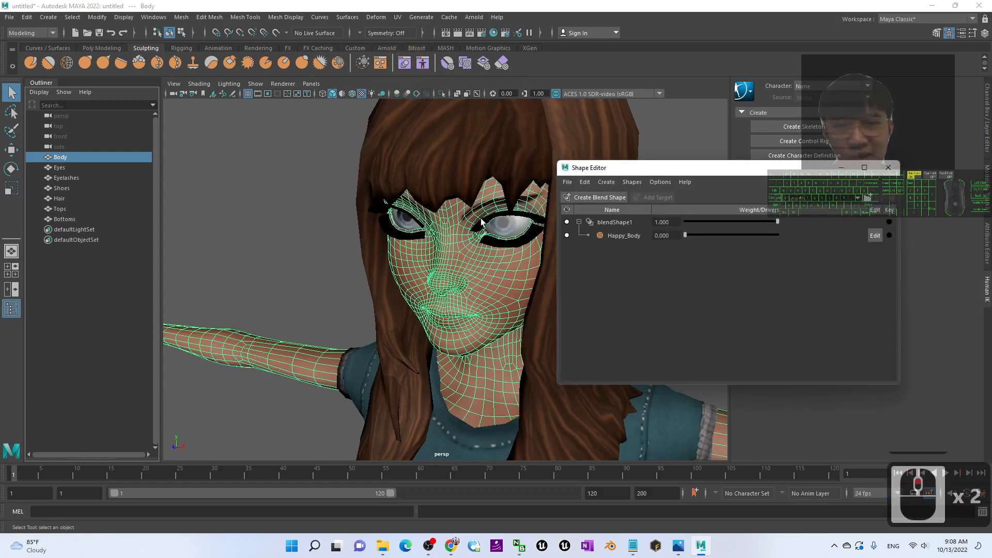
left_click_drag(761, 178, 814, 177)
left_click(228, 262)
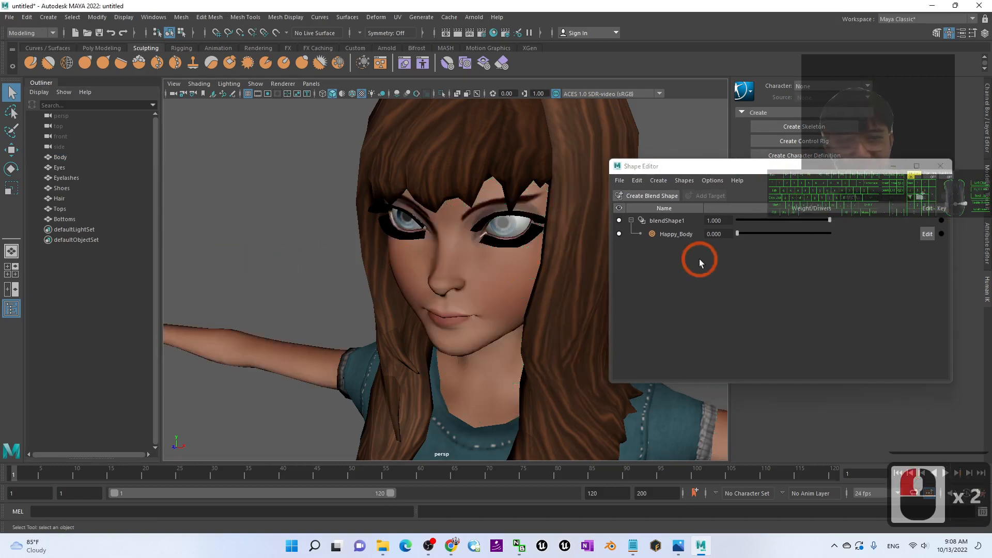
Step: Test the Happy_Body blend shape on the face at weight 1.000, return it to 0.000 and close the Shape Editor
left_click_drag(743, 235, 867, 229)
scroll(481, 326, "down", 2)
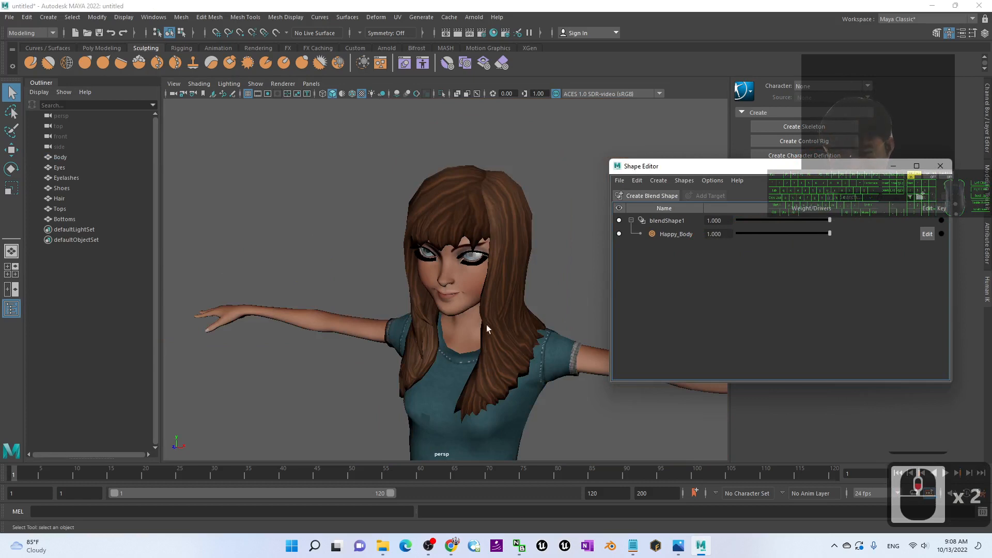
left_click_drag(302, 354, 383, 289, "alt")
scroll(389, 310, "up", 3)
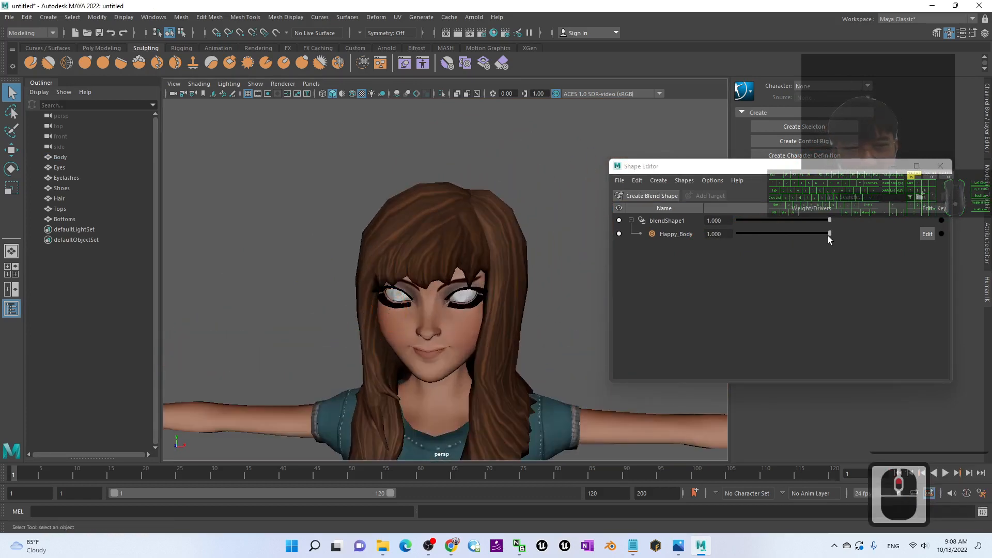
left_click_drag(829, 235, 660, 296)
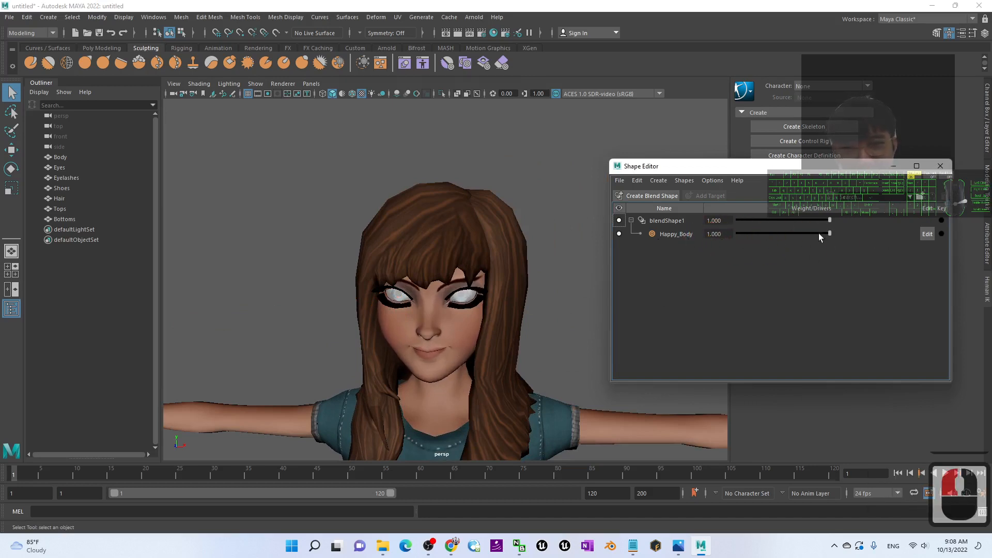
left_click_drag(829, 233, 699, 234)
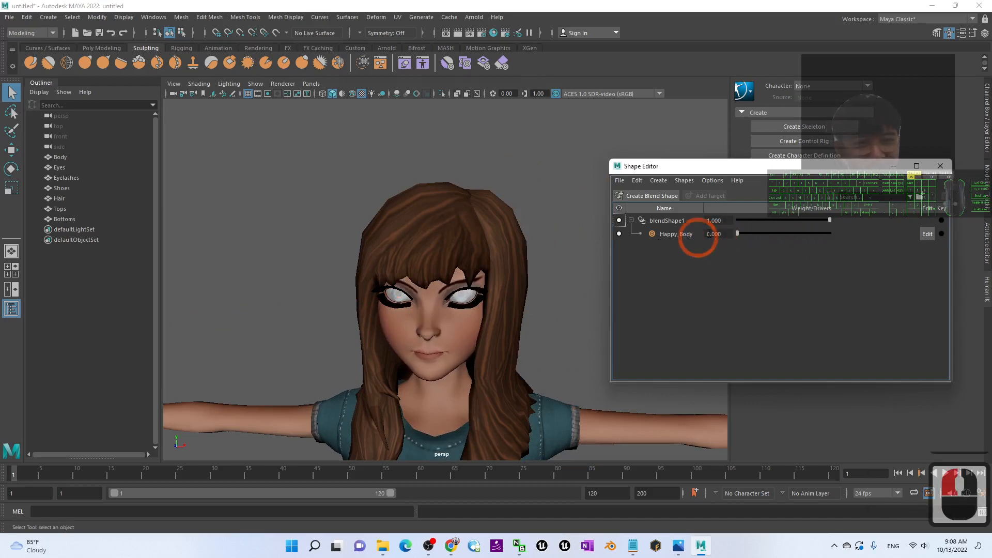
left_click(937, 172)
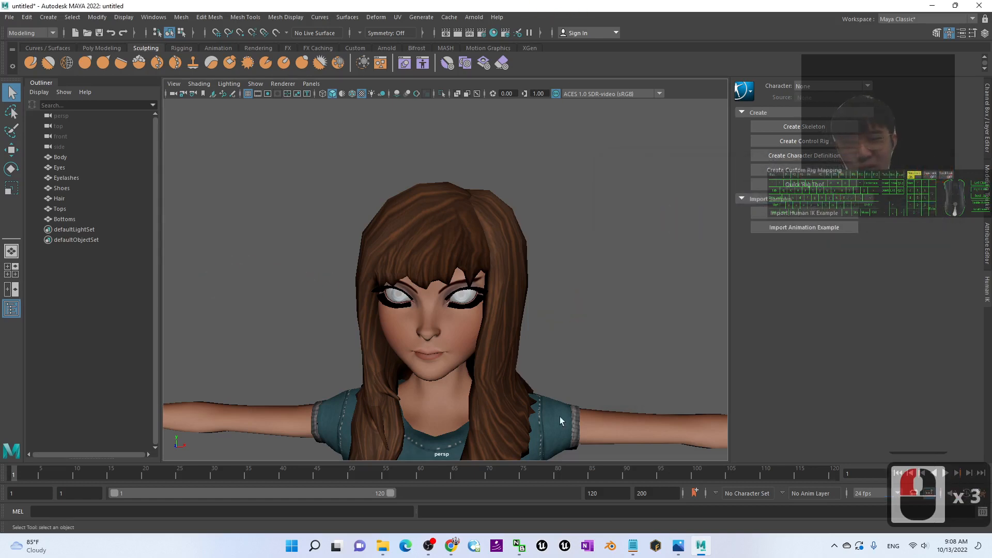
Step: Import the OBJ file from the OpenMouth (morph or blendshape) folder into the Maya scene
scroll(568, 382, "down", 11)
scroll(510, 358, "up", 5)
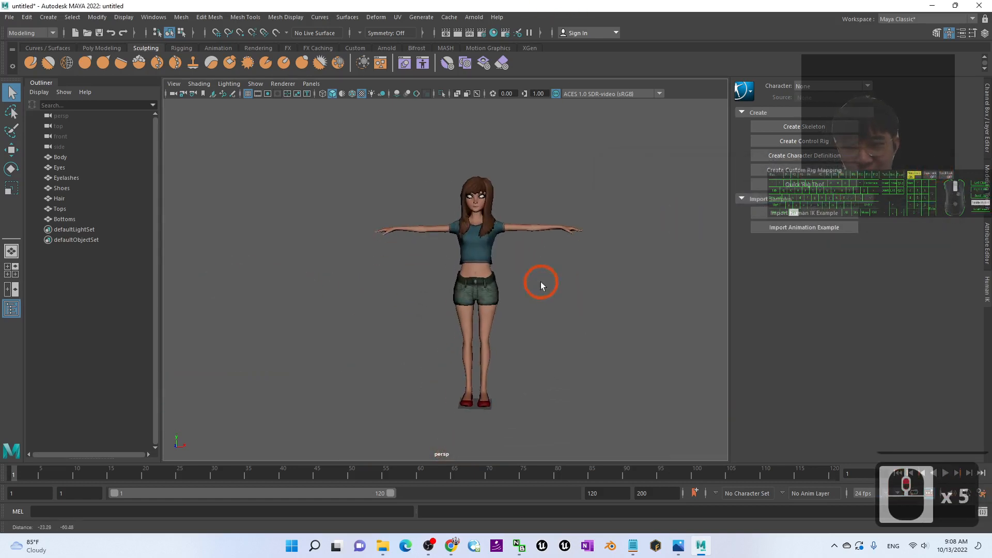
left_click_drag(665, 327, 441, 443, "alt")
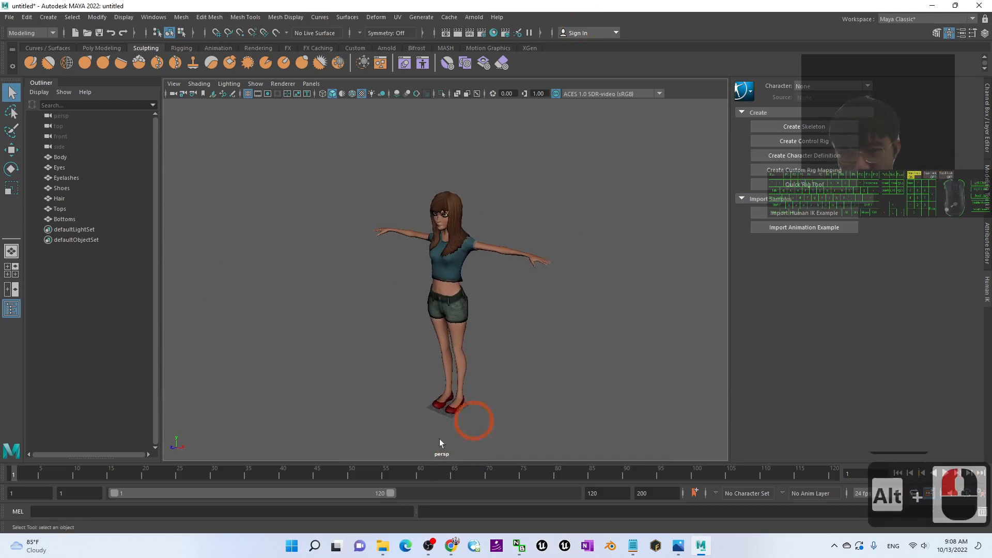
mouse_move(383, 545)
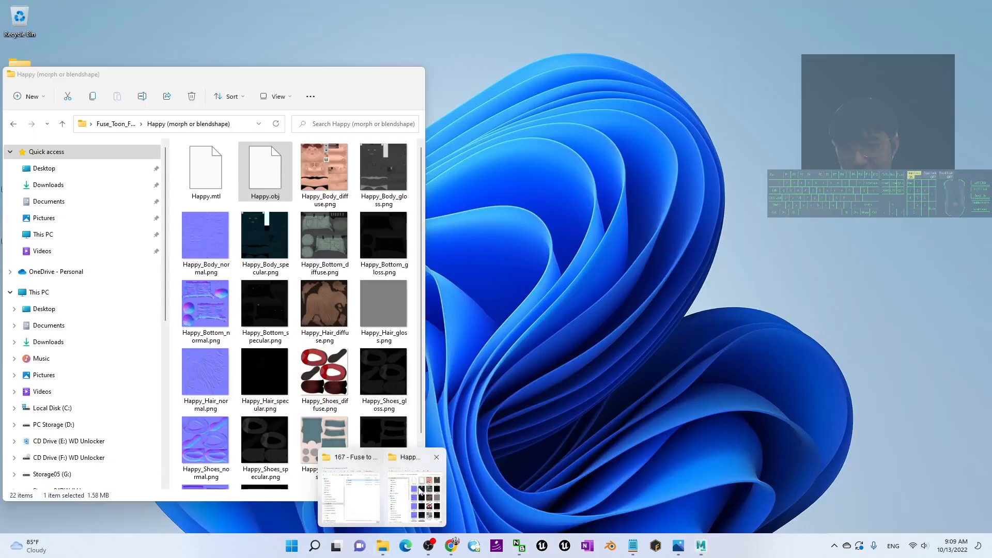
left_click(420, 494)
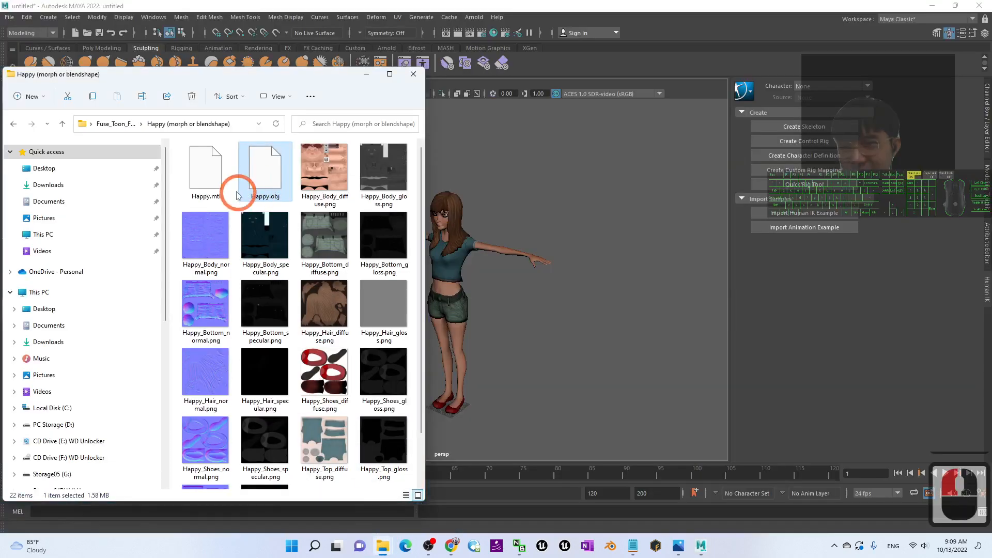
left_click(115, 123)
left_click(227, 194)
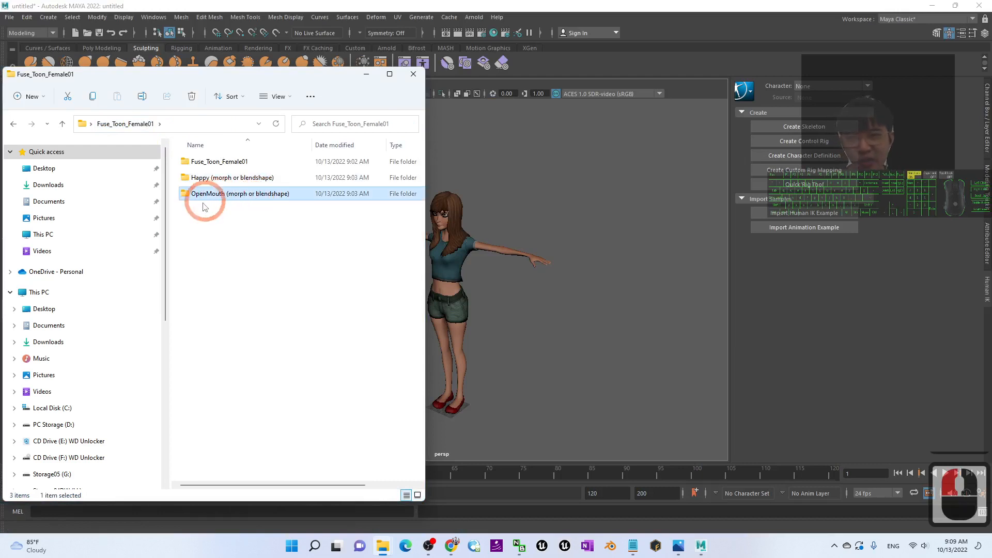
double_click(216, 194)
left_click_drag(265, 171, 449, 396)
left_click(566, 3)
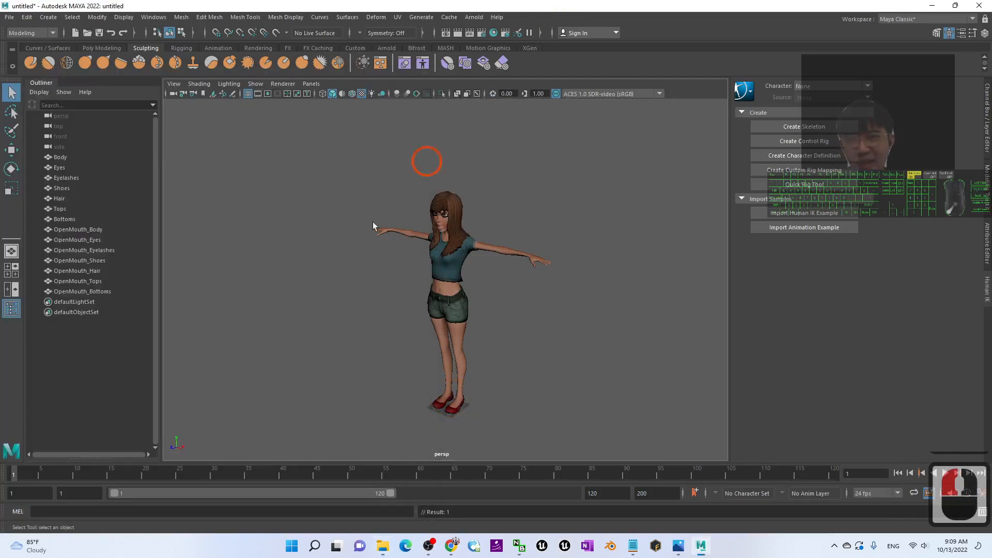
Step: Delete the imported OpenMouth meshes from OpenMouth_Eyes through OpenMouth_Bottoms, keeping OpenMouth_Body
scroll(336, 248, "up", 3)
left_click(66, 229)
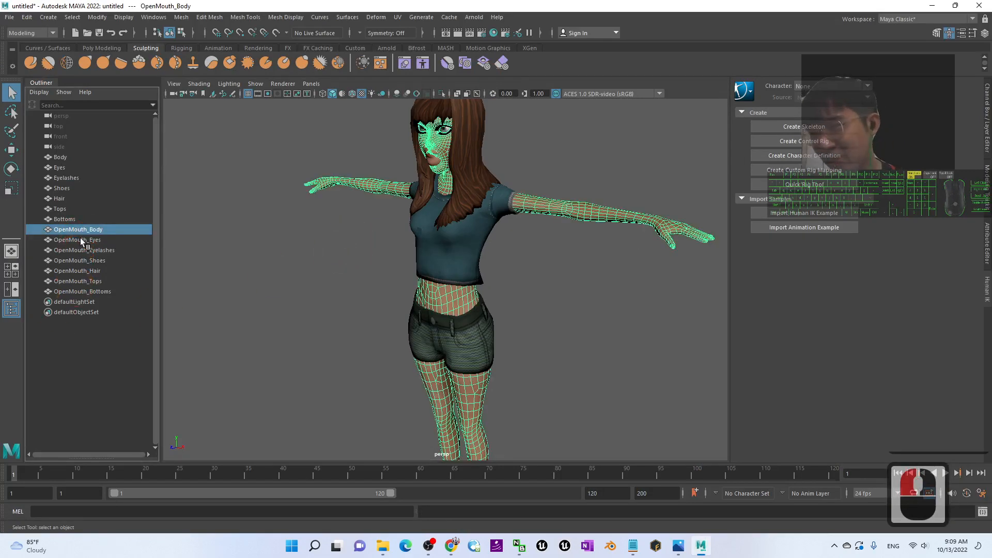
left_click(81, 241)
left_click(75, 229)
left_click(73, 291)
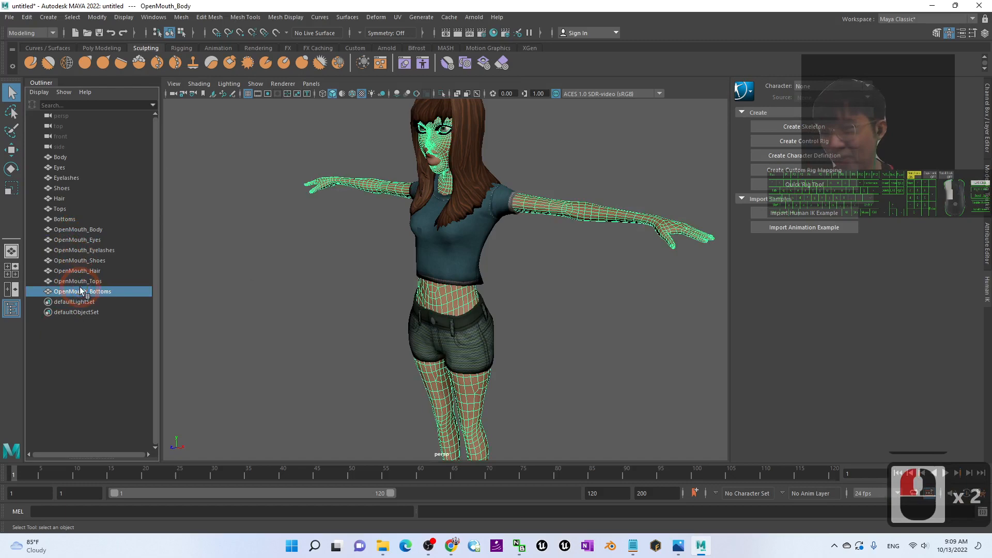
left_click(78, 230)
left_click_drag(347, 360, 153, 300, "alt")
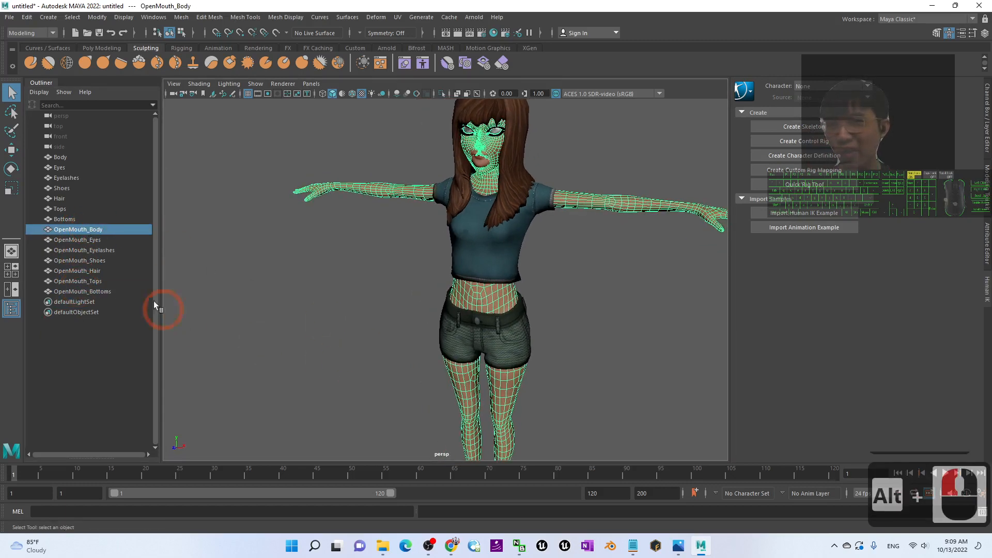
left_click(91, 241)
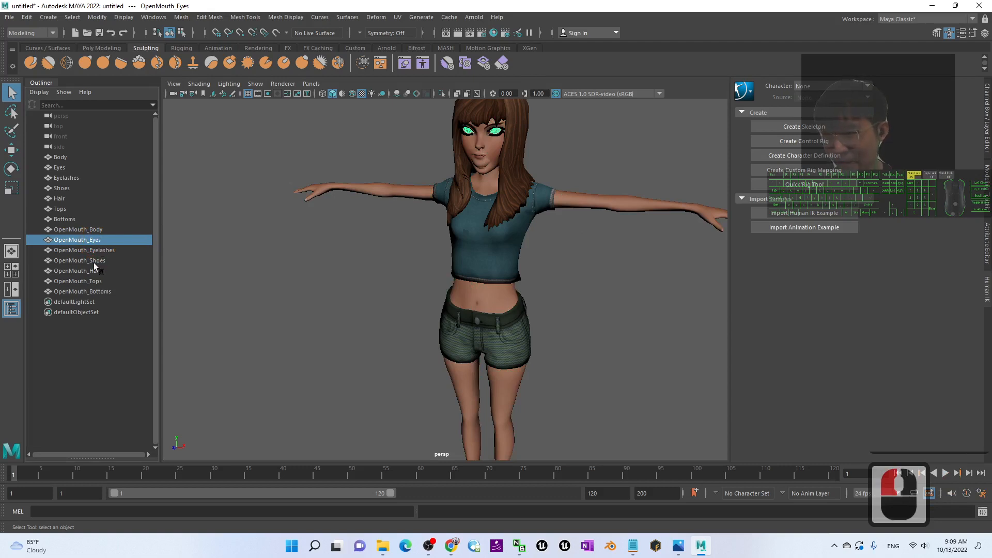
left_click(90, 251)
left_click(84, 241)
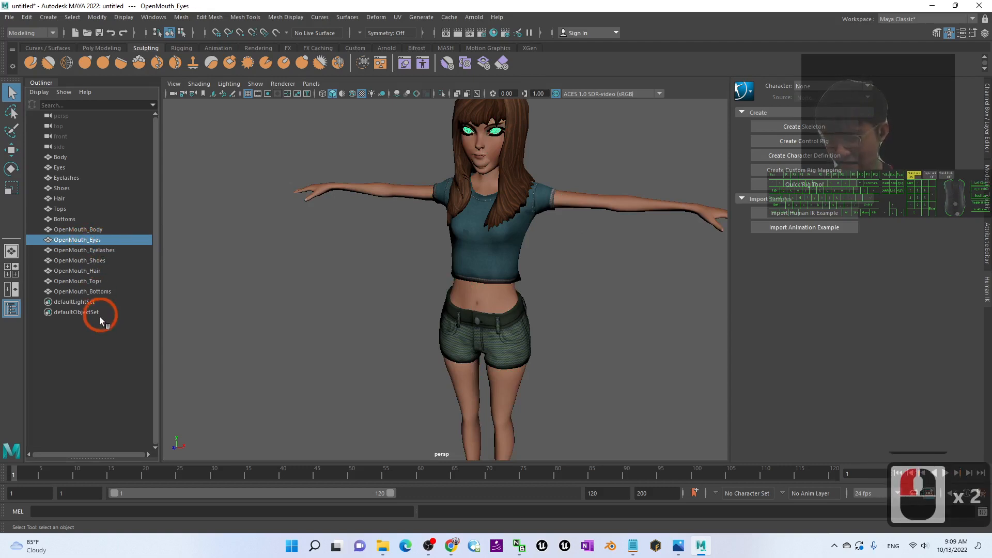
left_click(86, 288, "shift")
key("Delete")
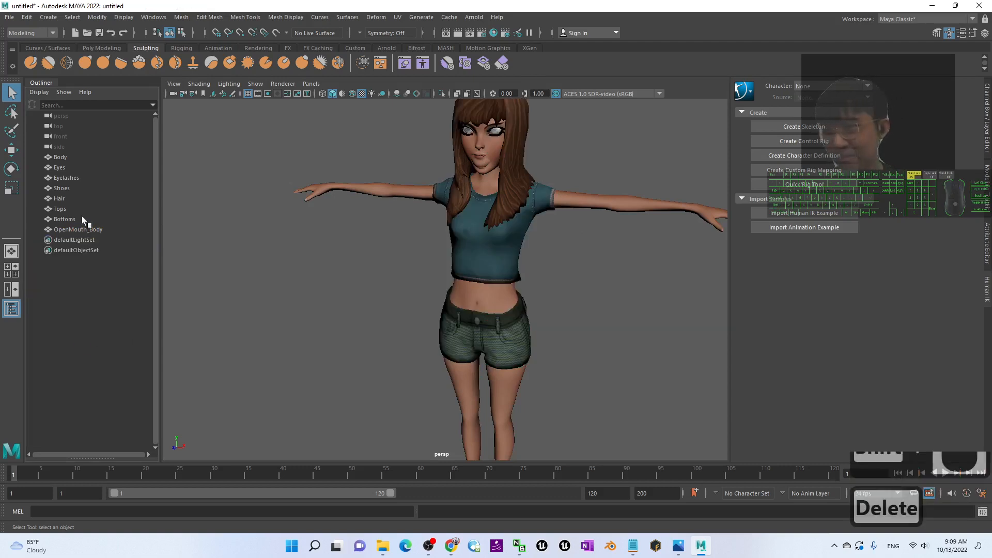
Step: Create a blend shape on the Body mesh using OpenMouth_Body as the target
left_click(78, 229)
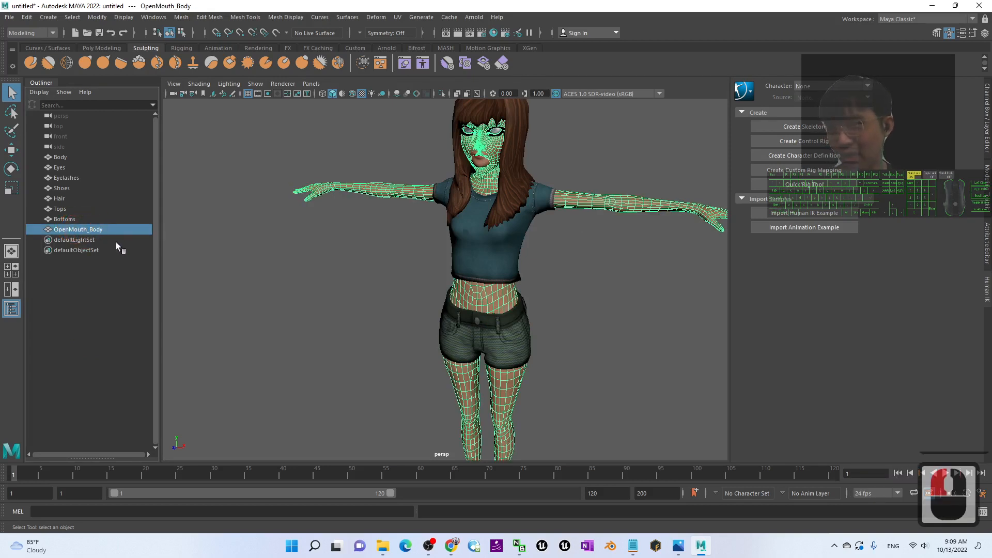
left_click(63, 157, "ctrl")
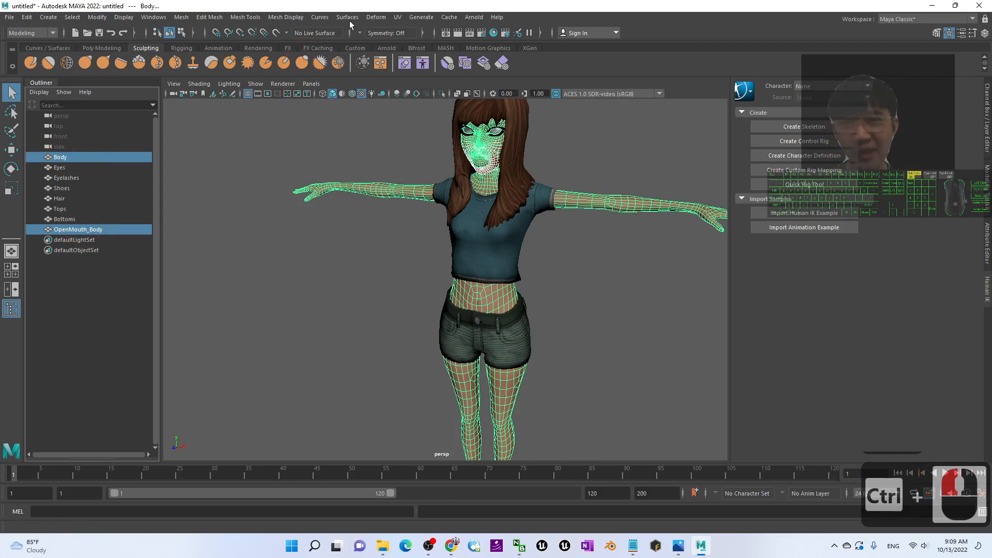
left_click(375, 18)
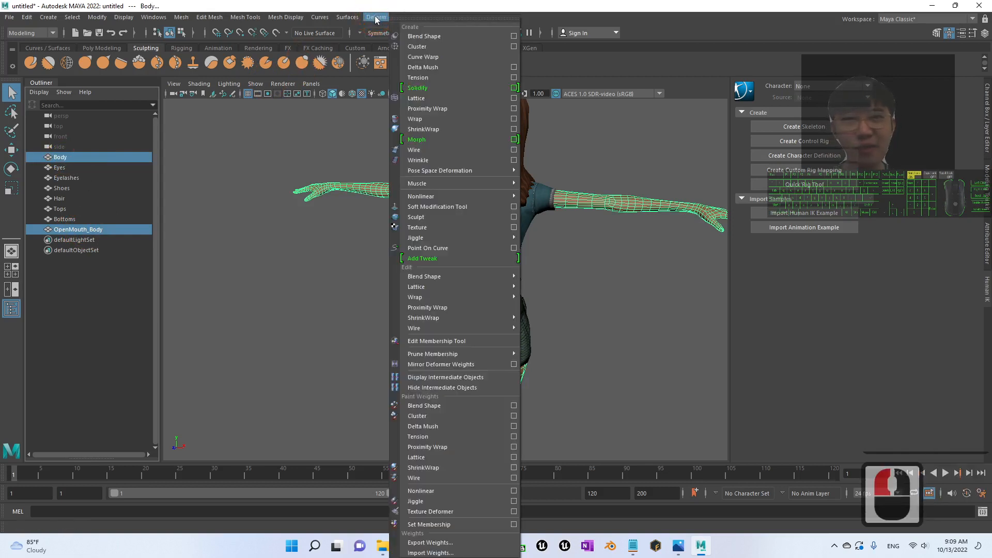
left_click(425, 36)
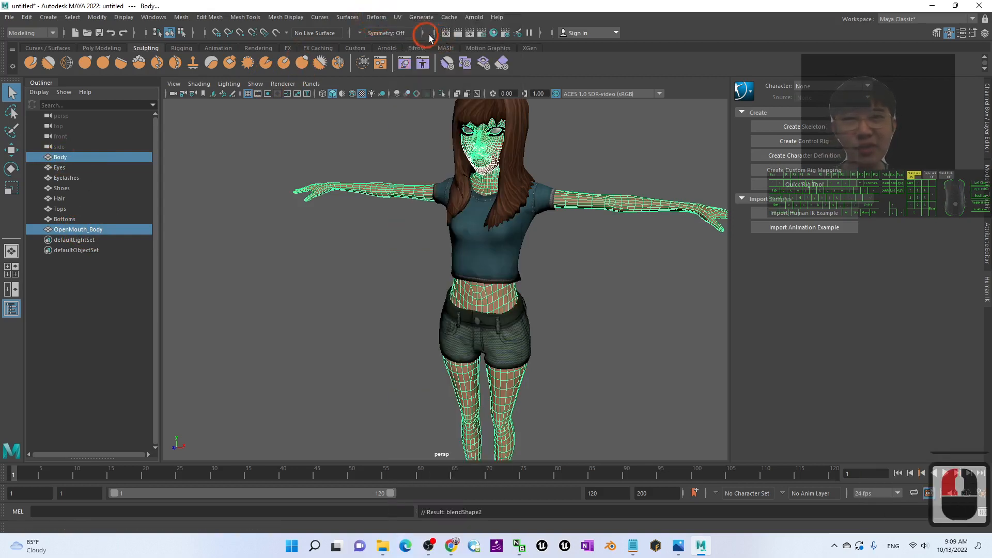
Step: Delete the OpenMouth_Body mesh from the scene
left_click(309, 261)
left_click(71, 230)
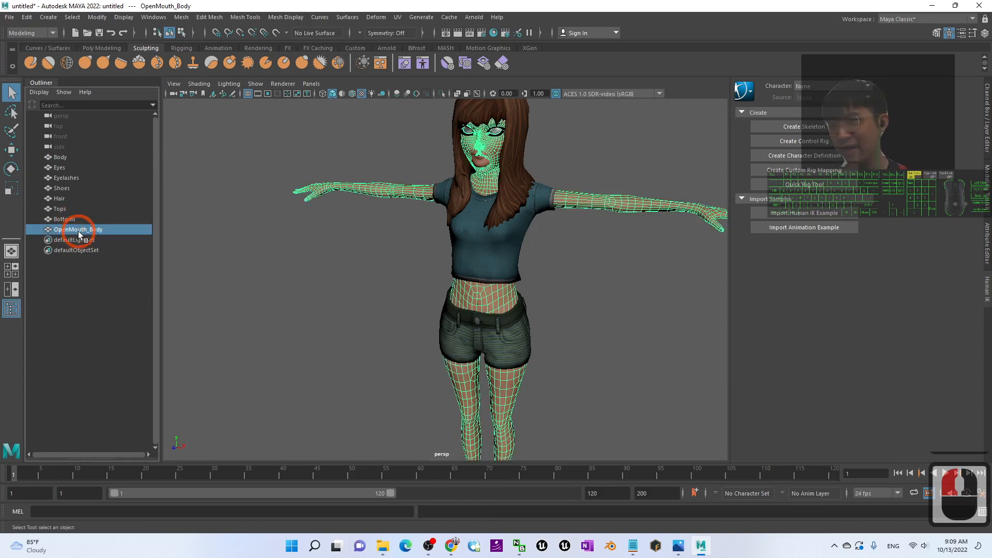
key("Delete")
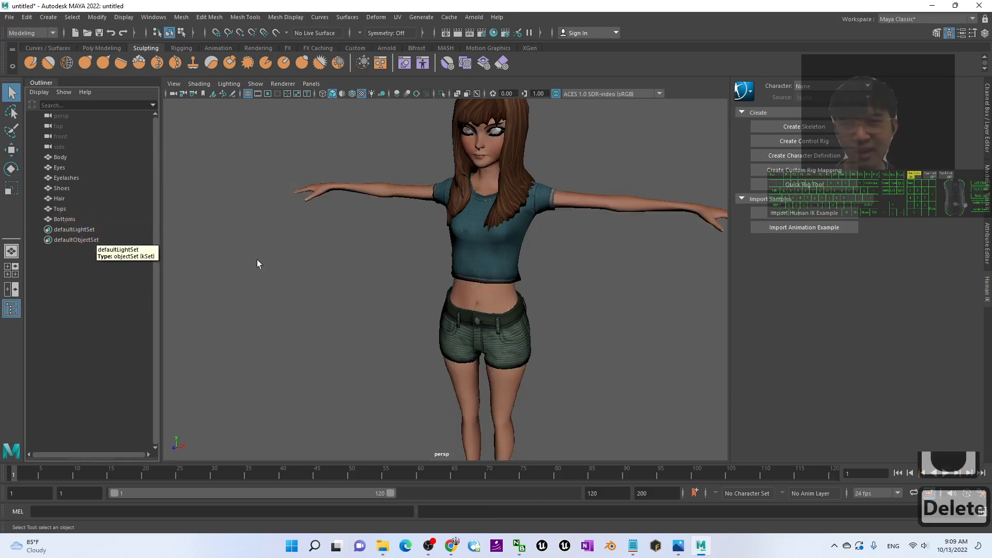
Step: Test the Happy_Body and OpenMouth_Body weights on the face in the Shape Editor, return both to 0.000 and close it
scroll(597, 280, "up", 2)
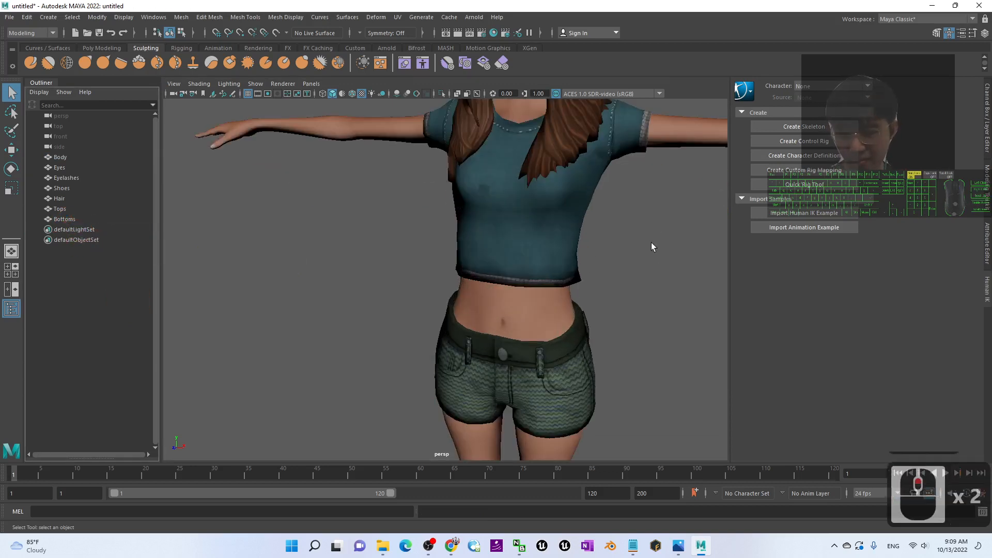
left_click_drag(651, 244, 601, 251, "alt")
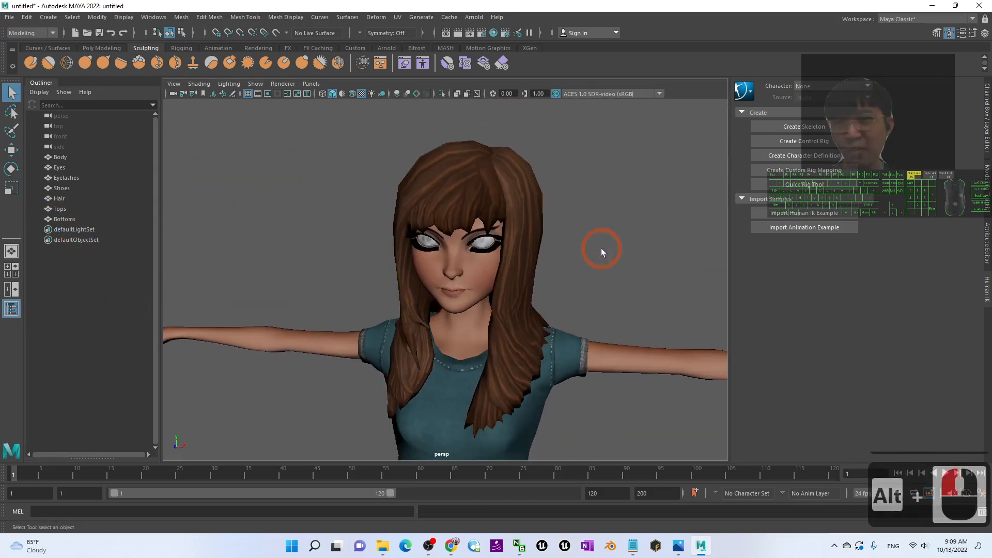
left_click(405, 64)
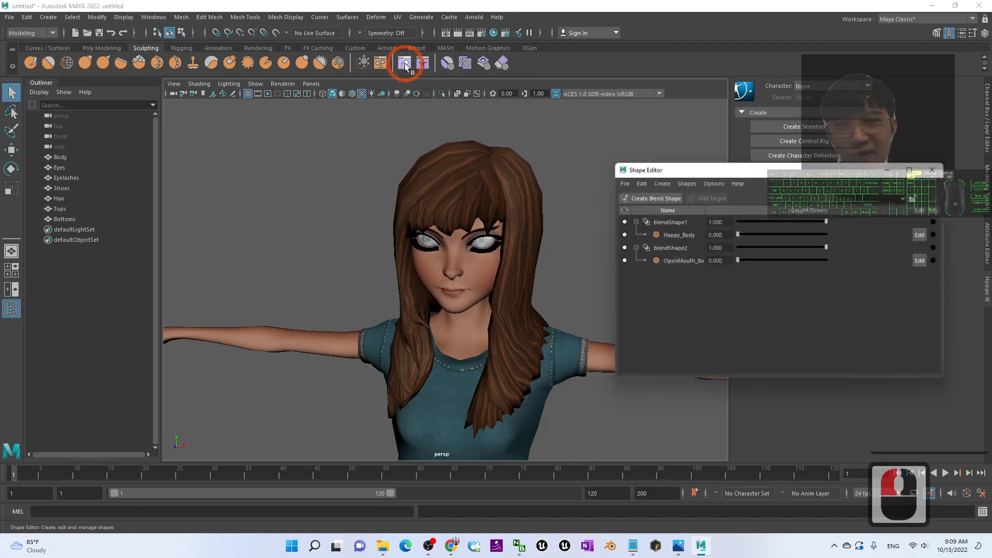
mouse_move(738, 234)
left_mouse_down()
mouse_move(860, 241)
mouse_move(732, 221)
left_mouse_up()
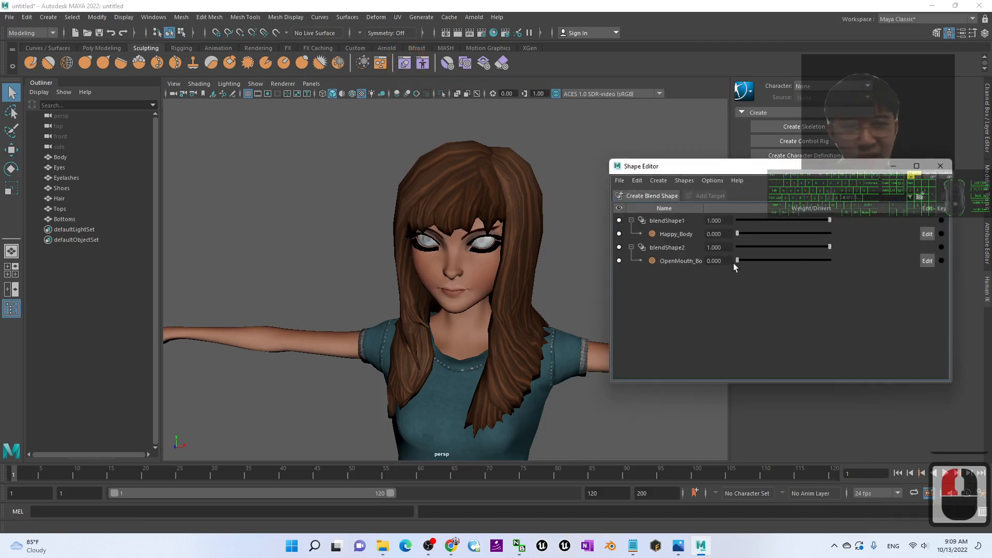
left_click_drag(737, 261, 696, 251)
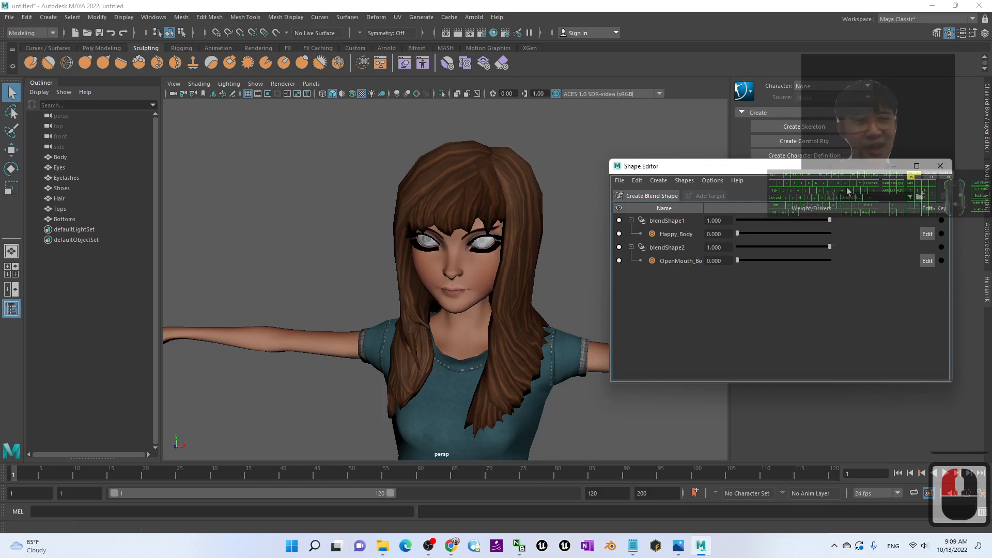
left_click(215, 199)
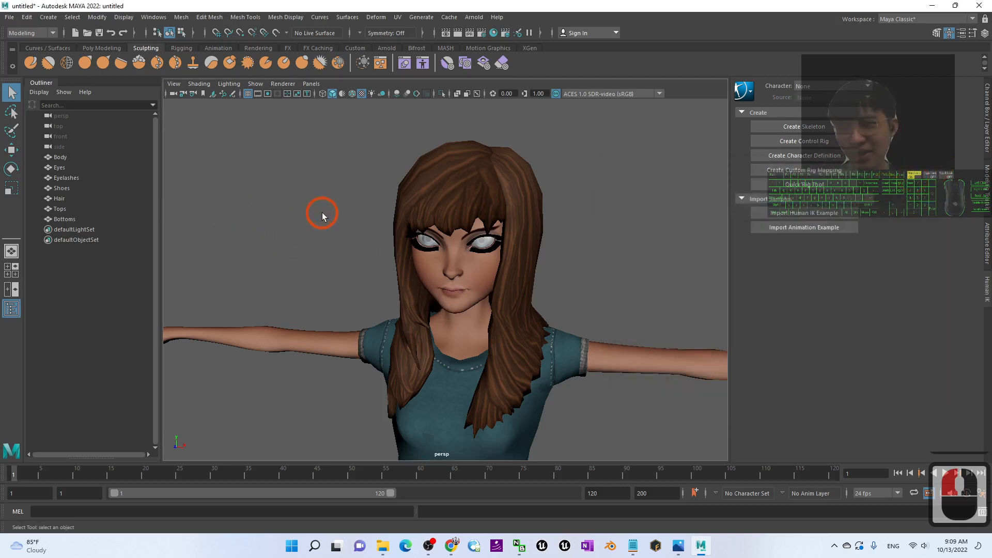
Step: Switch to Photos and examine the Fuse to UE5 cover image cover.jpg in a maximized window, with Maya minimized
scroll(590, 324, "down", 3)
mouse_move(674, 529)
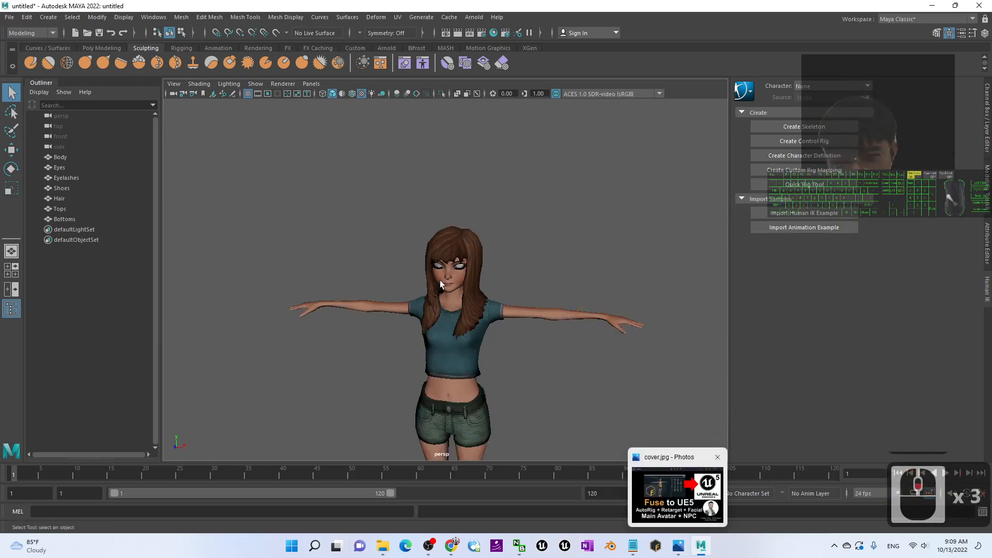
scroll(439, 280, "up", 3)
left_click(681, 546)
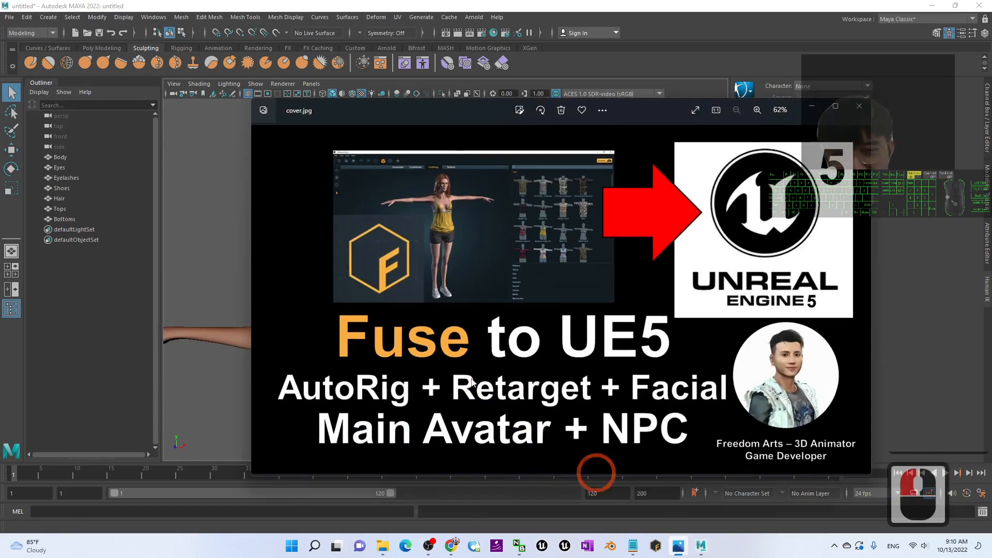
left_click(262, 331)
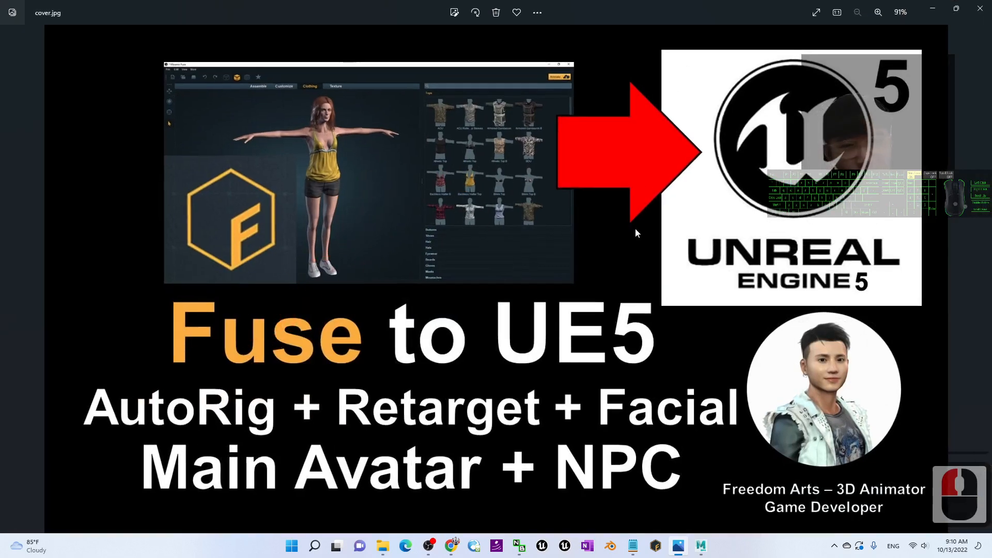
left_click(700, 546)
left_click(432, 310)
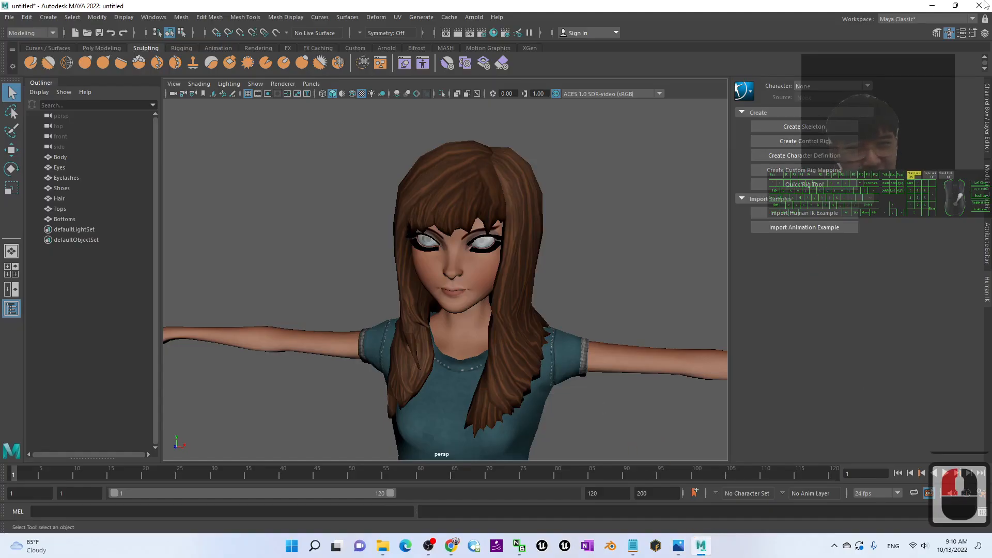
left_click(931, 7)
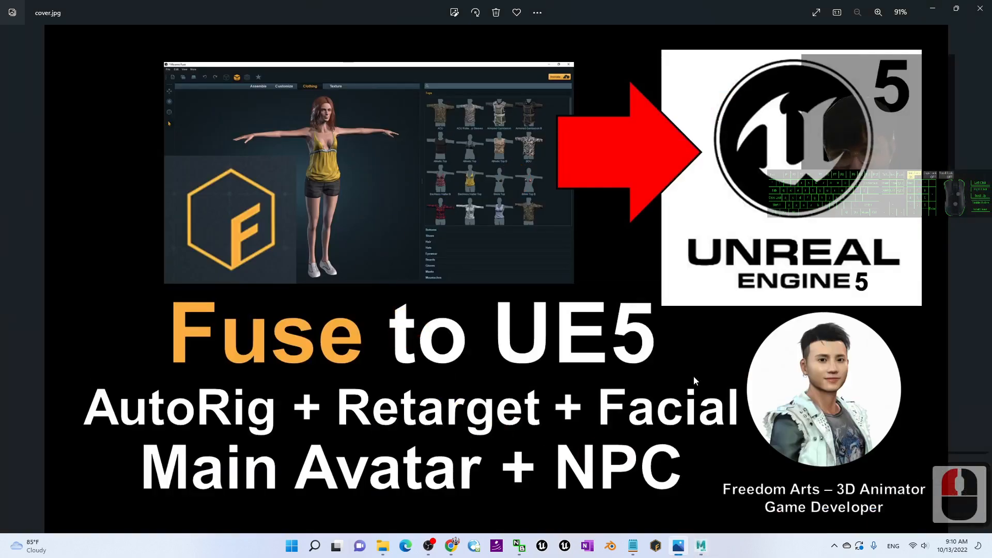
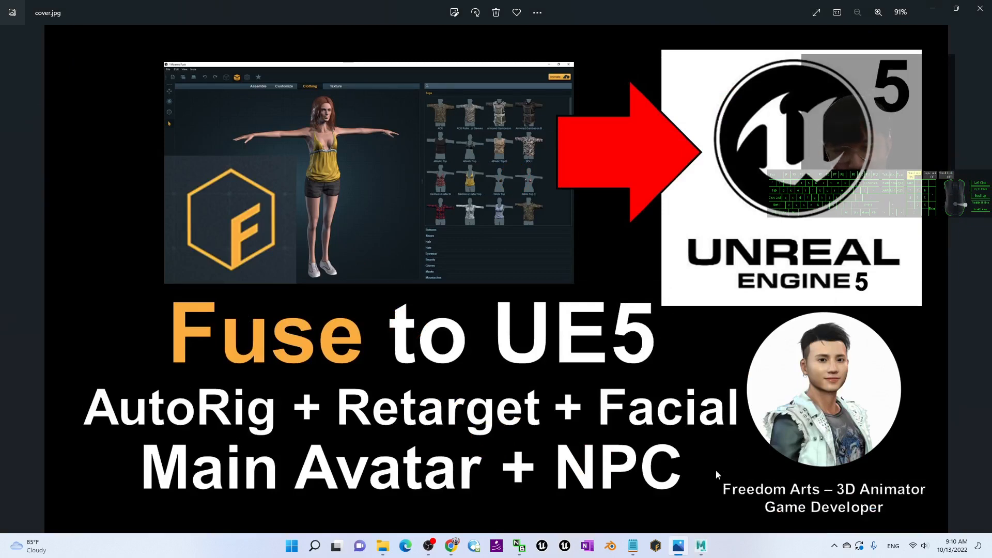
Step: Switch back to Maya and examine the clothed avatar and its Body mesh from several angles
left_click(703, 550)
scroll(478, 296, "down", 5)
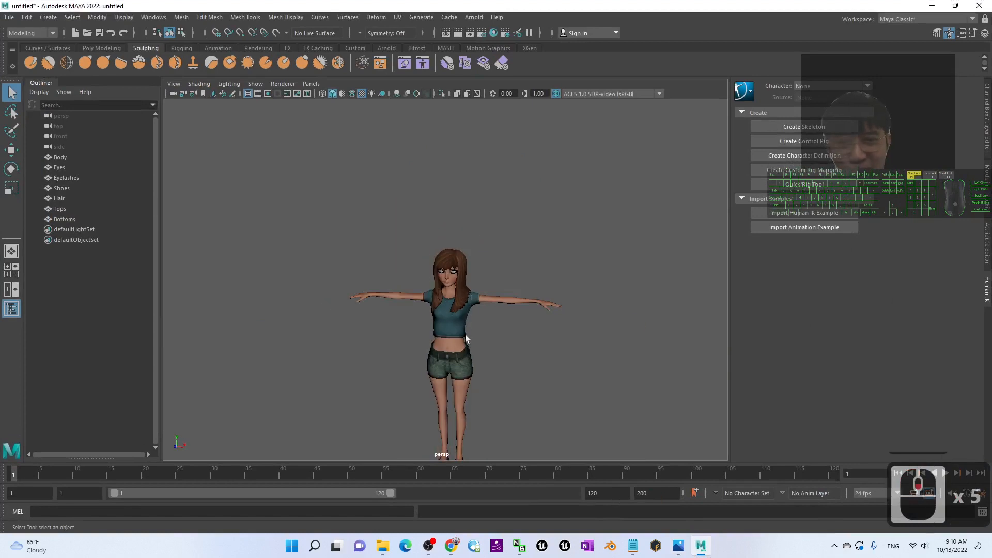
left_click(458, 321)
double_click(531, 321)
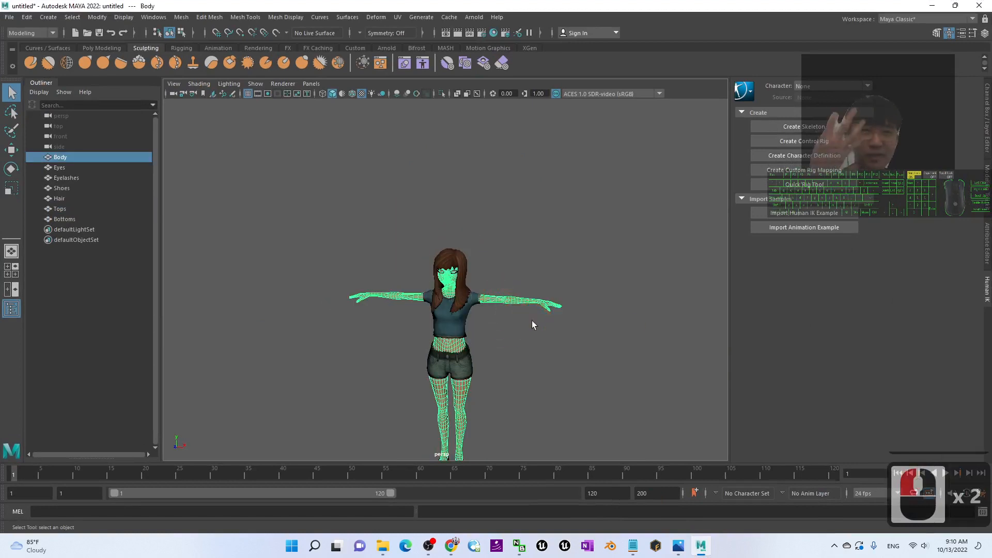
scroll(529, 331, "up", 2)
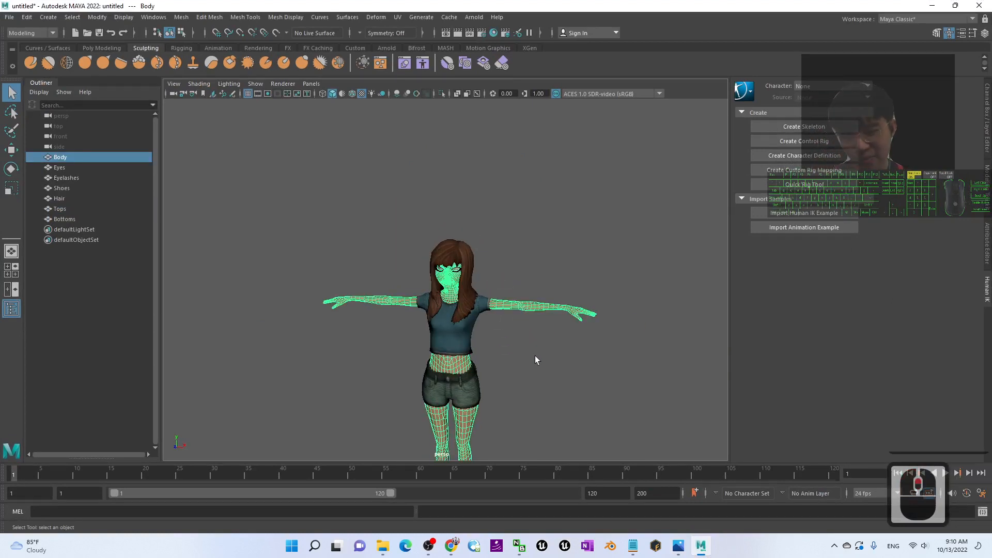
middle_click_drag(538, 363, 535, 301, "alt")
left_click_drag(535, 301, 518, 301, "alt")
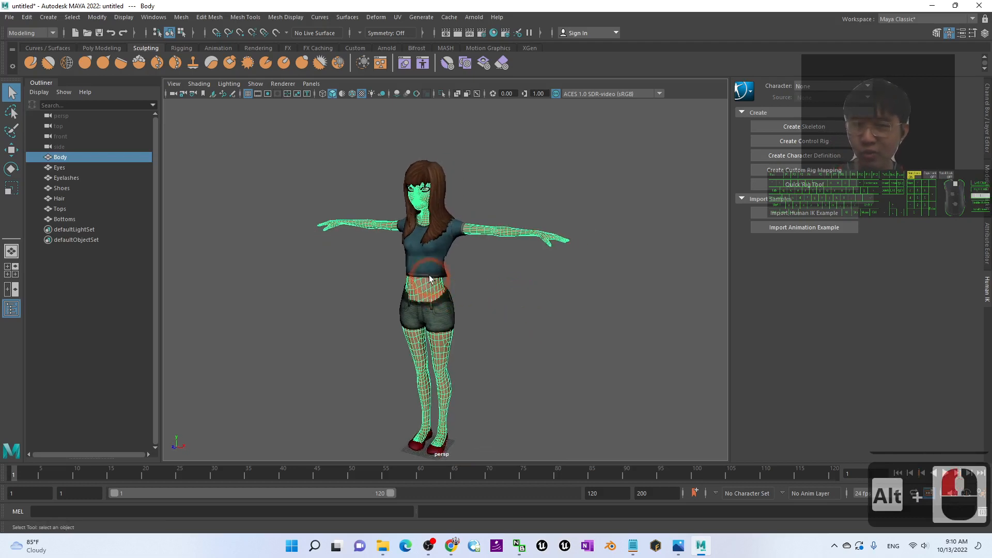
scroll(427, 277, "up", 2)
left_click(313, 235)
left_click_drag(325, 289, 474, 193, "alt")
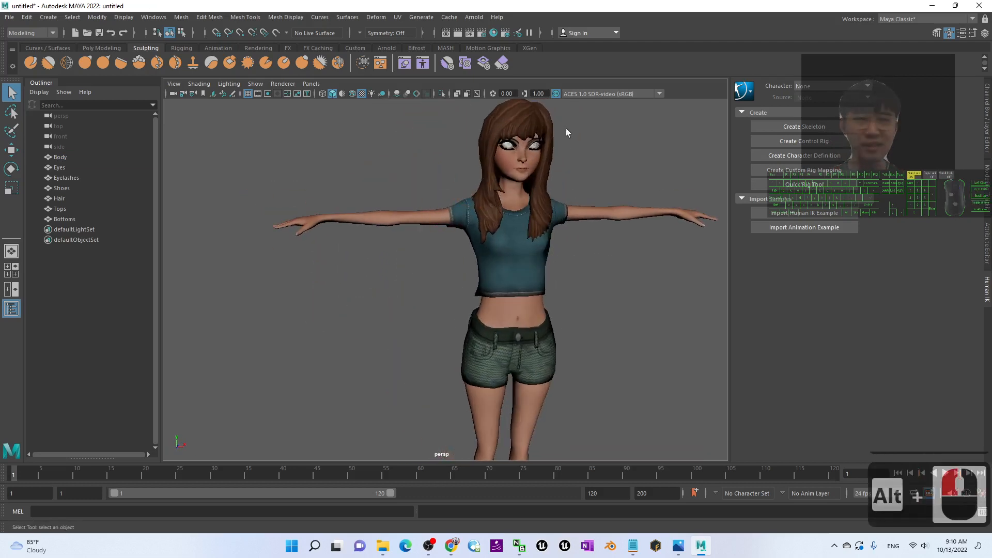
left_click_drag(348, 307, 436, 255, "alt")
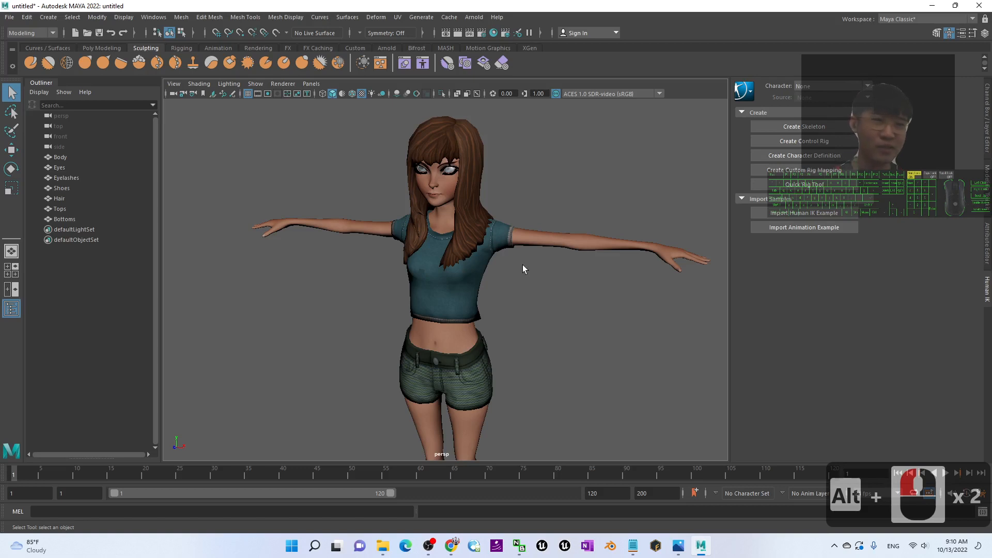
left_click(538, 242)
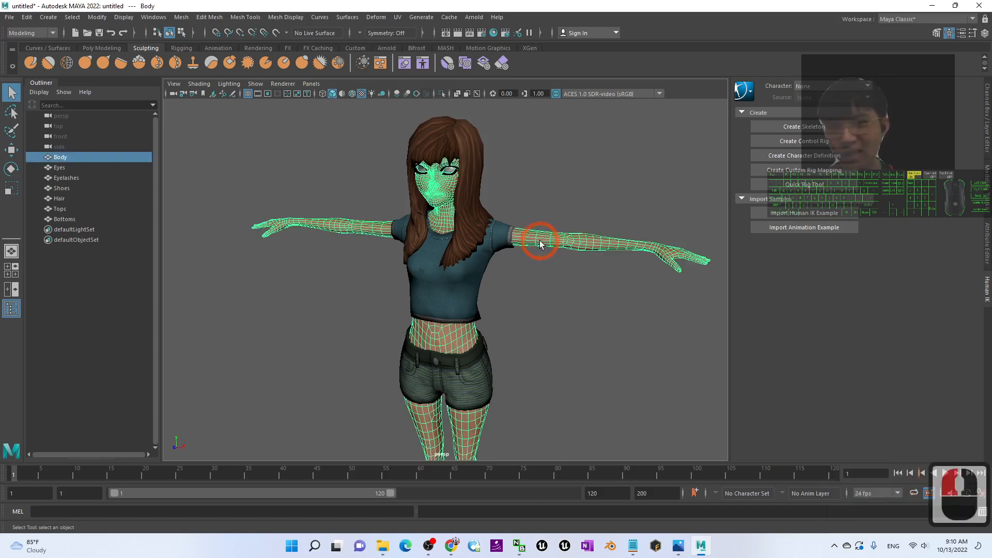
left_click(590, 301)
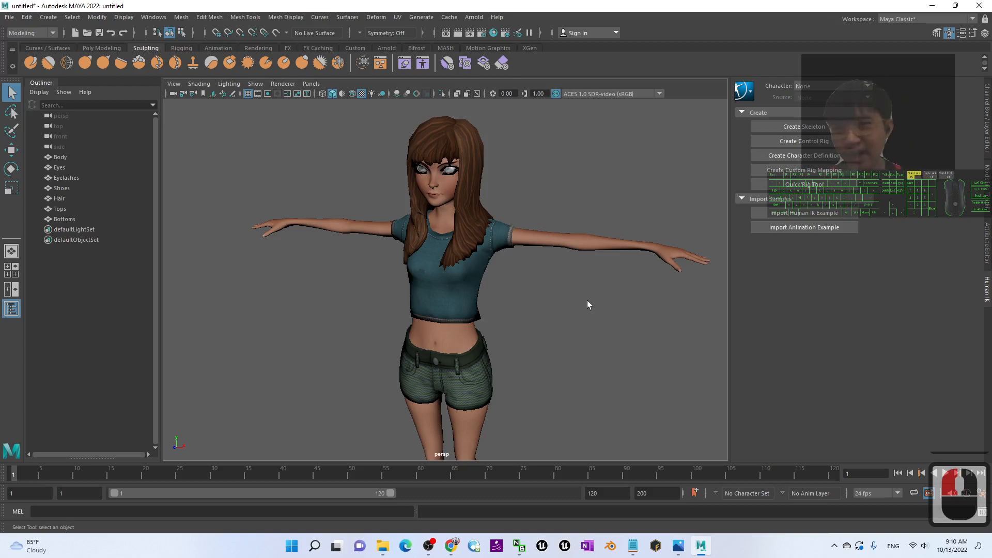
left_click(336, 122)
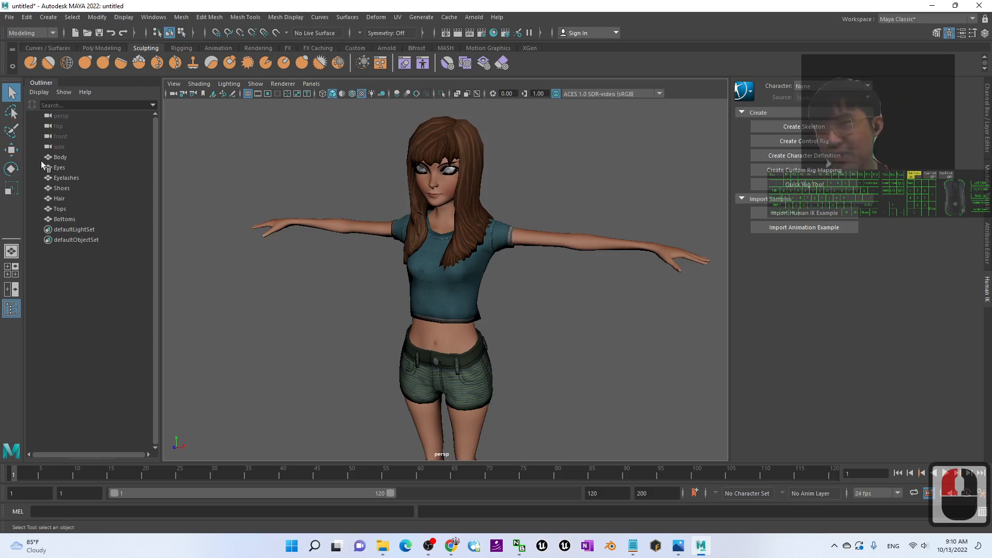
Step: Select all avatar meshes from Body through Bottoms and open the Quick Rig tool
left_click(59, 157)
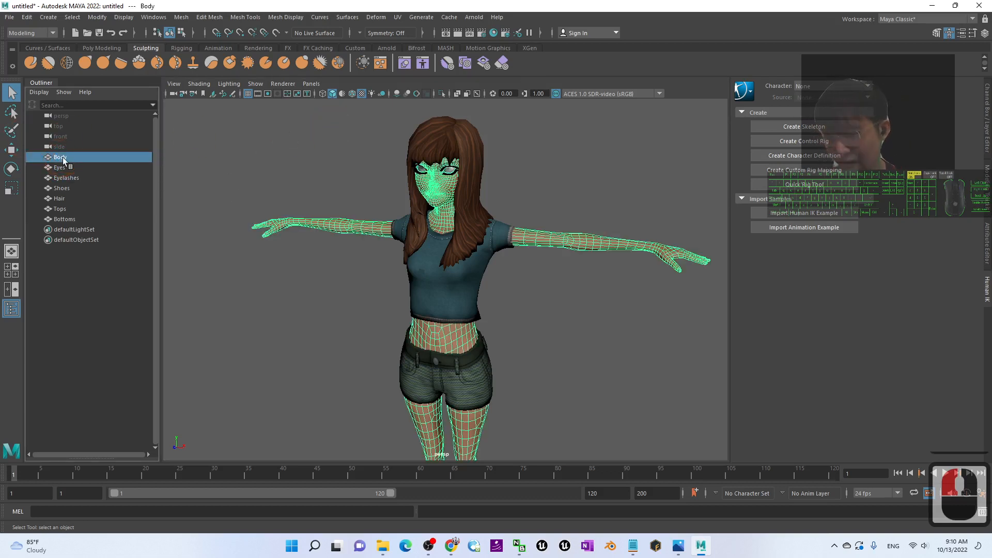
left_click(72, 219, "shift")
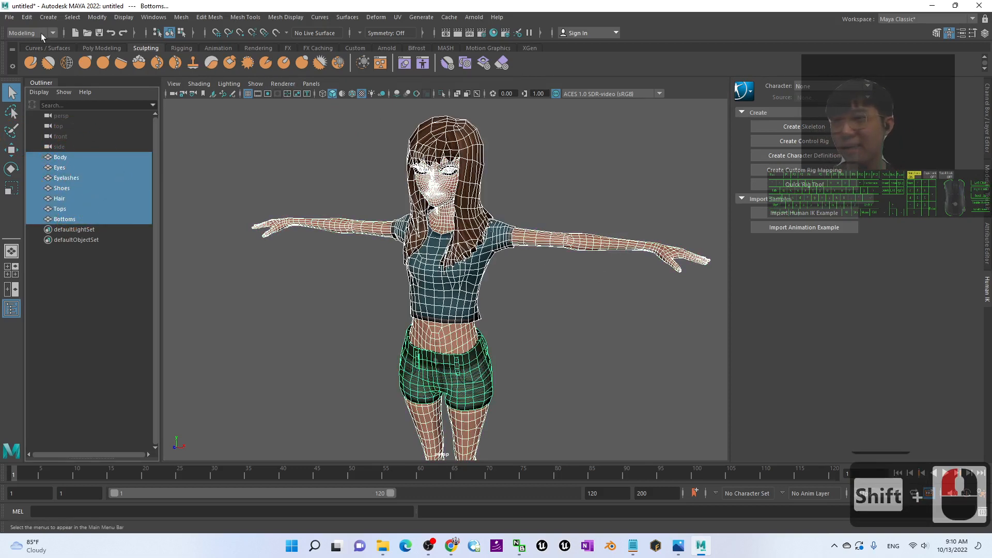
left_click(182, 48)
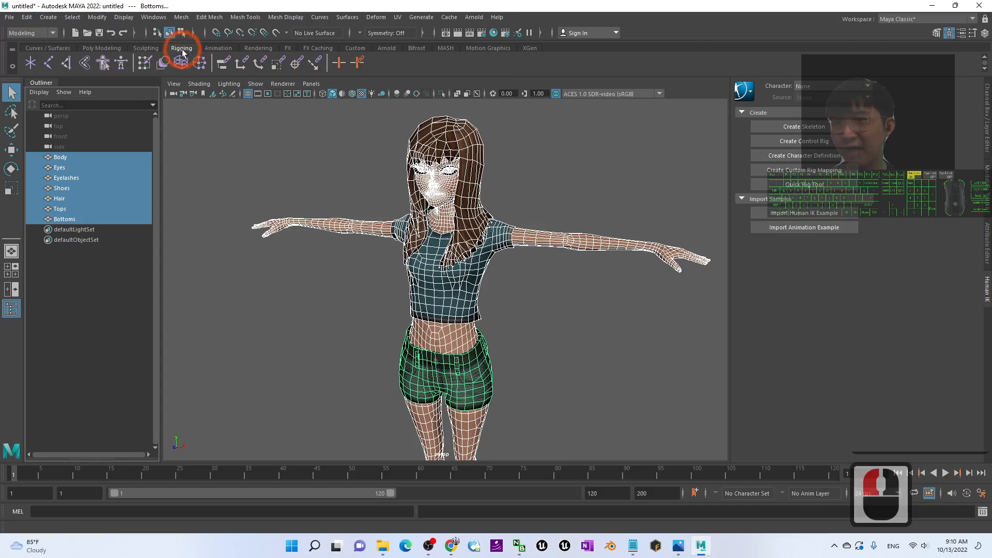
left_click(105, 65)
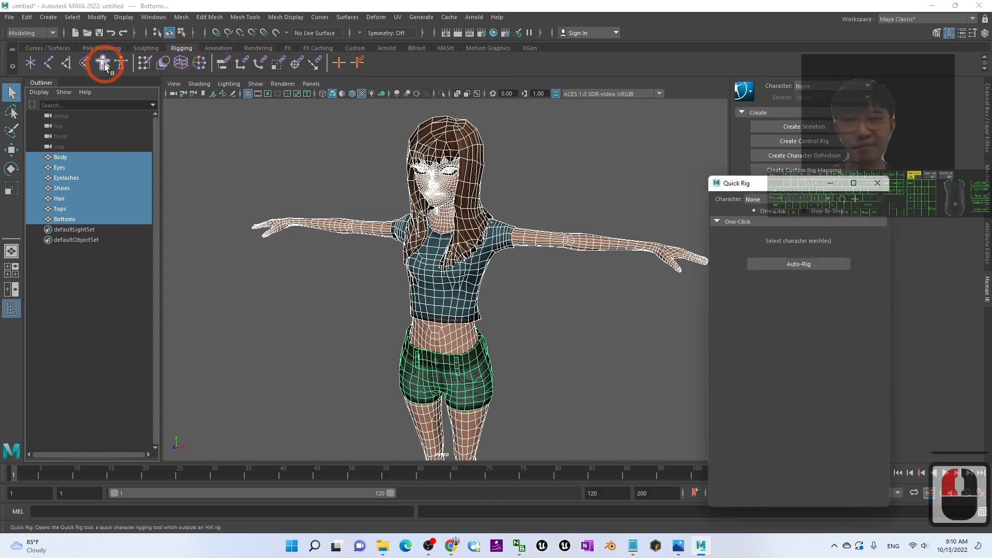
Step: Set Quick Rig to Step-By-Step mode and create a new character
left_click(807, 211)
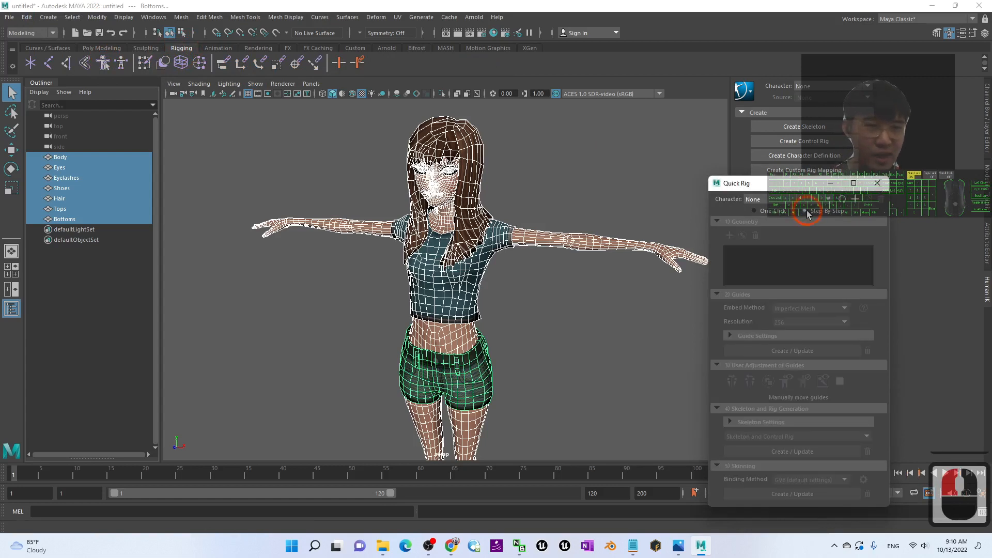
left_click(766, 211)
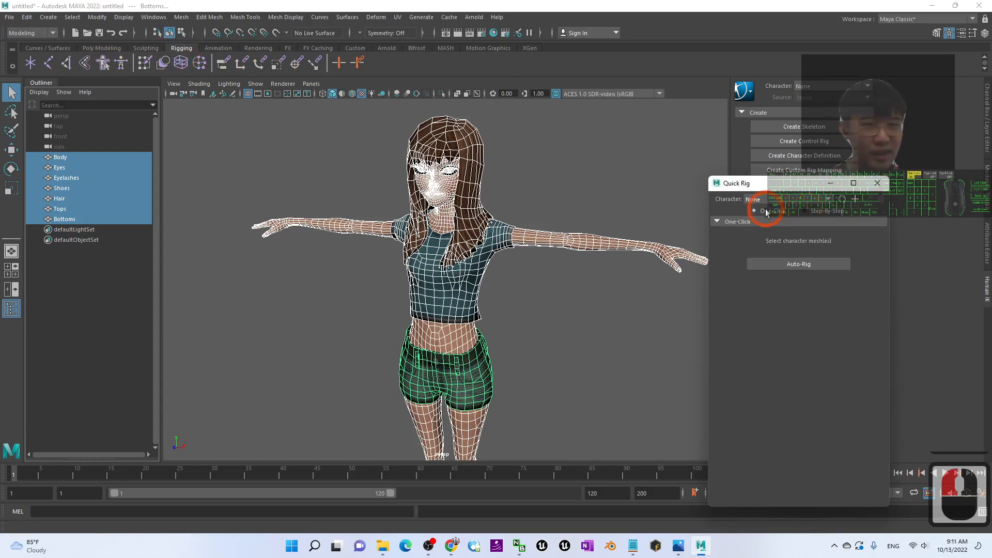
left_click(807, 210)
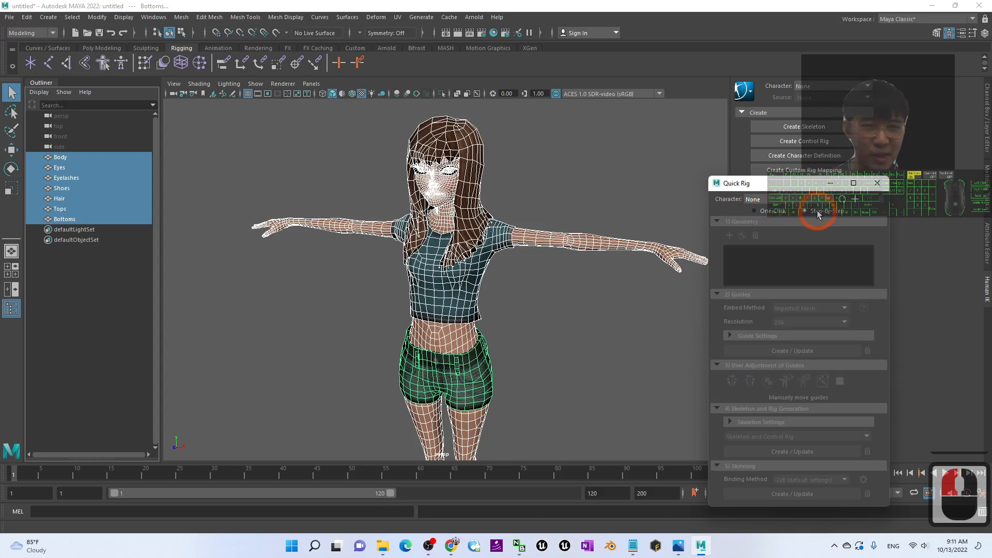
left_click(855, 199)
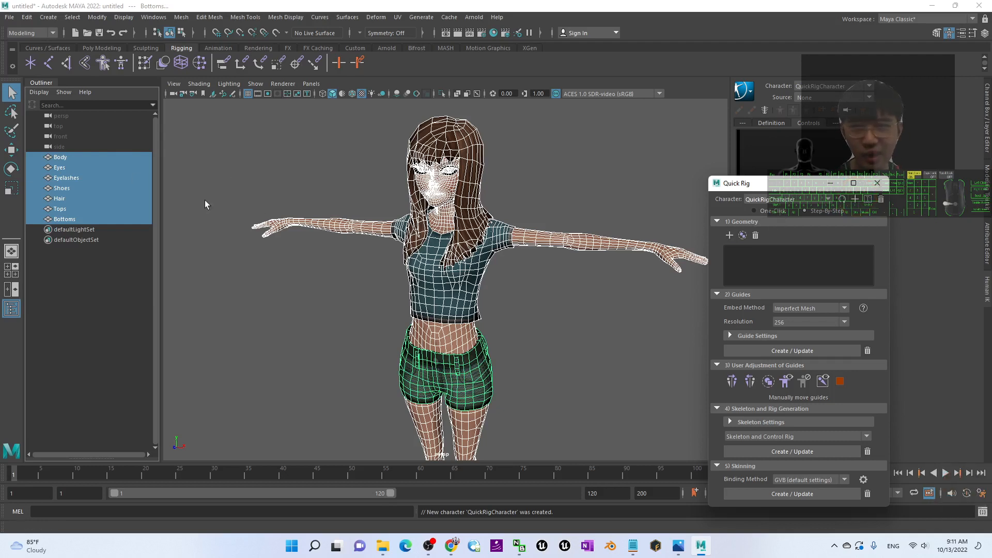
Step: Add the selected meshes to the Quick Rig geometry and create guides with the Imperfect Mesh method at resolution 256
left_click(742, 235)
scroll(796, 267, "down", 1)
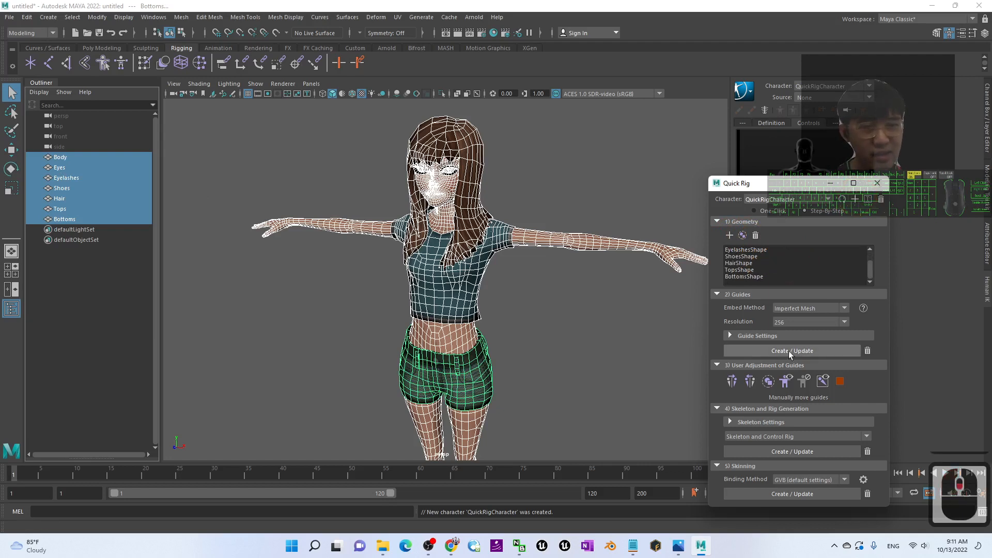
left_click(831, 352)
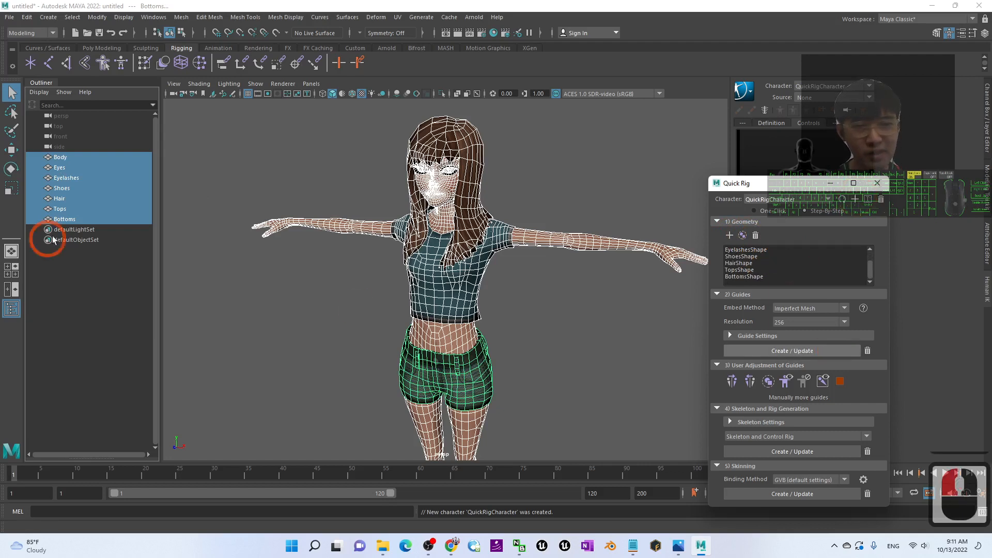
scroll(582, 298, "down", 2)
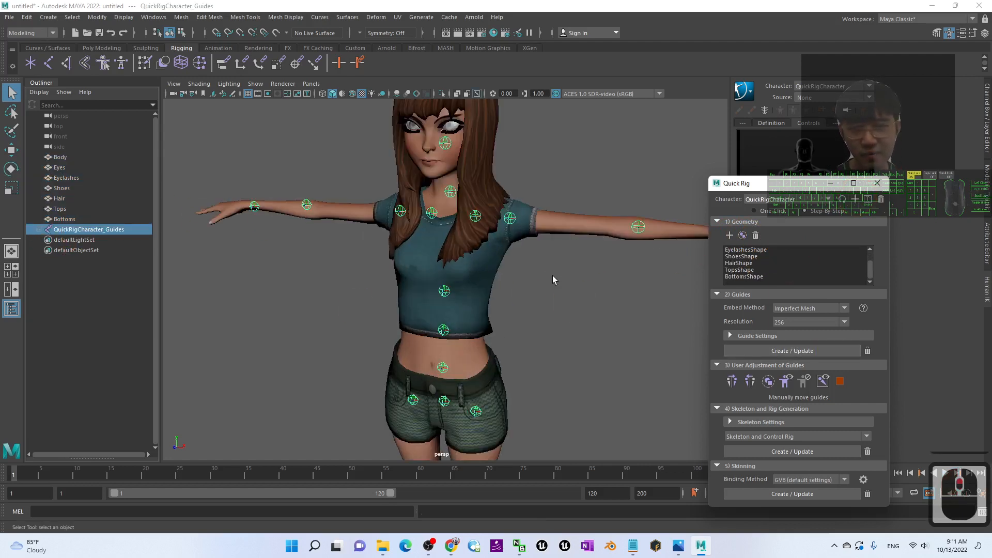
Step: Move the RightForeArm guide slightly inward and down the arm toward the elbow, then deselect it
left_click_drag(558, 354, 343, 237, "alt")
scroll(674, 214, "up", 2)
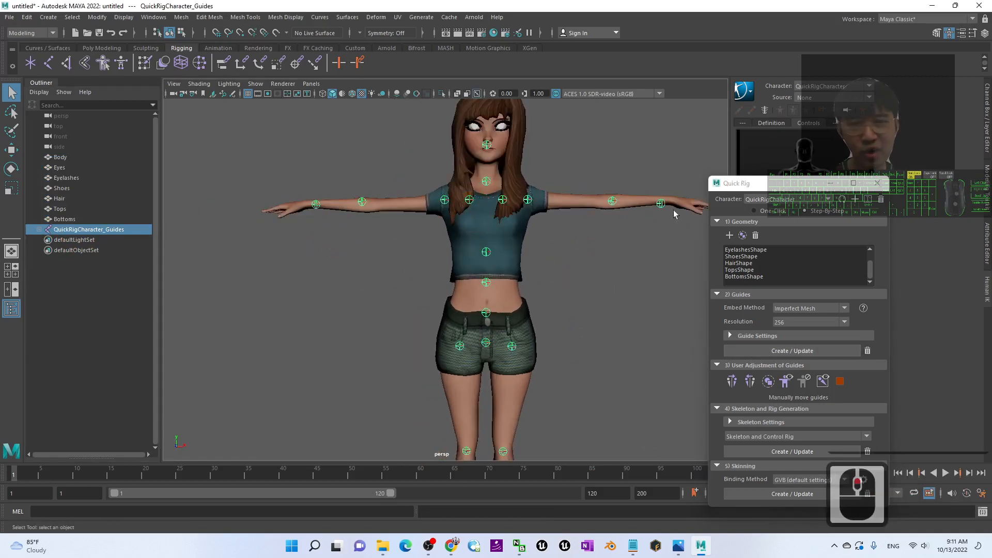
left_click_drag(641, 284, 633, 288, "alt")
middle_click_drag(628, 293, 540, 383, "alt")
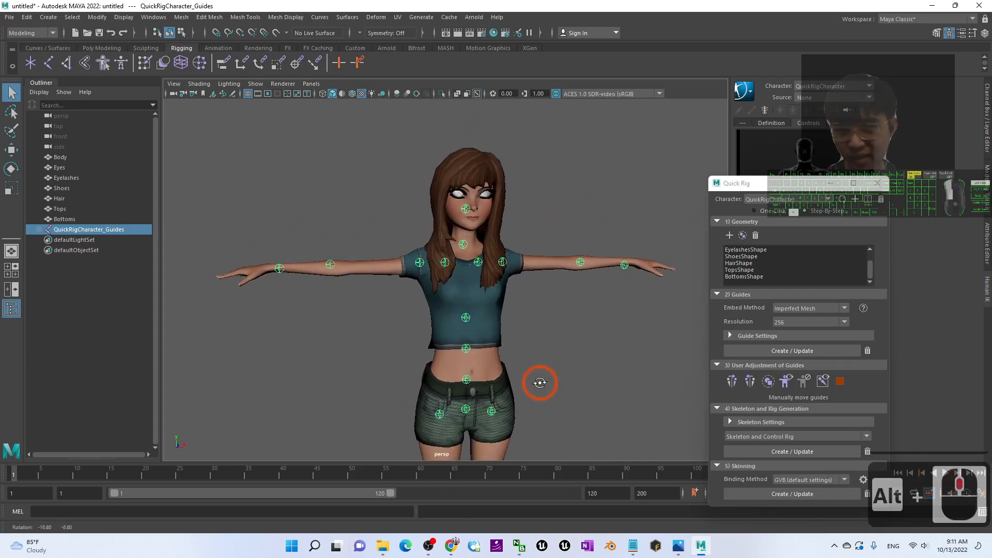
scroll(214, 313, "up", 2)
scroll(314, 300, "down", 1)
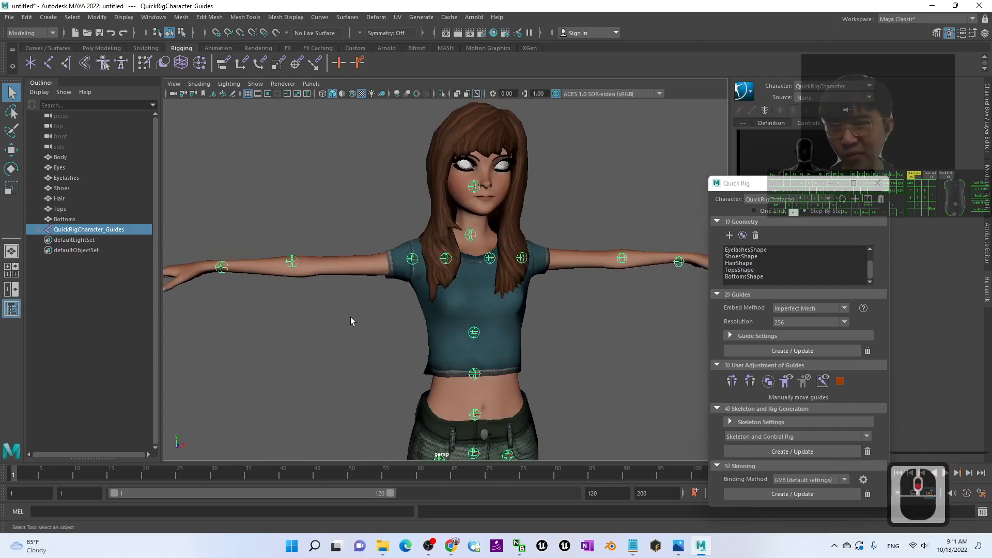
left_click_drag(350, 317, 286, 272, "alt")
left_click(284, 260)
left_click(288, 261)
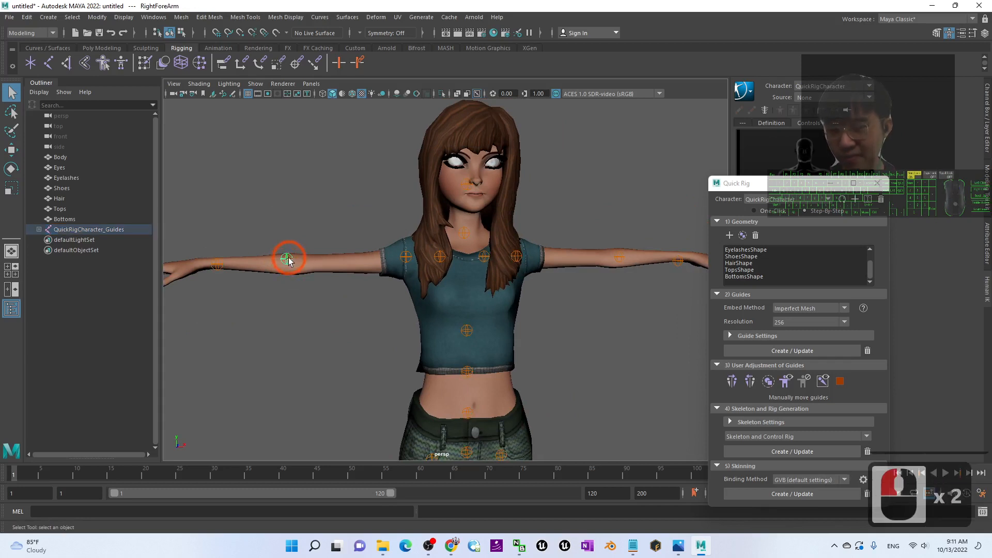
key("w")
left_click_drag(327, 232, 331, 235)
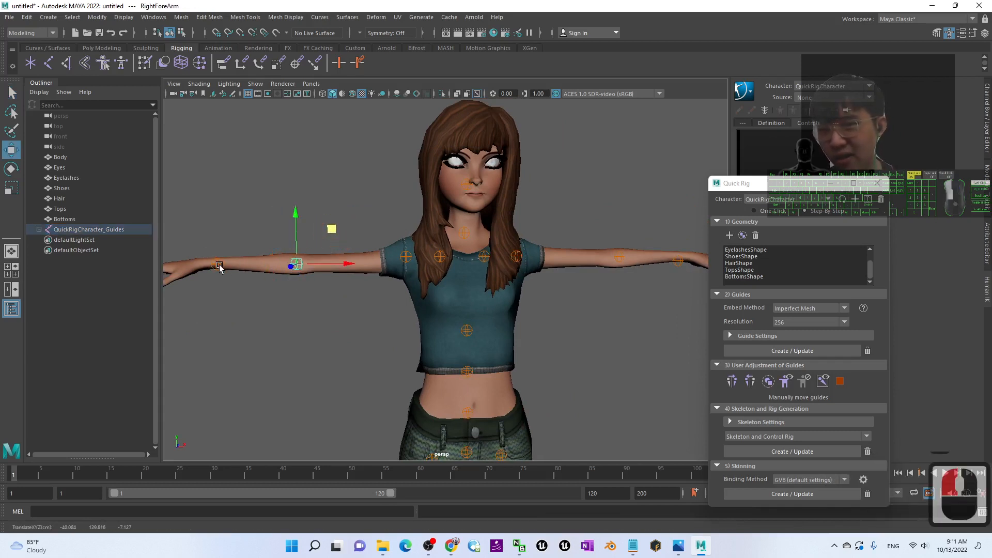
left_click(266, 252)
left_click(287, 326)
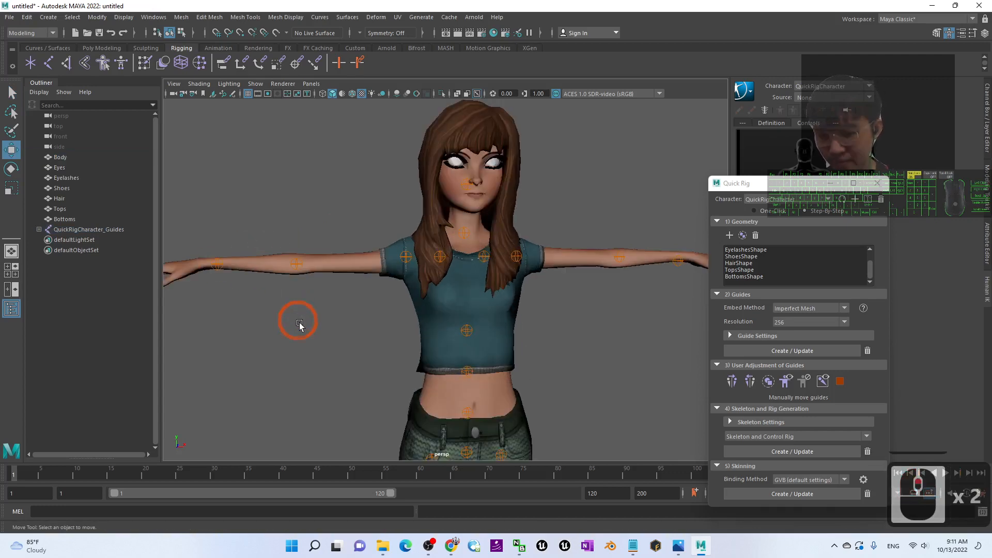
Step: Move the RightHand guide slightly outward along the arm to sit at the wrist
middle_click_drag(282, 342, 316, 324, "alt")
left_click(300, 285)
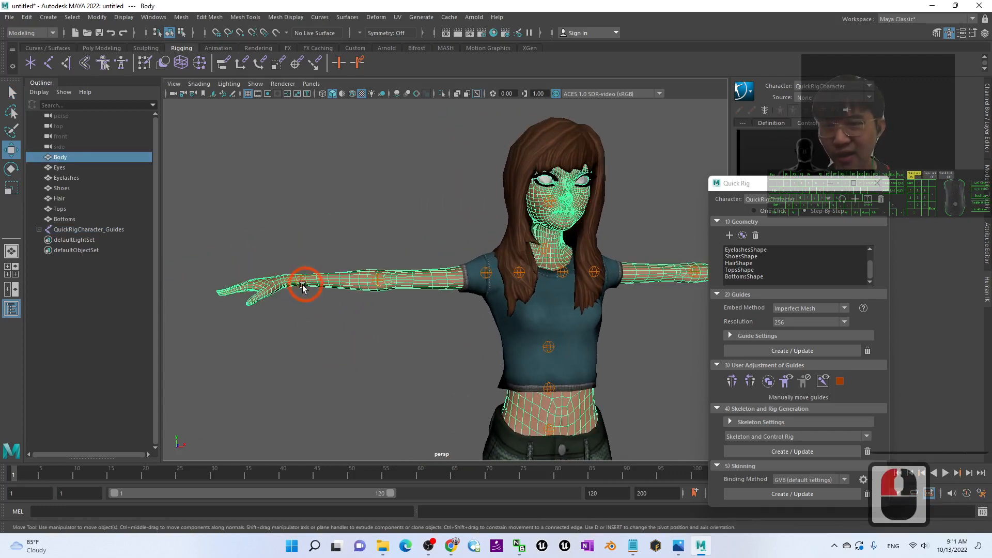
left_click(301, 282)
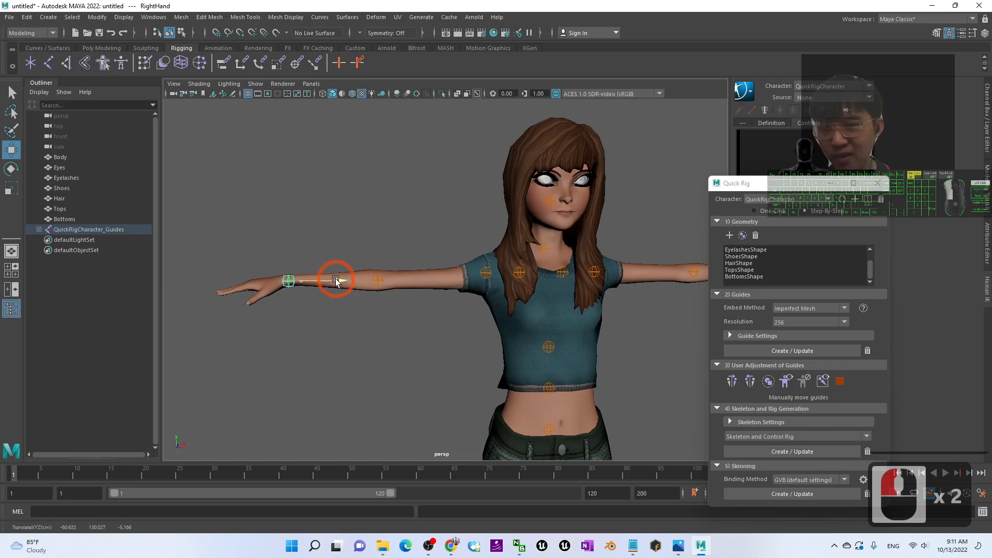
left_click_drag(343, 281, 496, 354, "alt")
Step: Move the LeftHand guide slightly outward and up onto the wrist and check its placement from above and in front
right_click_drag(496, 354, 540, 364, "alt")
left_click_drag(541, 361, 579, 326, "alt")
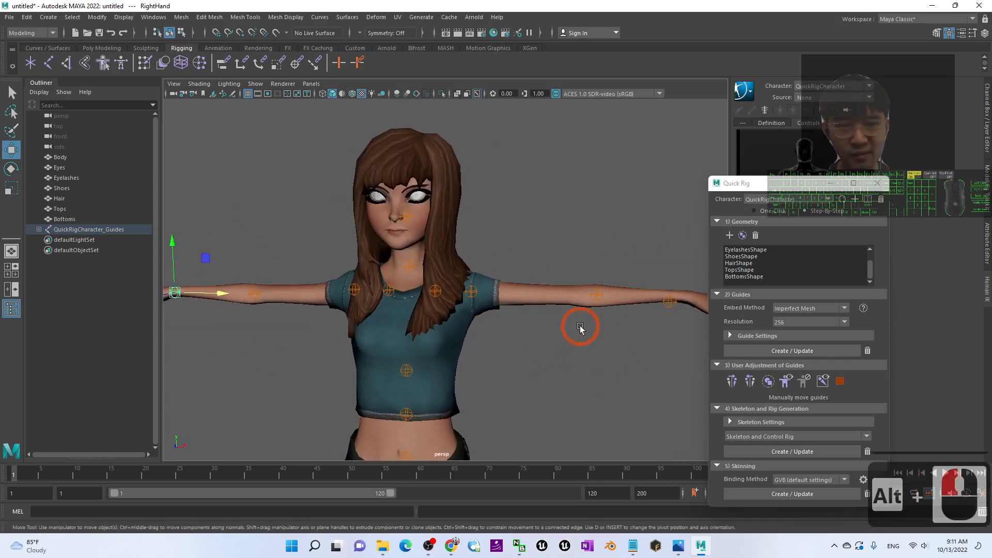
left_click(592, 297)
left_click_drag(650, 297, 513, 381)
left_click(562, 316)
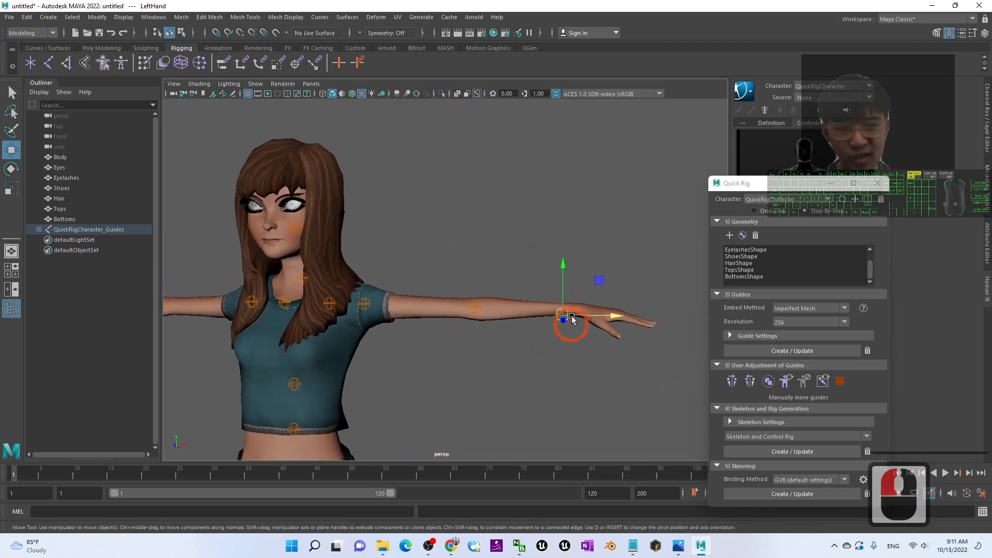
left_click_drag(597, 288, 607, 281)
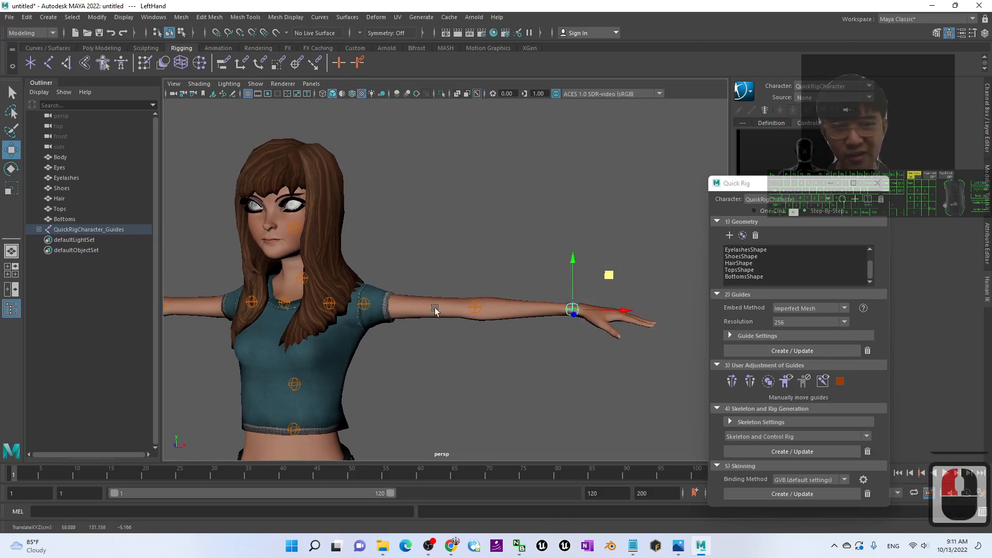
left_click_drag(467, 273, 485, 310, "alt")
left_click_drag(556, 399, 515, 372, "alt")
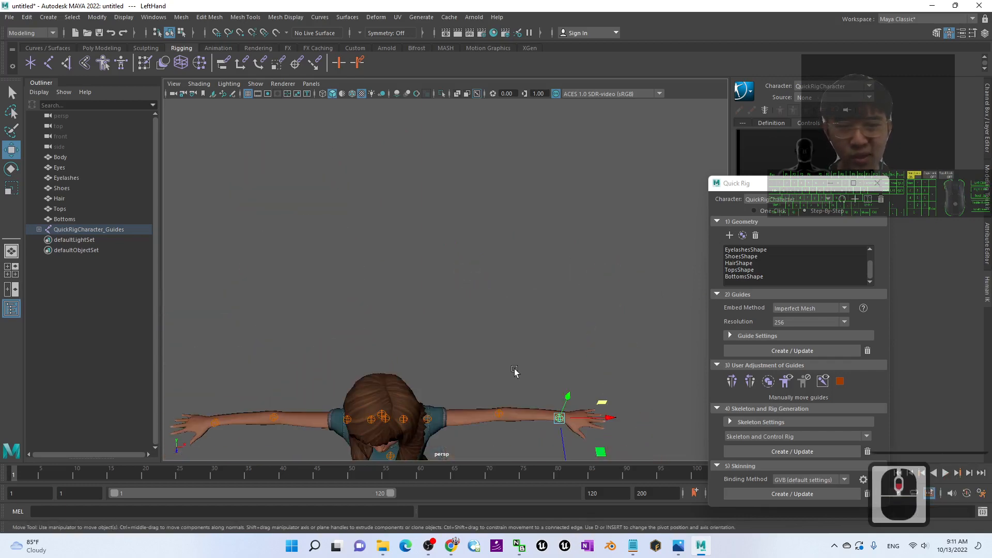
left_click_drag(476, 423, 498, 372, "alt")
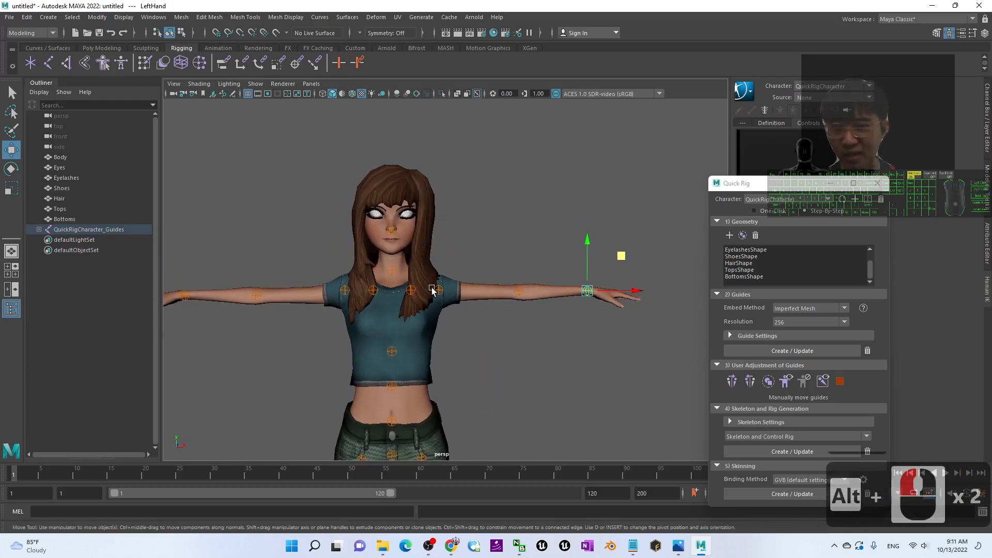
Step: Raise the group of hip and upper-leg guides around the shorts slightly and deselect them
scroll(520, 387, "down", 3)
middle_click_drag(502, 401, 499, 324, "alt")
left_click_drag(508, 331, 512, 327, "alt")
scroll(456, 319, "up", 2)
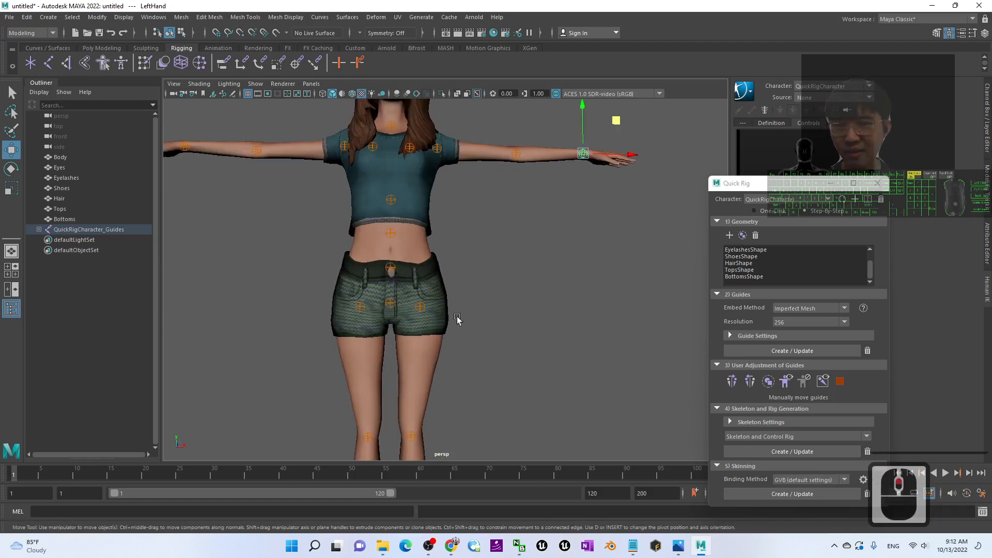
left_click_drag(305, 246, 470, 337)
left_click_drag(392, 217, 392, 215)
left_click(459, 315)
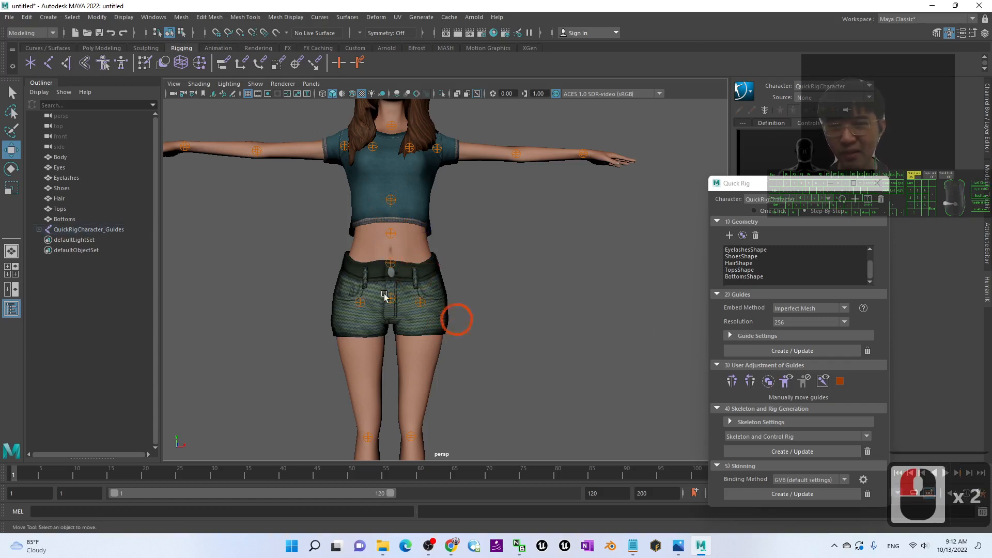
Step: Move the LeftLeg guide slightly up and outward at the knee
scroll(565, 361, "down", 3)
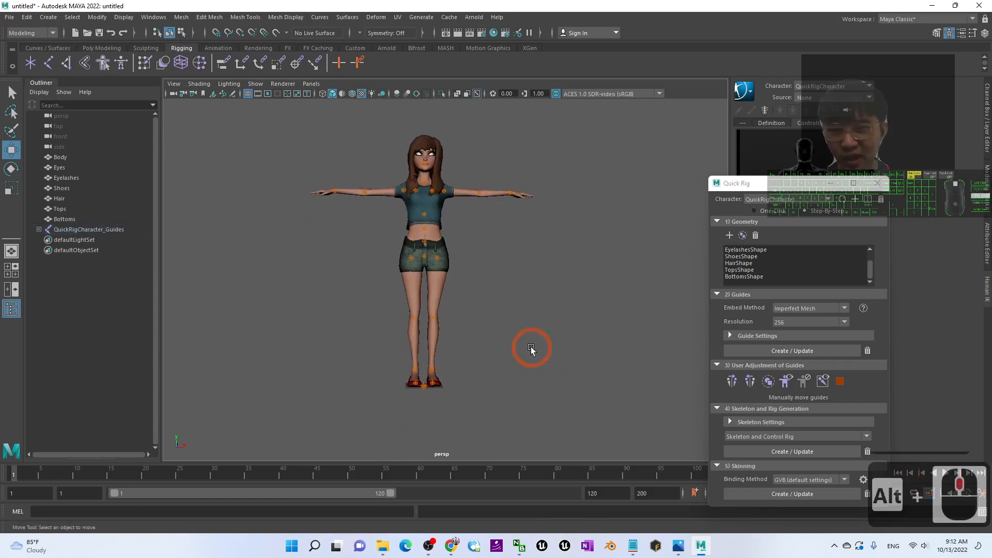
scroll(531, 347, "up", 3)
left_click(417, 365)
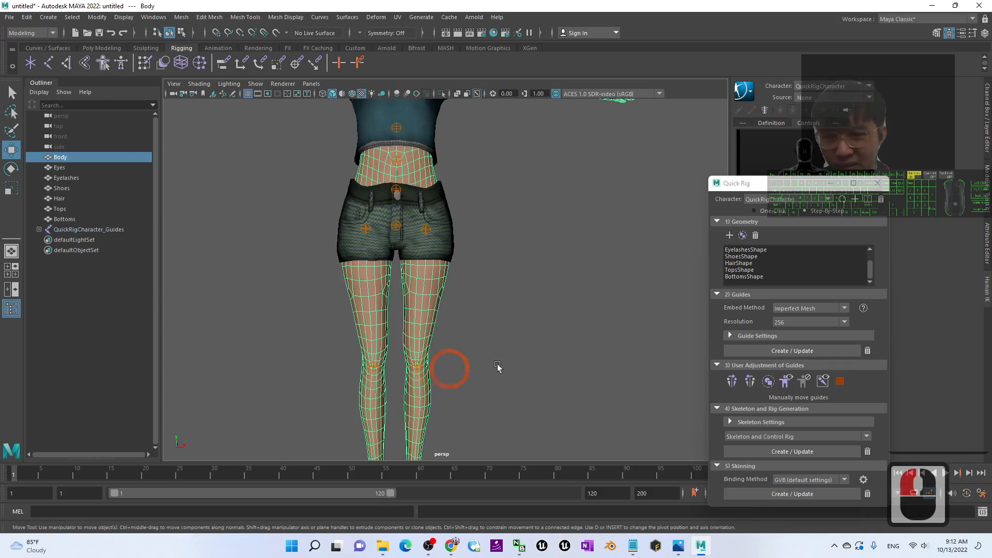
left_click(498, 367)
left_click(421, 368)
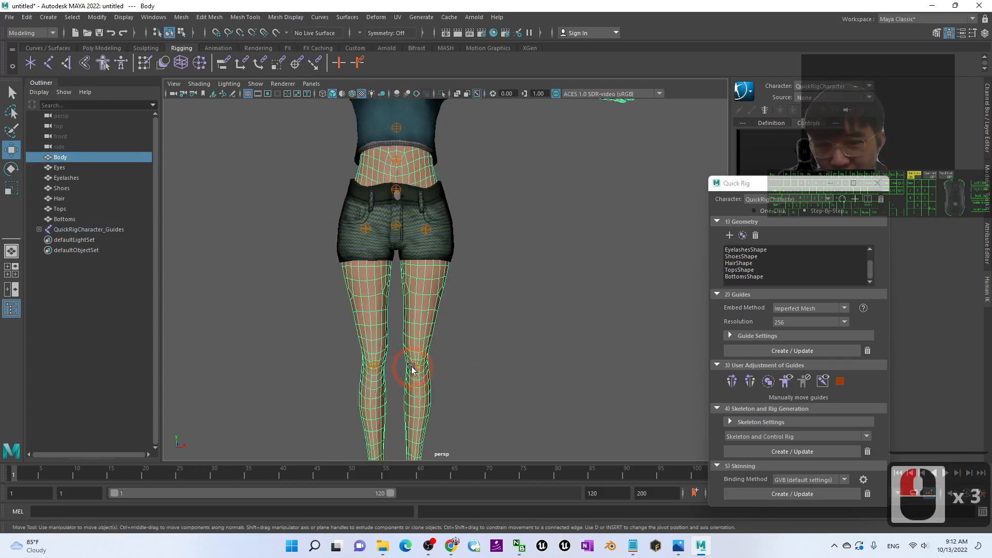
left_click(416, 366)
left_click_drag(452, 331, 454, 326)
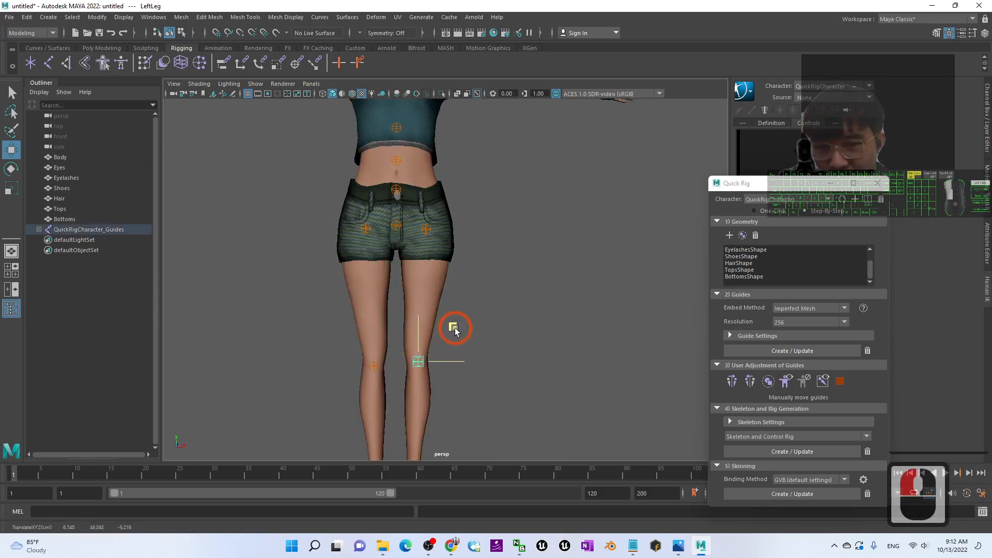
Step: Nudge the LeftLeg guide to the centre of the knee and mirror it onto the right leg
left_click(376, 364)
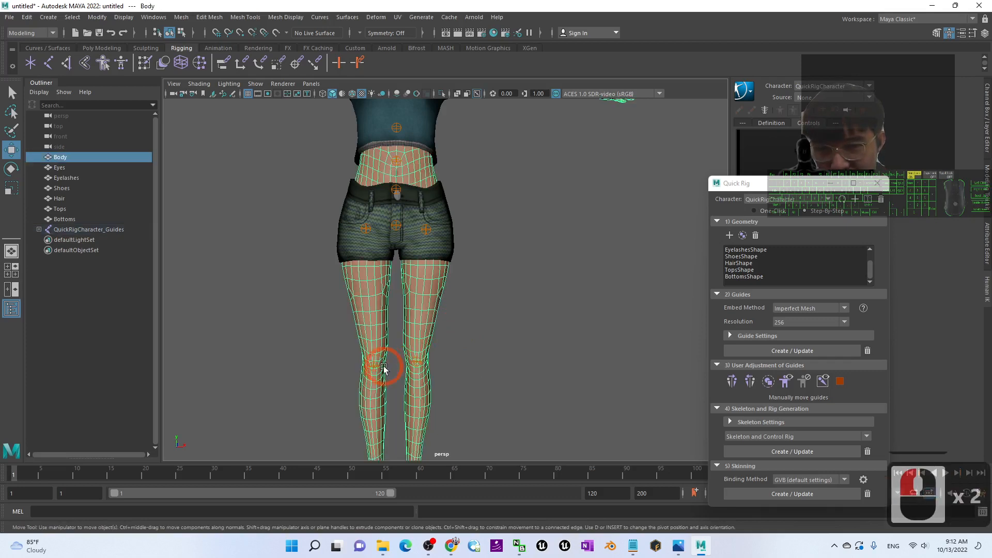
left_click(374, 369)
left_click(373, 367)
left_click(501, 358)
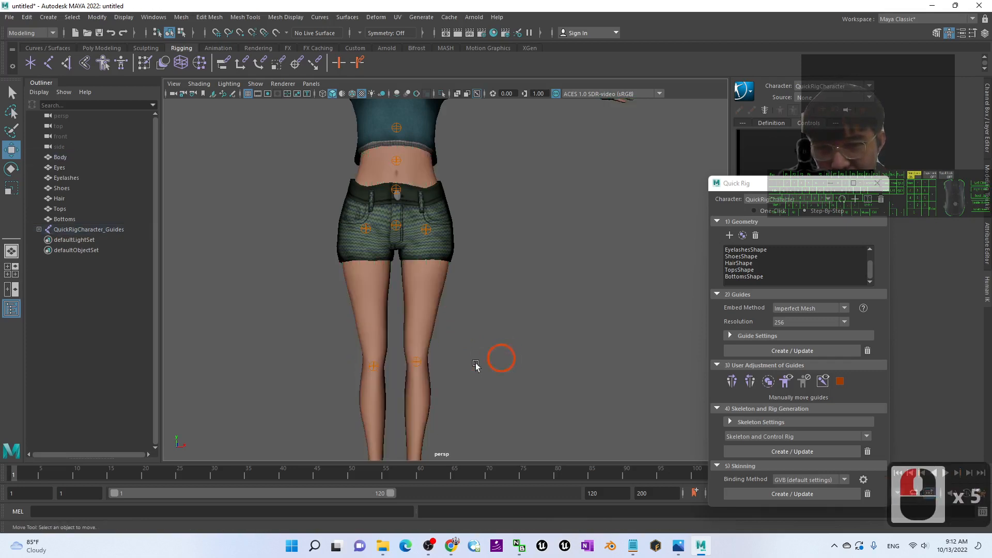
left_click(419, 362)
left_click(422, 364)
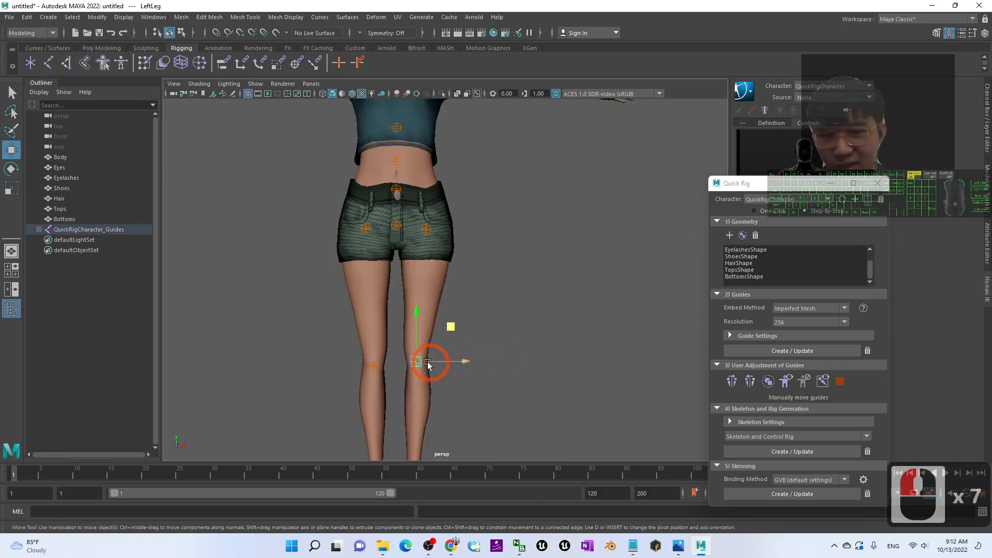
left_click_drag(450, 327, 452, 330)
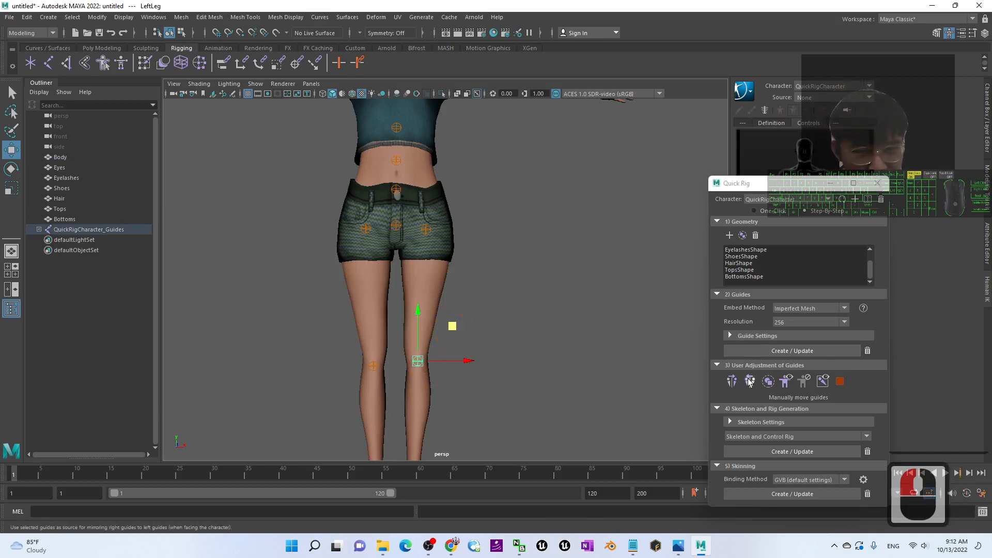
scroll(500, 371, "up", 2)
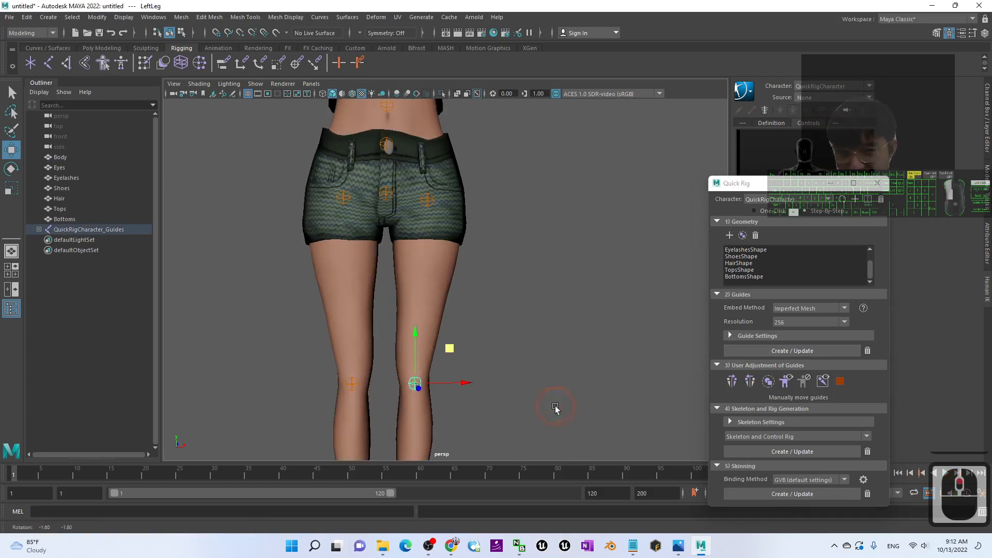
Step: Lower the LeftFoot guide slightly at the ankle and mirror it onto the right foot
scroll(521, 411, "down", 2)
middle_click_drag(521, 411, 525, 375, "alt")
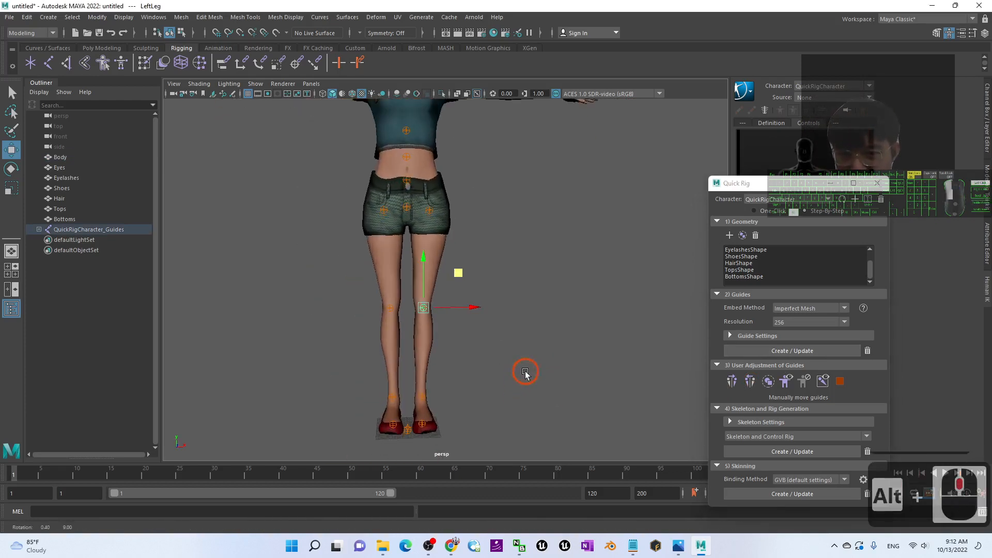
left_click_drag(525, 375, 320, 470, "alt")
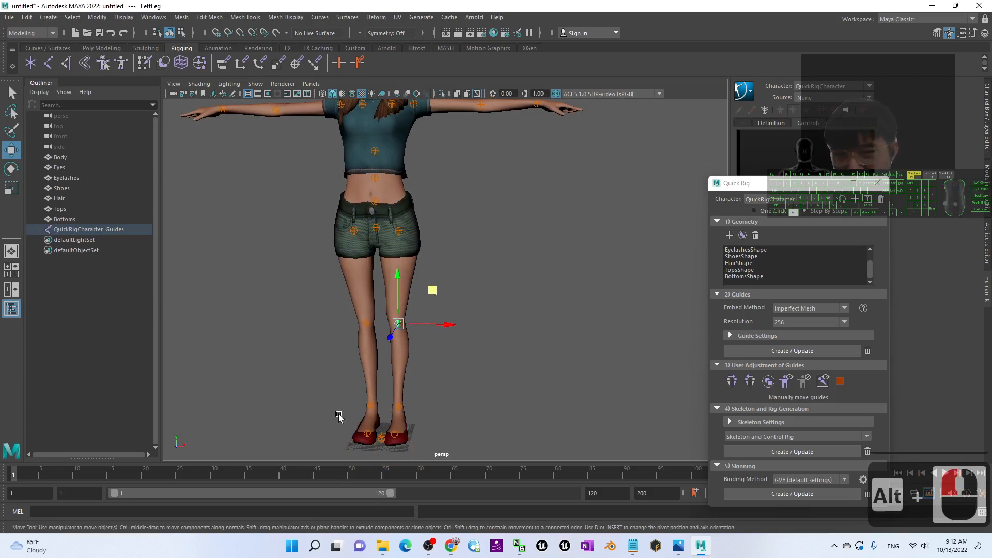
left_click_drag(339, 417, 378, 352, "alt")
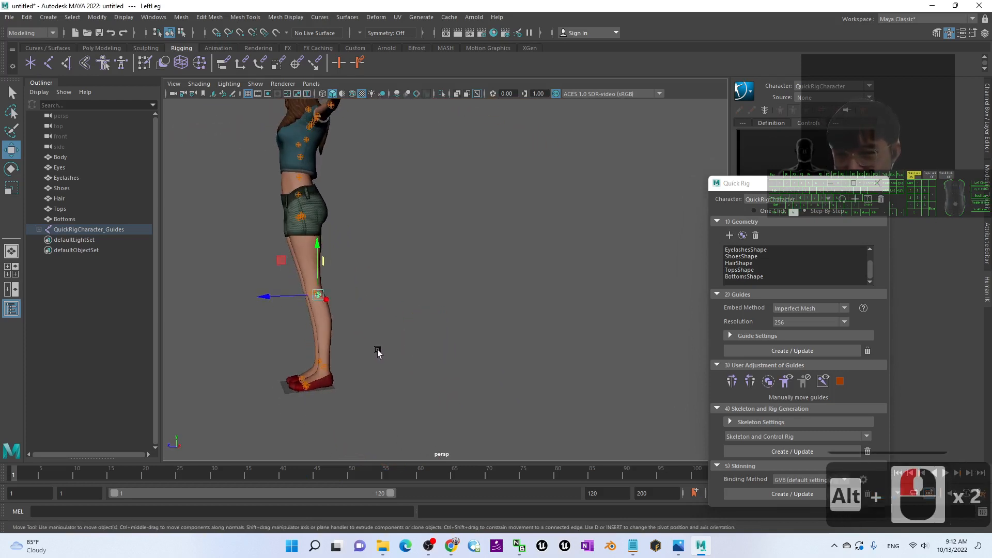
left_click(323, 368)
left_click_drag(323, 368, 420, 345, "alt")
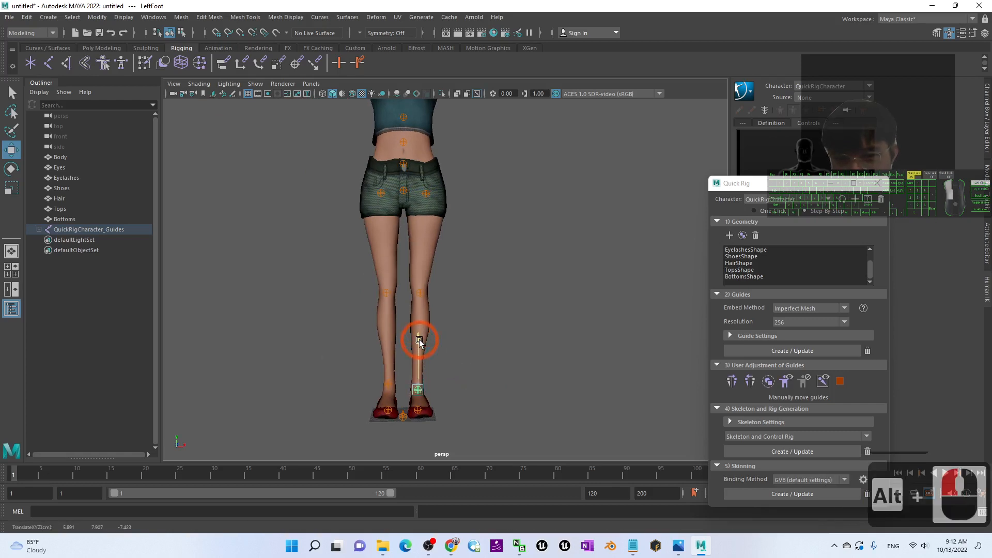
left_click(751, 385)
Step: Inspect the placement of all guides on the character from the front, from above and at an angle
left_click_drag(652, 308, 569, 271, "alt")
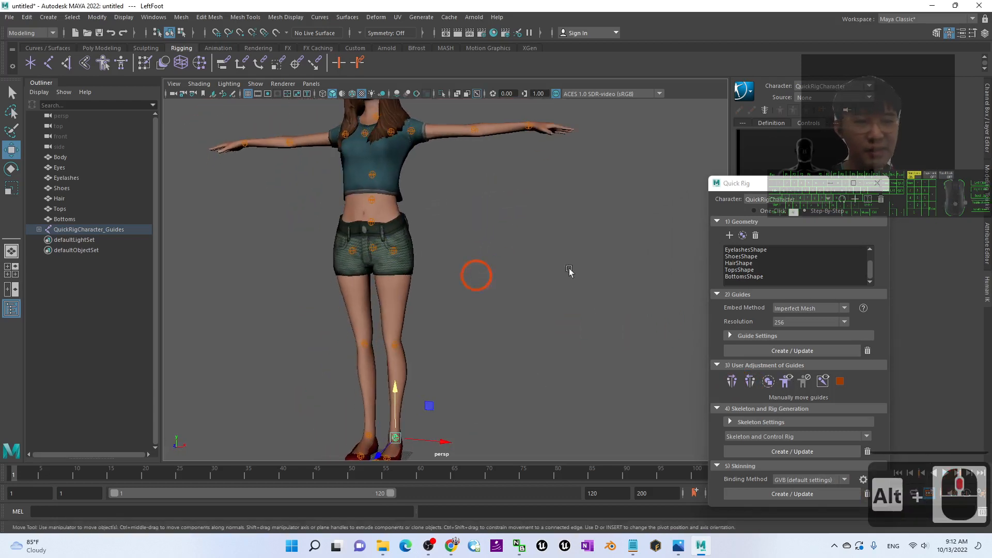
scroll(490, 296, "down", 2)
left_click_drag(474, 265, 514, 282, "alt")
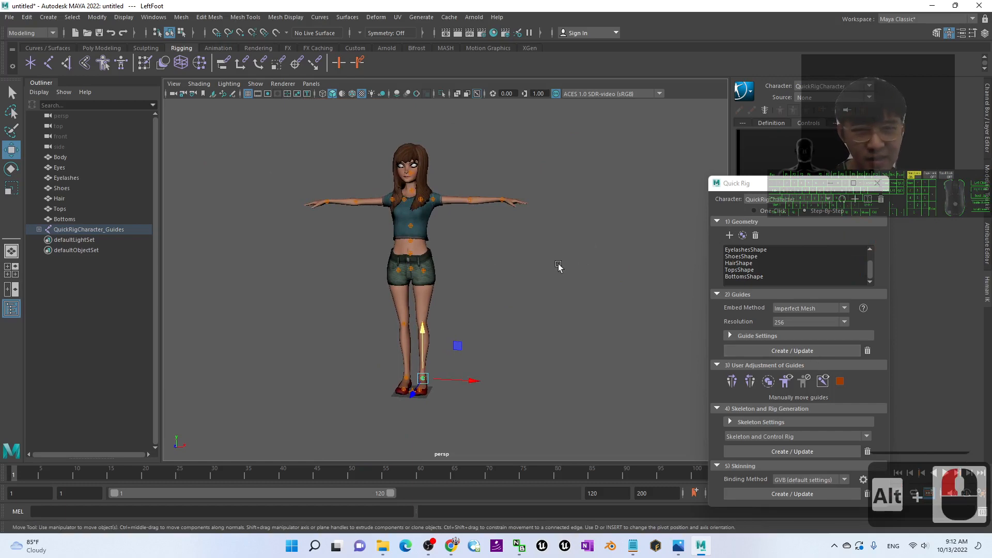
left_click_drag(525, 258, 536, 304, "alt")
scroll(541, 317, "up", 4)
scroll(568, 338, "down", 2)
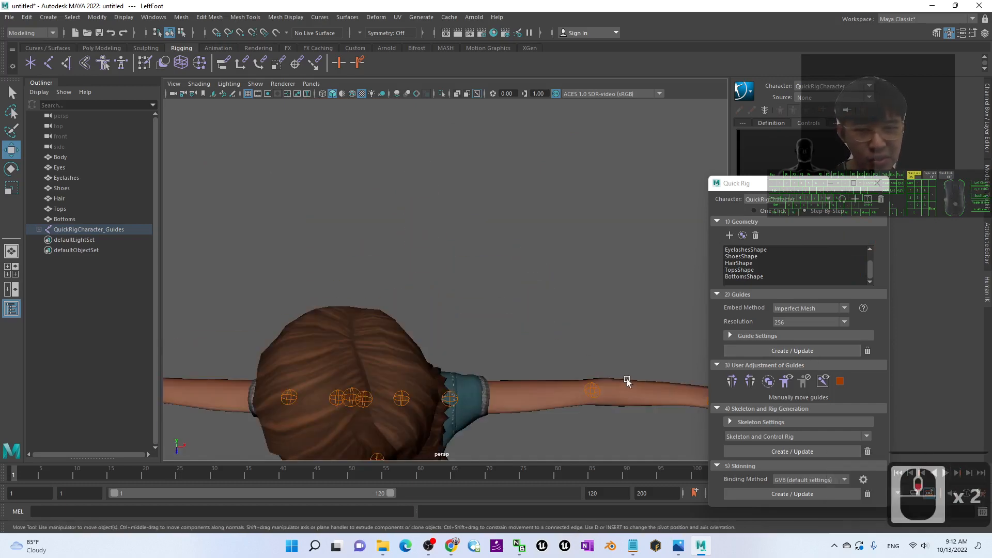
left_click_drag(629, 382, 613, 272, "alt")
scroll(624, 227, "down", 2)
left_click_drag(429, 351, 453, 316, "alt")
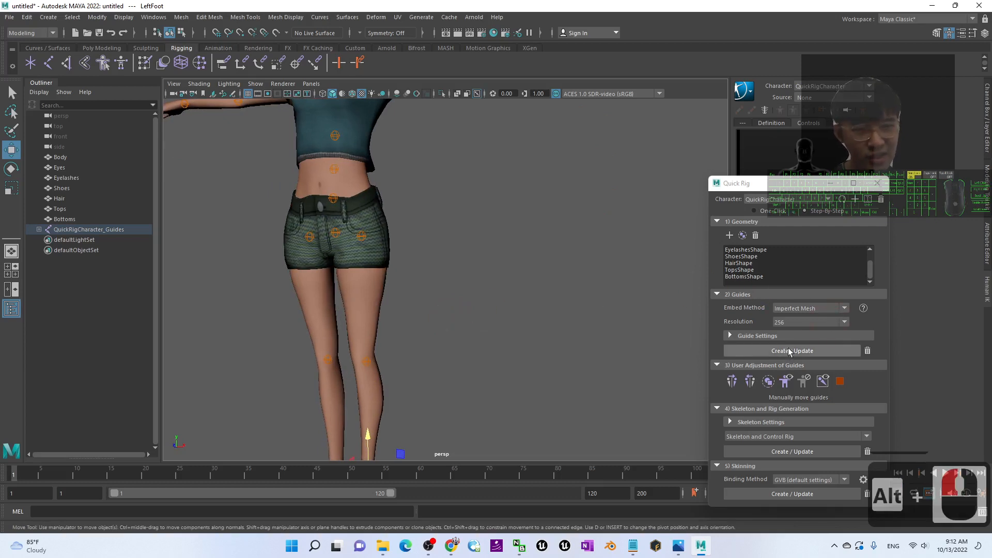
Step: Generate the skeleton and control rig from the guides and bind the skin with the GVB (default settings) method
left_click(793, 451)
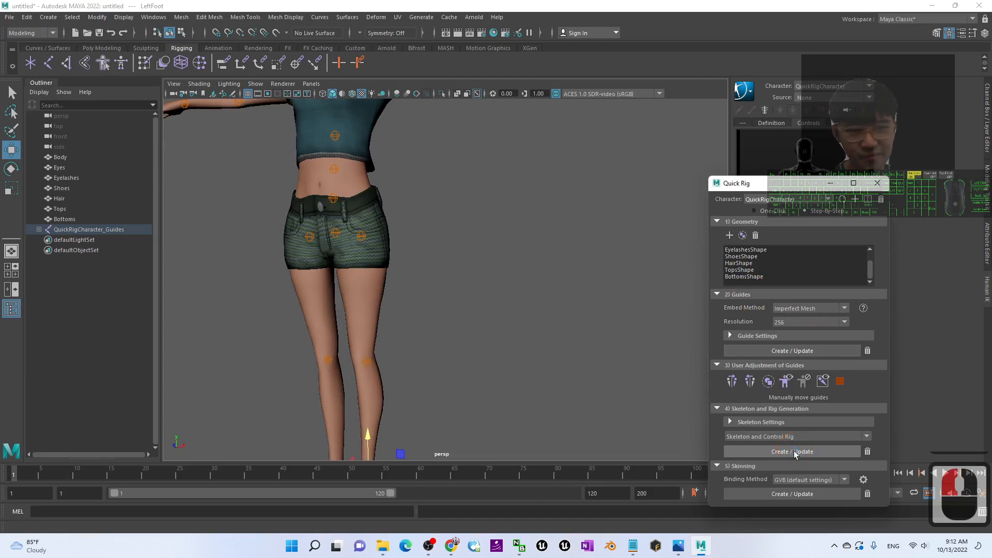
scroll(396, 218, "down", 3)
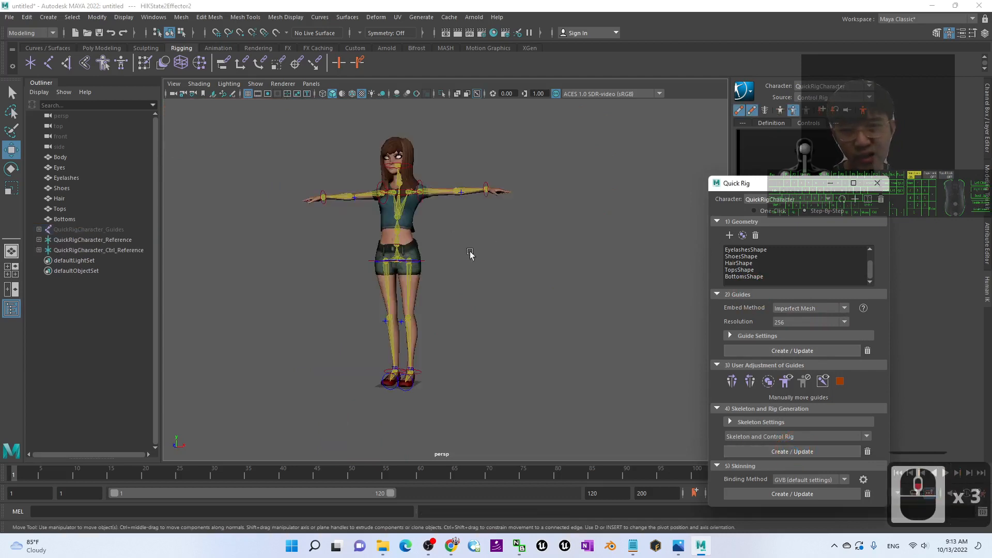
left_click_drag(470, 253, 449, 293, "alt")
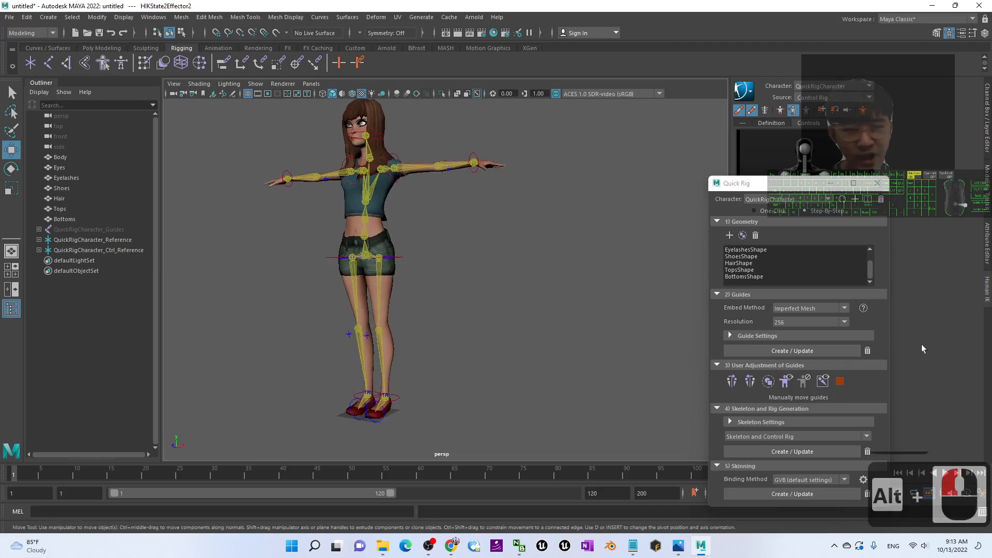
left_click(792, 495)
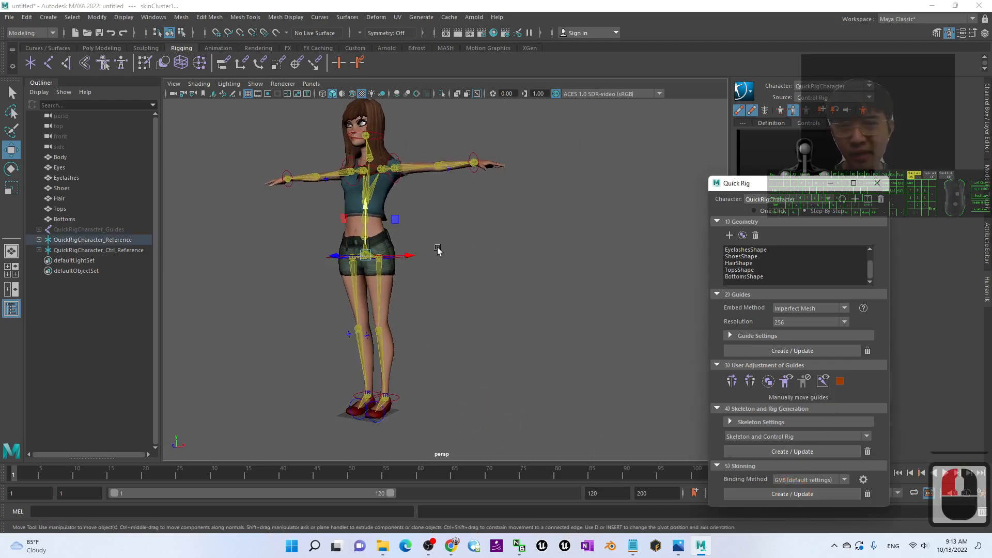
left_click_drag(482, 285, 513, 290, "alt")
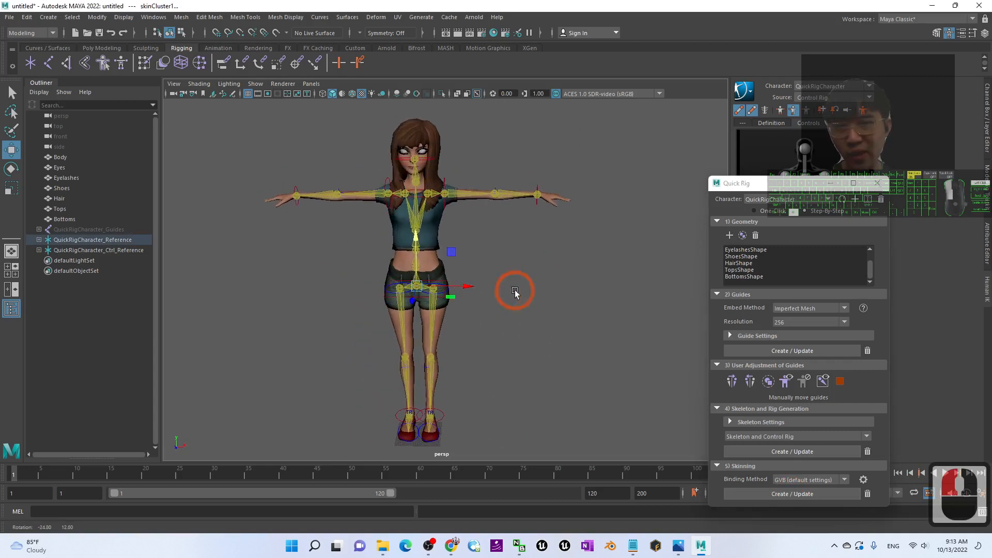
Step: Test the skinning by rotating the left upper-arm control downward, undo the rotation and deselect the control
left_click(460, 197)
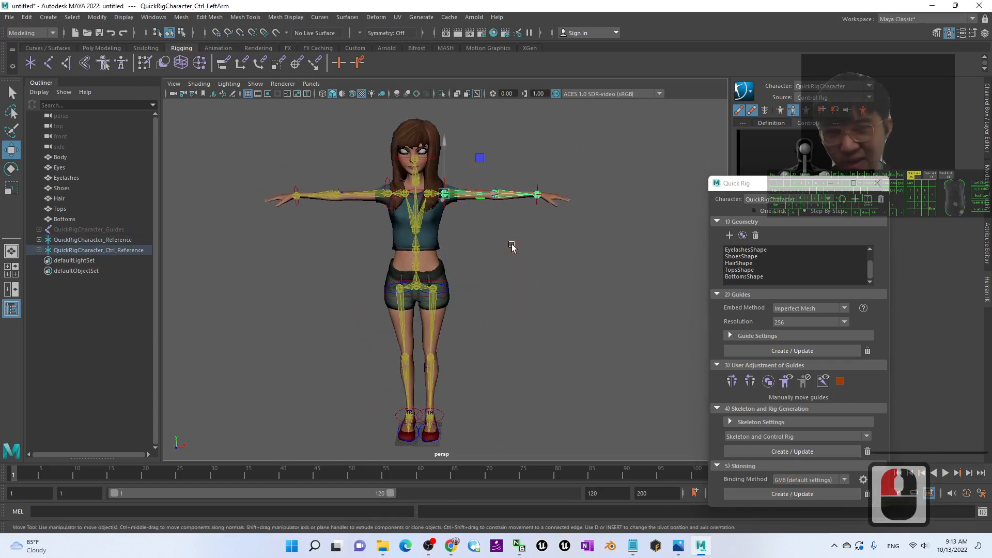
double_click(459, 196)
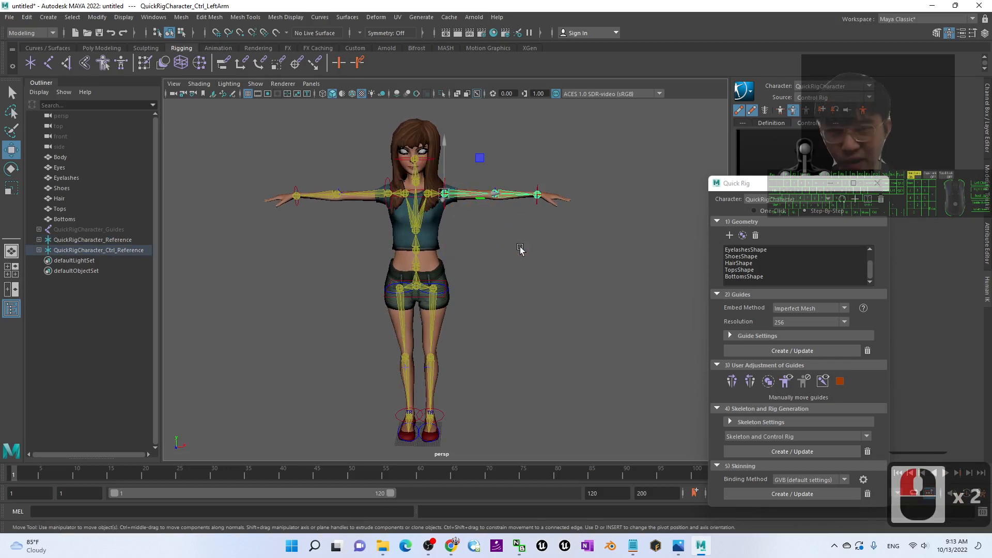
key("e")
left_click_drag(462, 153, 625, 148)
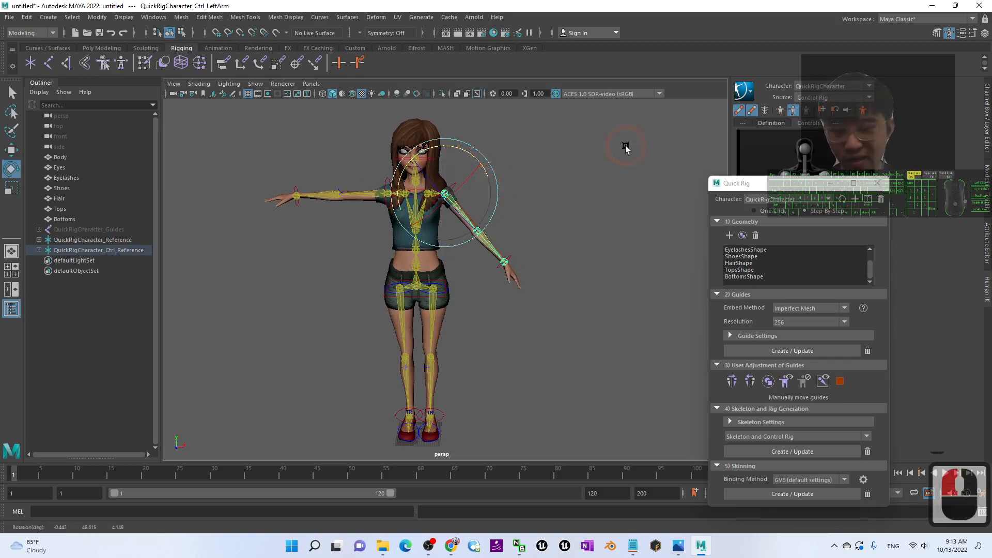
key("ctrl+z")
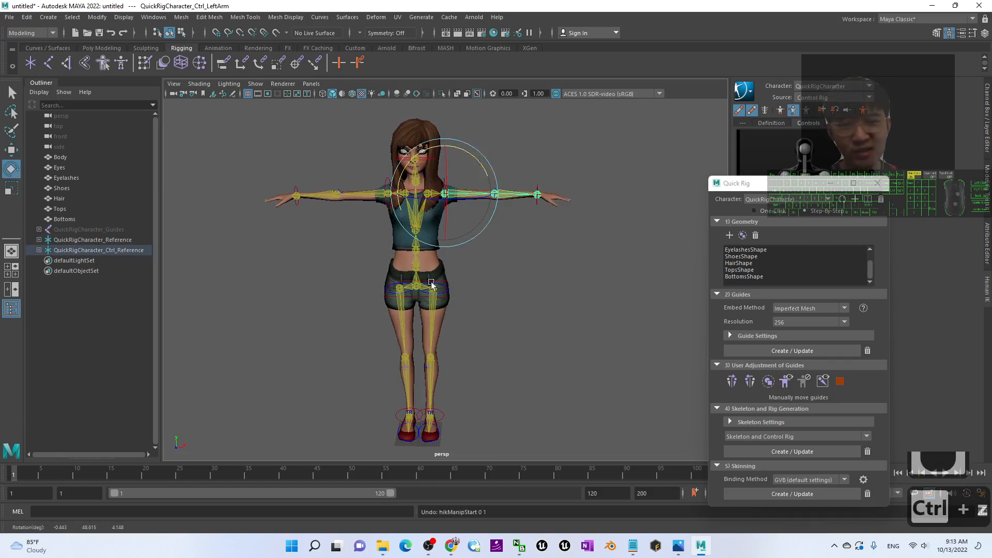
left_click(560, 246)
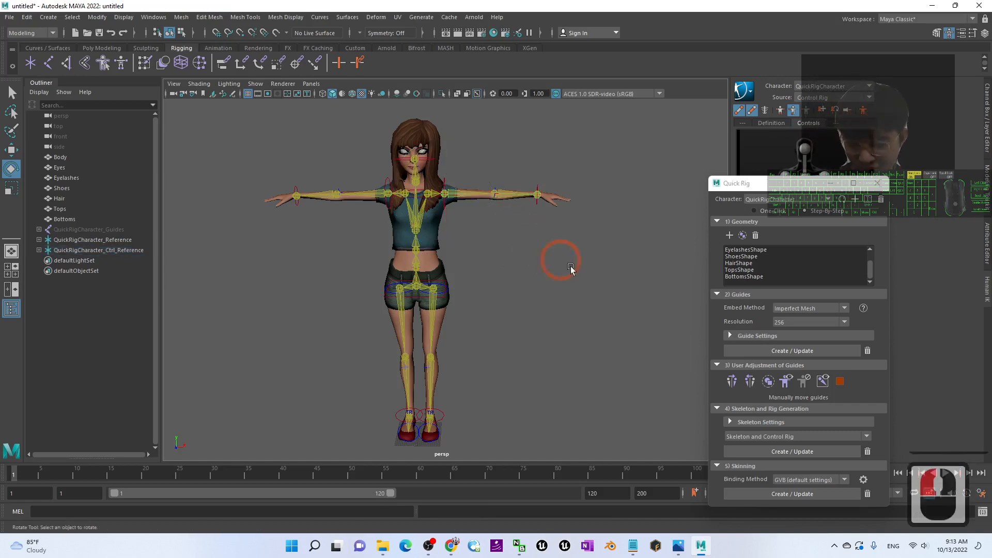
mouse_move(570, 266)
left_mouse_down("alt")
mouse_move(578, 283)
mouse_move(564, 283)
left_mouse_up("alt")
Step: Reduce the Maya window so the desktop shows beside it and clear away the OpenMouth folder window
left_click_drag(543, 5, 597, 37)
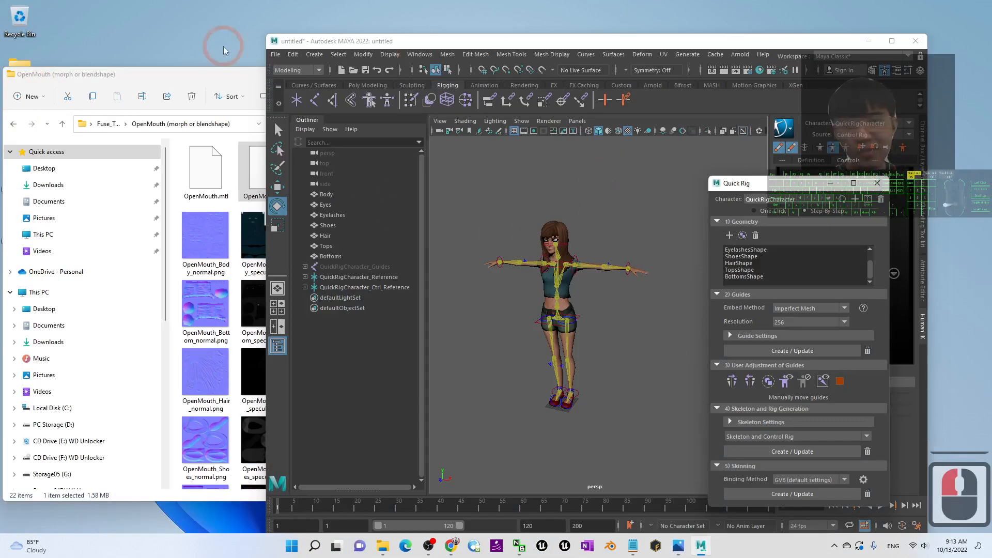
left_click_drag(207, 74, 307, 69)
left_click(509, 73)
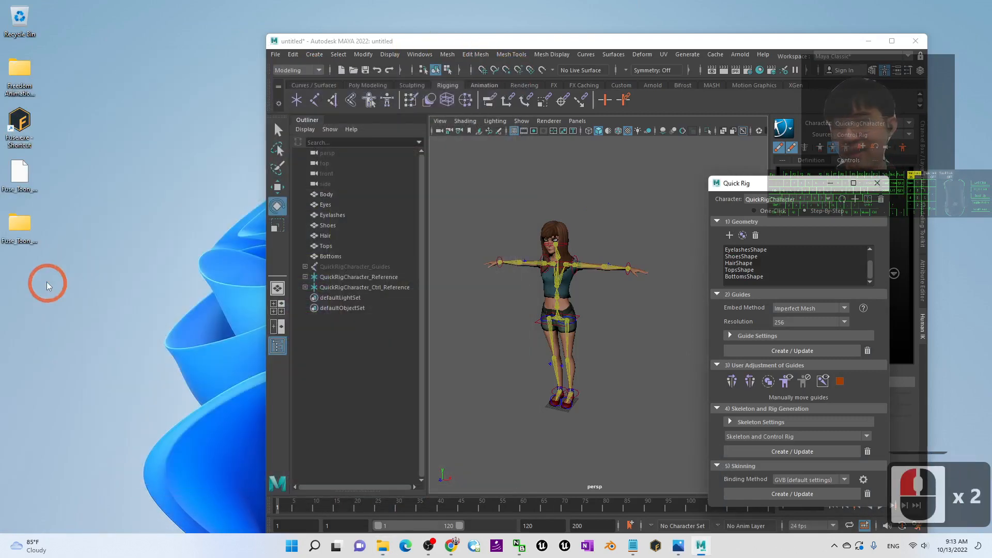
Step: Save the scene to the Desktop as a Maya Binary file named Fuse_Toon_Female01
left_click(275, 54)
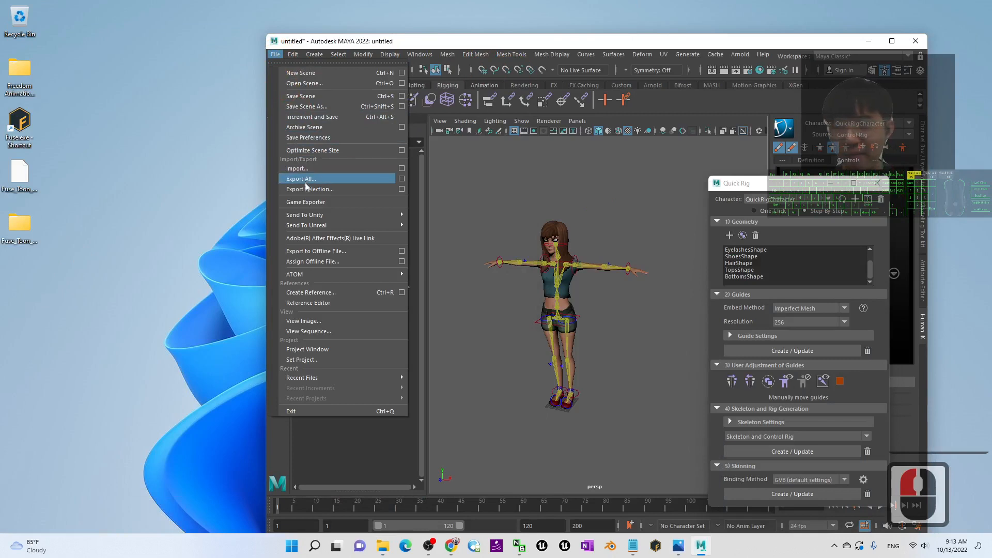
left_click(321, 108)
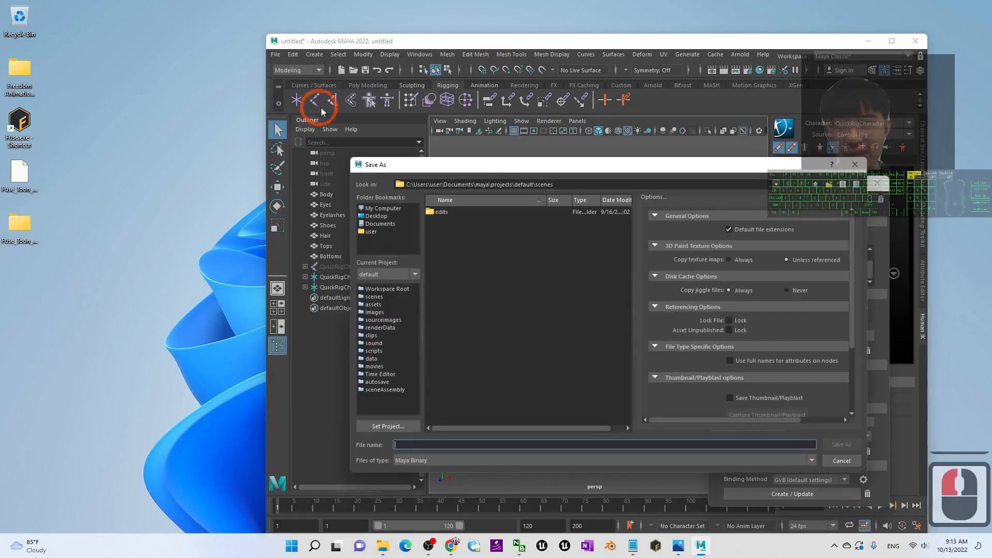
left_click(380, 216)
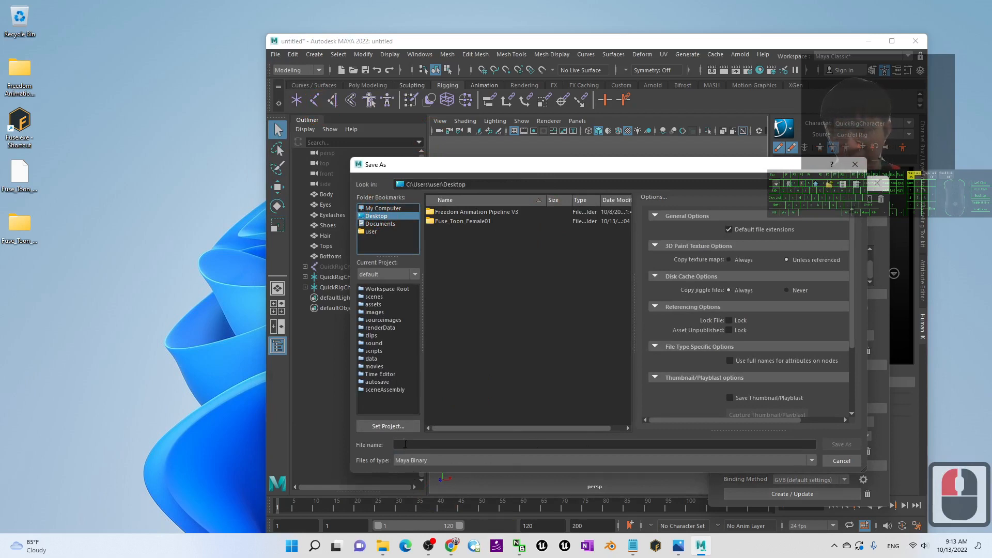
left_click(405, 444)
type("F")
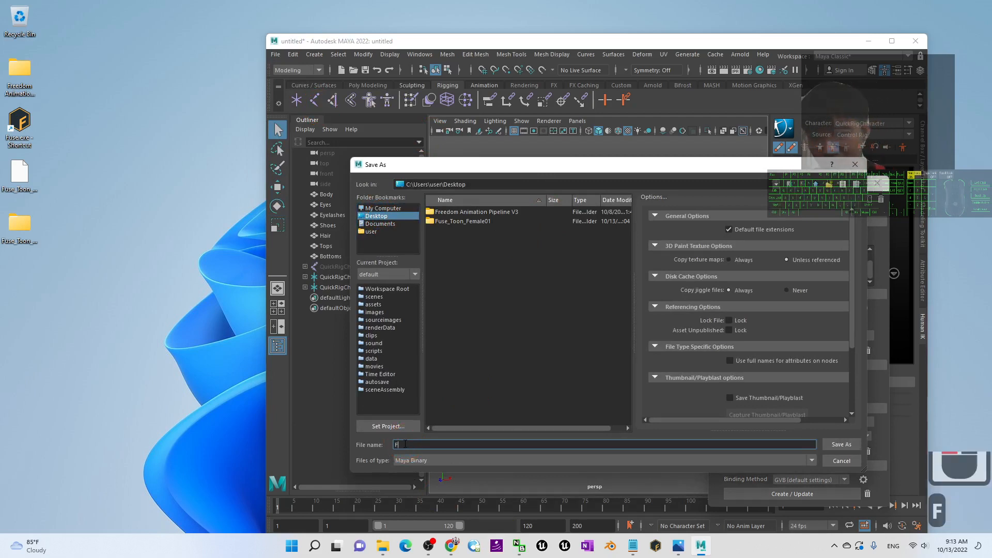
type("use_T")
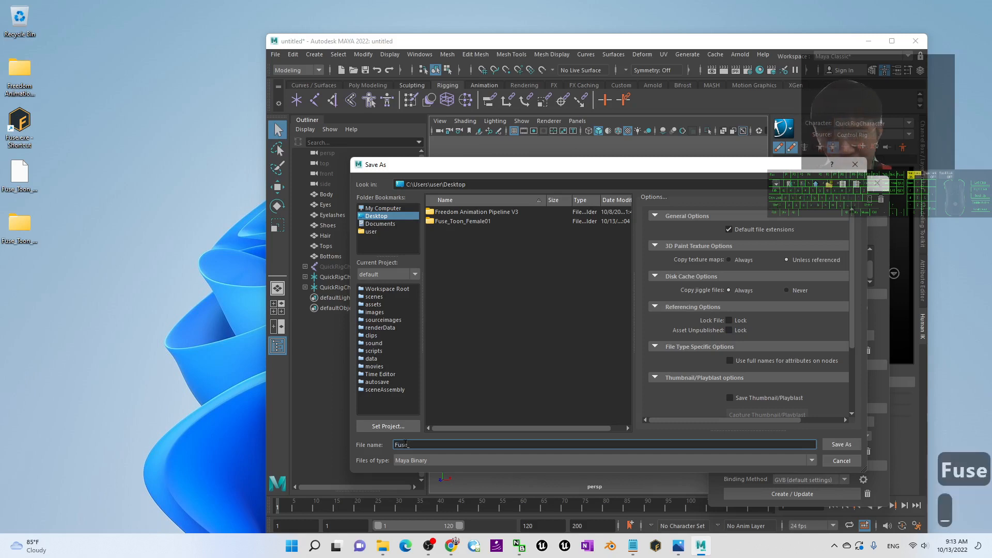
type("oon_Female01")
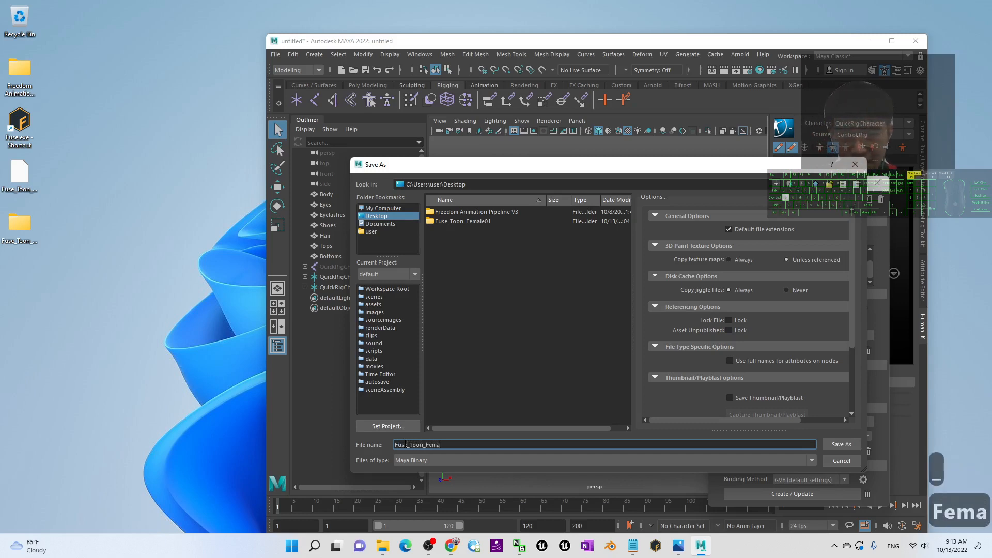
left_click(841, 445)
left_click(20, 279)
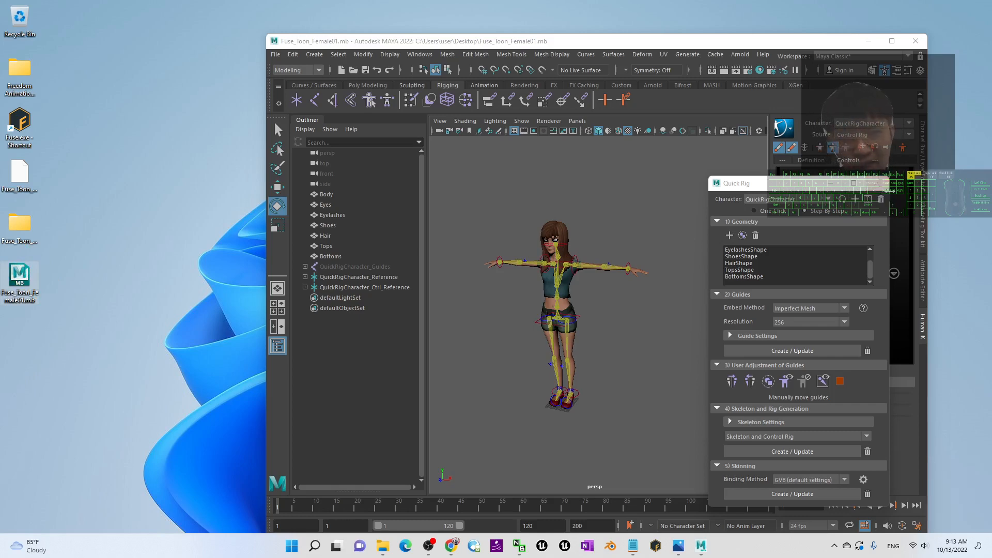
Step: Close the Quick Rig window and maximize the Maya window around the rigged character
left_click(876, 183)
left_click(892, 41)
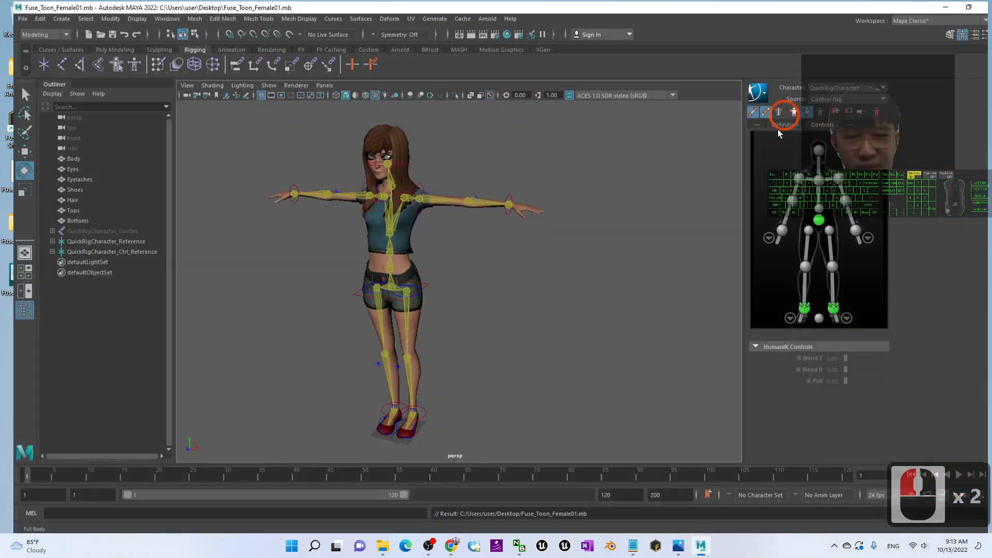
left_click(518, 248)
mouse_move(511, 299)
left_mouse_down("alt")
mouse_move(498, 261)
mouse_move(516, 308)
mouse_move(500, 305)
left_mouse_up("alt")
scroll(430, 210, "up", 2)
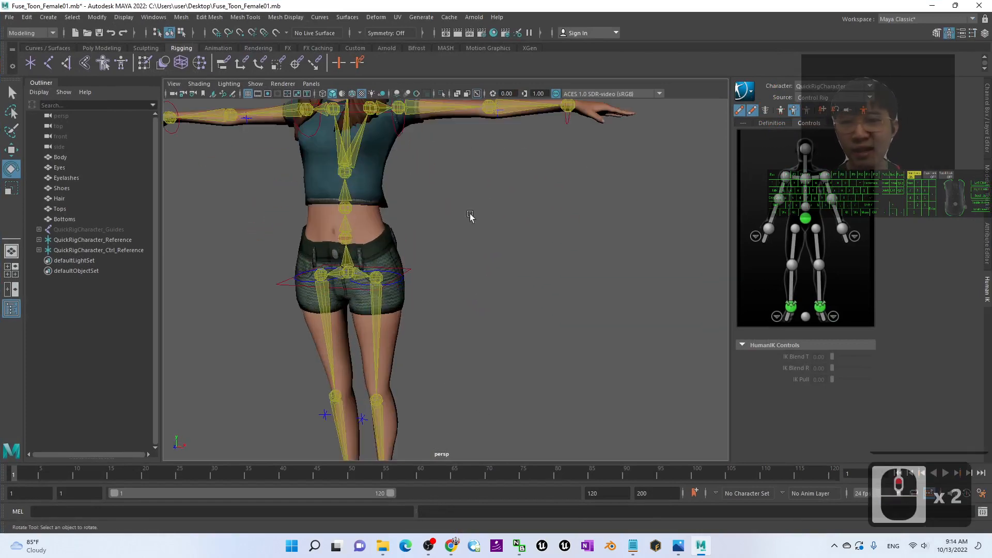
middle_click_drag(489, 187, 516, 313, "alt")
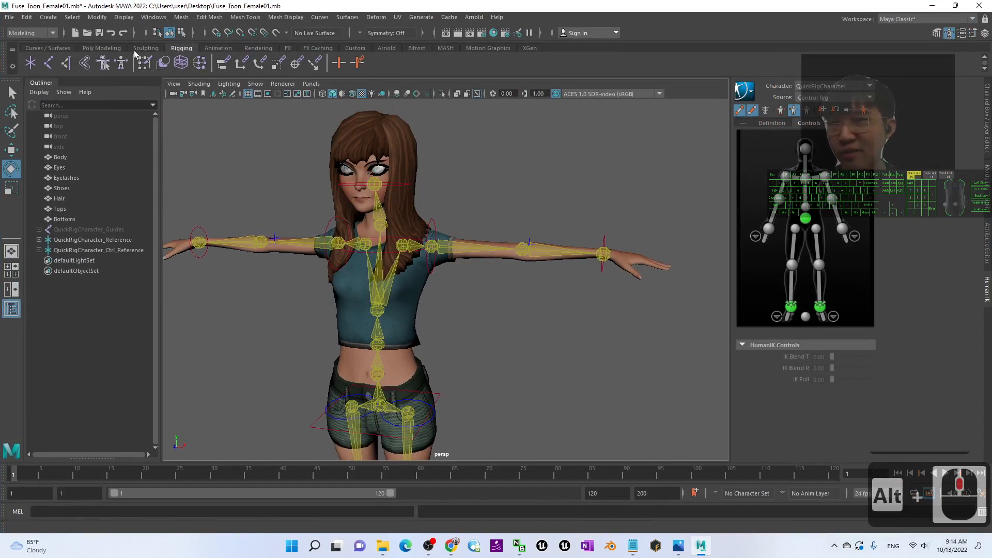
Step: Select the character's Body mesh and open the Shape Editor
left_click(148, 49)
left_click(101, 48)
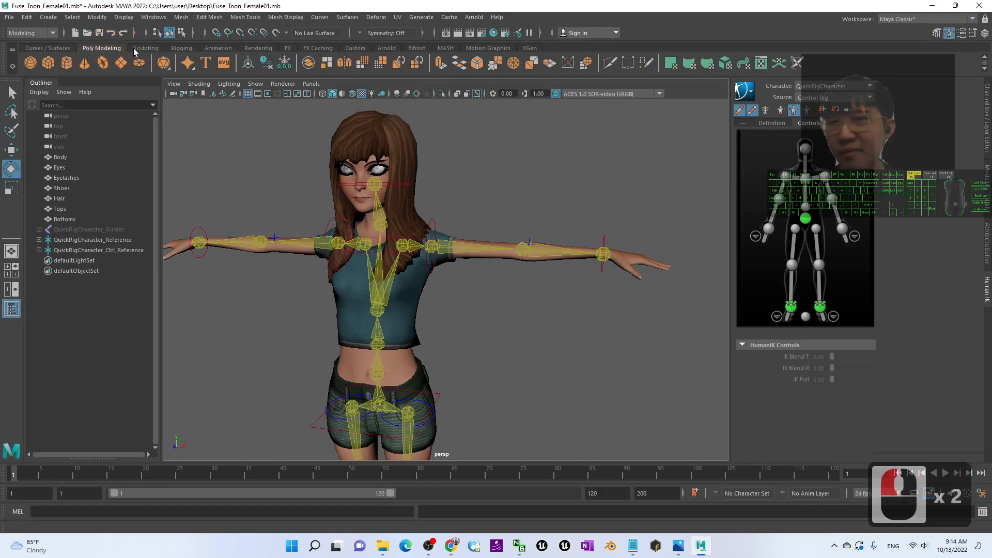
left_click(145, 49)
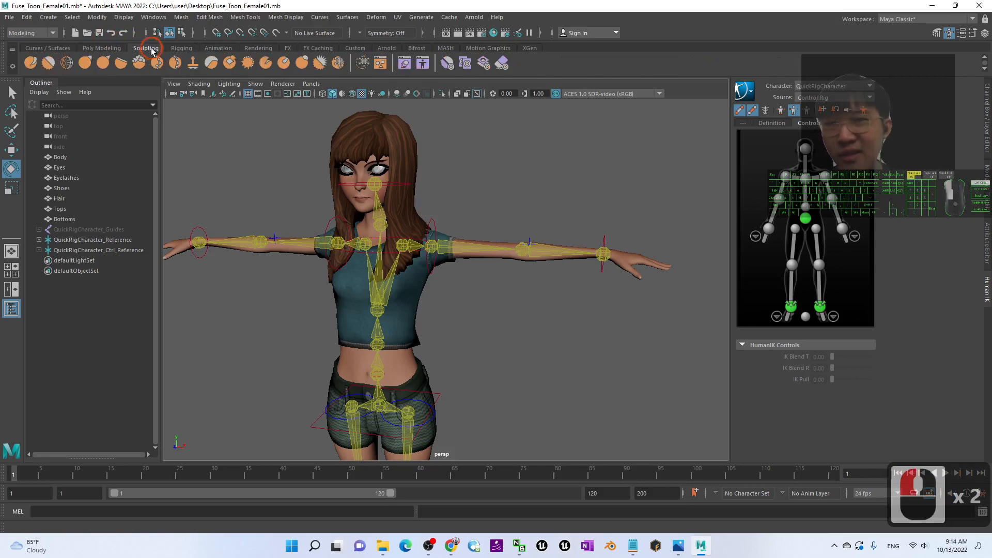
left_click(379, 62)
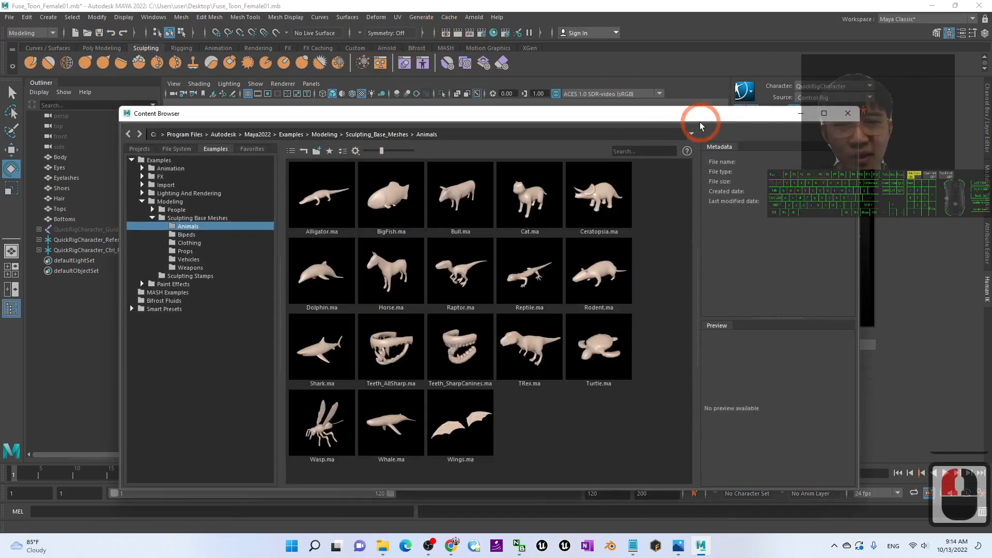
left_click(851, 116)
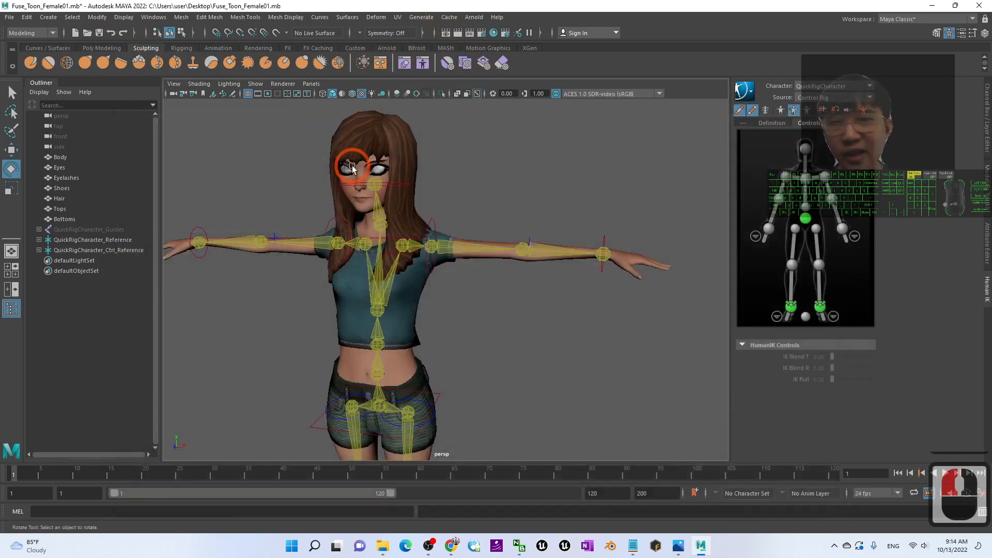
left_click(385, 190)
left_click(369, 201)
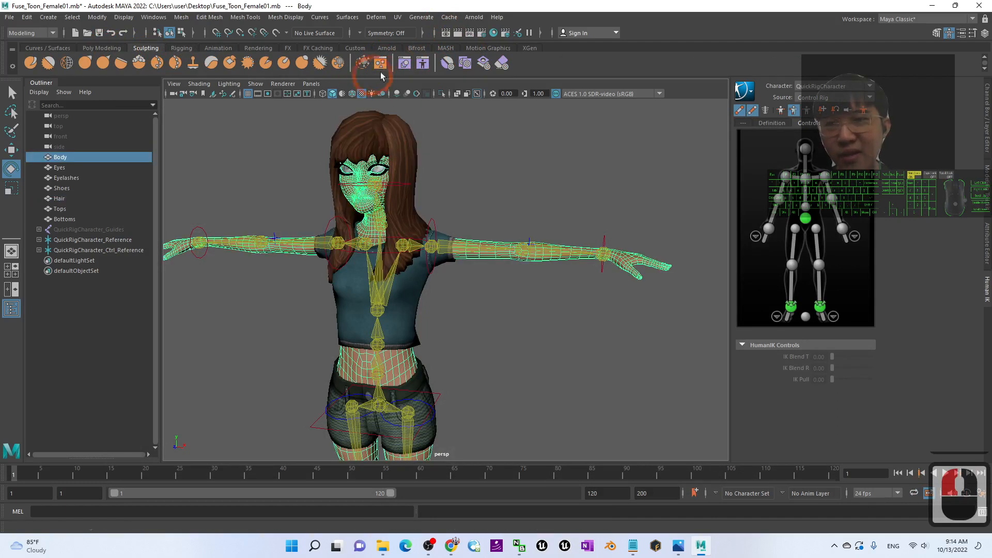
left_click(405, 64)
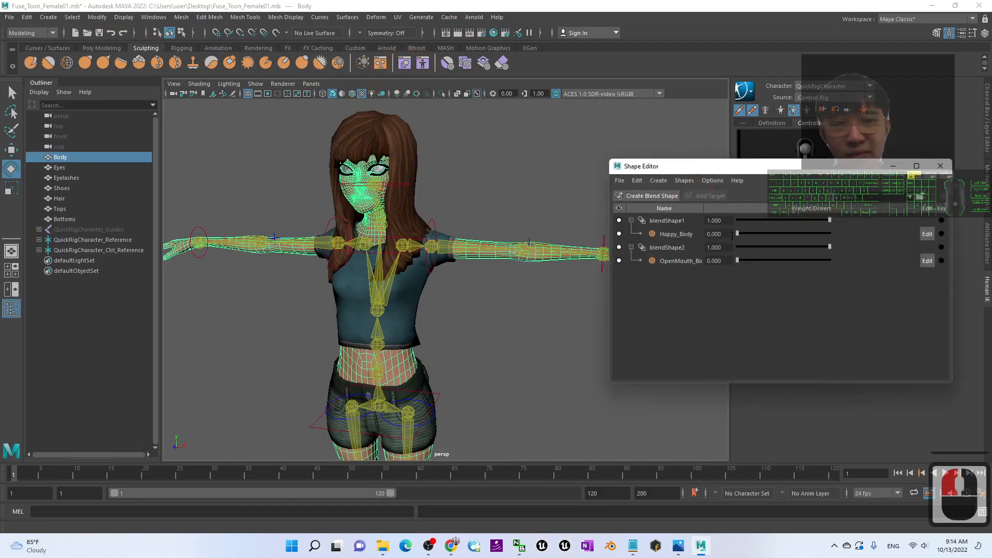
Step: Test the Happy_Body and OpenMouth blend shapes by varying their weights, return both to 0, and close the Shape Editor
left_click(531, 177)
left_click(746, 235)
left_click(838, 234)
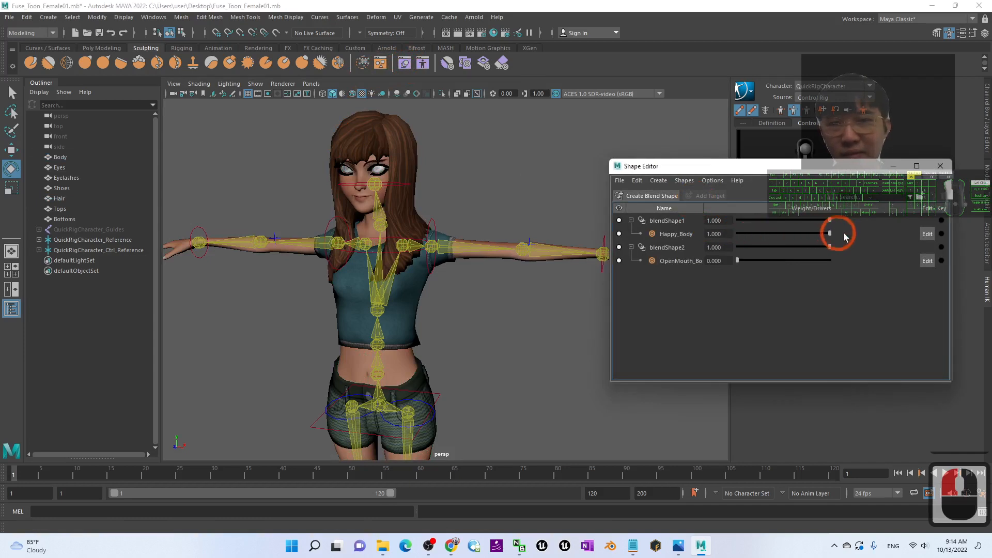
left_click_drag(844, 237, 645, 230)
left_click(851, 266)
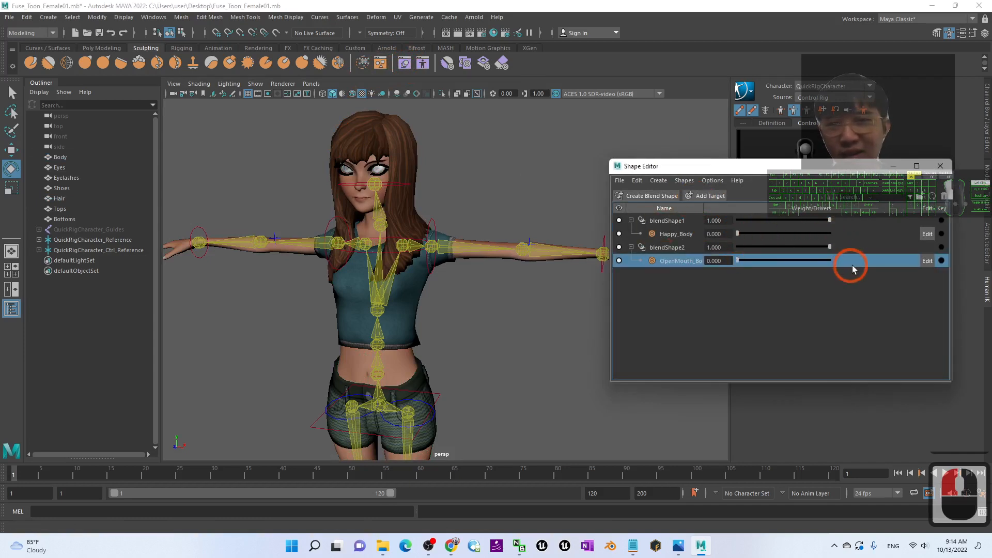
left_click_drag(740, 260, 634, 235)
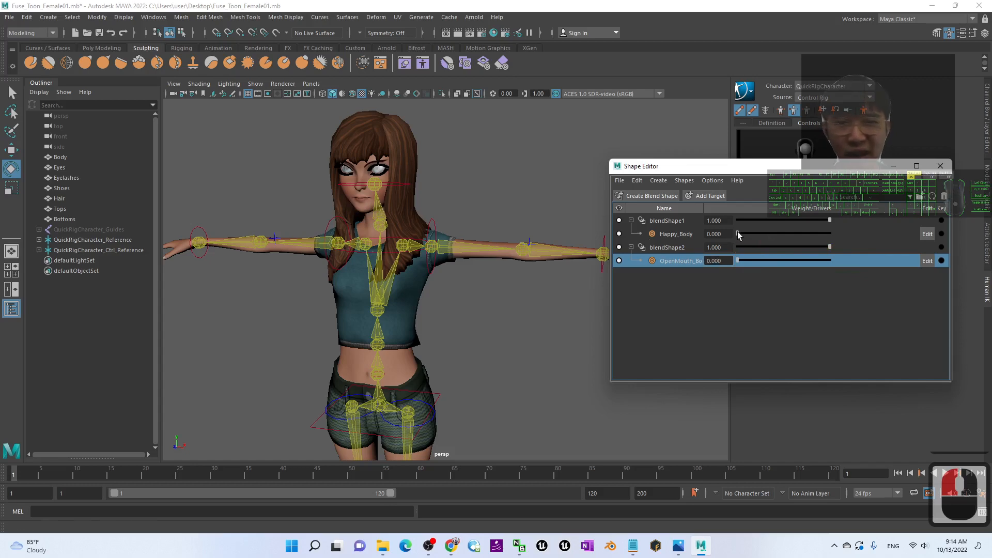
left_click_drag(737, 235, 556, 225)
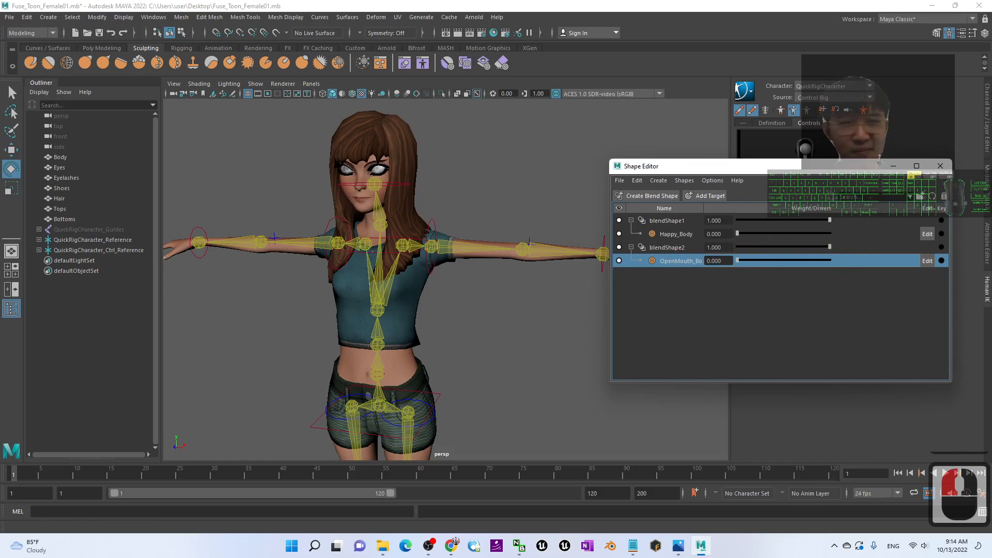
left_click(940, 166)
Step: Deselect the rig controls and reduce the Maya window so the desktop shows beside it
left_click(413, 293)
scroll(415, 296, "down", 3)
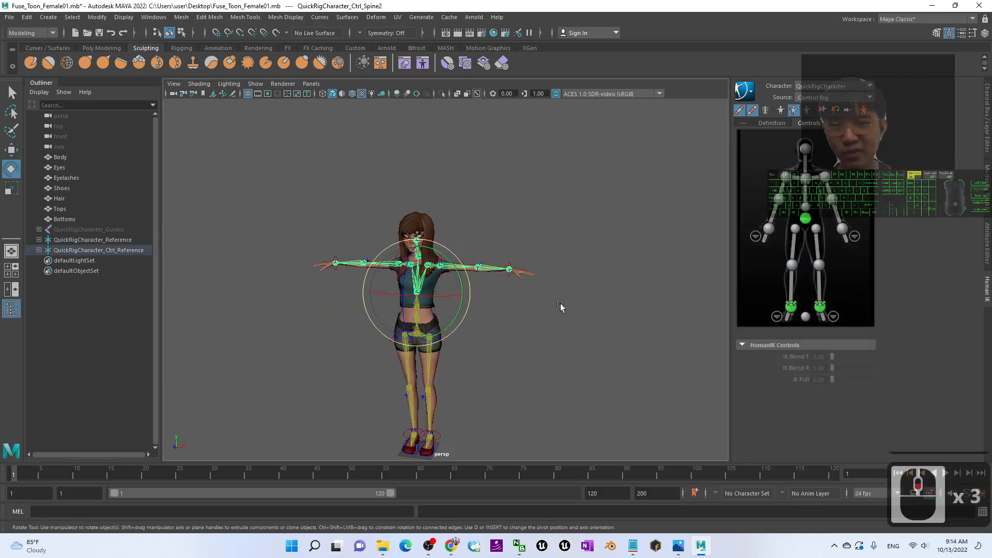
left_click(507, 339)
left_click_drag(450, 5, 540, 34)
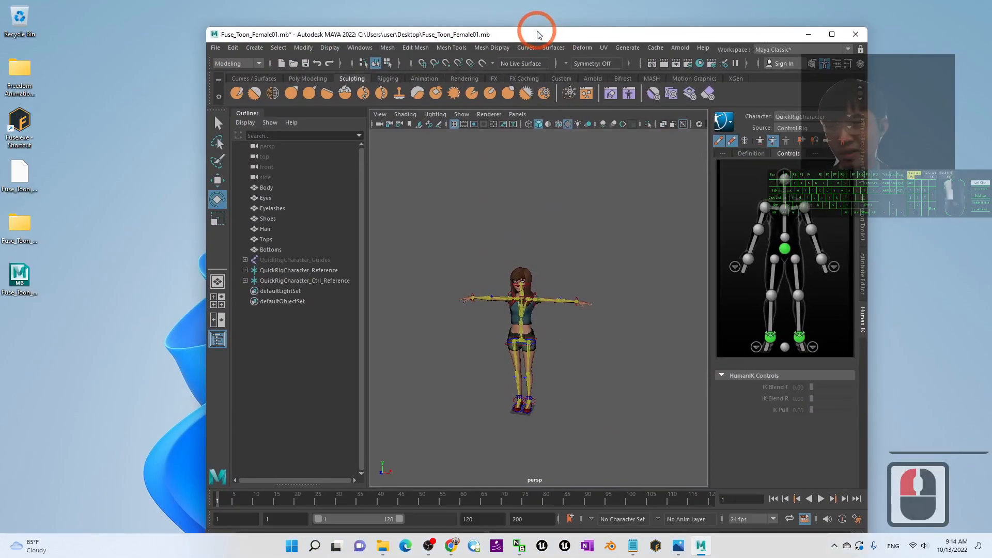
Step: Export the whole scene to the Desktop in FBX export format with the file name Fuse_Toon_Female01
left_click(211, 49)
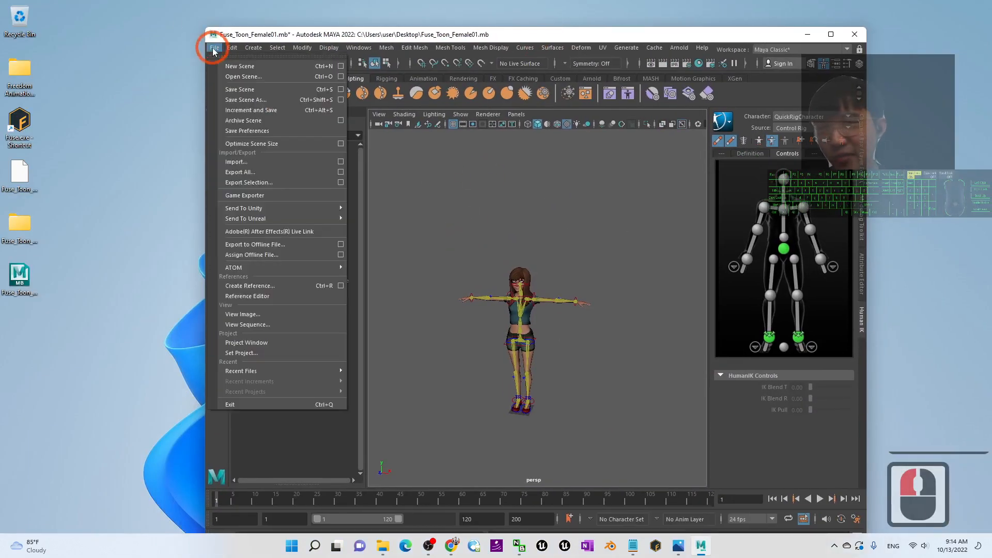
left_click(265, 173)
left_click(471, 461)
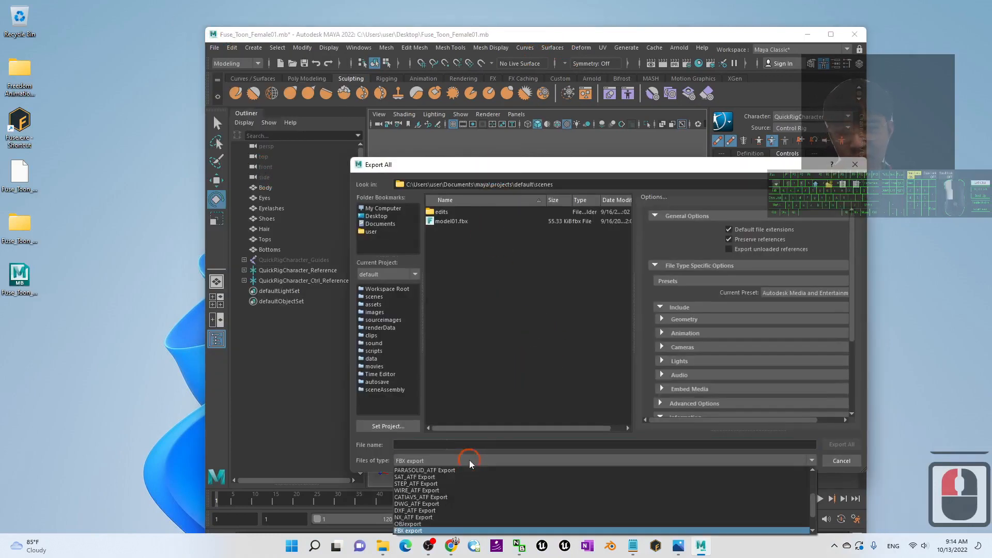
left_click(471, 460)
left_click(471, 460)
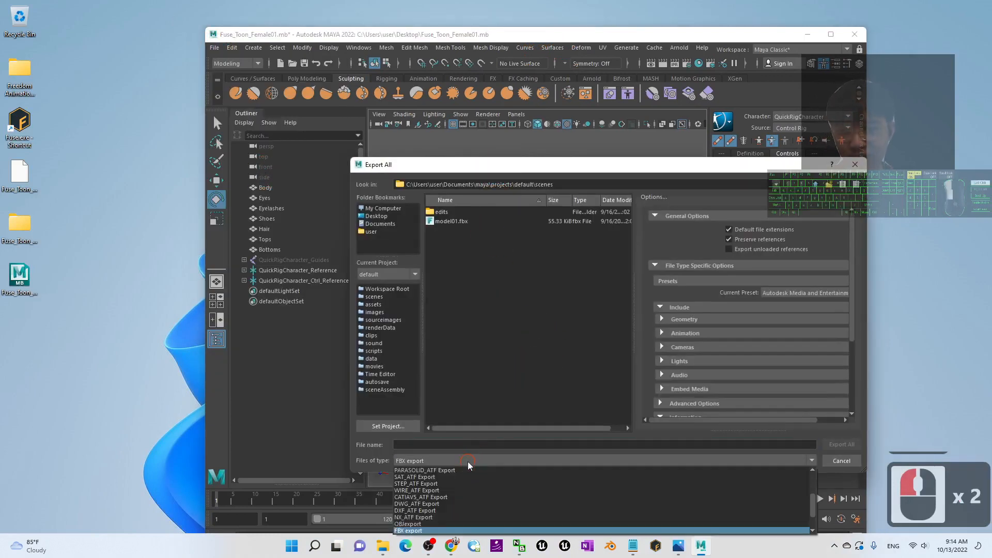
left_click(416, 532)
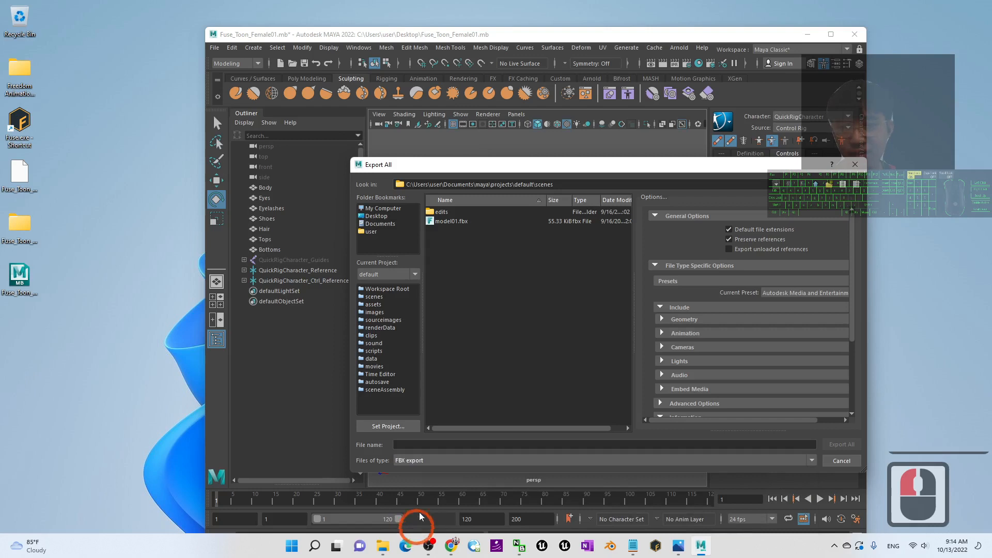
left_click(376, 216)
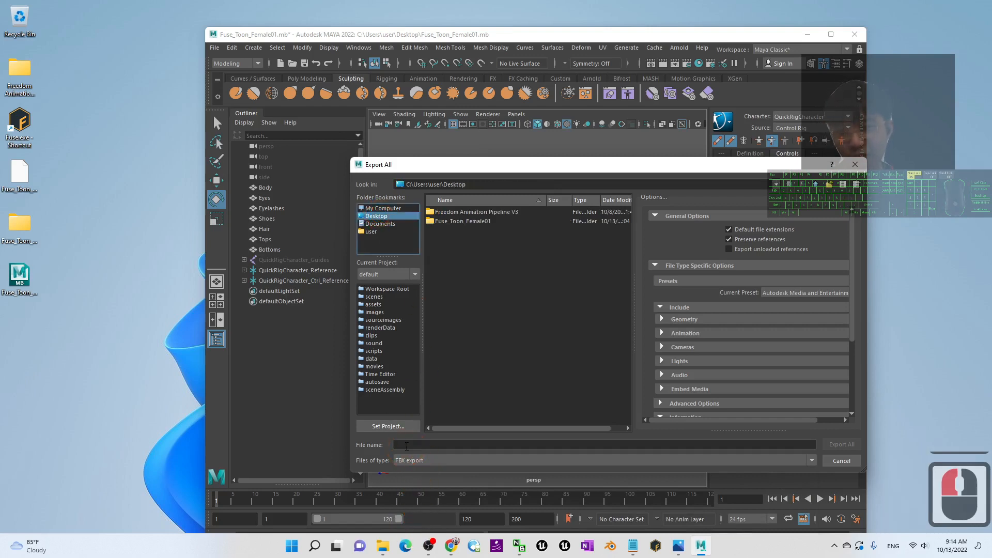
left_click(407, 445)
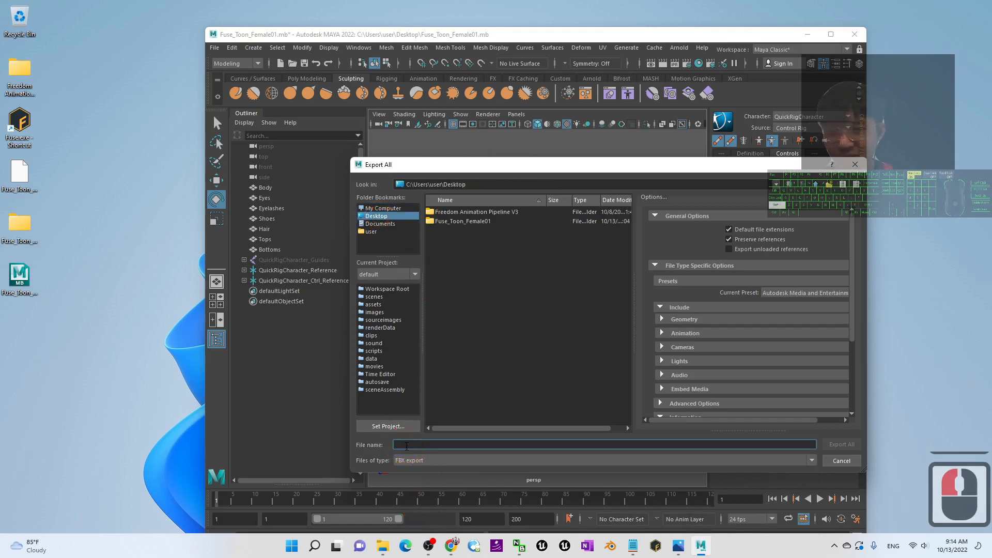
type("Fuse_Toon")
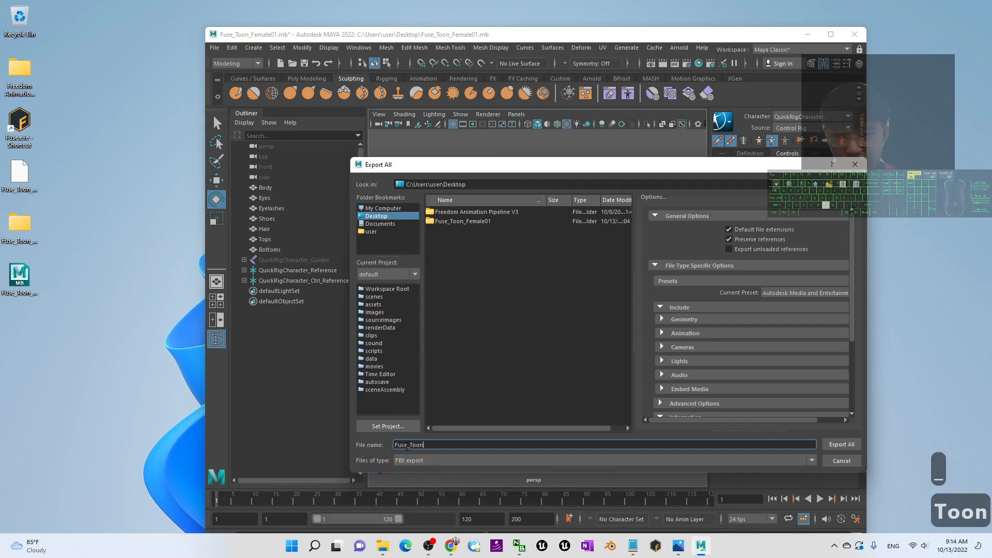
type("_Female0")
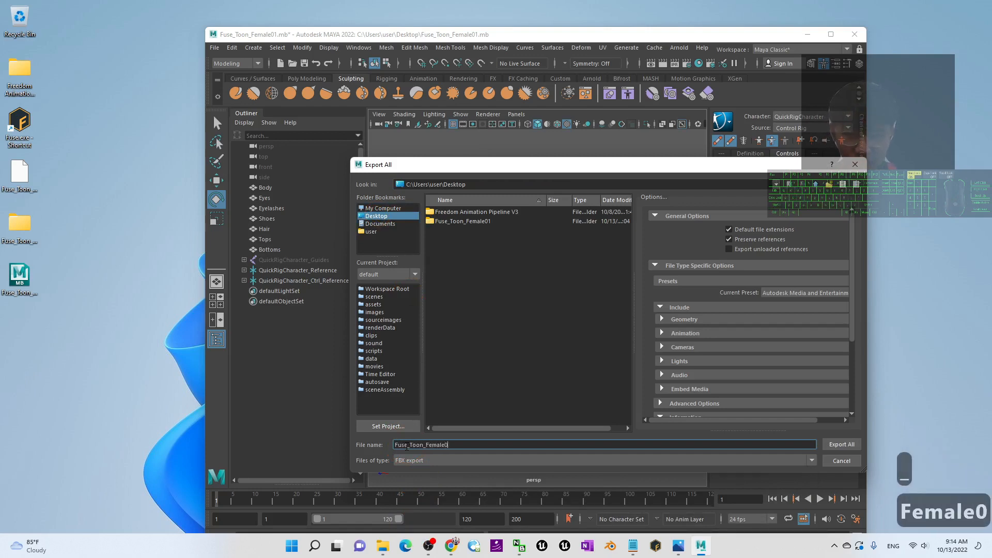
type("1")
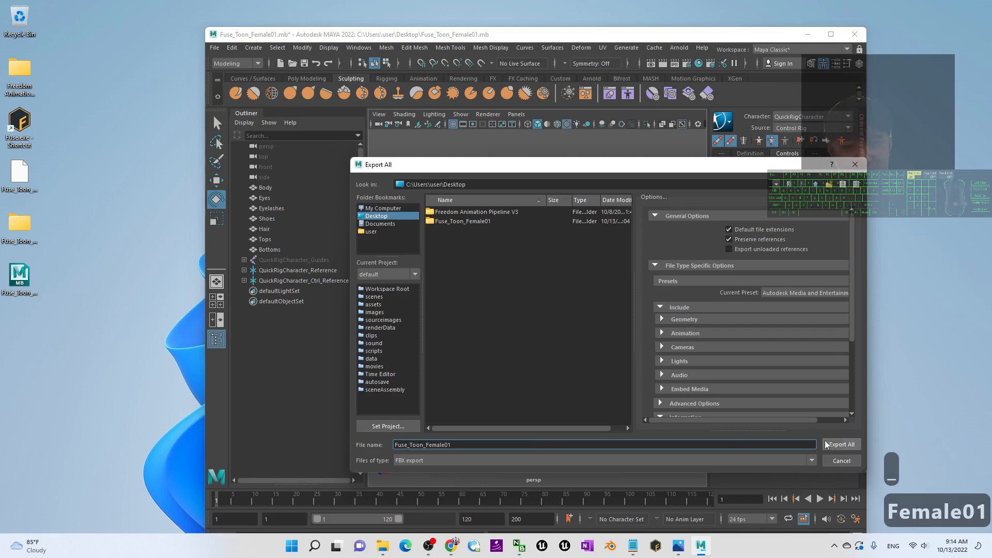
left_click(841, 444)
key("q")
left_click(462, 361)
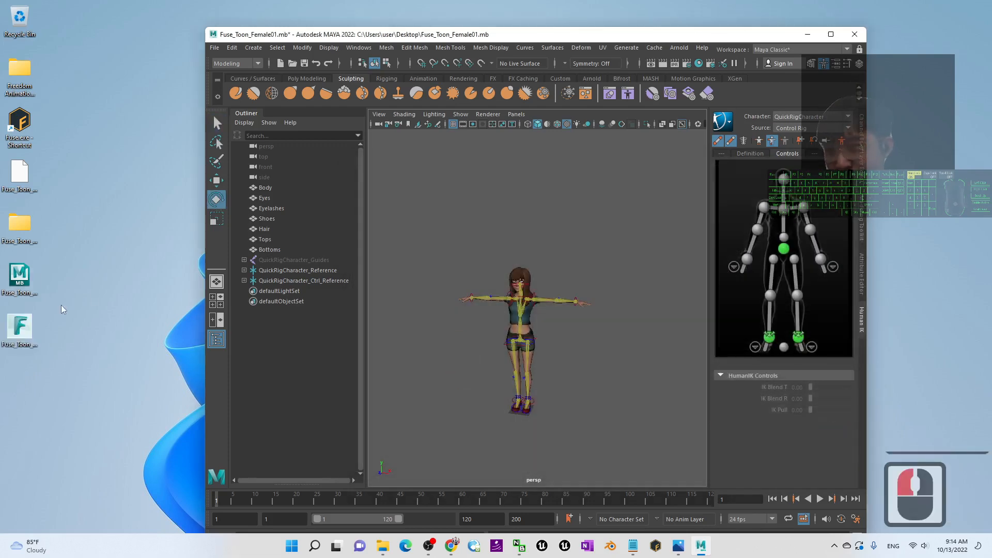
Step: Open the exported Fuse_Toon_Female01 FBX file from the desktop in Autodesk FBX Review and inspect the full character at an angle
double_click(24, 331)
left_click(30, 339)
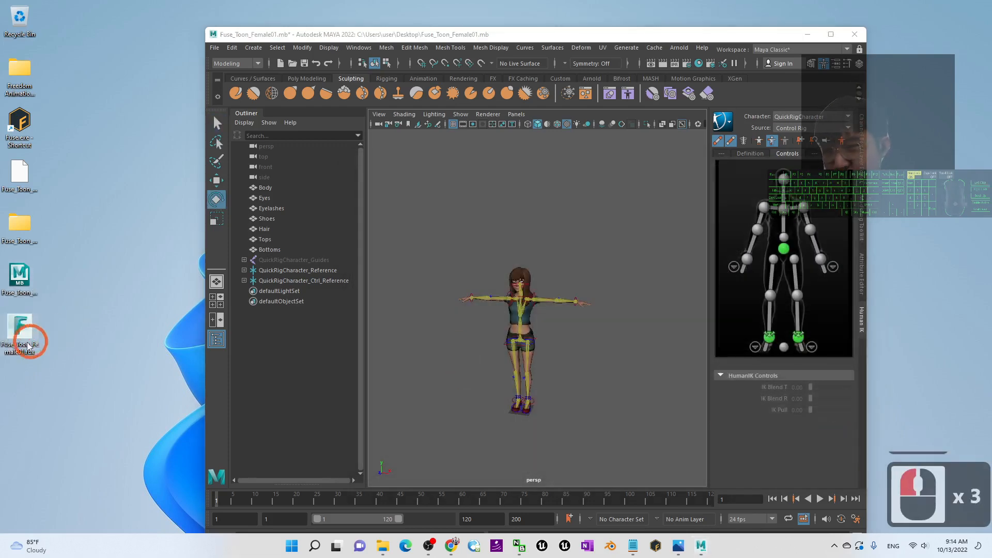
left_click(18, 328)
left_click(19, 329)
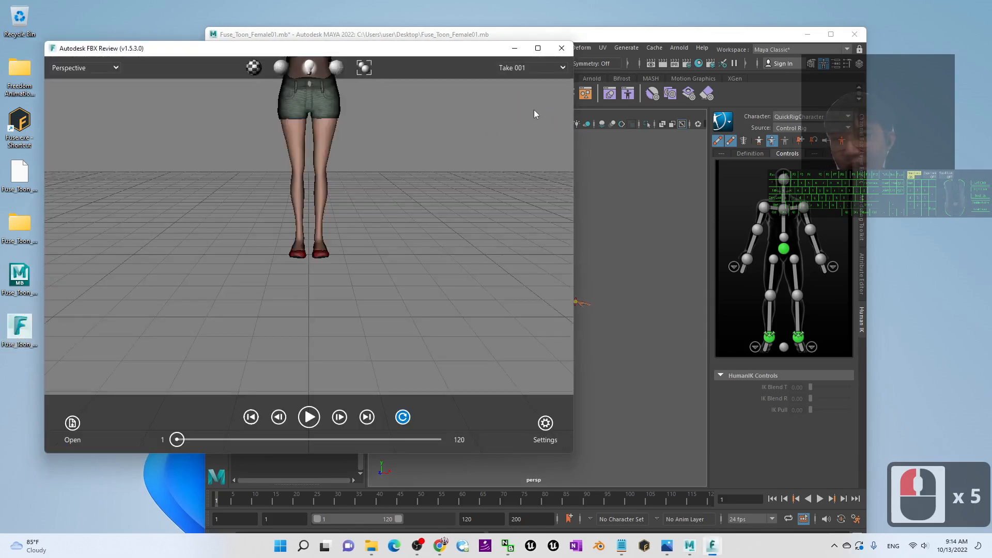
left_click(538, 47)
middle_click_drag(633, 205, 635, 452)
scroll(687, 226, "down", 2)
left_click_drag(685, 247, 625, 264)
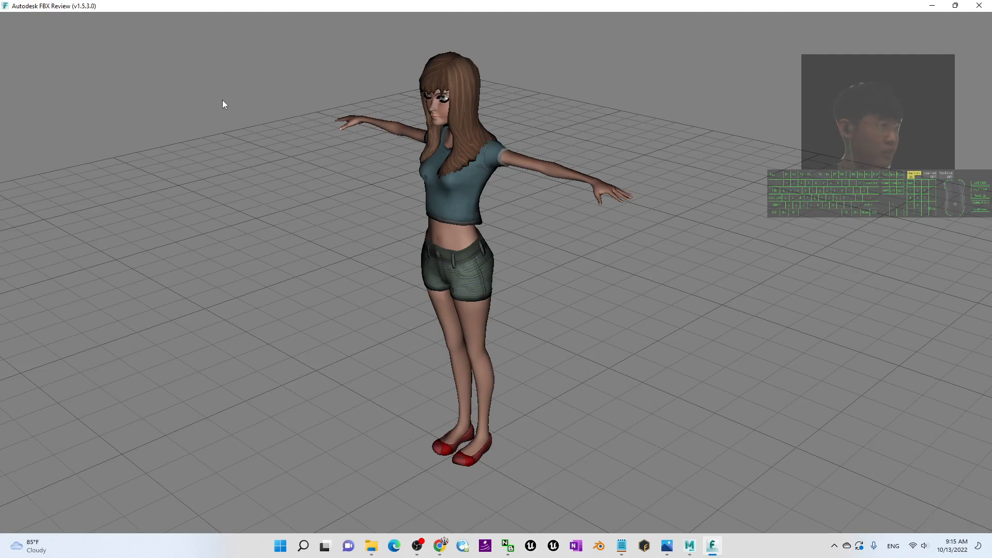
Step: Inspect the exported character's face, hair and upper body up close from several angles, and close FBX Review
scroll(552, 248, "up", 2)
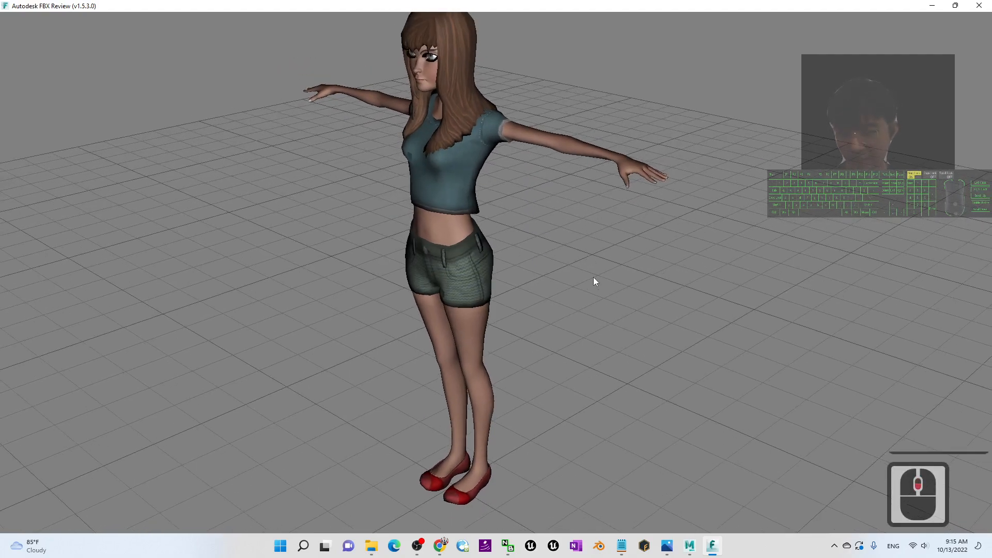
left_click_drag(601, 309, 624, 301, "alt")
middle_click_drag(582, 203, 597, 369, "alt")
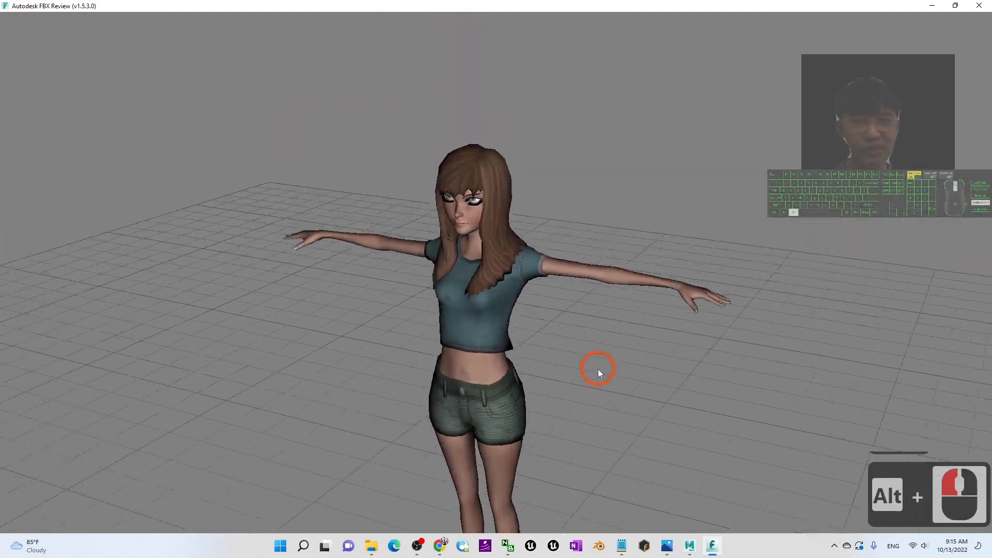
scroll(591, 320, "up", 2)
scroll(591, 321, "up", 5)
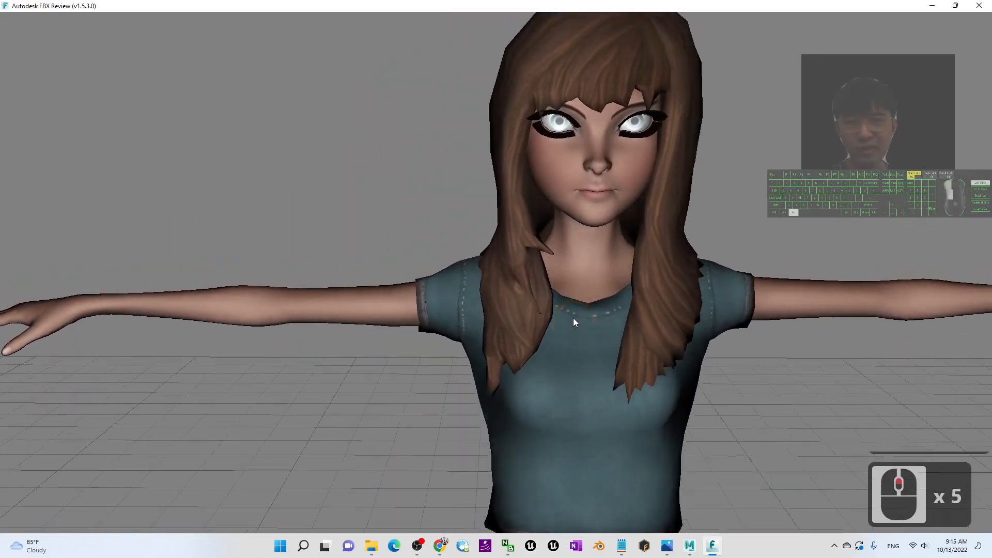
right_click_drag(573, 318, 762, 265, "alt")
scroll(662, 345, "down", 15)
middle_click_drag(609, 327, 581, 327, "alt")
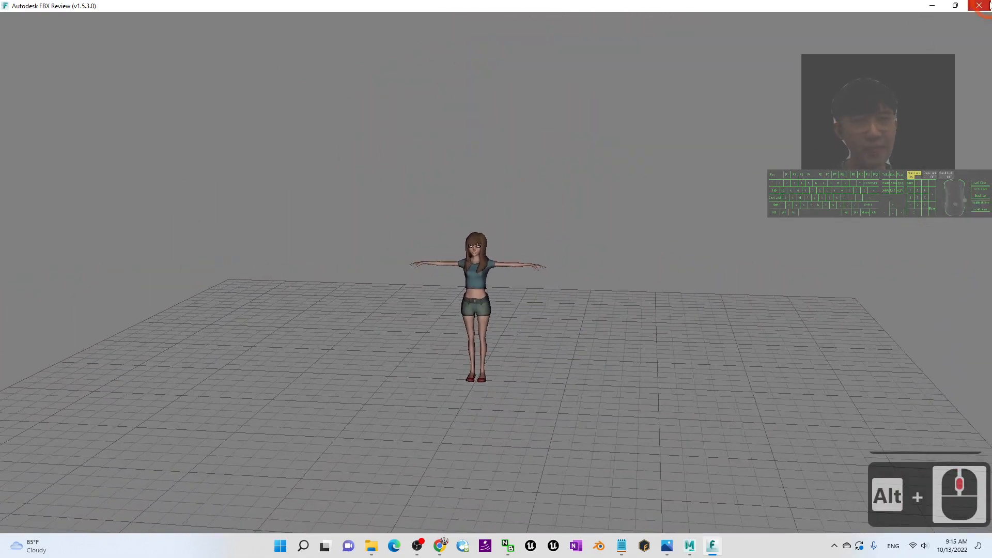
left_click(608, 503)
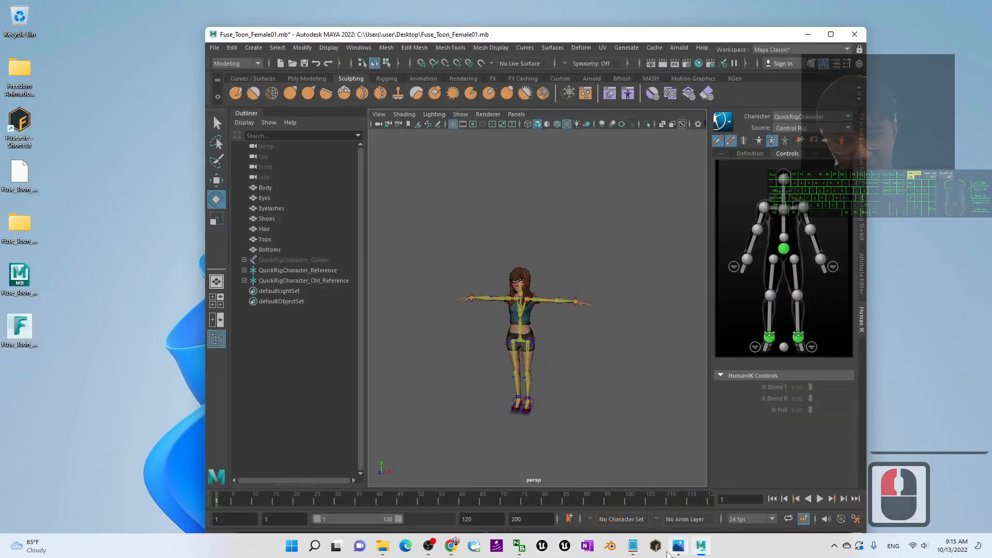
Step: View the cover.jpg overview image of the Fuse to UE5 workflow in Photos, and leave the image viewer
left_click(680, 548)
left_click(390, 171)
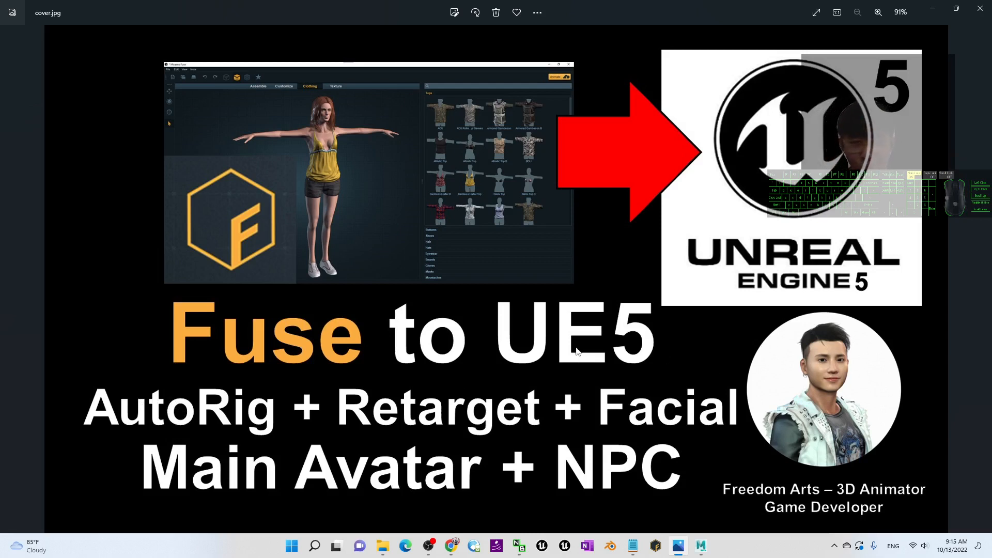
left_click(979, 8)
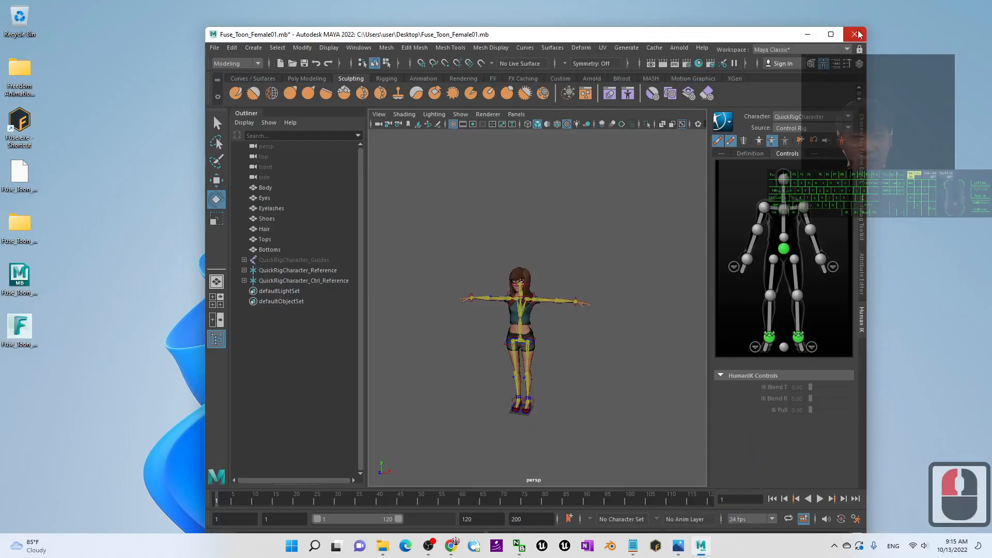
Step: Close Maya without saving the changes to Fuse_Toon_Female01.mb
left_click(855, 34)
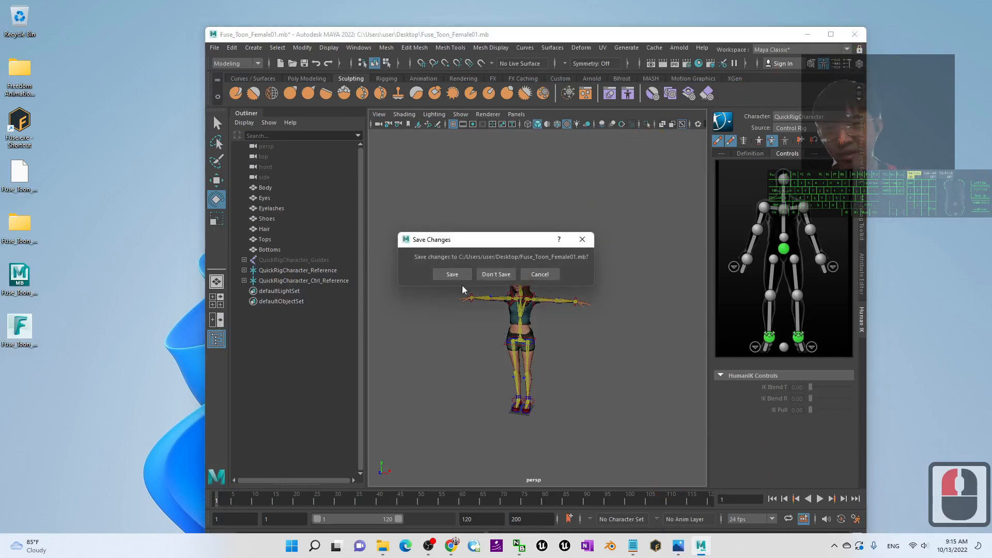
left_click(484, 275)
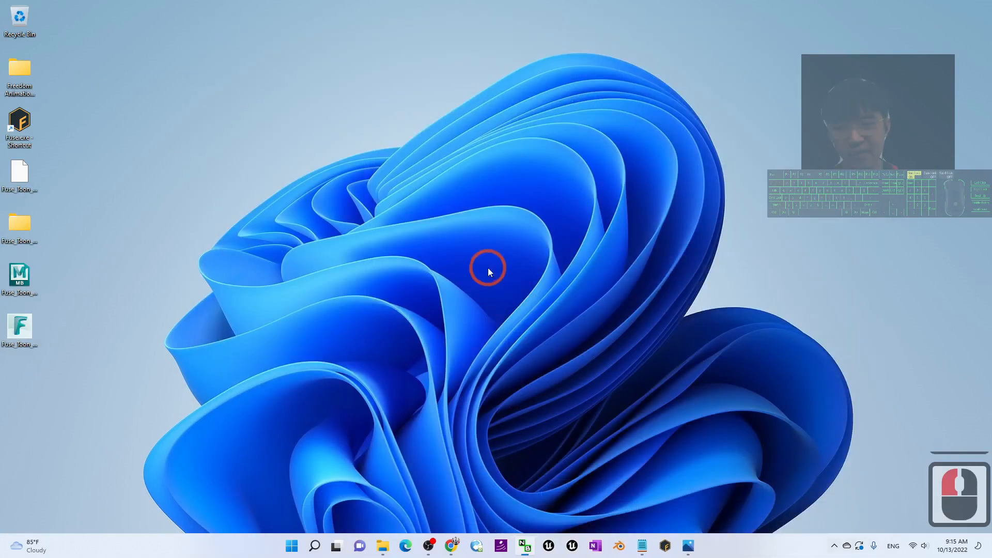
double_click(17, 292)
left_click(27, 334)
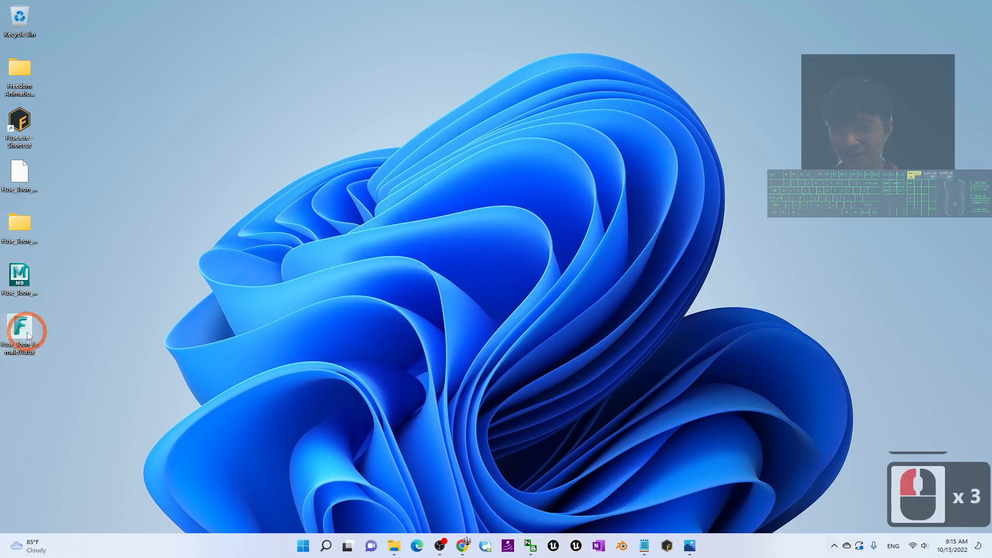
left_click(688, 358)
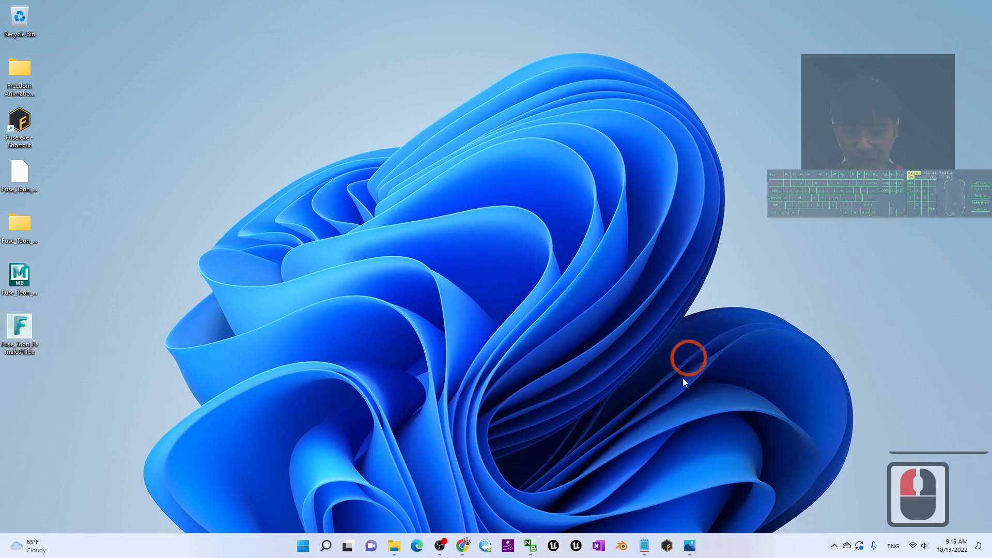
Step: Switch to Notes.txt in Notepad, review the Freedom Animation Pipeline V3.zip download entry, and minimize the notes
left_click(644, 546)
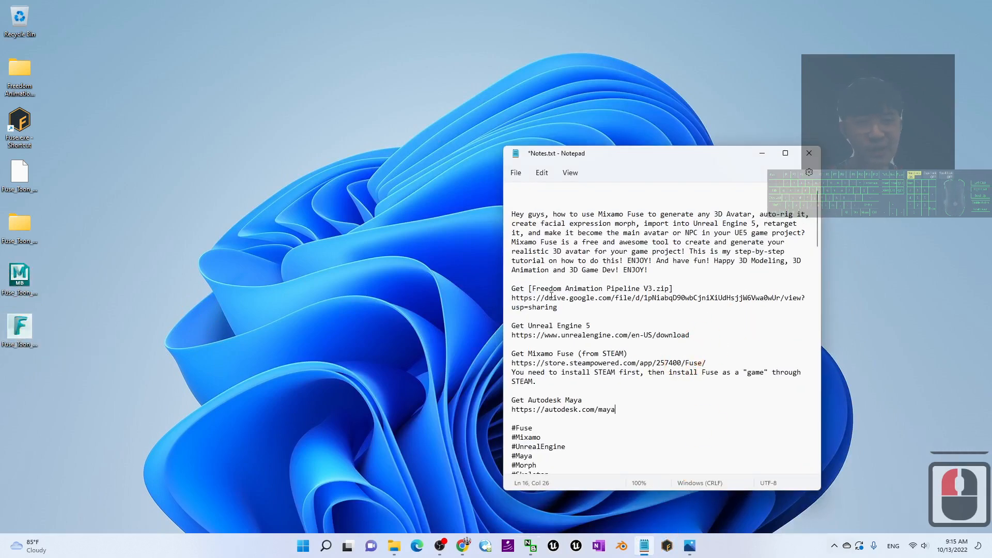
left_click_drag(542, 287, 660, 288)
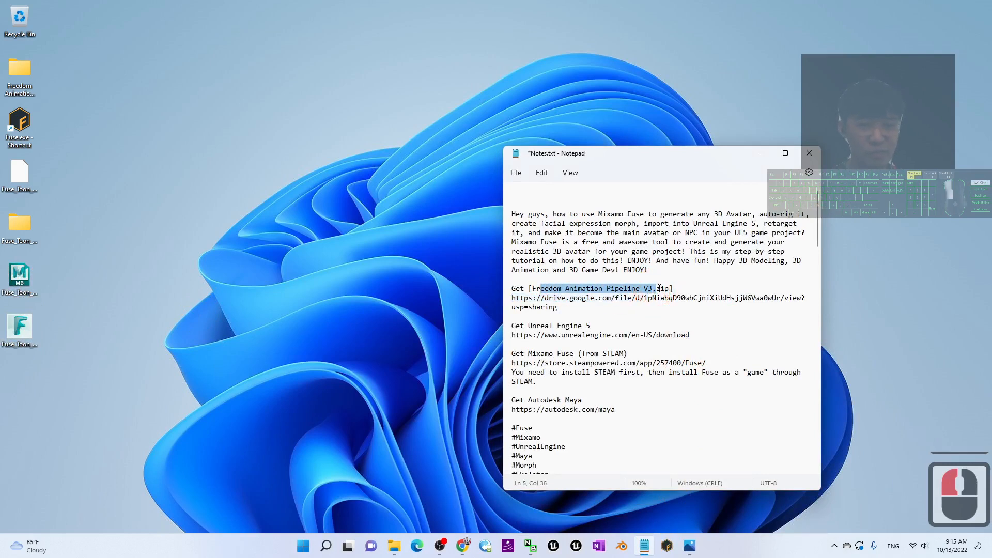
left_click(663, 291)
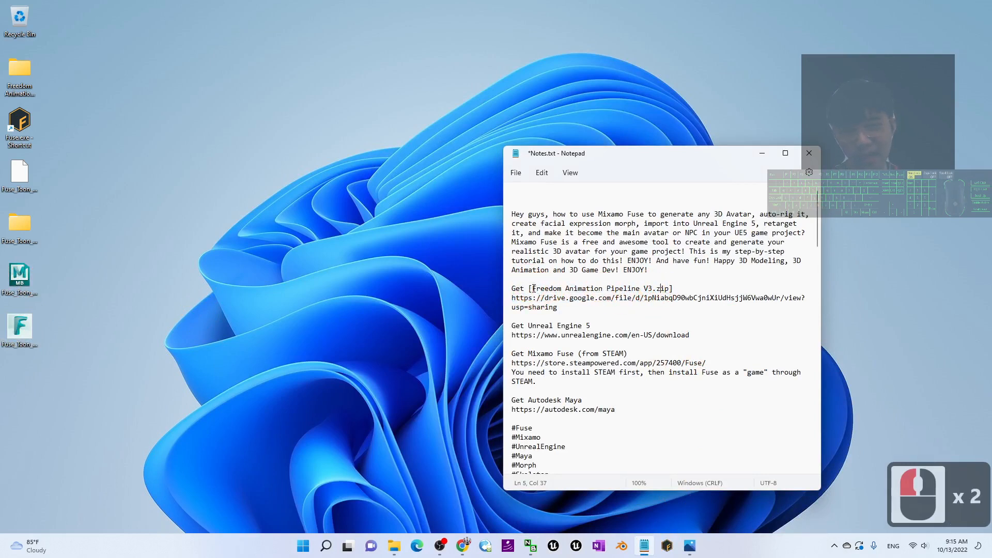
left_click_drag(532, 288, 669, 288)
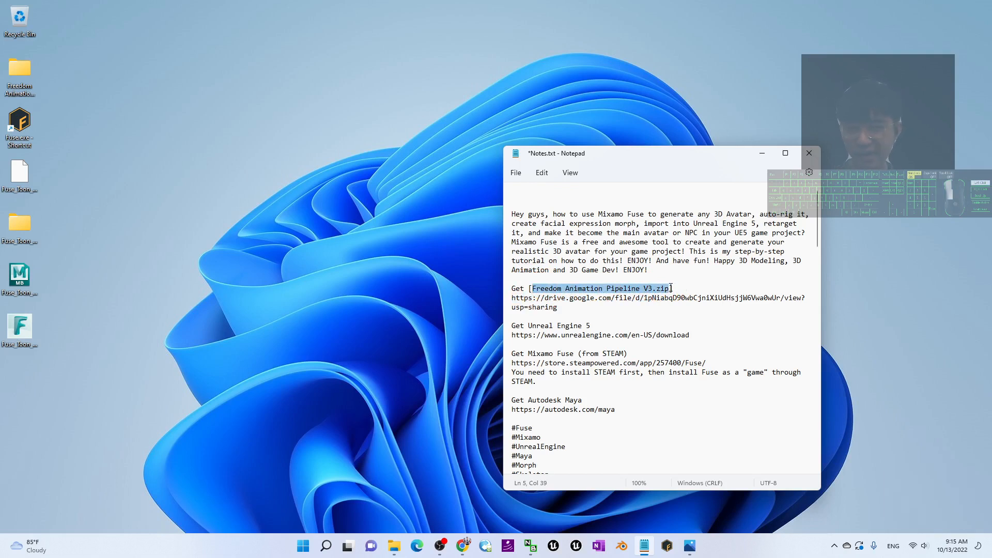
left_click(573, 306)
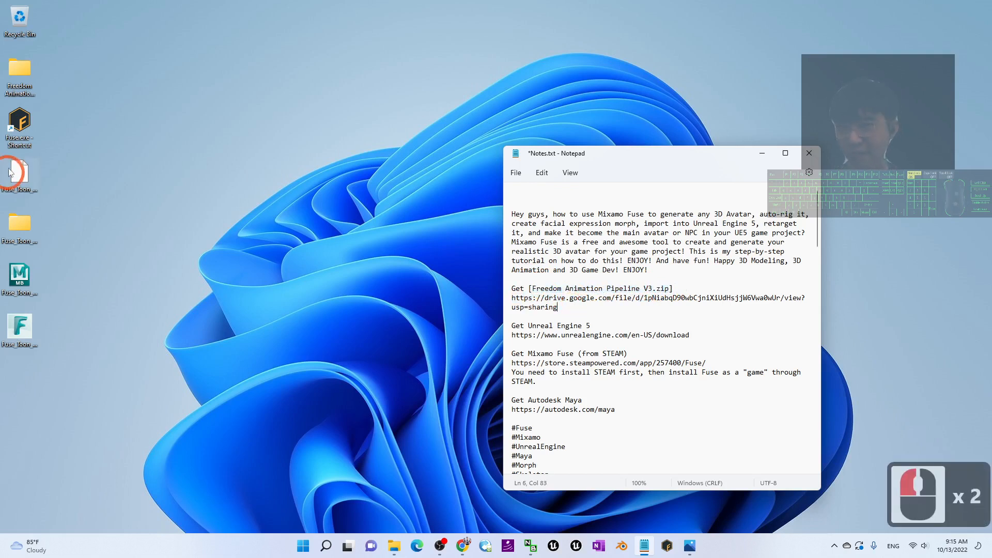
left_click(21, 78)
left_click(761, 153)
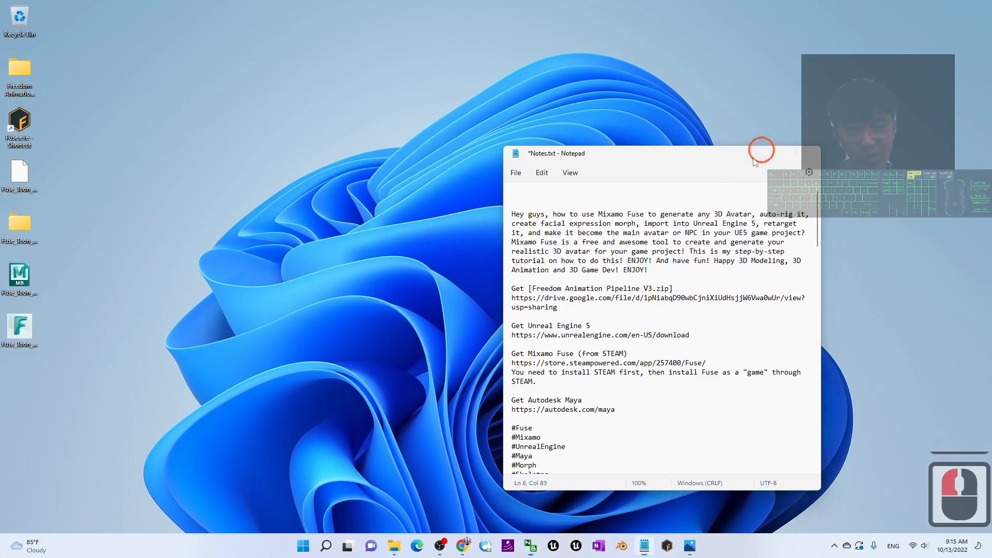
Step: Launch Unreal Editor 5.0.3 and wait for the project browser
left_click(577, 546)
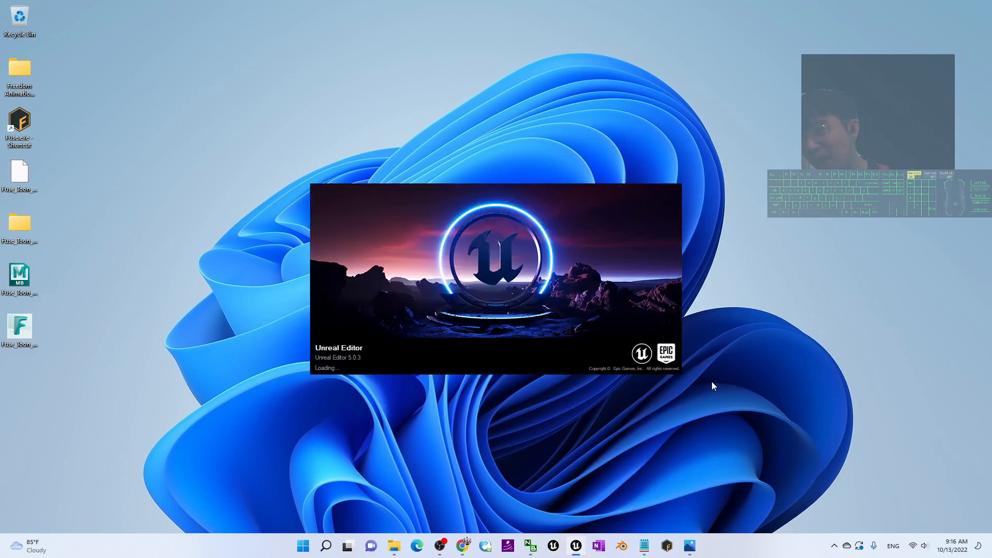
left_click(15, 330)
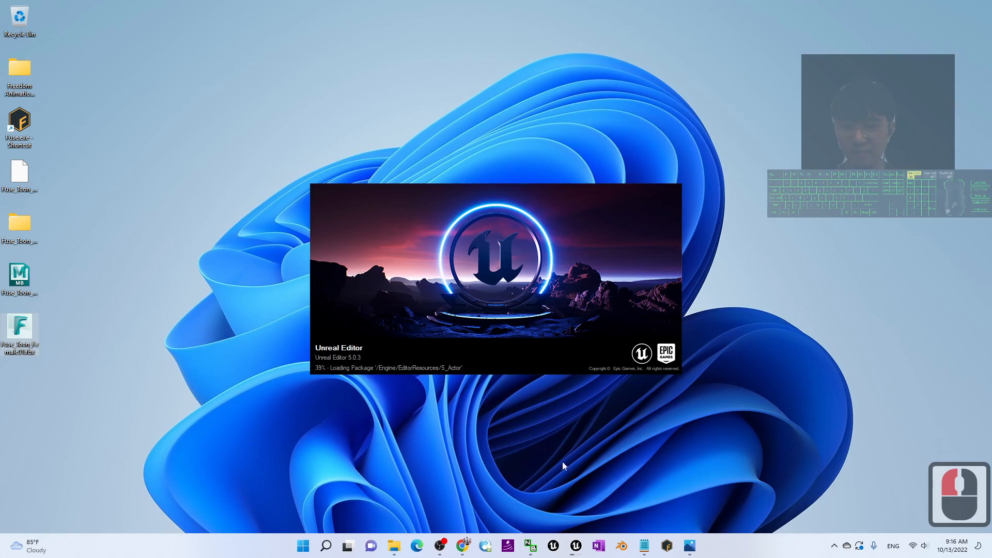
left_click(442, 546)
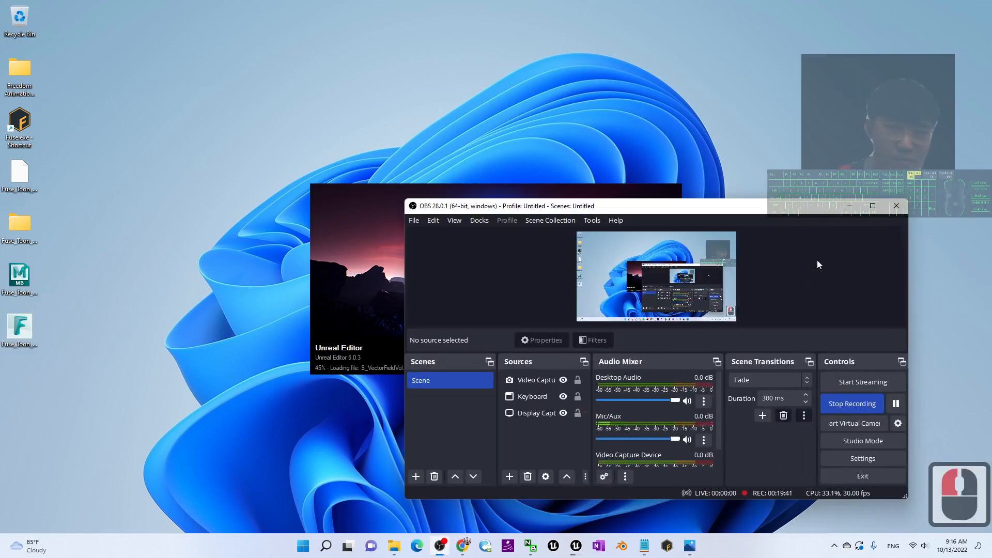
left_click(848, 206)
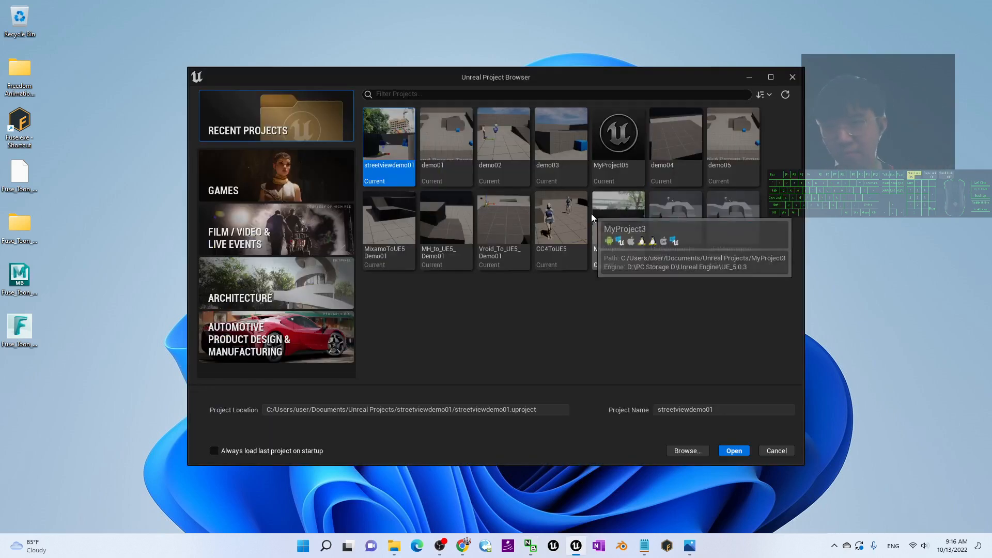
Step: Create a Third Person game project named Fuse_To_UE5_Demo01 with the default Blueprint settings, and dismiss the graphics driver warning
left_click(271, 167)
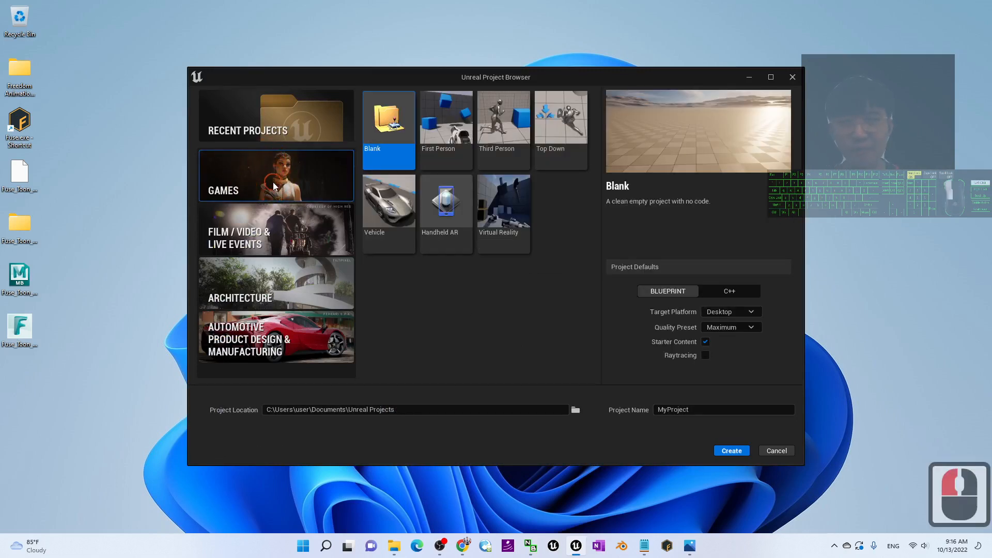
left_click(528, 146)
left_click(514, 124)
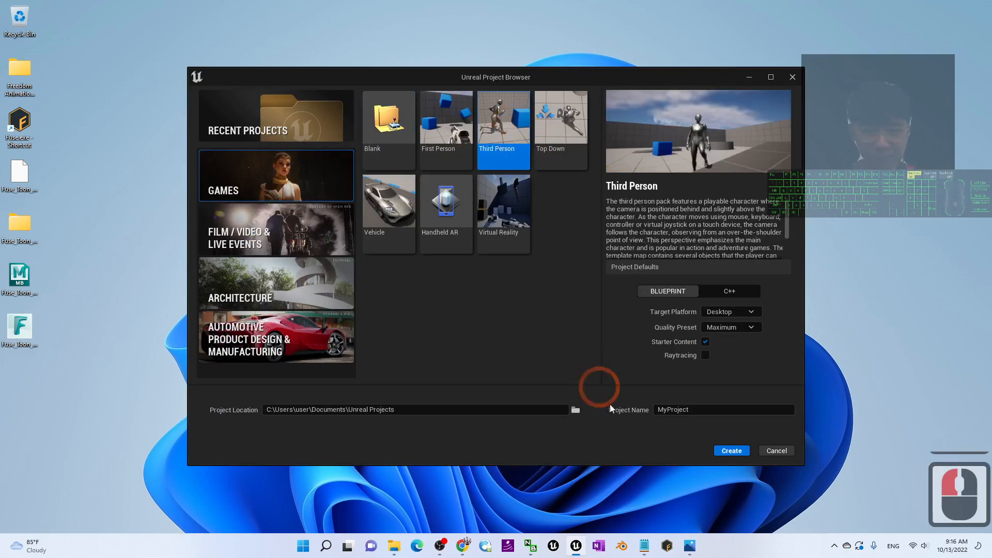
left_click(701, 407)
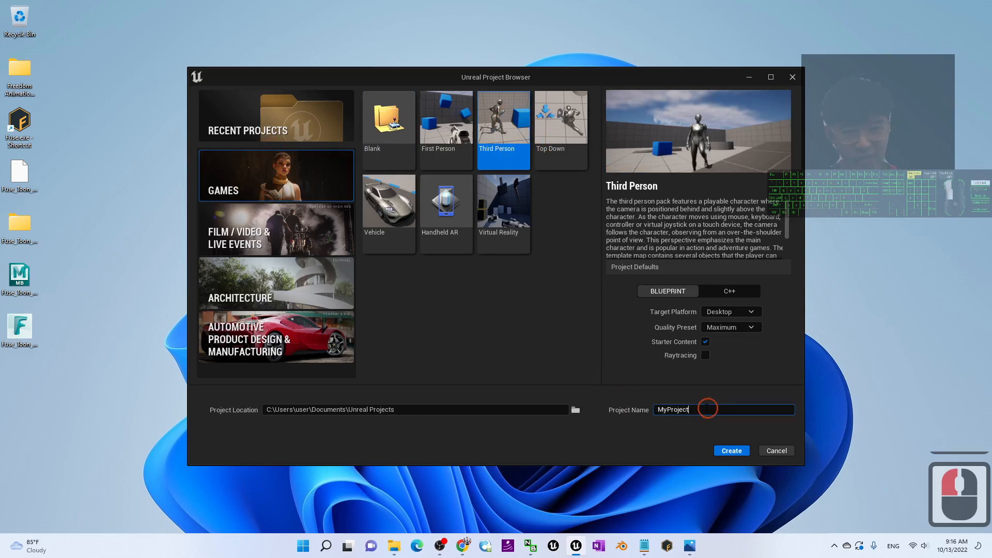
type("Fuse_To_UE")
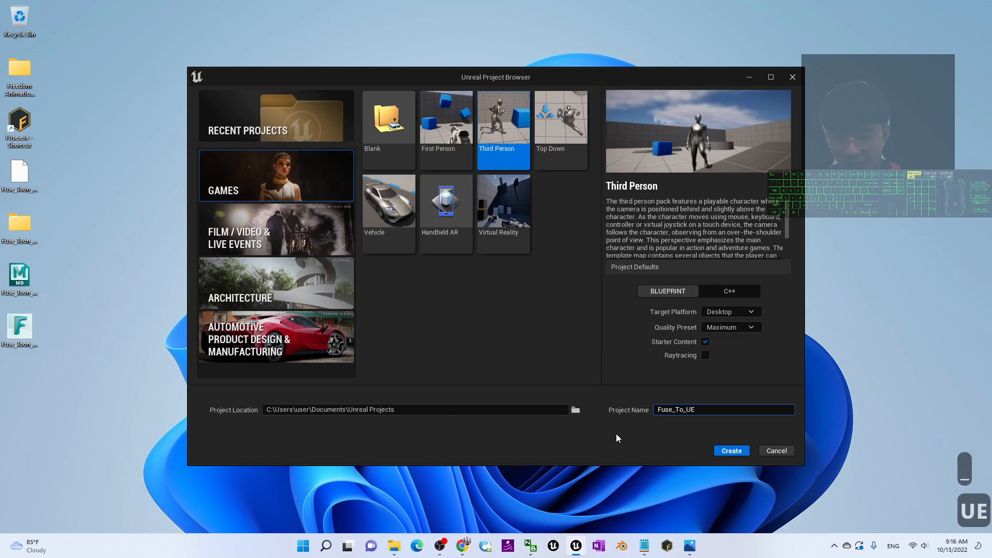
type("5_Demo01")
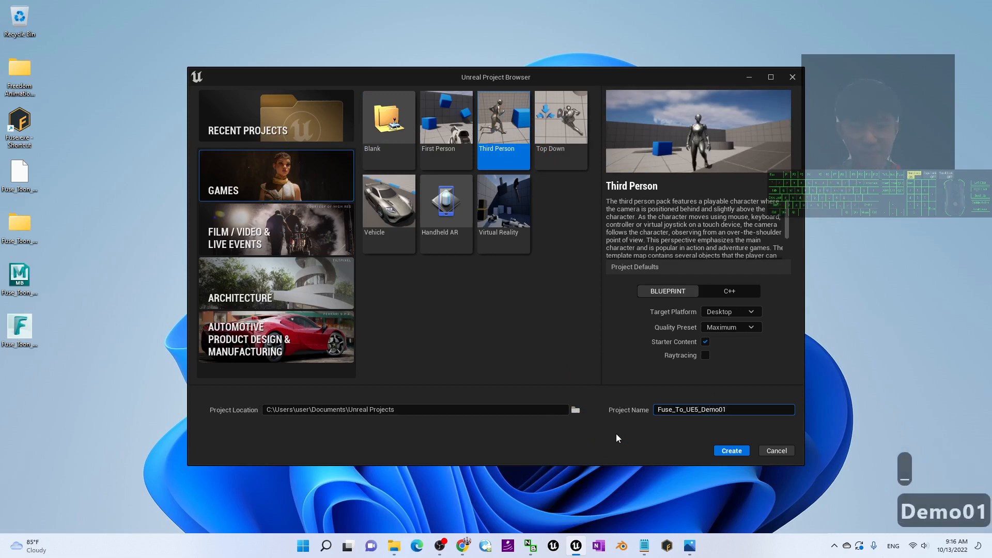
left_click(735, 457)
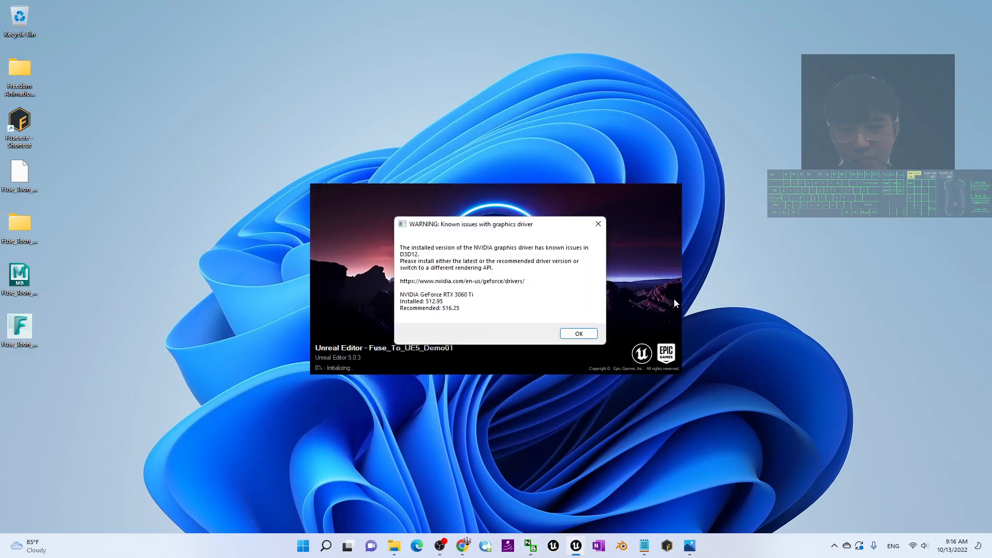
left_click(572, 332)
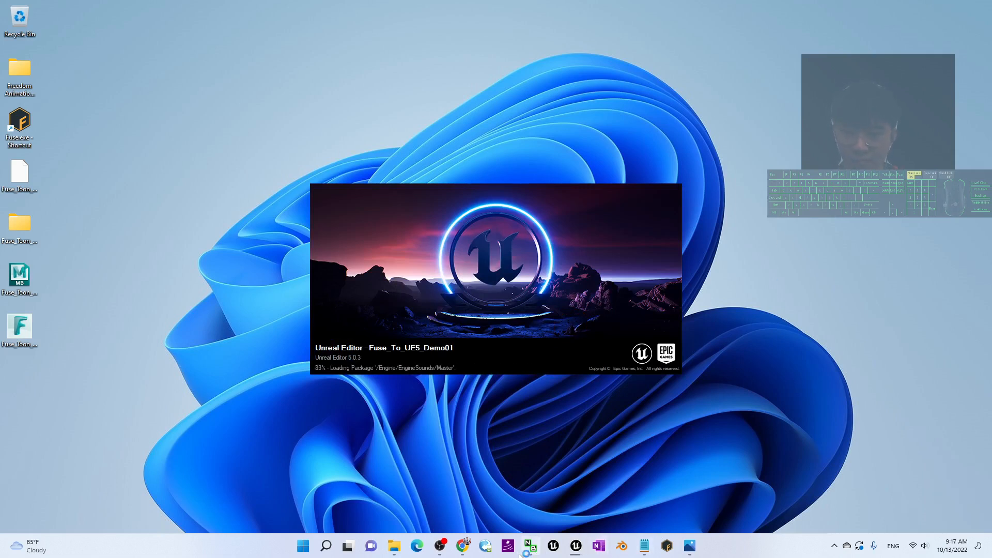
left_click_drag(530, 553, 405, 536)
left_click(610, 430)
left_click_drag(481, 550, 464, 552)
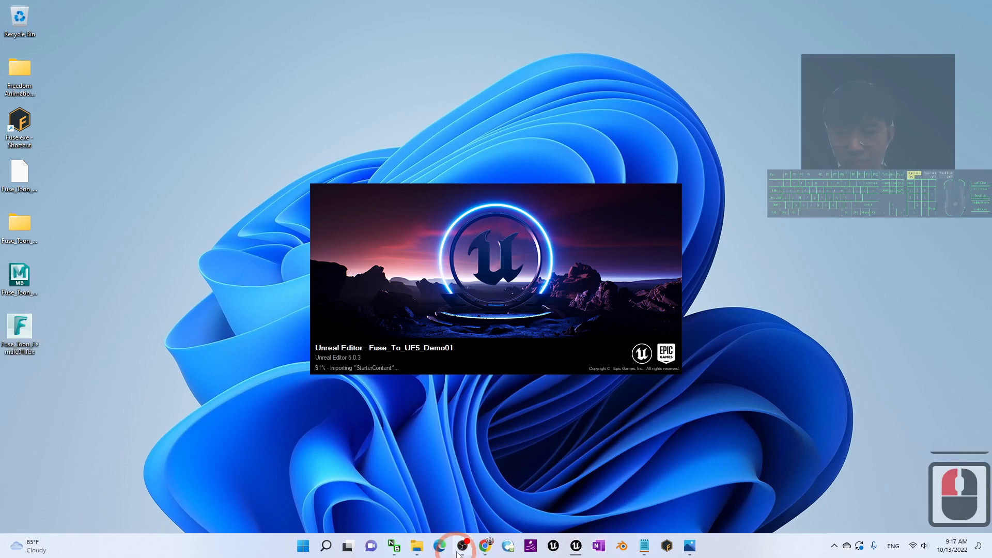
left_click(460, 551)
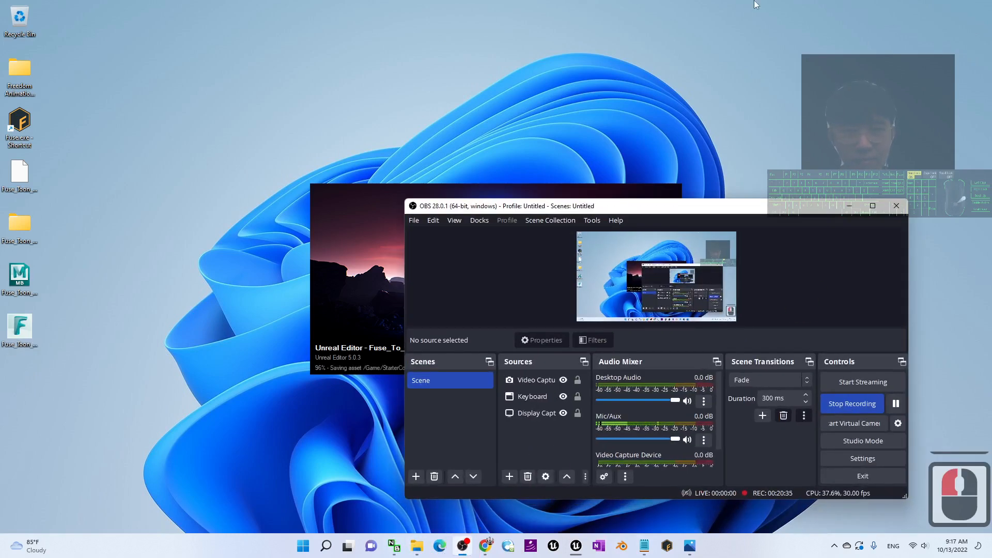
left_click(849, 205)
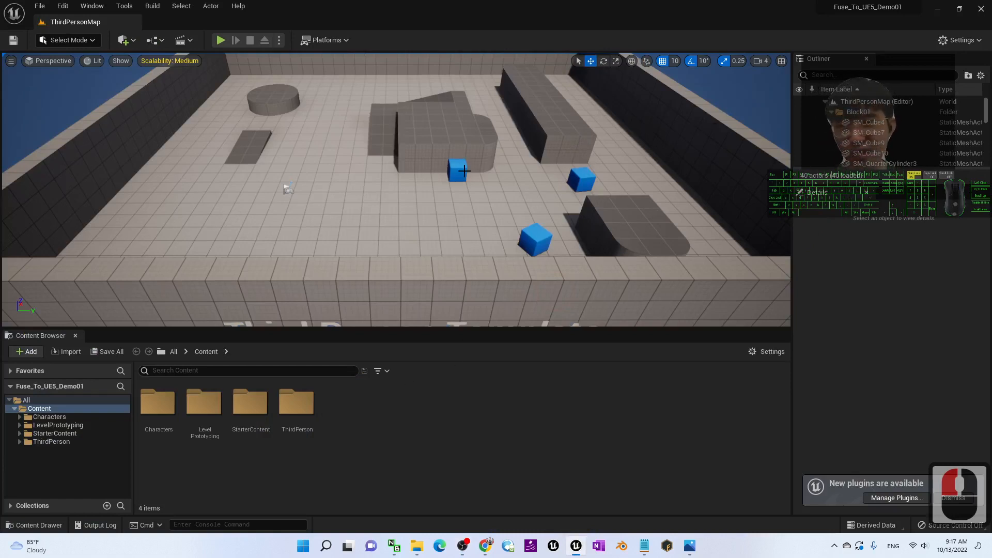
Step: Play-test the third-person level by running and jumping around with the default mannequin, and stop the play session
scroll(462, 179, "down", 3)
scroll(459, 185, "down", 3)
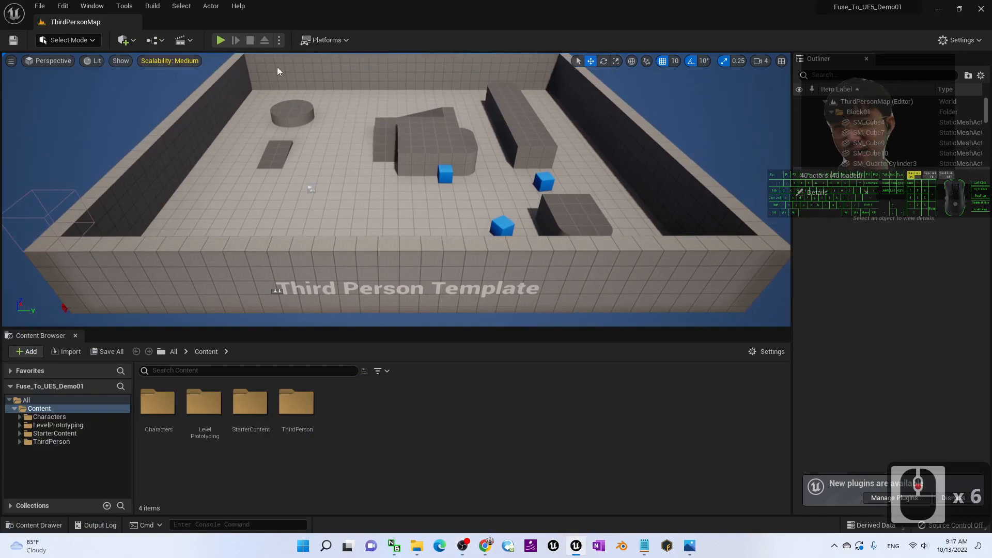
left_click(221, 40)
left_click(487, 190)
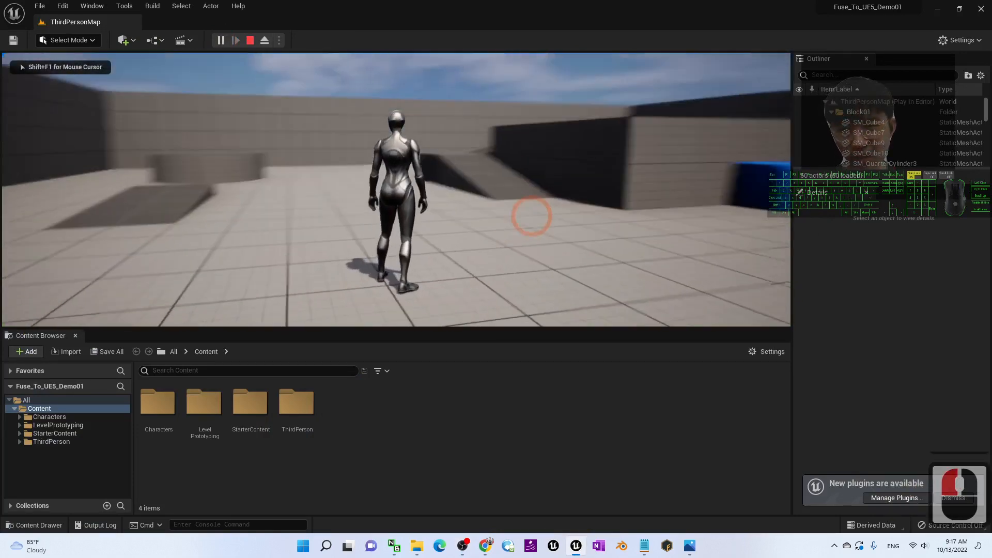
key("w")
key("a")
key("space")
key("d")
key("d")
key("a")
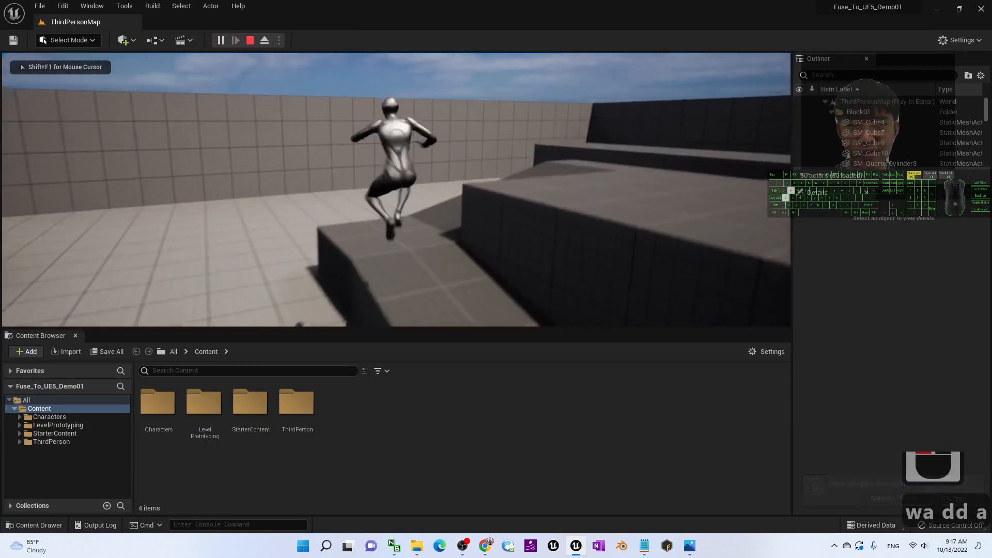
key("a")
key("a")
key("a")
key("a")
key("d")
key("s")
key("d")
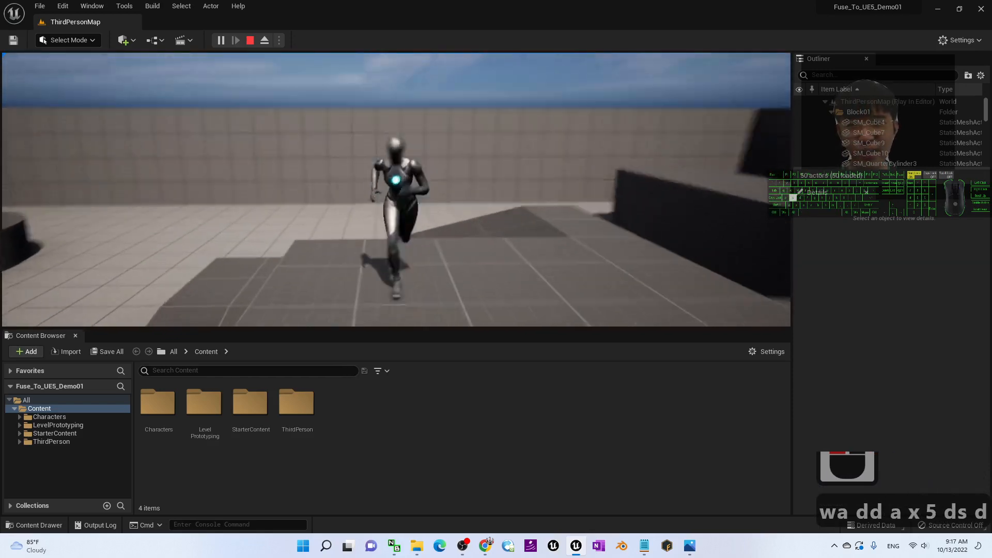
key("a")
key("w")
key("a")
key("s")
key("d")
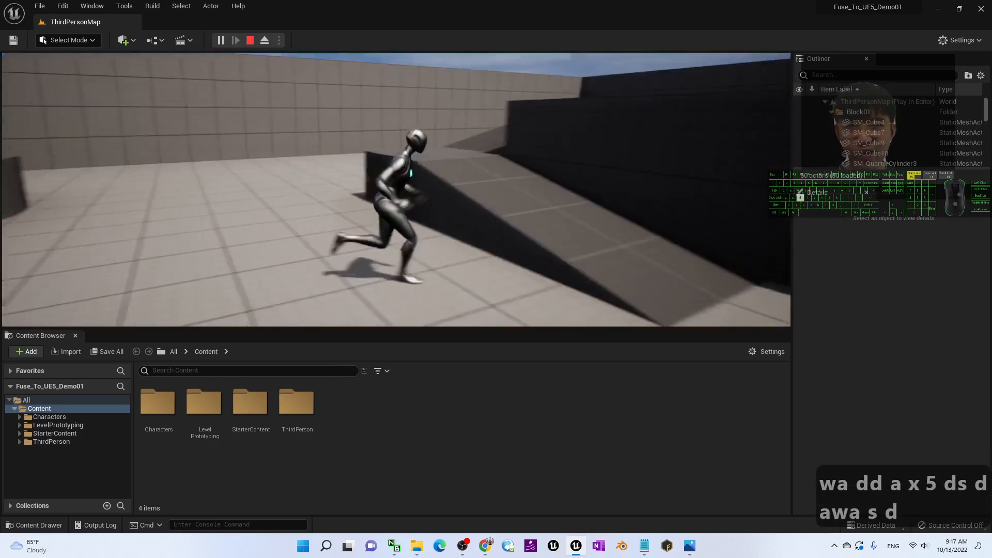
key("w")
key("a")
key("a")
key("s")
key("s")
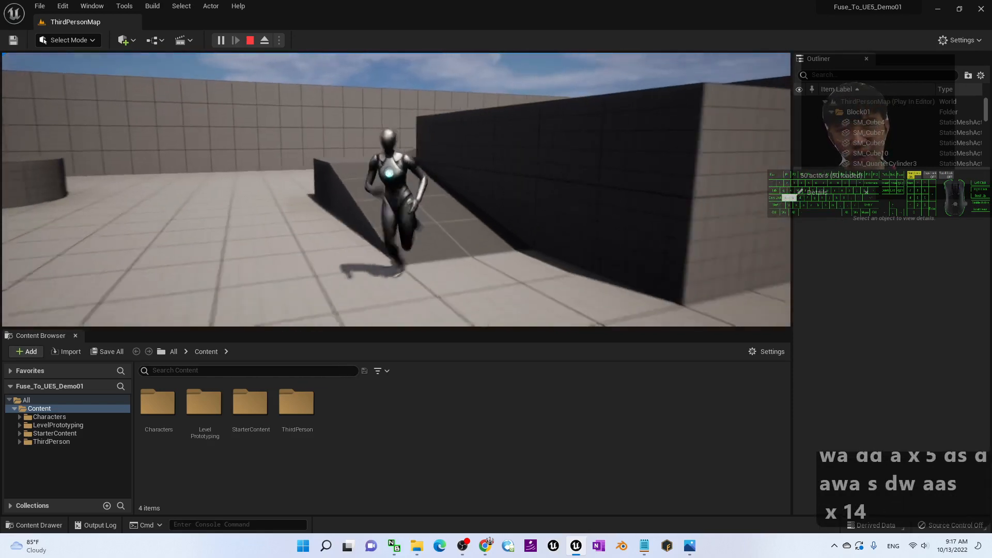
key("a")
key("s")
key("d")
key("s")
key("a")
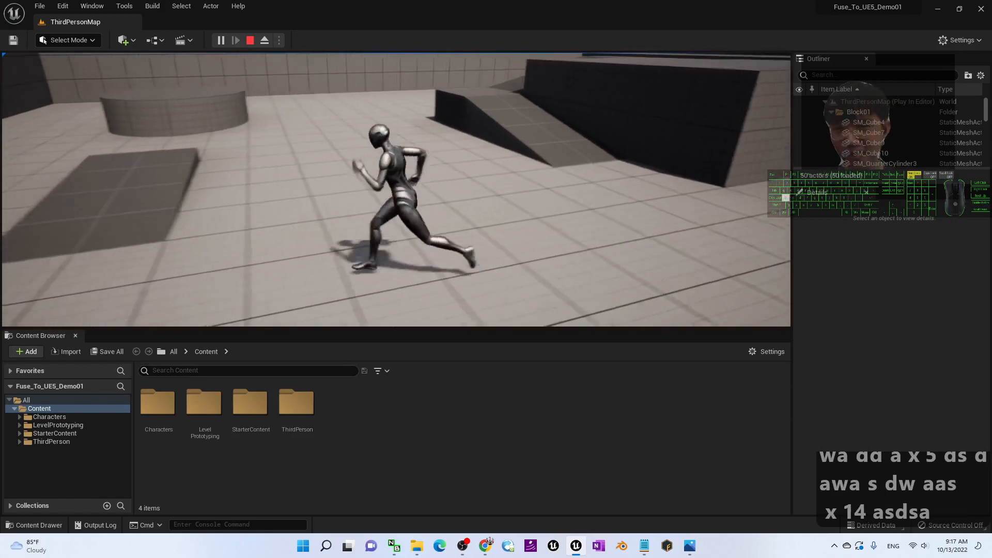
key("d")
key("w")
key("w")
key("s")
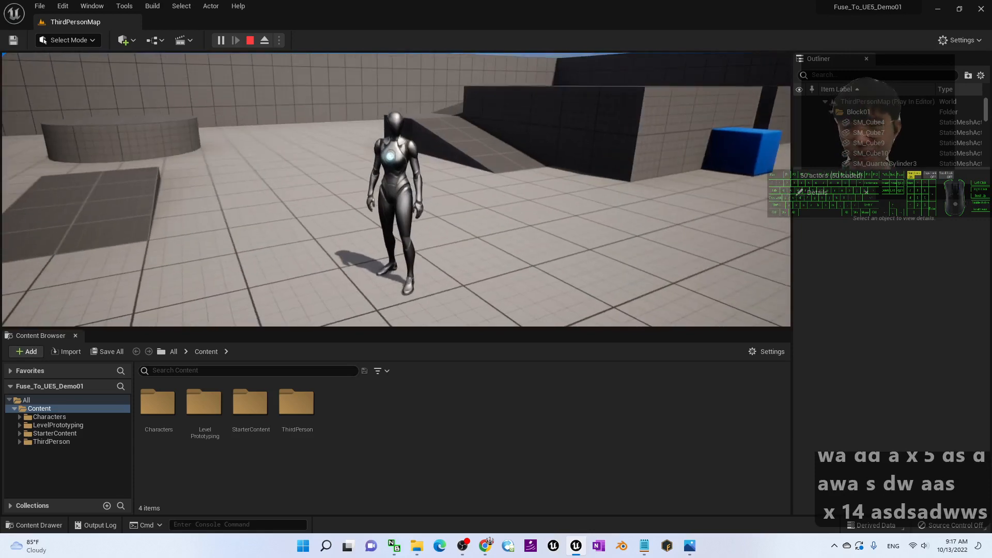
key("Escape")
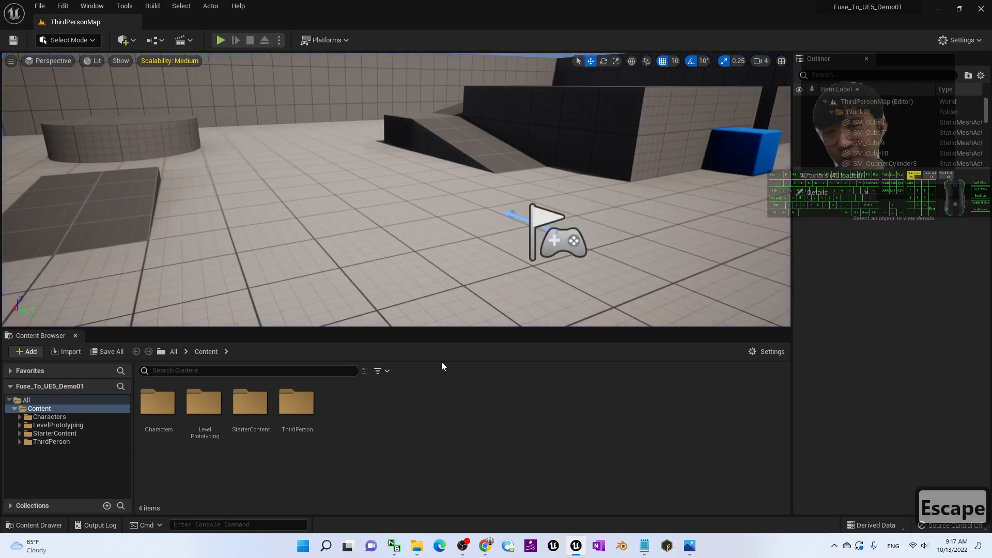
Step: Shrink the editor to a floating window and show the project's Content folder in File Explorer
left_click(208, 353)
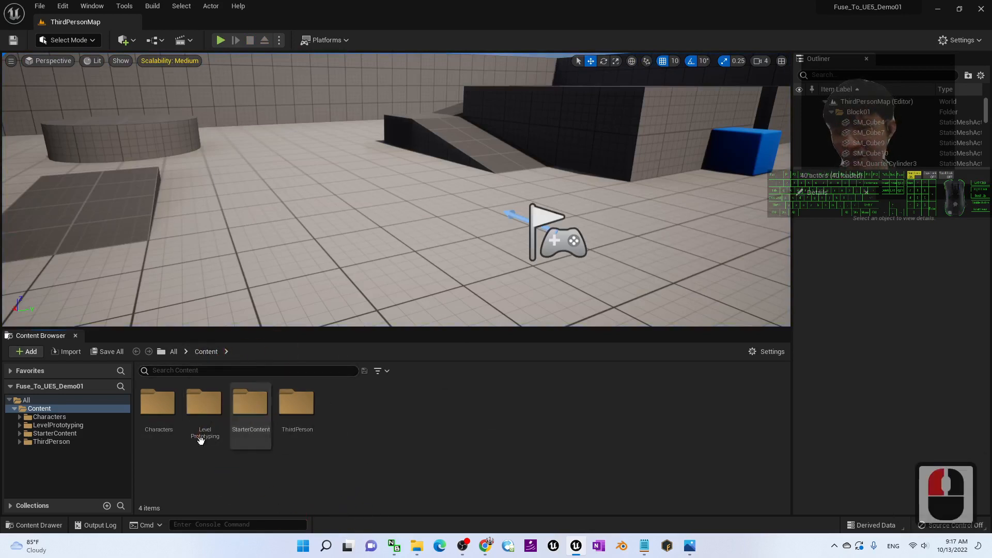
left_click(174, 353)
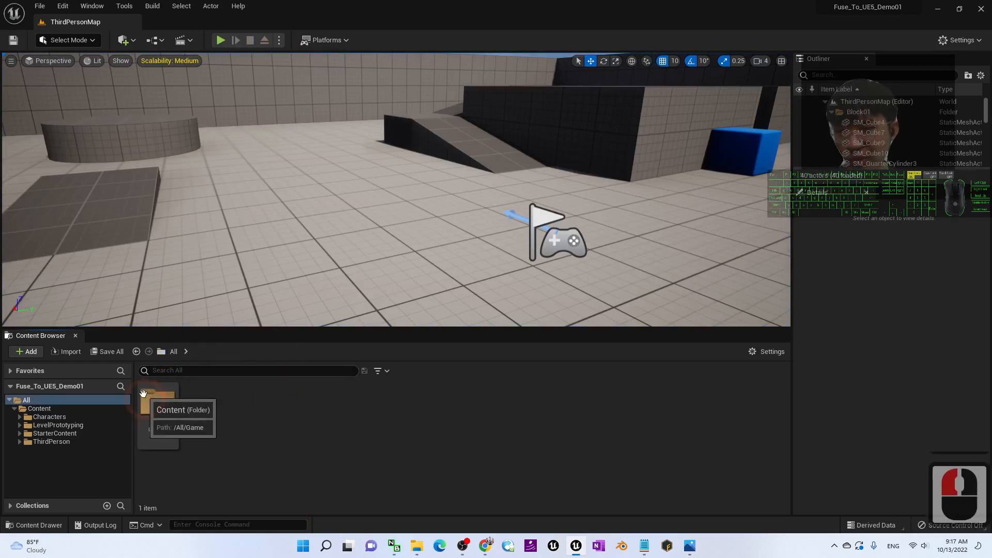
left_click_drag(611, 5, 671, 65)
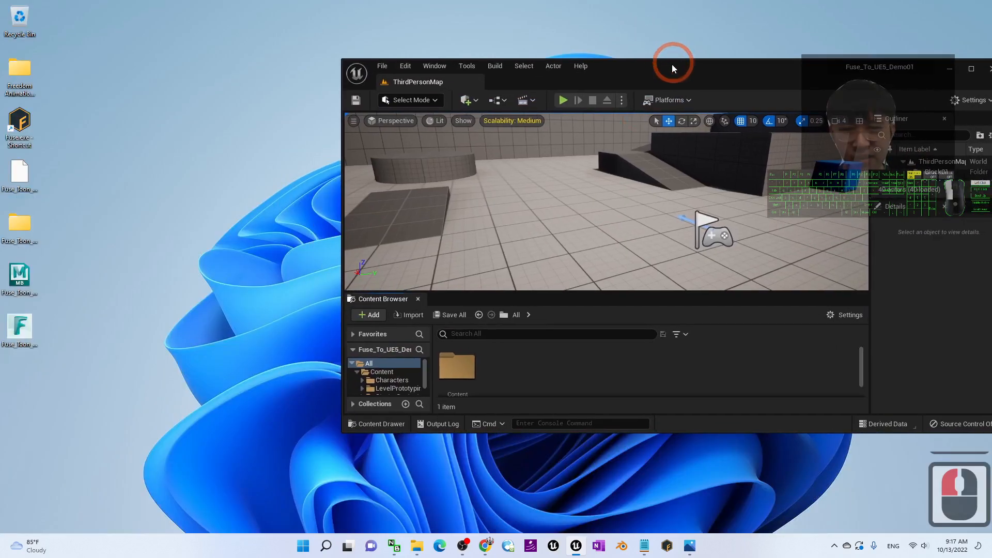
left_click_drag(610, 432, 589, 498)
right_click(470, 411)
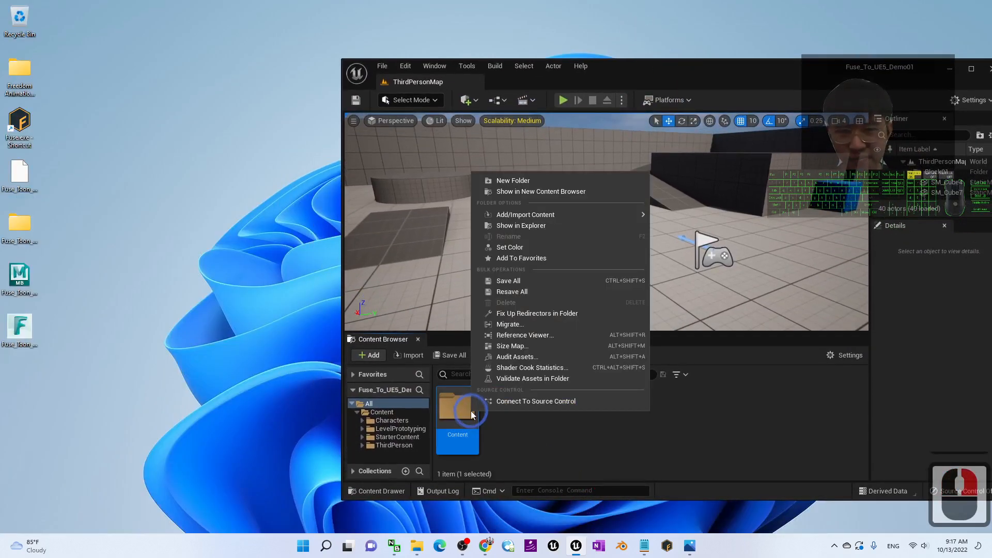
left_click(519, 227)
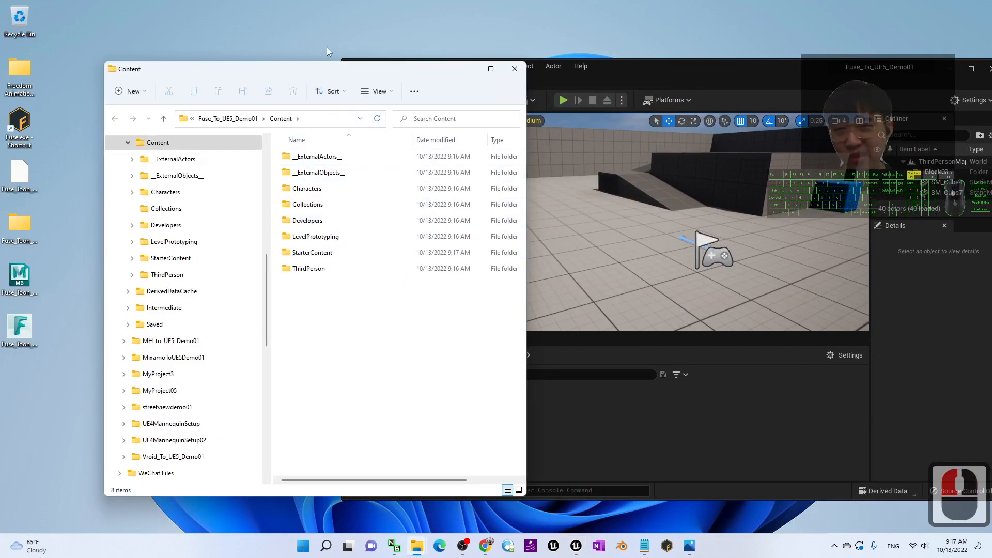
Step: Place the project's Content folder window over the editor and check its path within Fuse_To_UE5_Demo01
left_click_drag(328, 68, 641, 68)
left_click(639, 118)
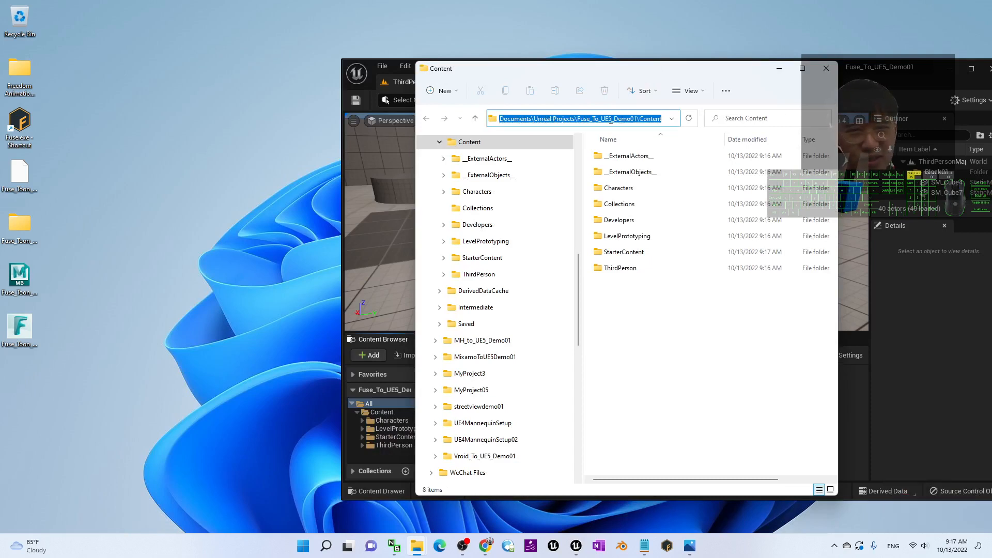
left_click(711, 355)
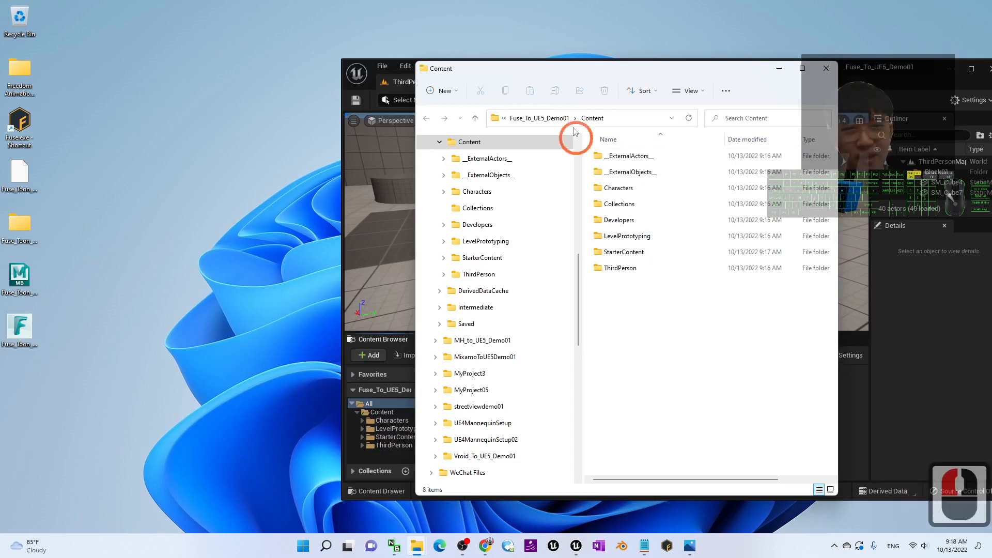
left_click(560, 117)
double_click(617, 173)
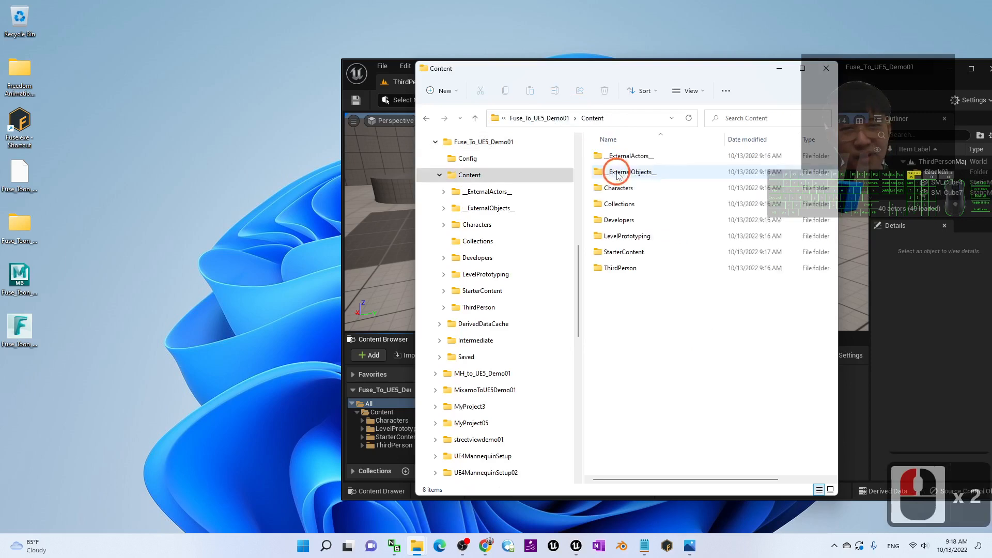
left_click(622, 297)
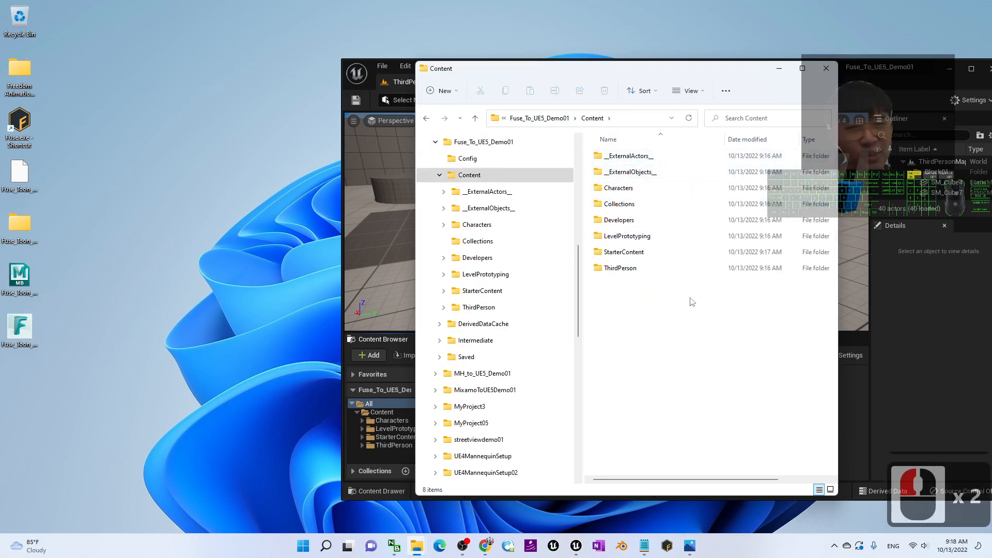
Step: Open the Content subfolder of the desktop's Freedom Animation Pipeline V3 folder in a window beside the project's Content folder
left_click(75, 92)
left_click(24, 70)
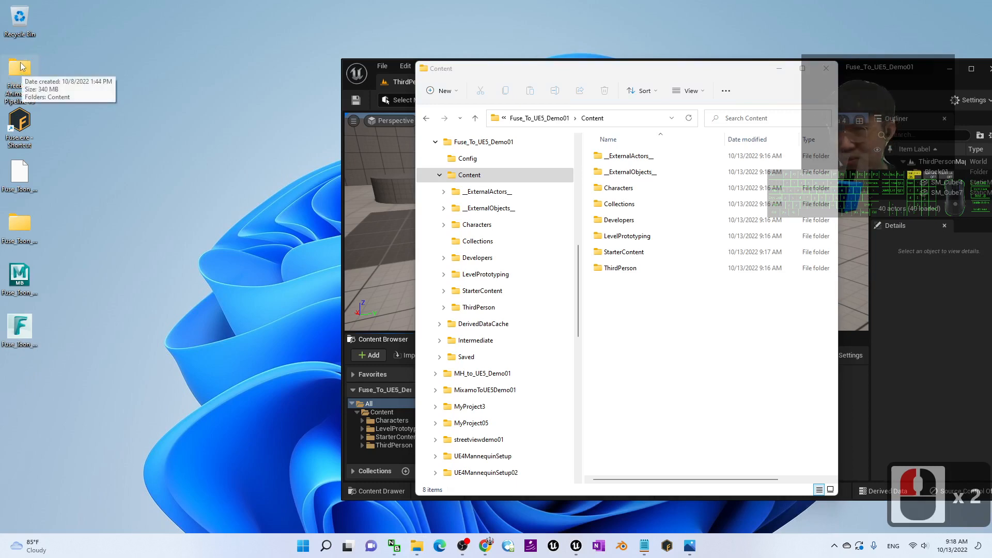
double_click(23, 65)
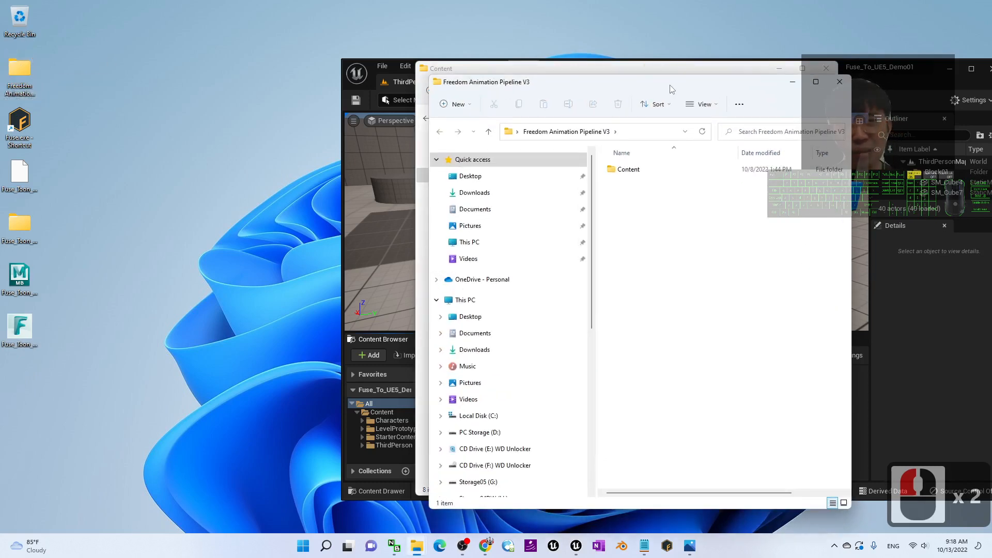
left_click_drag(669, 89, 263, 74)
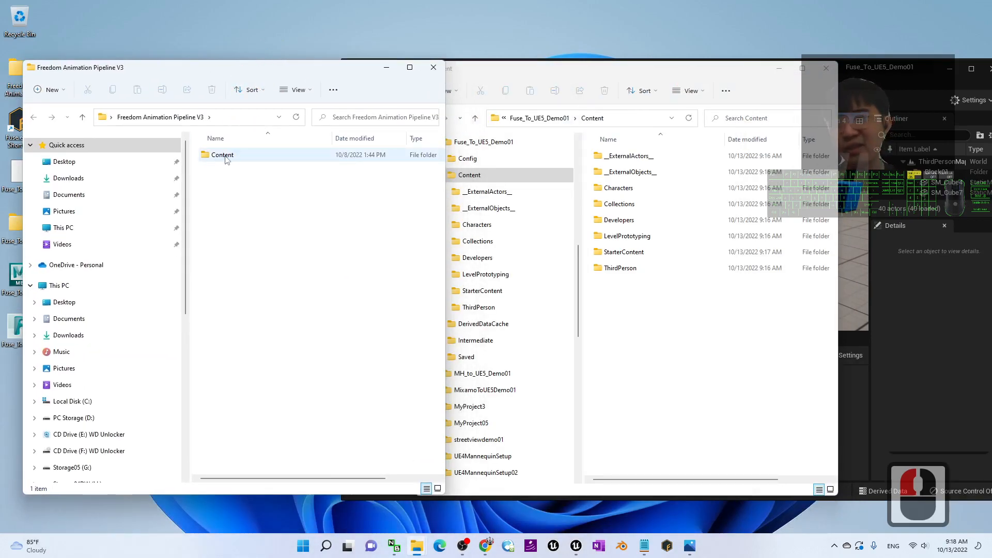
double_click(224, 157)
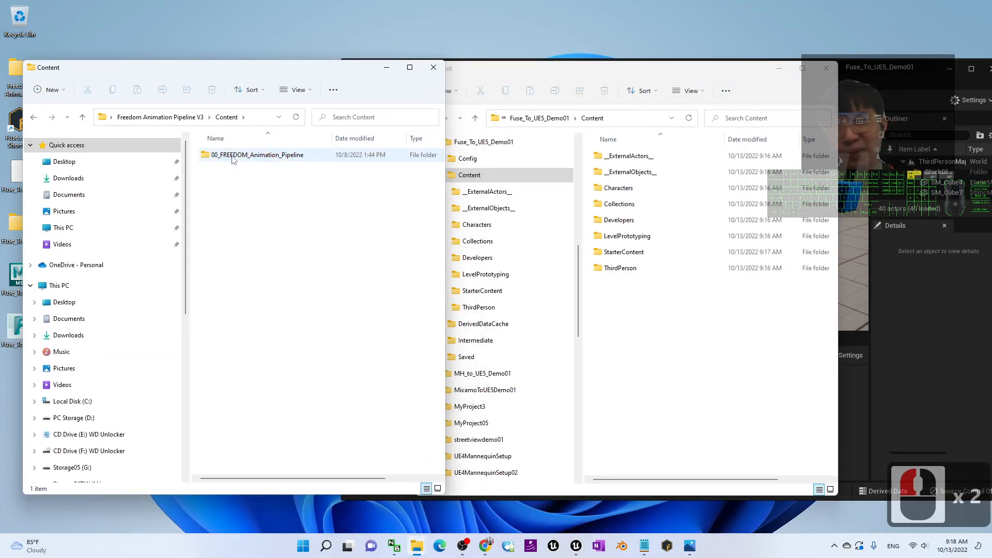
Step: Copy the 00_FREEDOM_Animation_Pipeline folder into the Content folder of the Fuse_To_UE5_Demo01 project
right_click(233, 159)
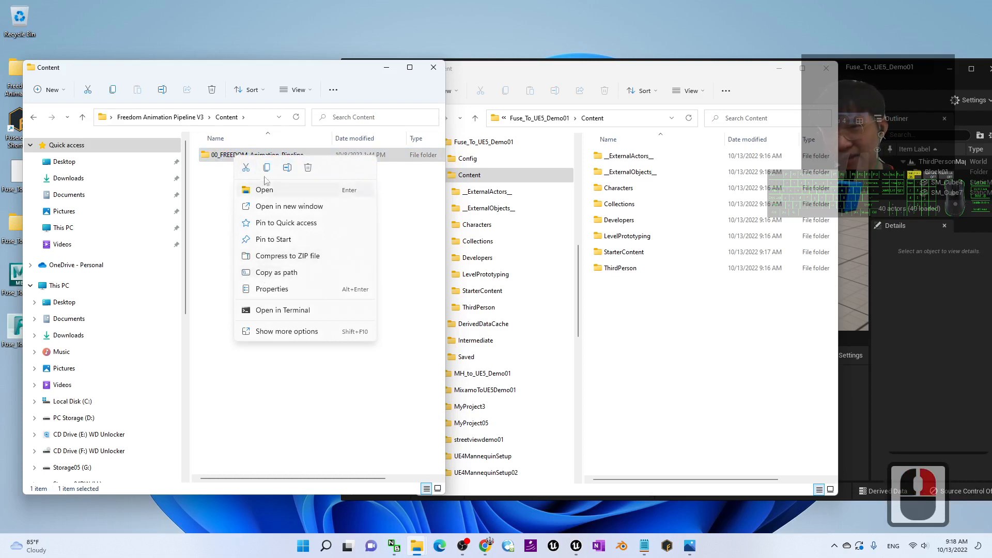
left_click(215, 200)
left_click(218, 156)
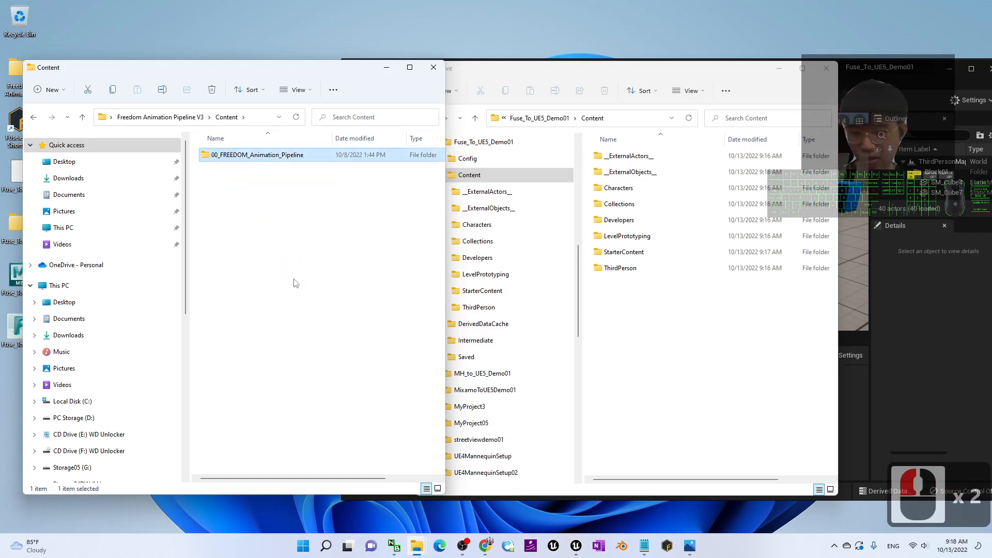
key("ctrl+c")
left_click(653, 332)
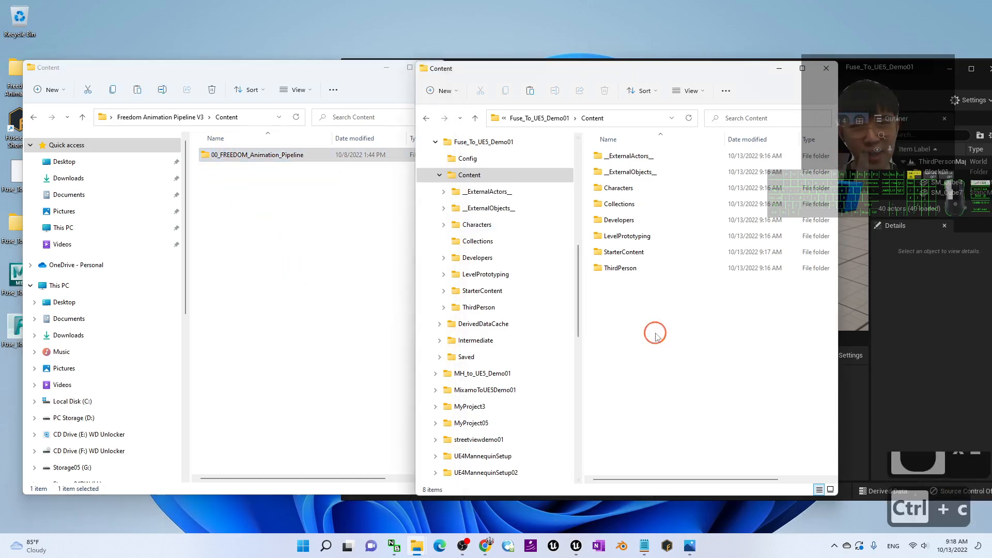
left_click(536, 114)
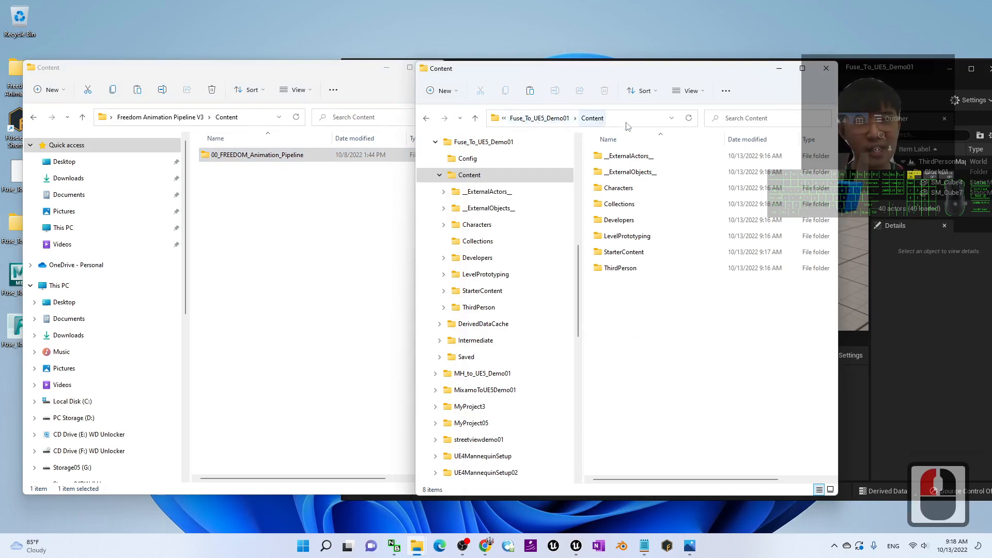
left_click(691, 327)
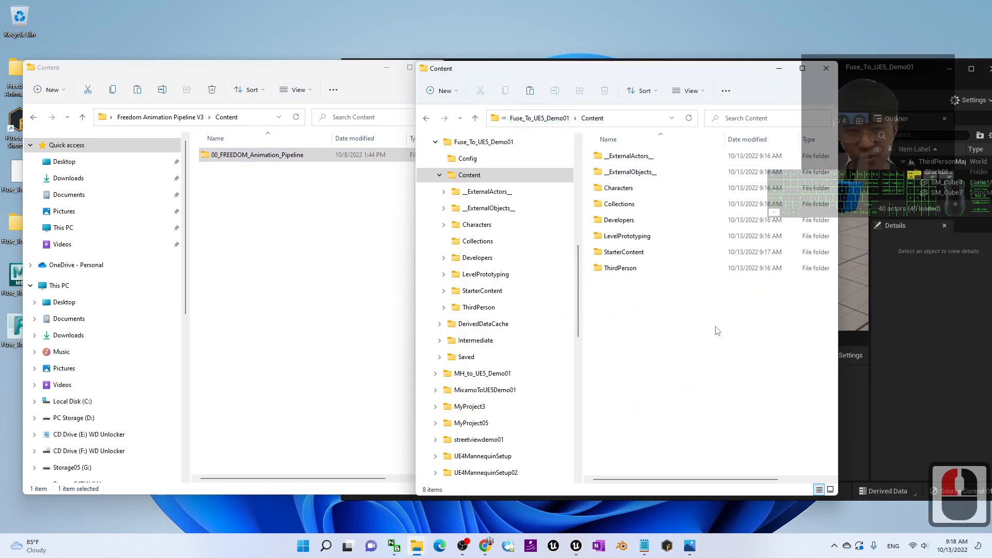
key("ctrl+v")
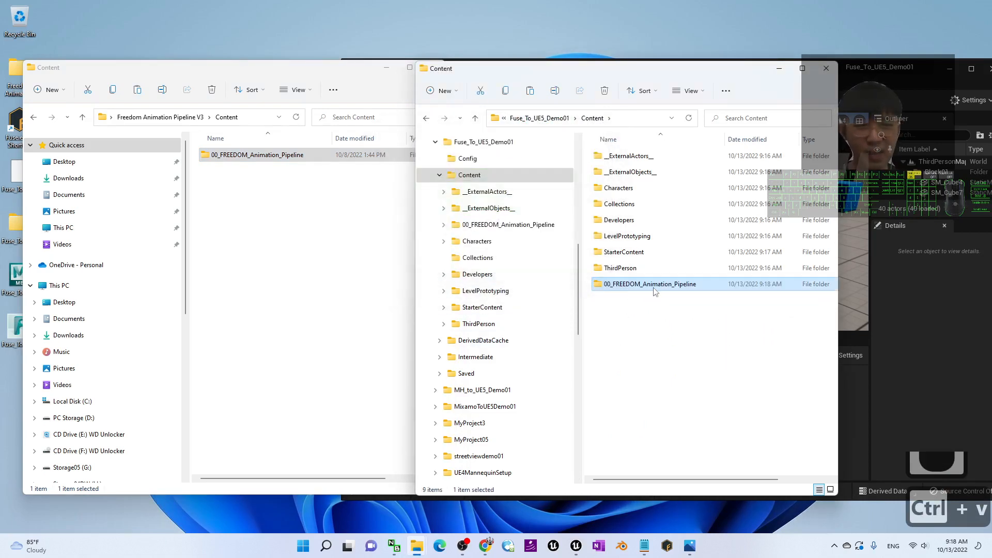
Step: Close both File Explorer windows and maximize the Unreal Editor
left_click(826, 68)
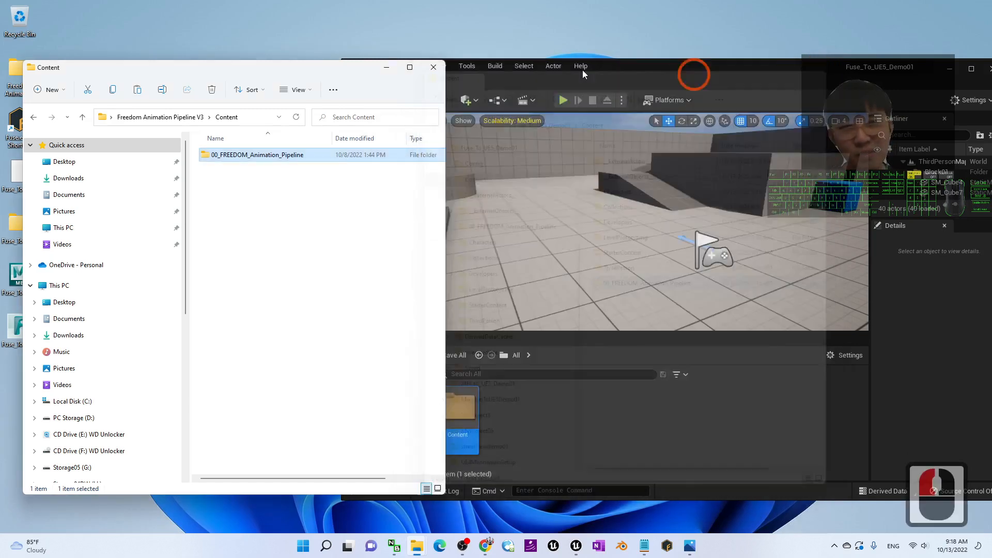
left_click(436, 68)
double_click(675, 66)
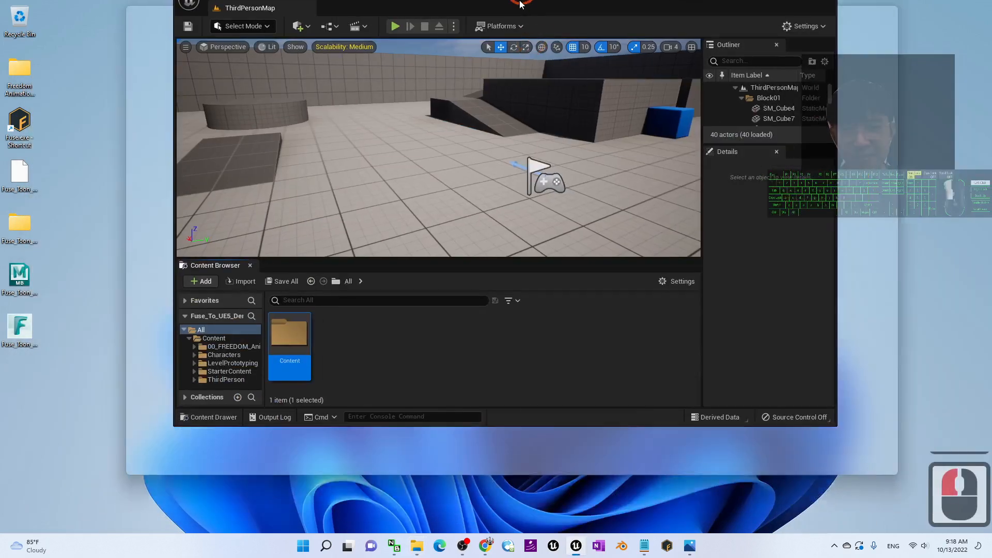
Step: Open the project's Content folder, examine the subfolders of 00_FREEDOM_Animation_Pipeline, and return to Content
double_click(160, 398)
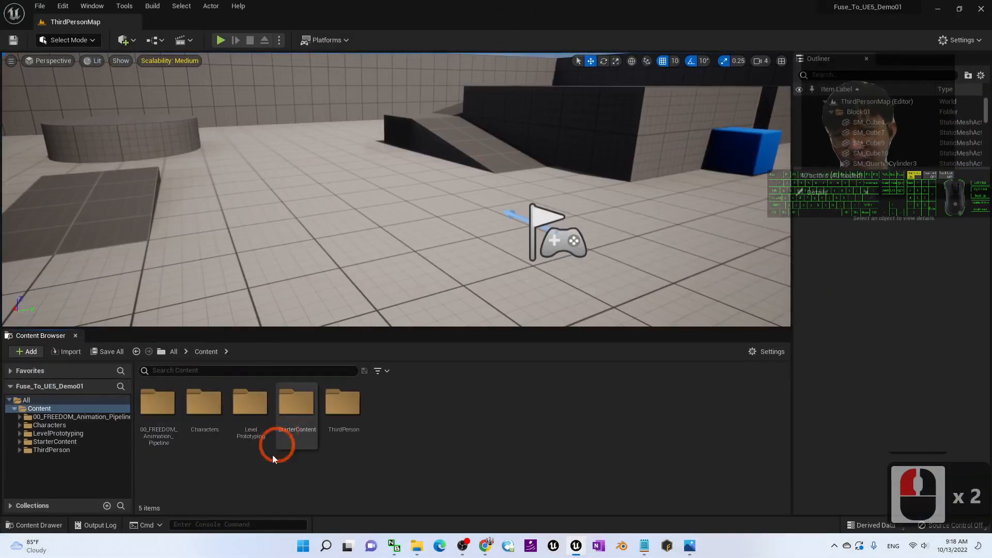
left_click(157, 409)
left_click(218, 480)
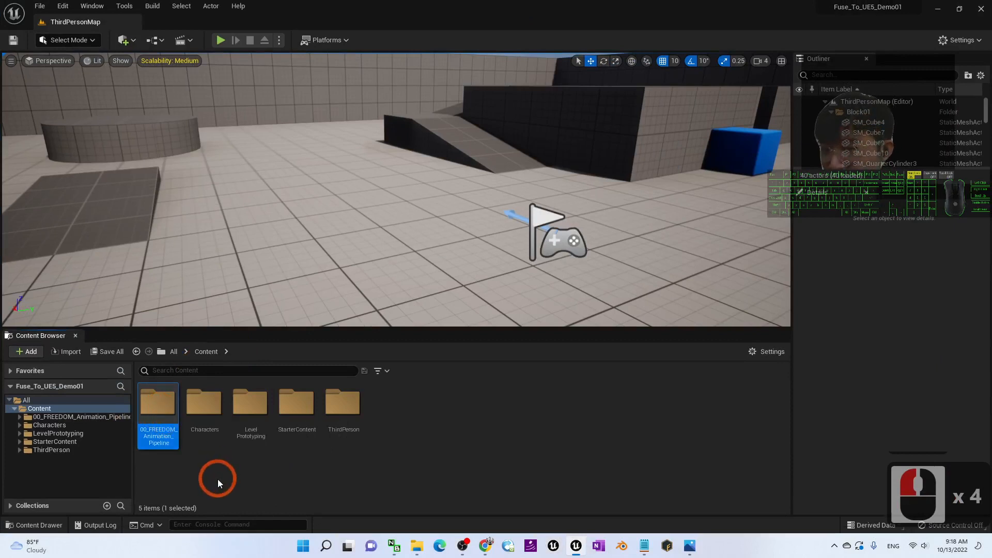
double_click(157, 406)
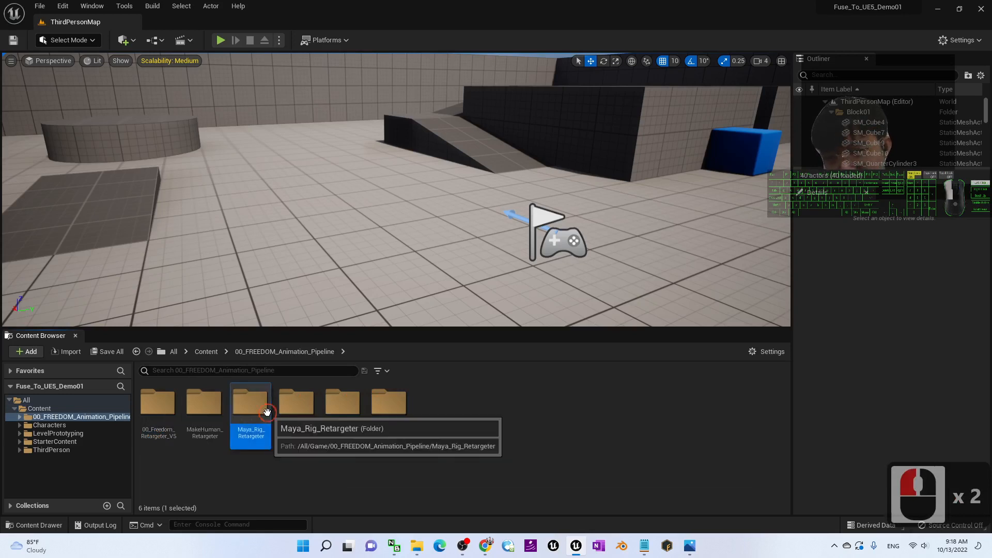
left_click(260, 439)
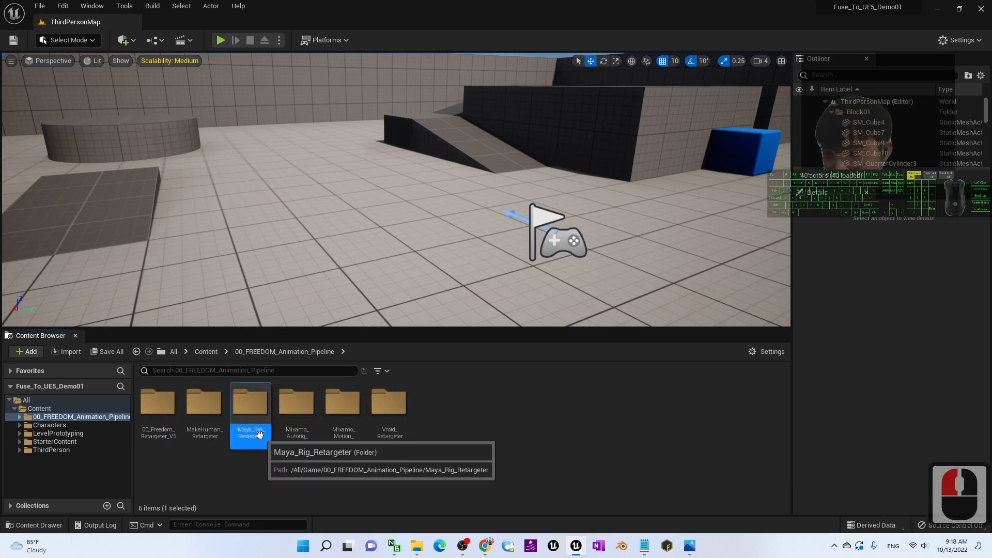
left_click(205, 353)
double_click(506, 428)
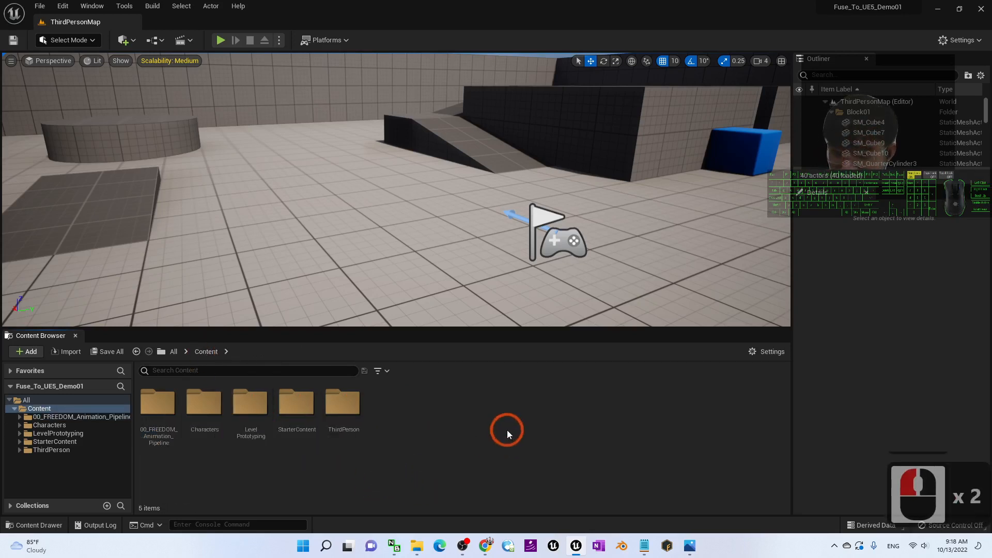
Step: Shrink the Unreal Editor window so the desktop's Fuse_Toon_Female01.fbx file is accessible beside the Content Browser
left_click_drag(499, 8, 592, 38)
left_click_drag(596, 468, 512, 509)
double_click(23, 347)
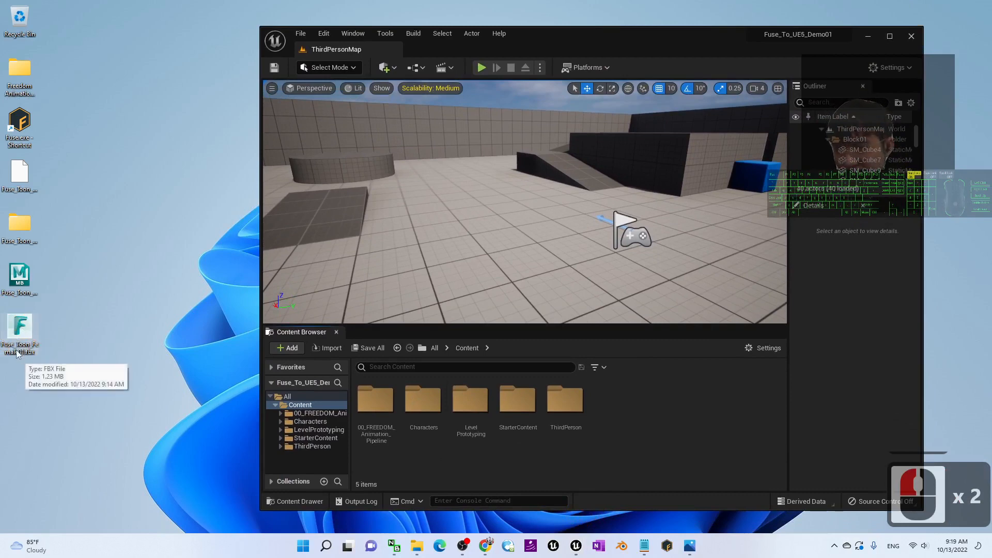
right_click(612, 432)
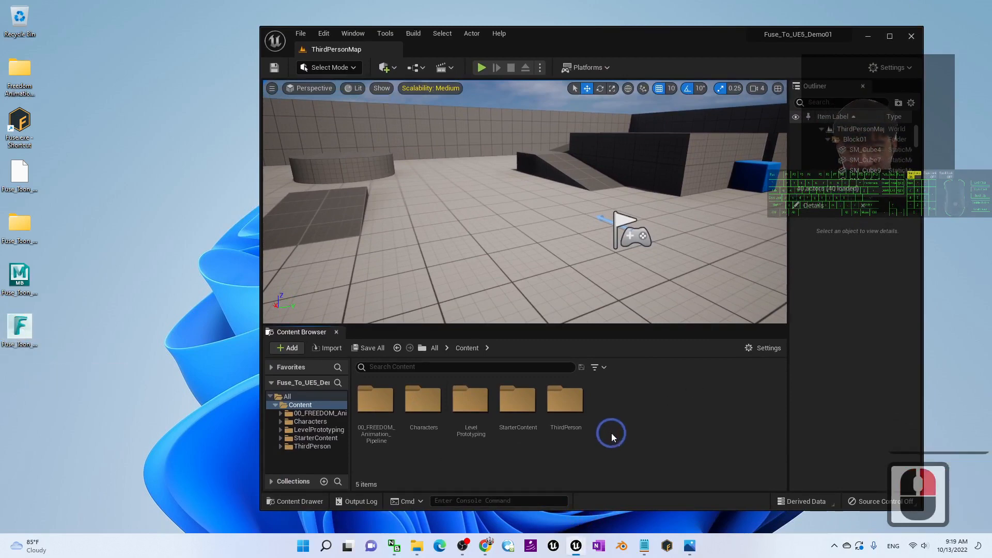
Step: Copy the FBX file's base name and create a folder named Fuse_Toon_Female01 in the project's Content folder
double_click(22, 336)
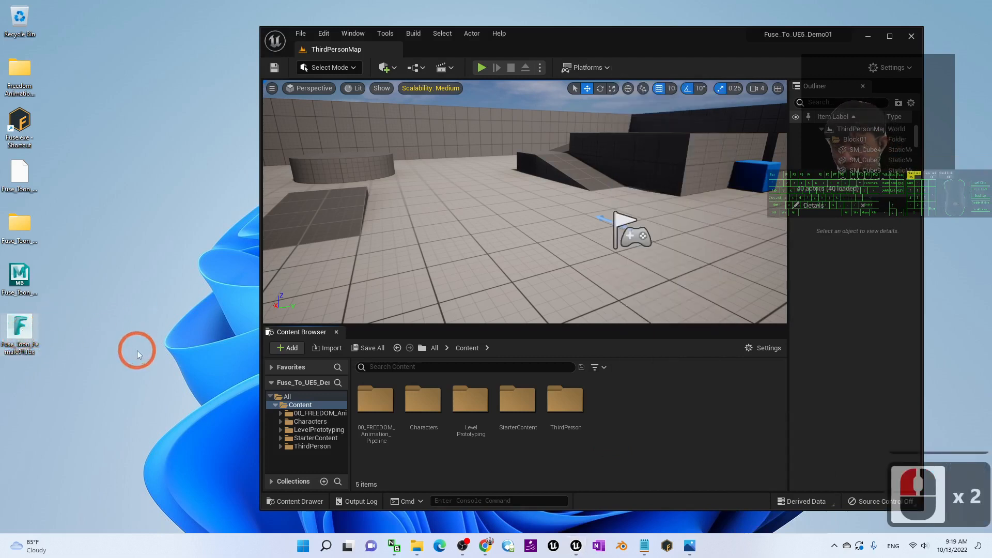
key("F2")
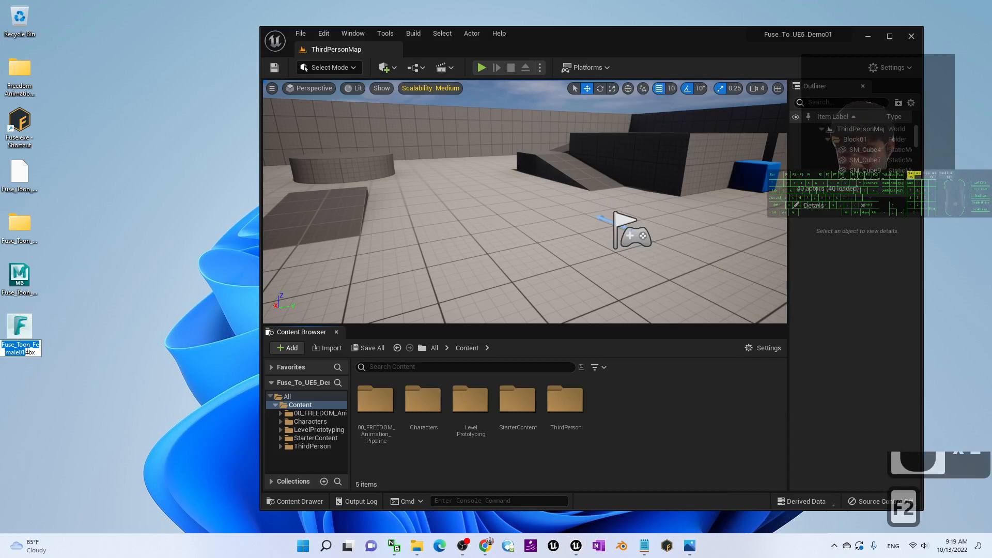
key("ctrl+c")
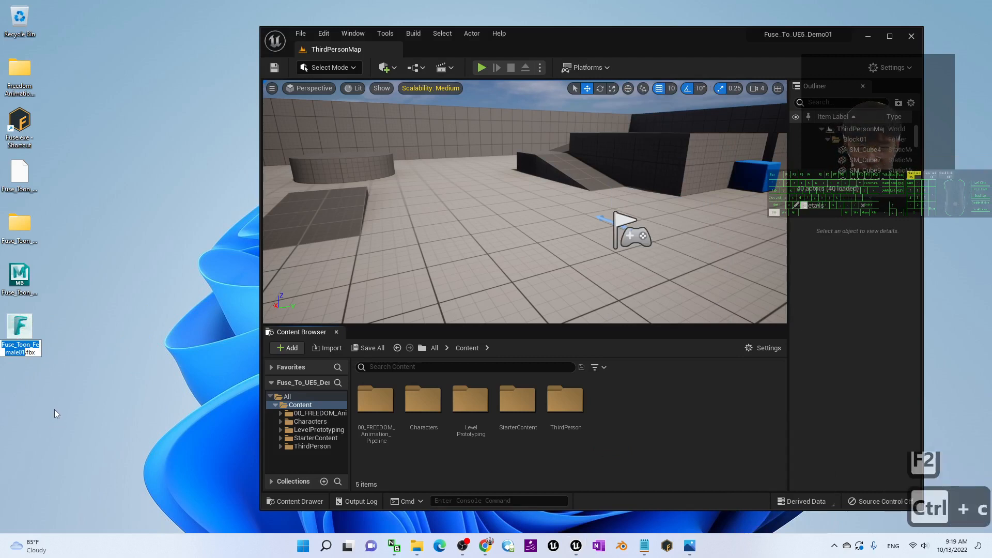
right_click(610, 438)
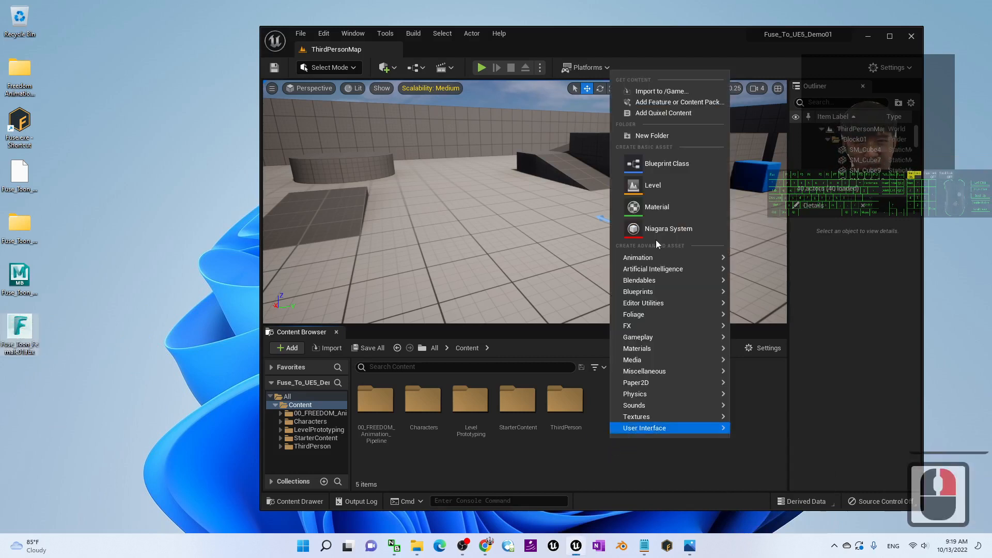
left_click(652, 135)
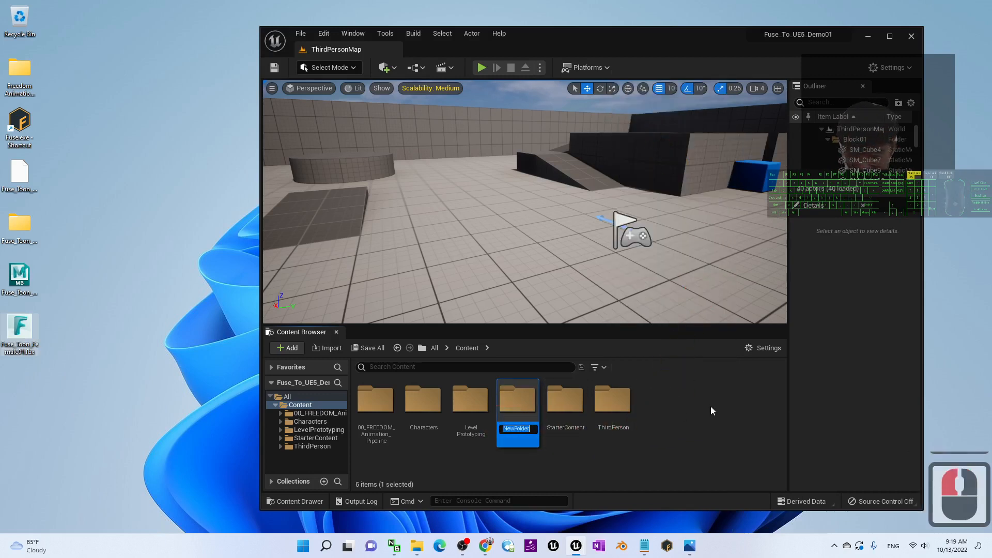
key("ctrl+v")
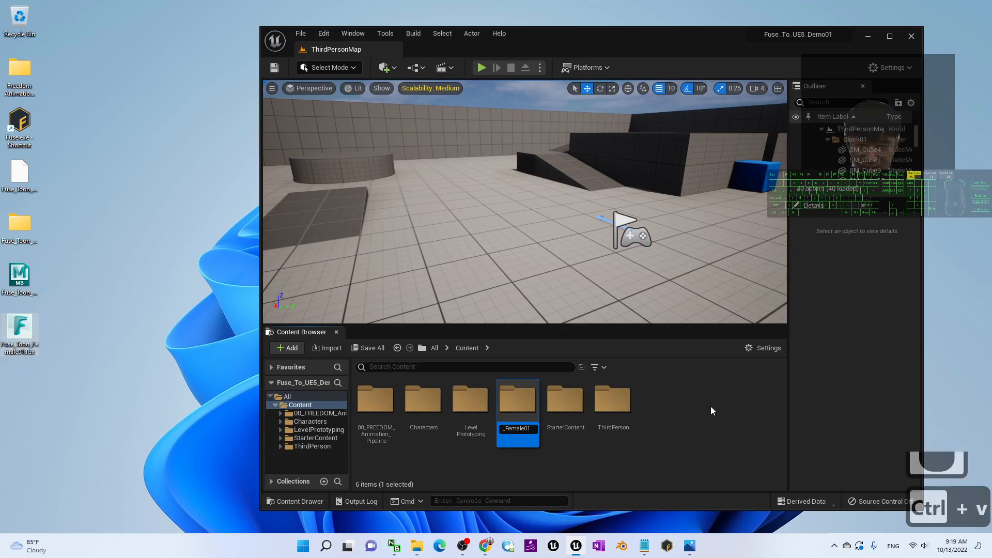
key("Return")
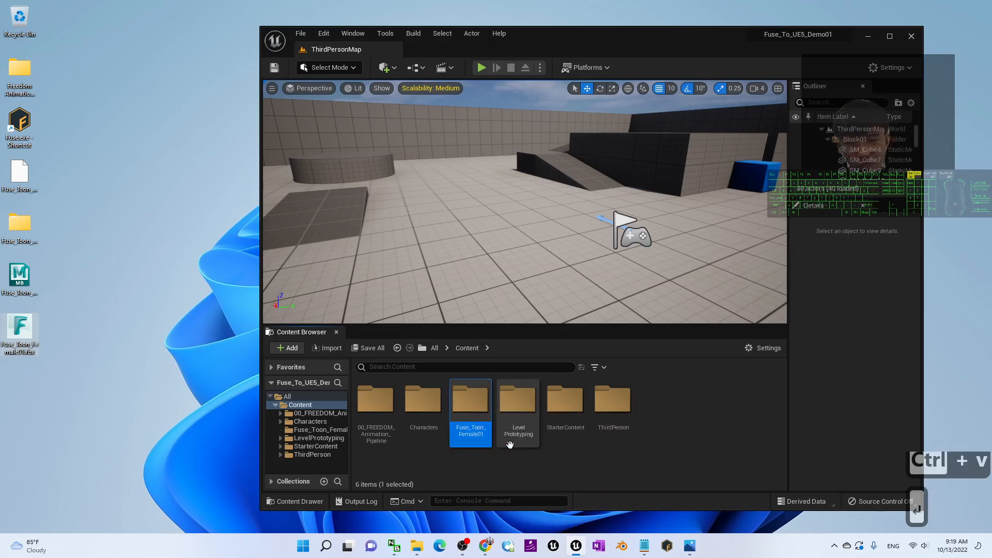
Step: Import Fuse_Toon_Female01.fbx into the Fuse_Toon_Female01 folder as a skeletal mesh with Import Morph Targets enabled, and close the message log
double_click(469, 401)
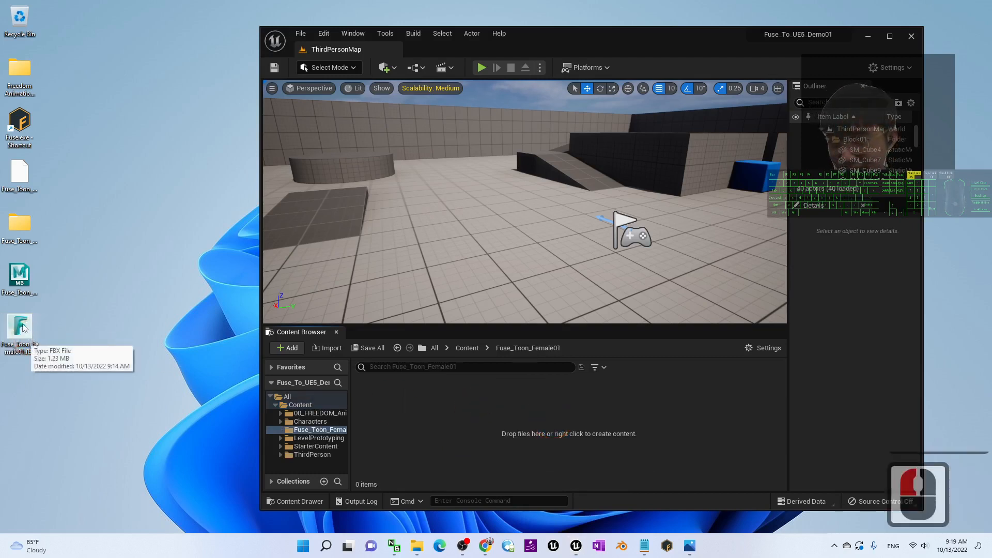
left_click_drag(23, 327, 416, 429)
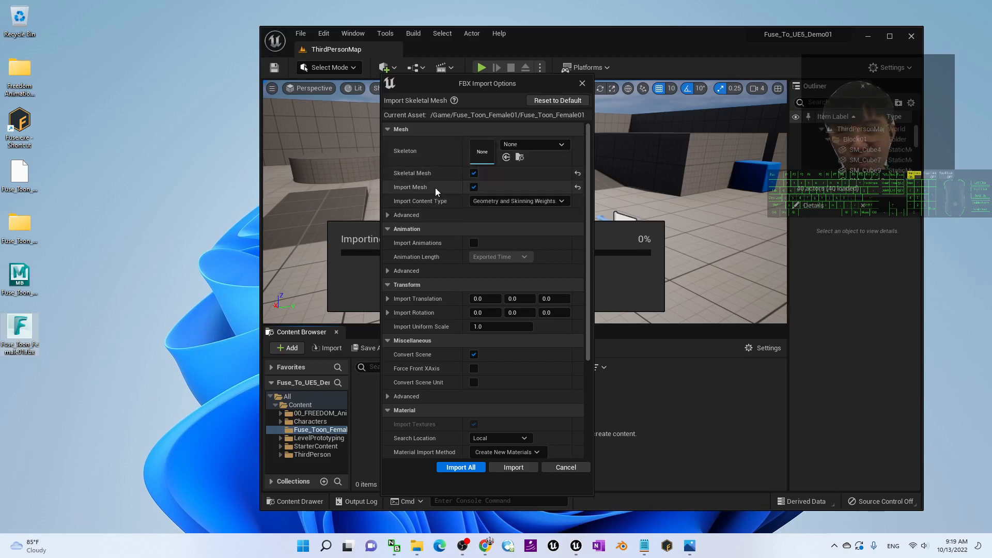
left_click(386, 215)
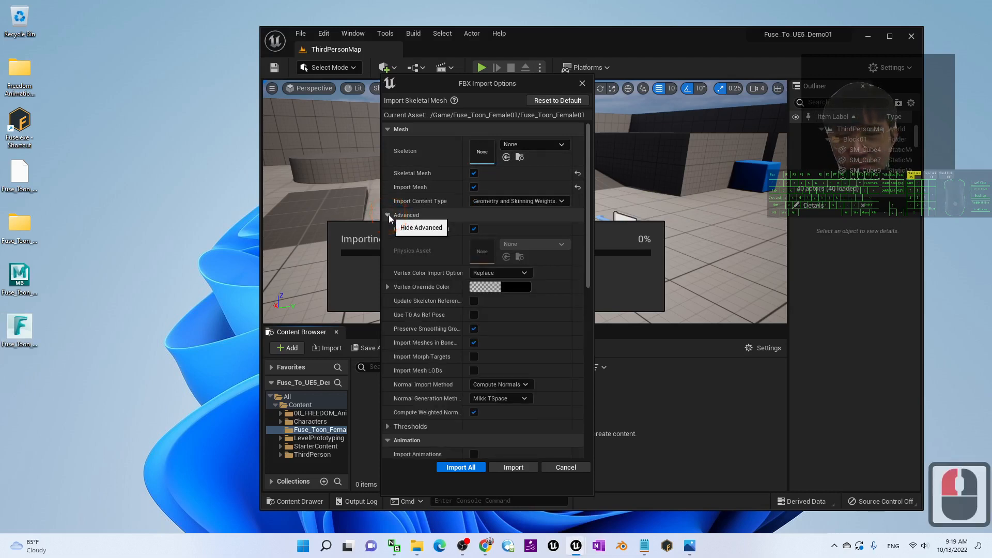
left_click(473, 356)
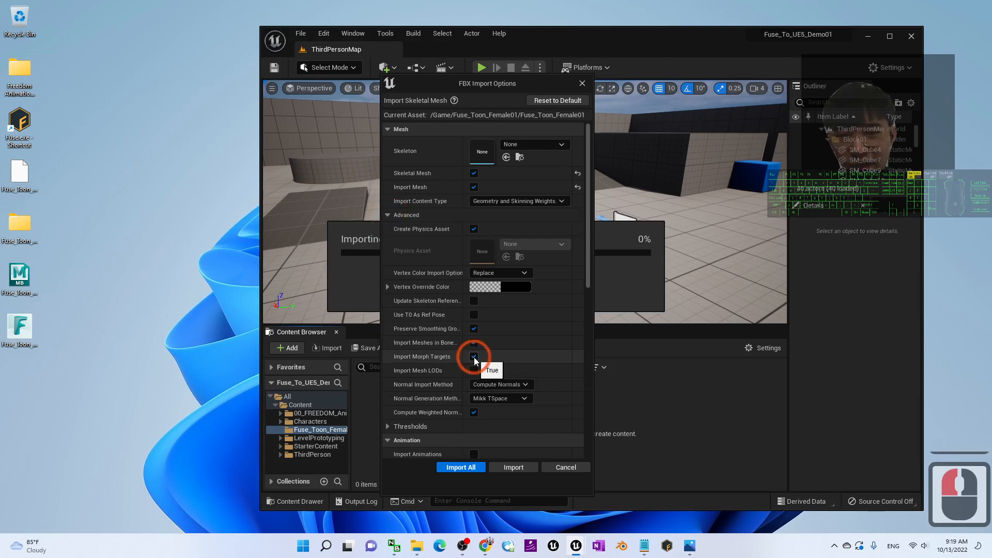
left_click(470, 468)
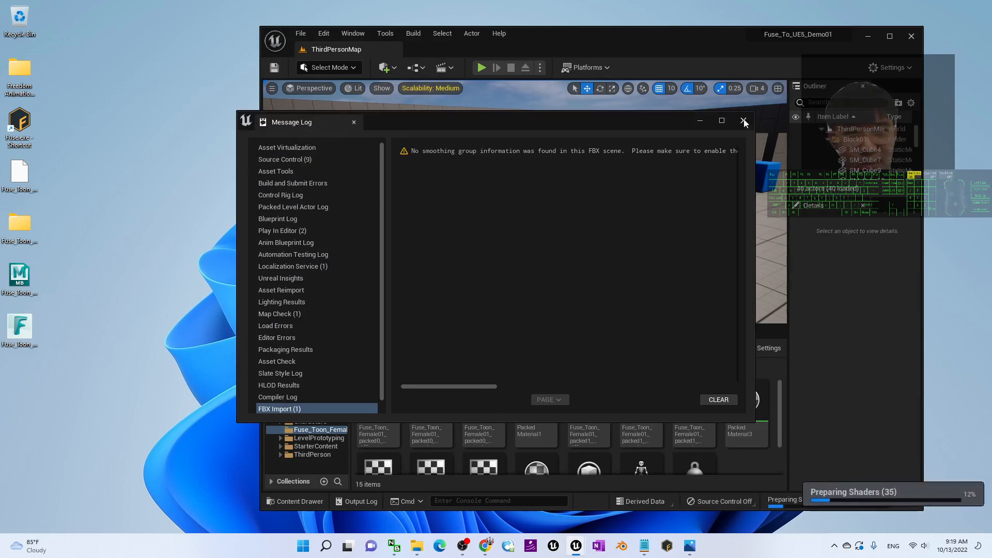
left_click(743, 121)
Step: Maximize the Unreal Editor and open the imported Fuse_Toon_Female01 skeletal mesh
left_click(889, 36)
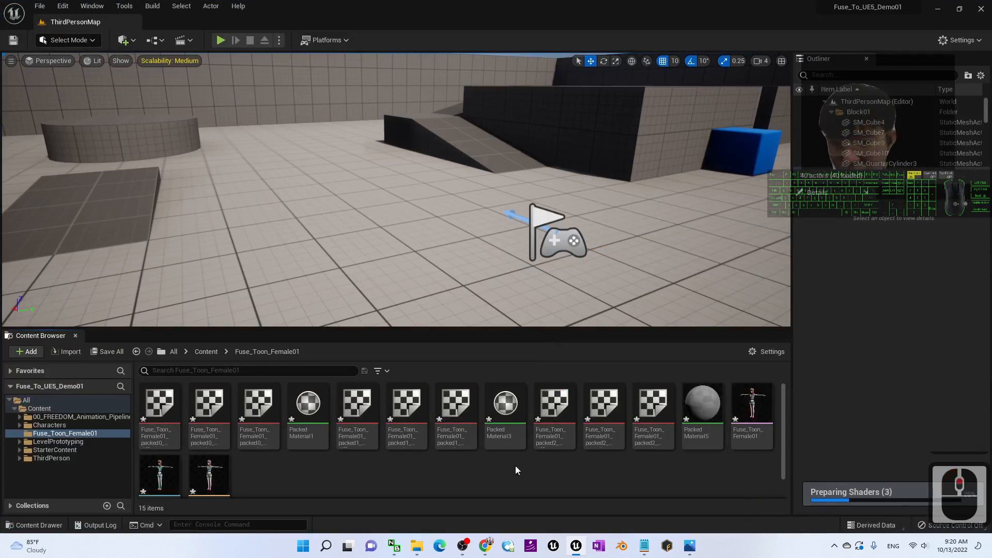
scroll(324, 472, "down", 7)
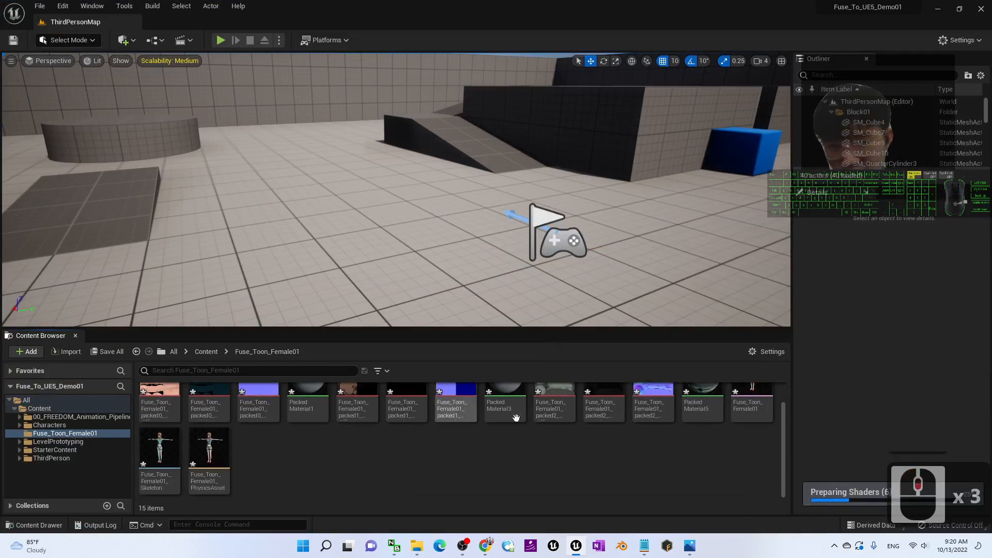
mouse_move(761, 413)
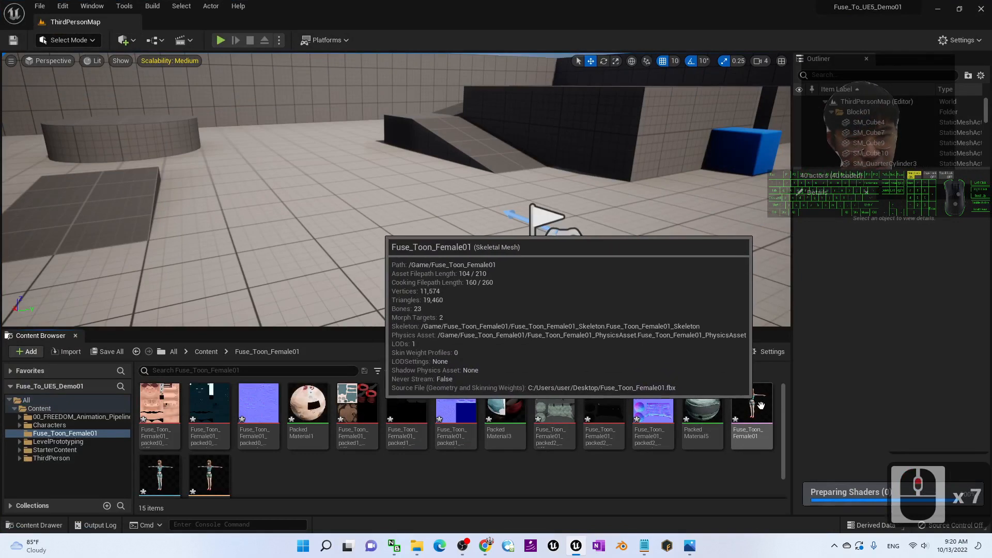
left_click(762, 409)
double_click(762, 409)
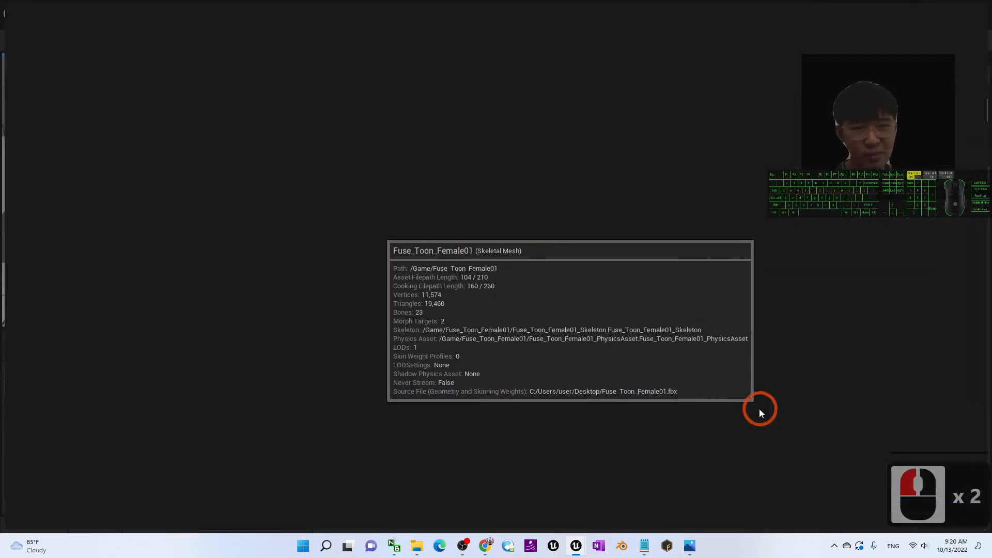
Step: Examine the avatar's body, face and eyelashes up close in the skeletal mesh preview
scroll(650, 242, "up", 5)
scroll(644, 234, "down", 6)
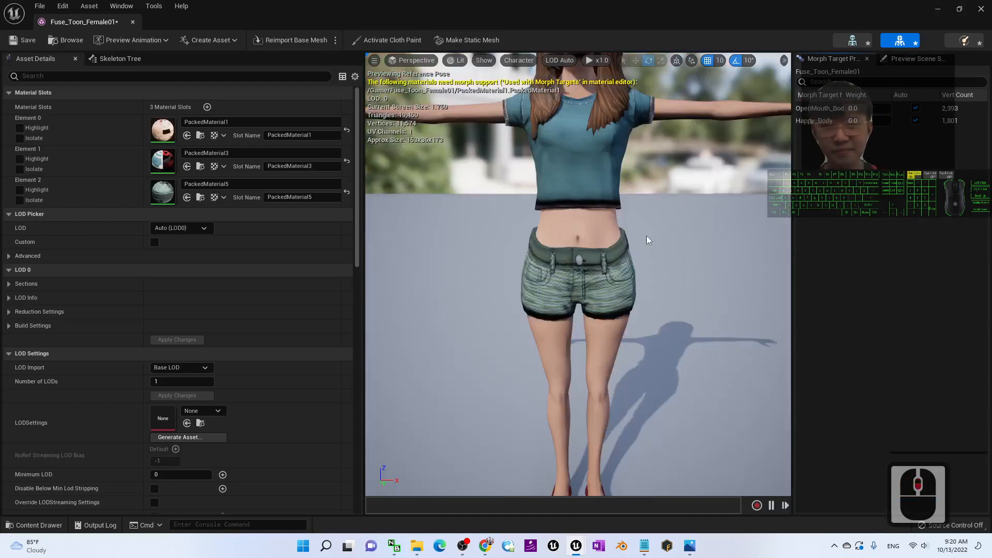
middle_click_drag(647, 237, 679, 186)
scroll(694, 227, "up", 5)
scroll(700, 243, "down", 5)
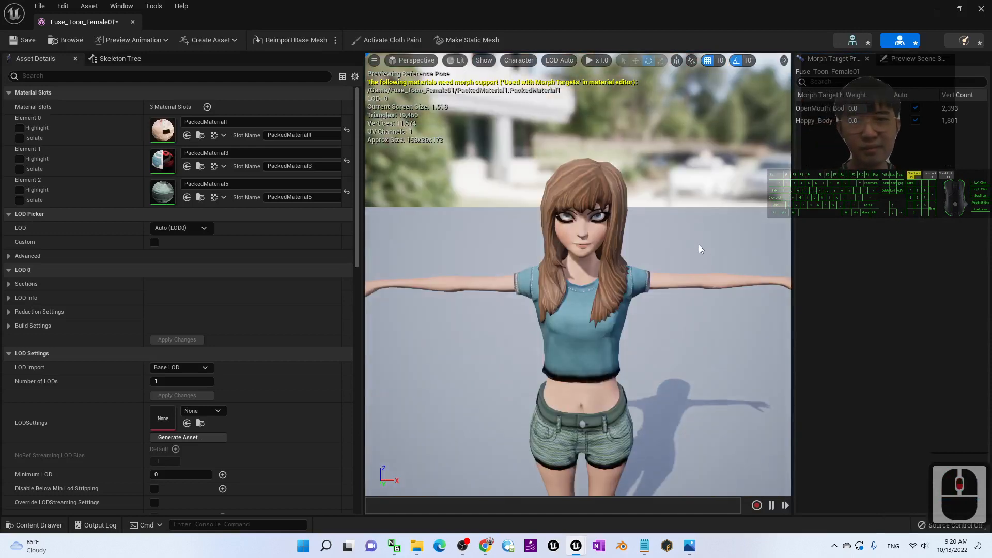
scroll(702, 235, "up", 6)
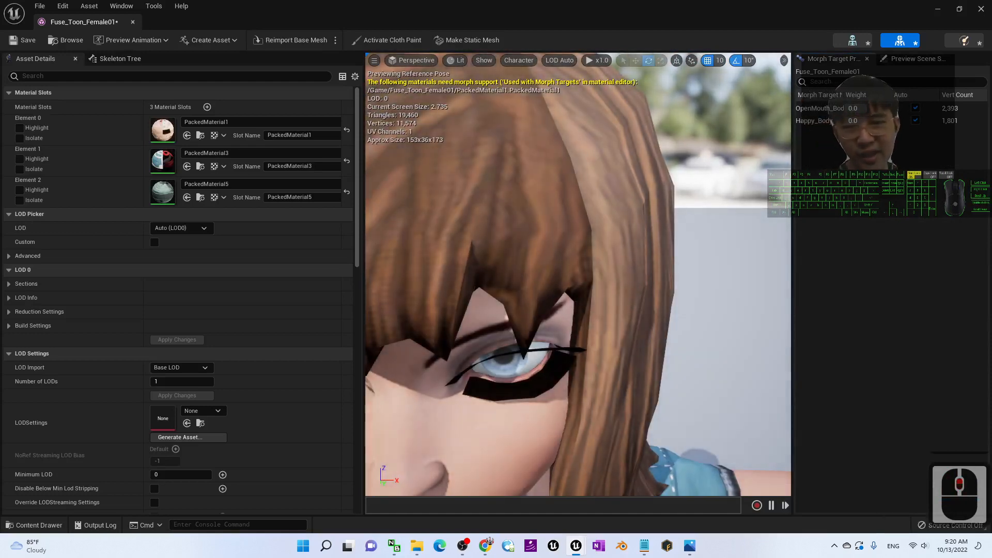
scroll(630, 336, "down", 5)
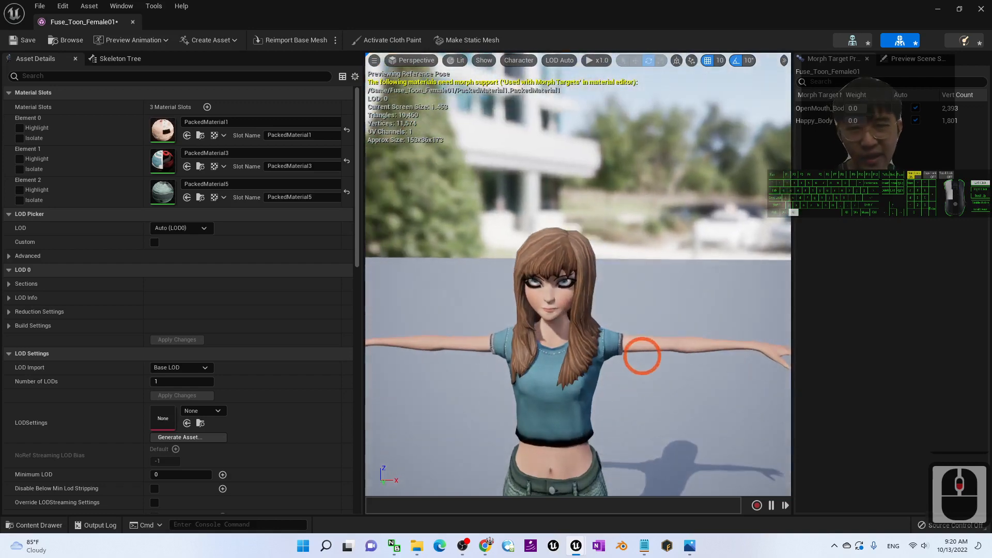
scroll(642, 355, "up", 6)
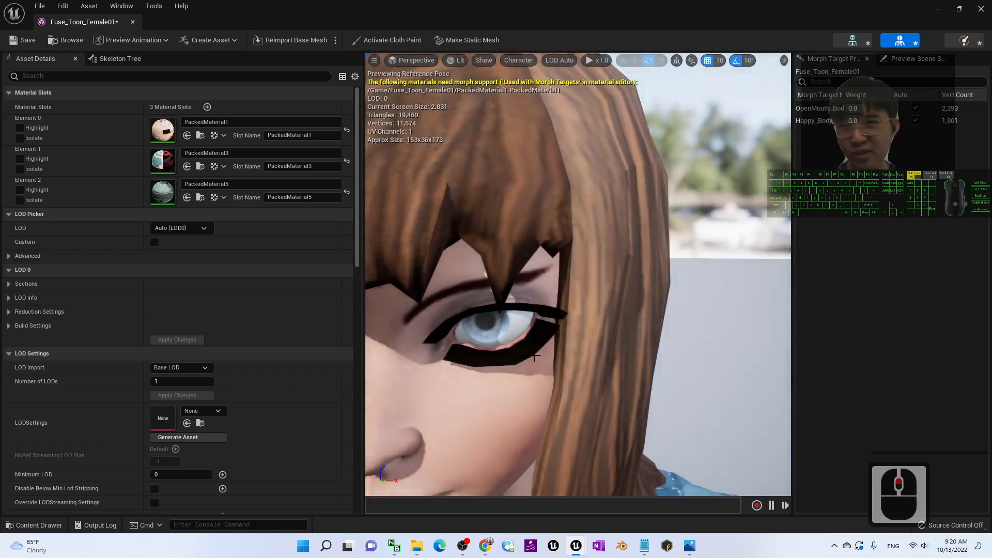
scroll(531, 367, "down", 5)
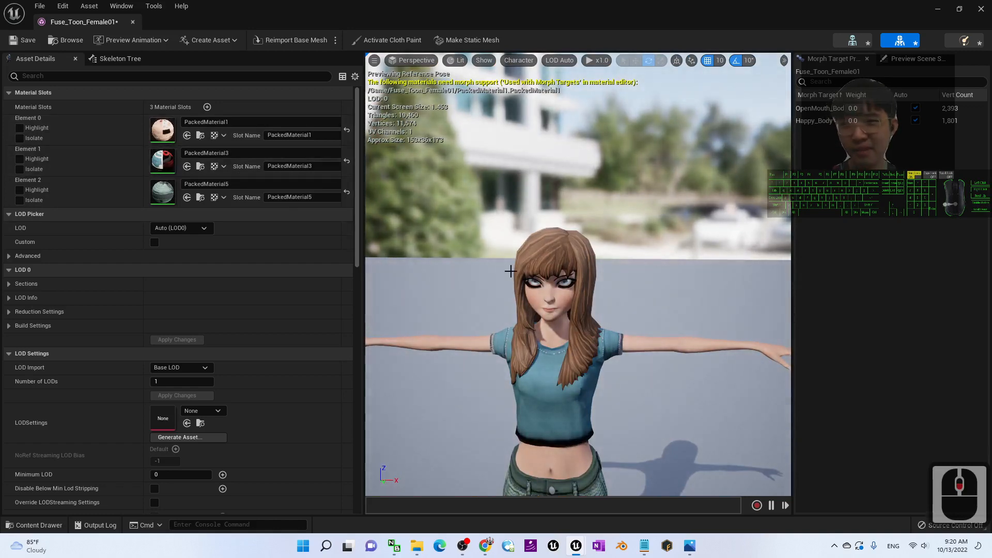
scroll(510, 271, "up", 5)
scroll(666, 368, "down", 2)
scroll(663, 372, "up", 1)
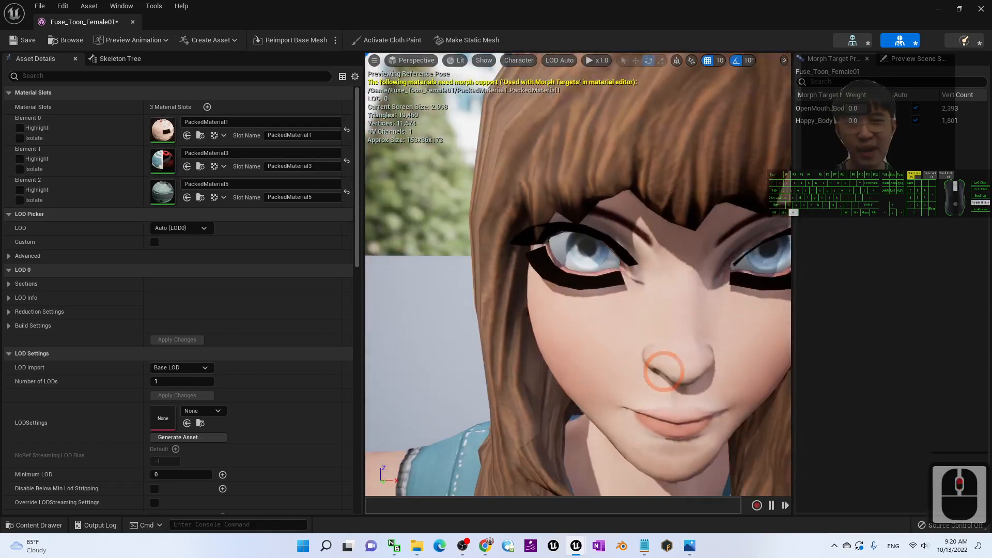
scroll(664, 372, "up", 3)
scroll(663, 372, "down", 3)
scroll(664, 372, "up", 1)
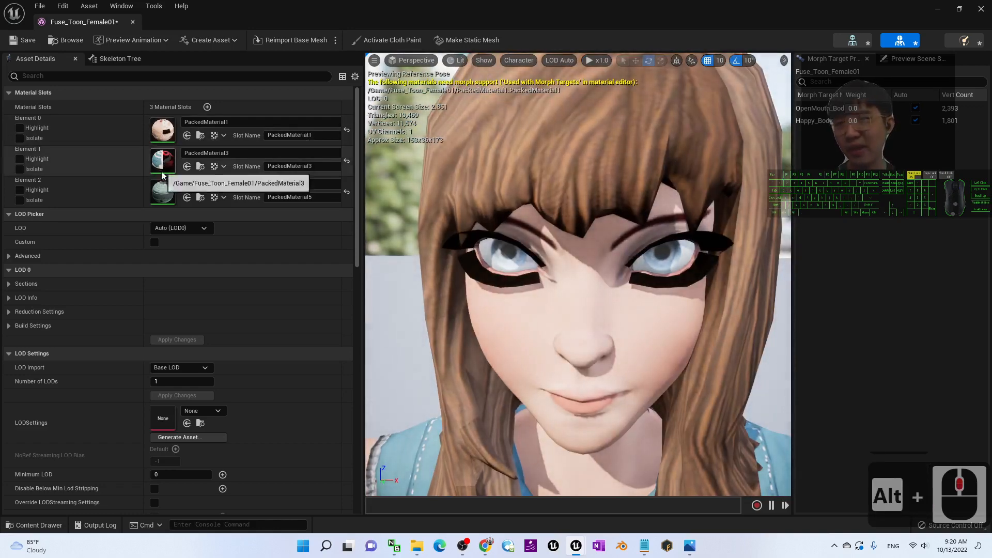
Step: Open PackedMaterial1 from the mesh's first material slot and set its Blend Mode to Masked
double_click(165, 129)
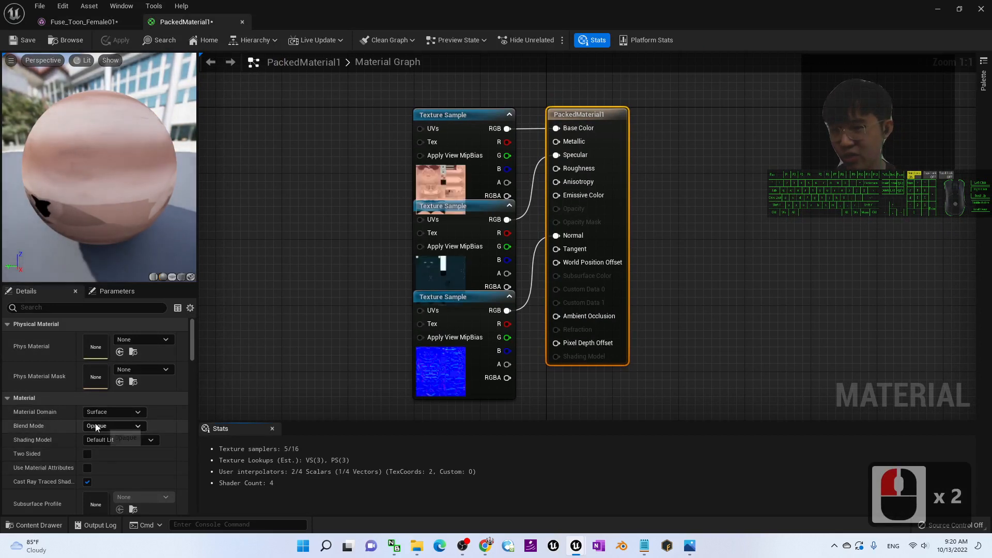
left_click(109, 427)
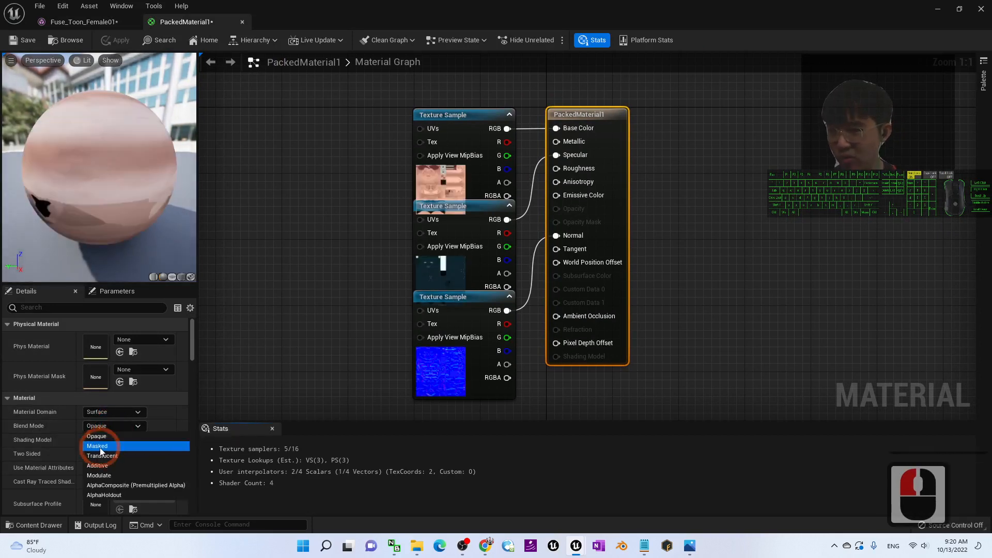
left_click(100, 444)
Step: Spread out the texture nodes, connect the base colour texture's alpha output to Opacity Mask, and save PackedMaterial1
left_click_drag(455, 202, 350, 212)
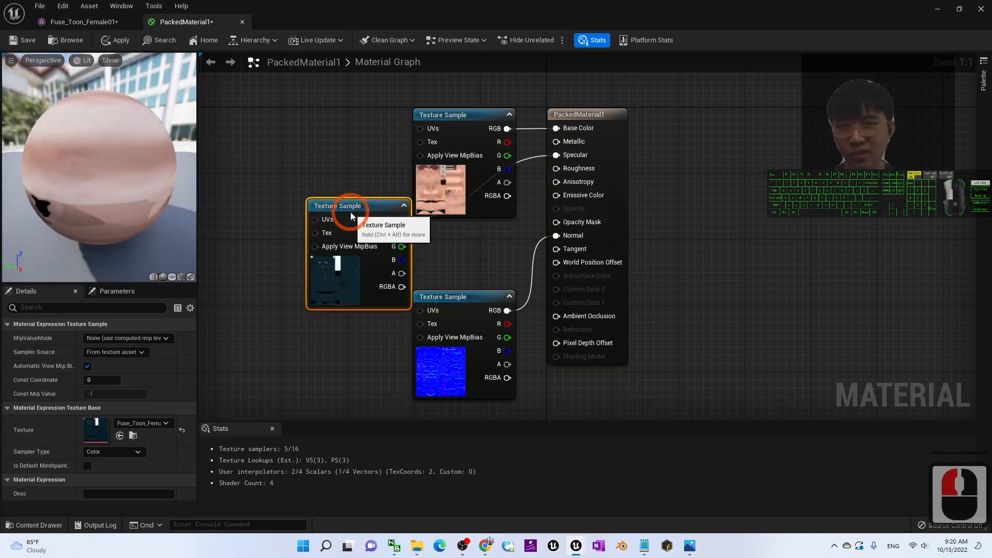
left_click_drag(440, 130, 408, 113)
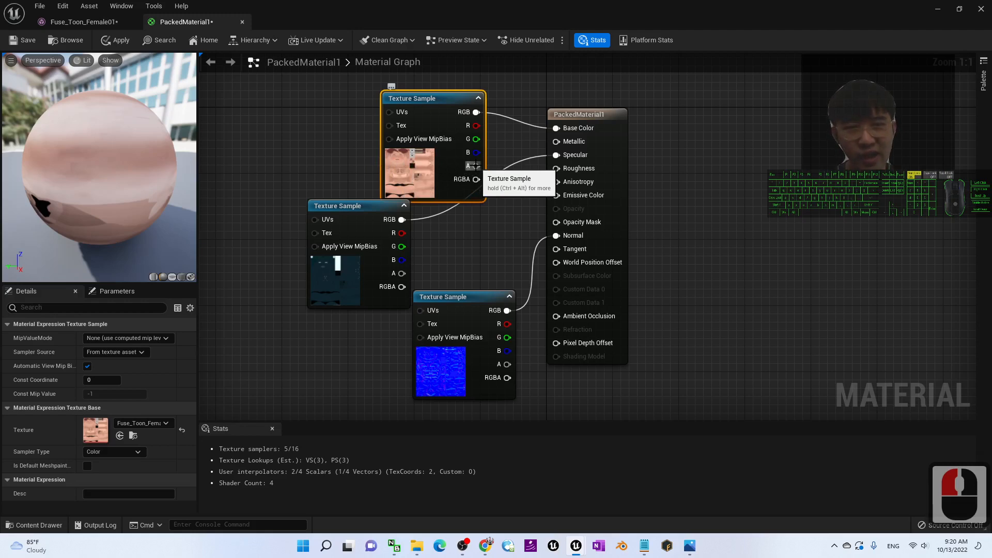
left_click_drag(474, 166, 556, 222)
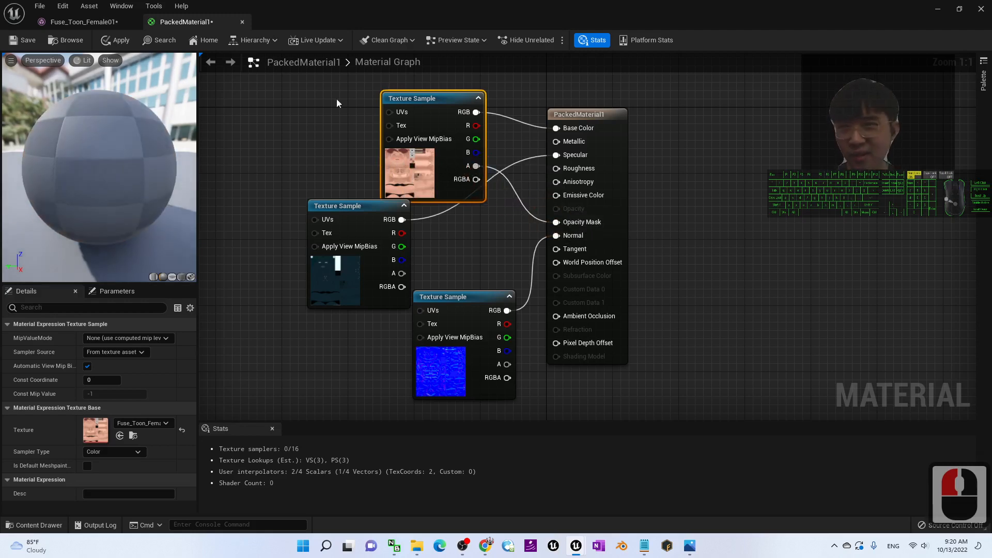
left_click(27, 42)
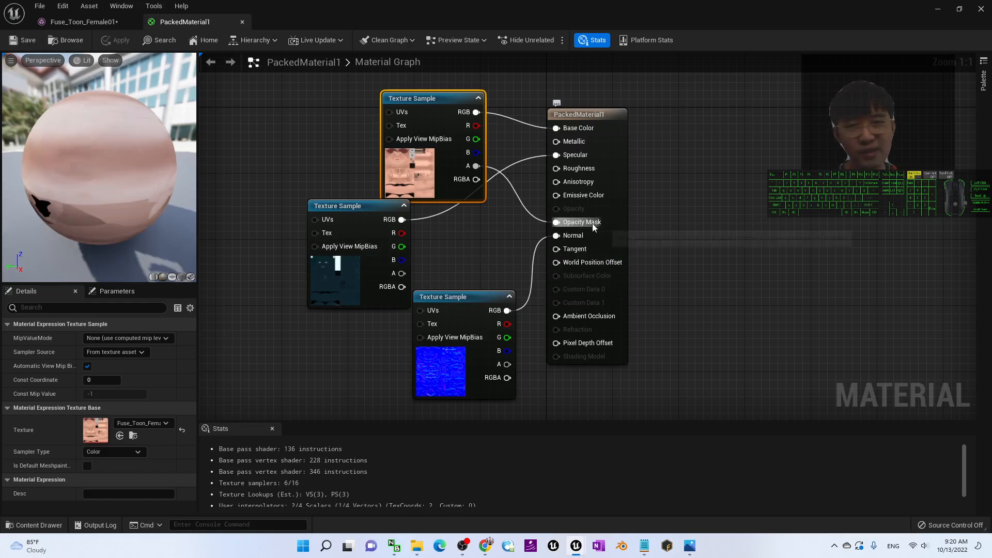
Step: Return to the Fuse_Toon_Female01 mesh and inspect its masked eyelashes up close
left_click(97, 23)
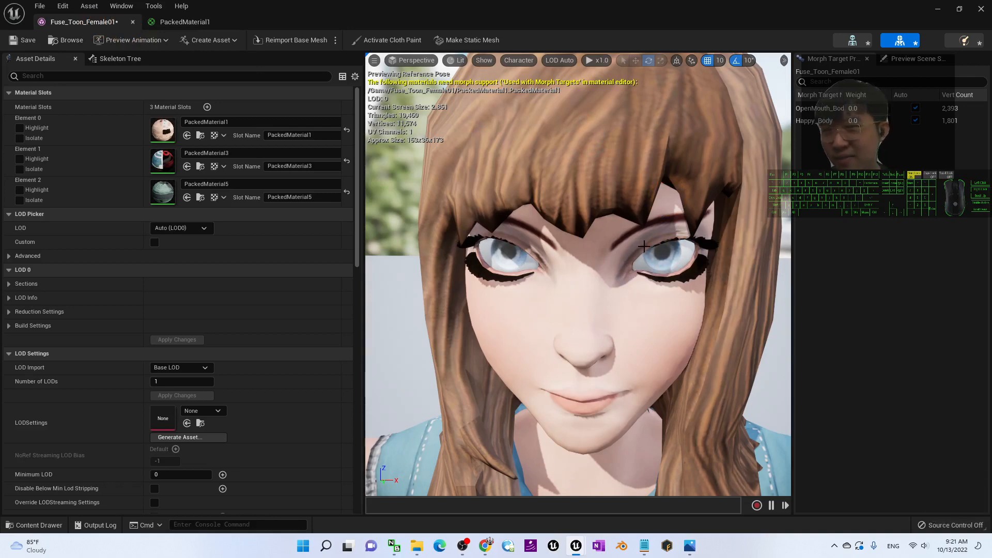
scroll(665, 300, "down", 4)
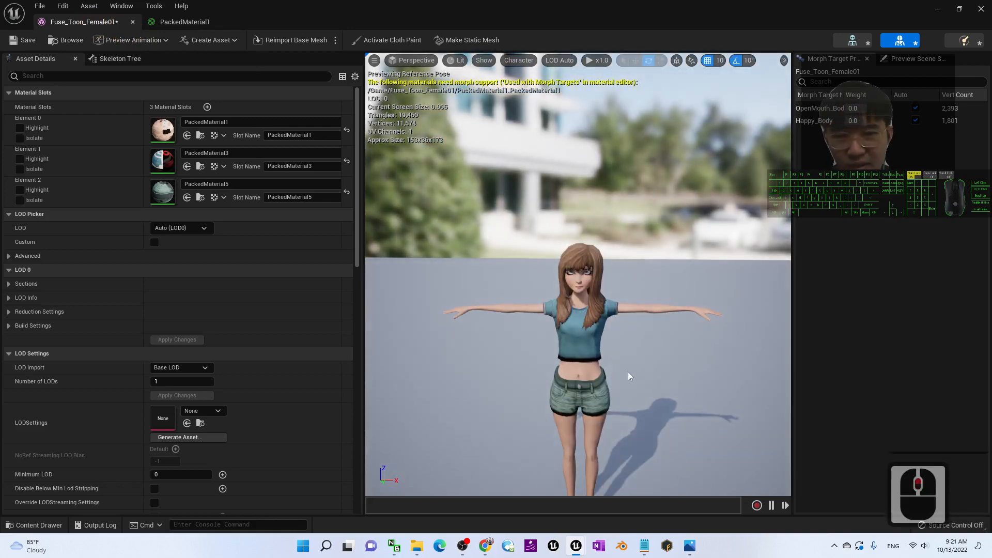
scroll(628, 376, "up", 2)
scroll(630, 341, "up", 2)
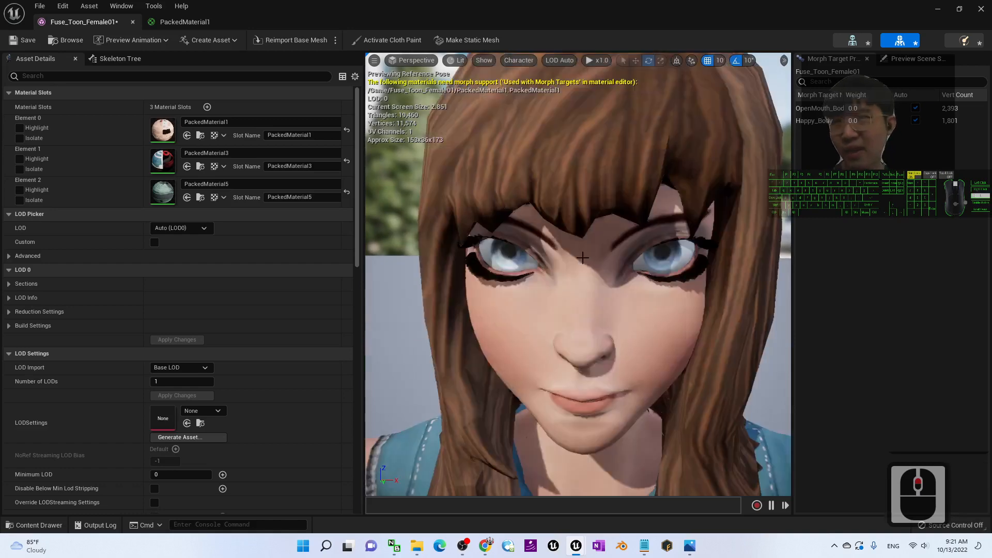
Step: Close the PackedMaterial1 material and the Fuse_Toon_Female01 mesh editor
scroll(659, 225, "down", 3)
scroll(659, 228, "up", 2)
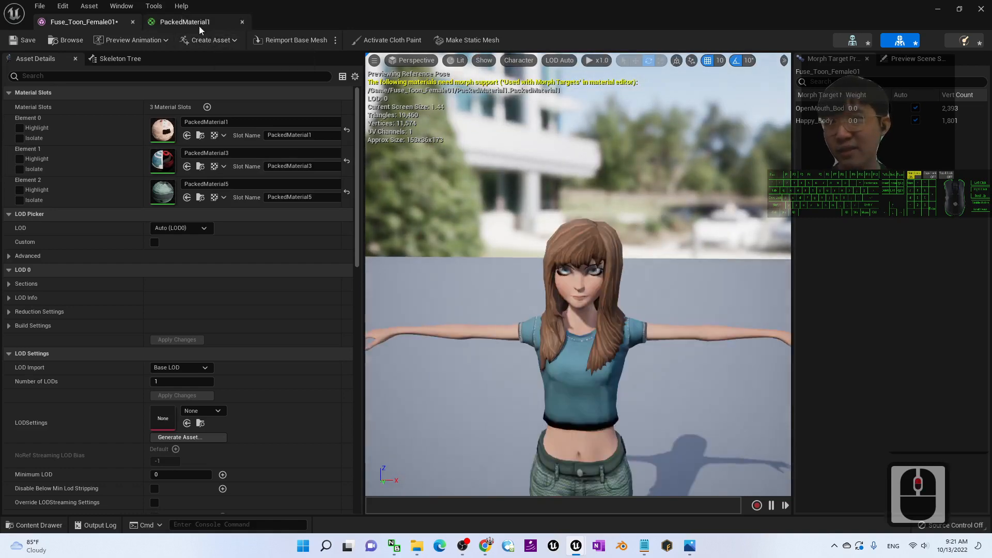
left_click(217, 22)
left_click(242, 22)
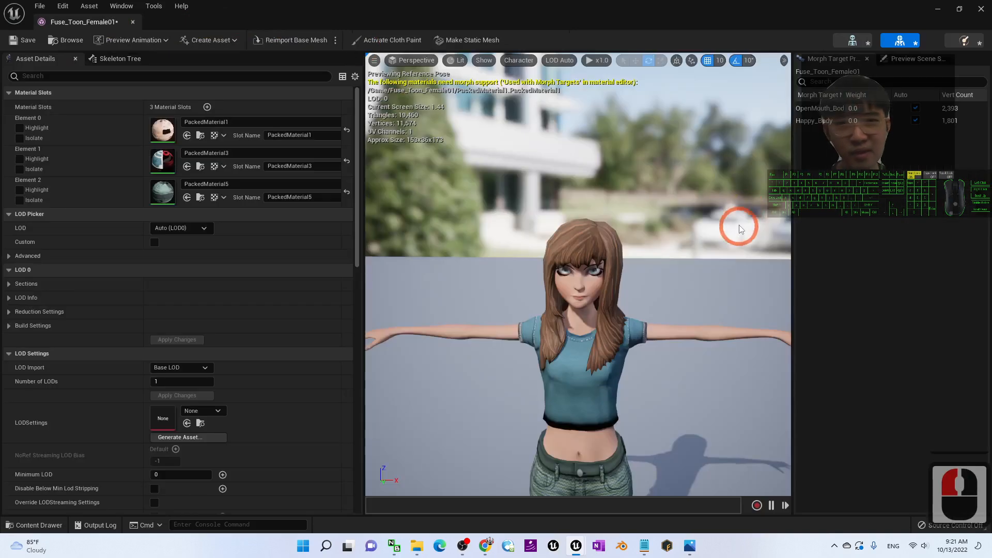
scroll(723, 233, "up", 2)
scroll(711, 241, "down", 2)
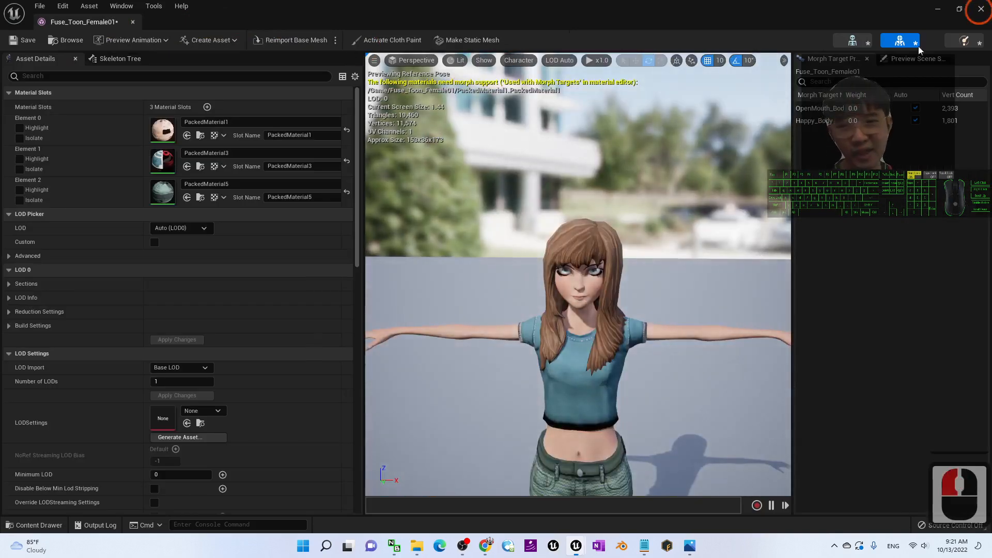
left_click(981, 9)
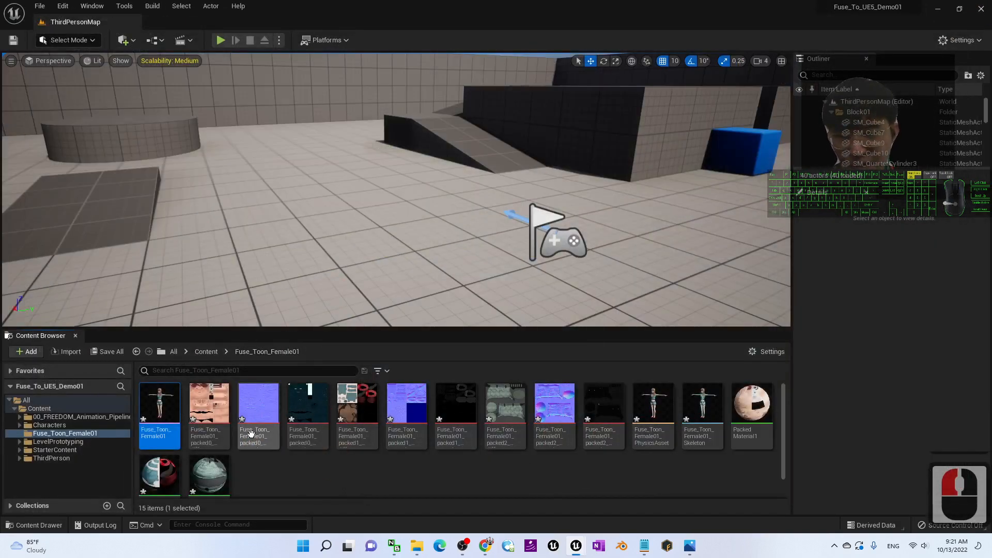
Step: Reopen the Fuse_Toon_Female01 skeletal mesh and inspect the avatar's face in the preview
double_click(167, 410)
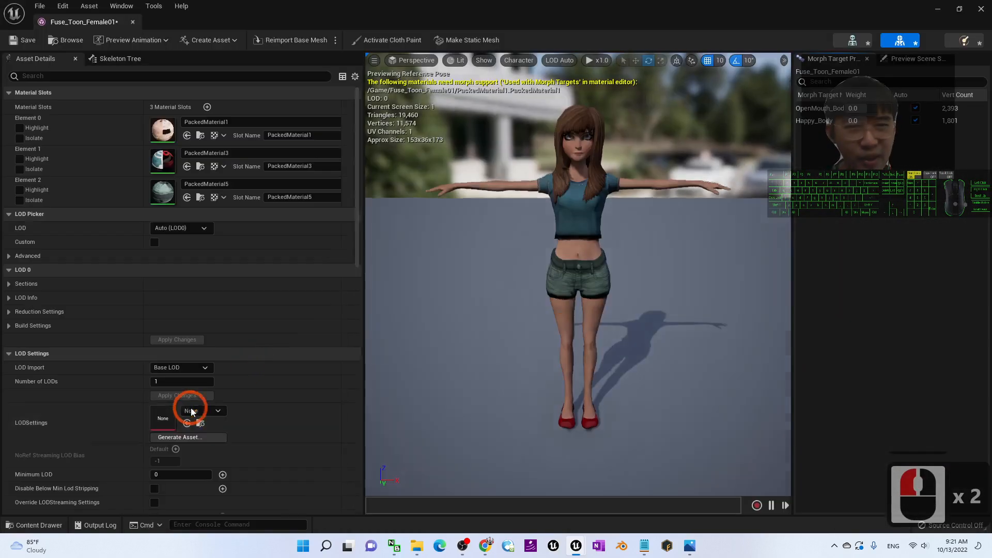
scroll(708, 237, "up", 4)
scroll(708, 235, "down", 5)
middle_click_drag(711, 243, 692, 173)
scroll(687, 185, "up", 5)
scroll(694, 192, "down", 6)
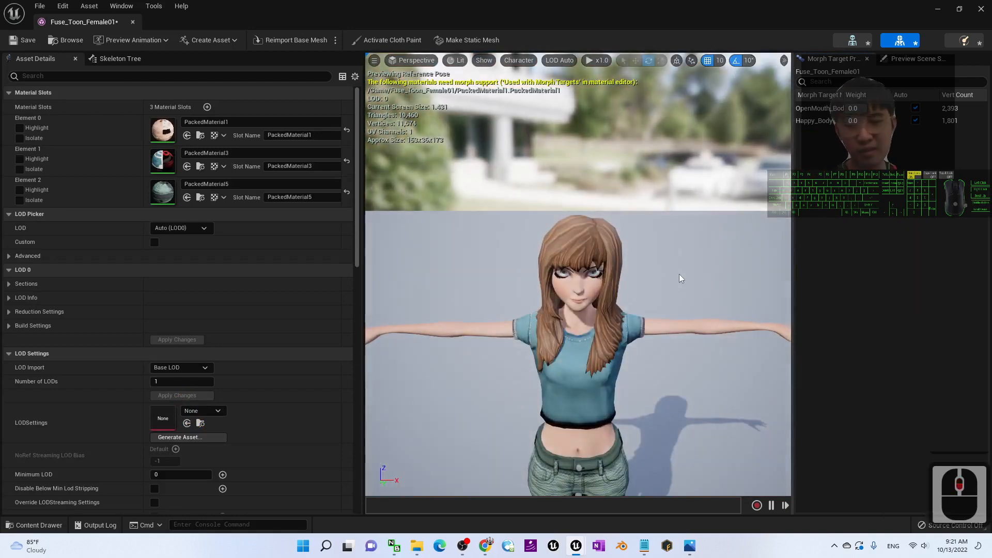
Step: Preview the Happy_Body morph target at weights such as 0.98 and -1.0, and return it to automatic weight
left_click_drag(687, 346, 887, 121, "alt")
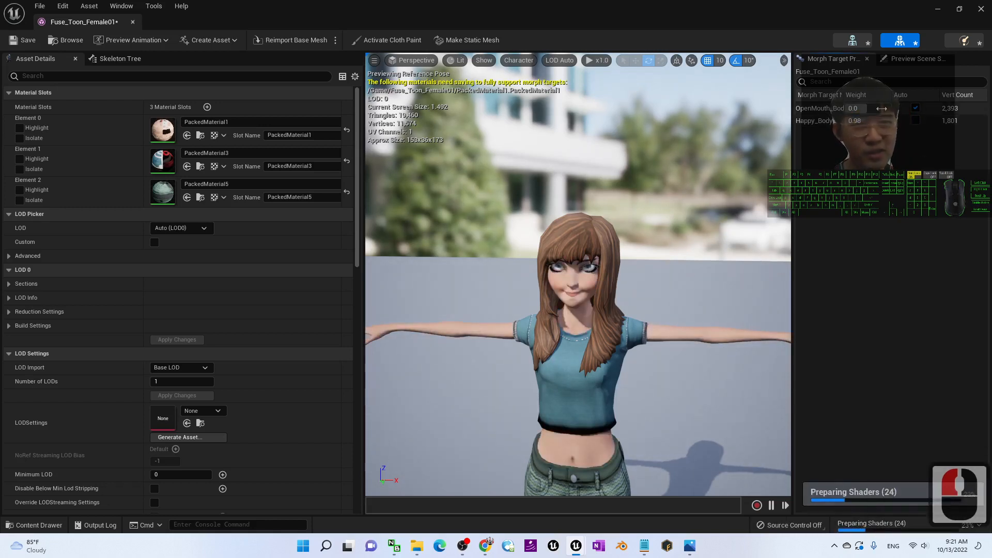
left_click_drag(857, 124, 791, 124)
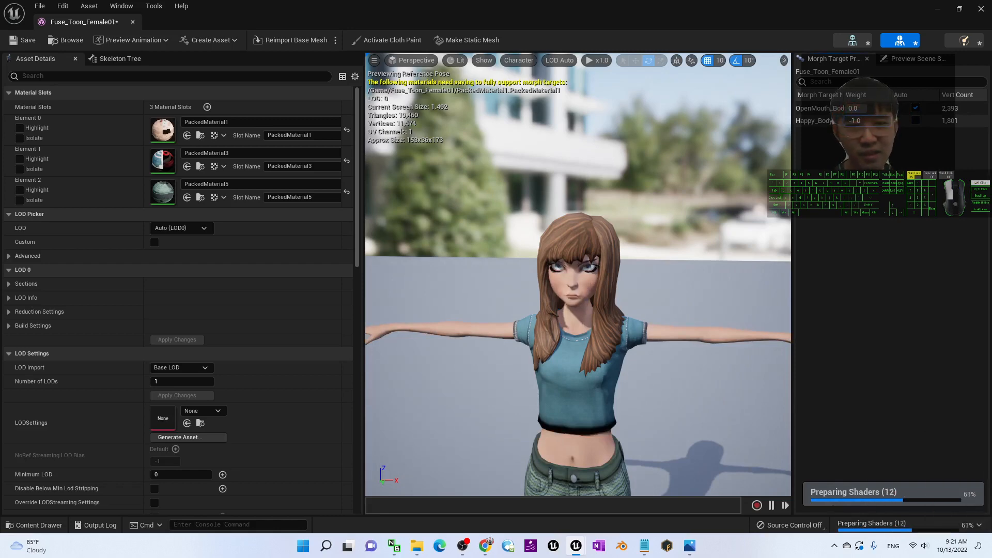
mouse_move(865, 121)
left_mouse_down()
mouse_move(844, 121)
mouse_move(899, 124)
mouse_move(840, 121)
mouse_move(888, 110)
mouse_move(857, 110)
left_mouse_up()
scroll(662, 233, "up", 5)
left_click(915, 121)
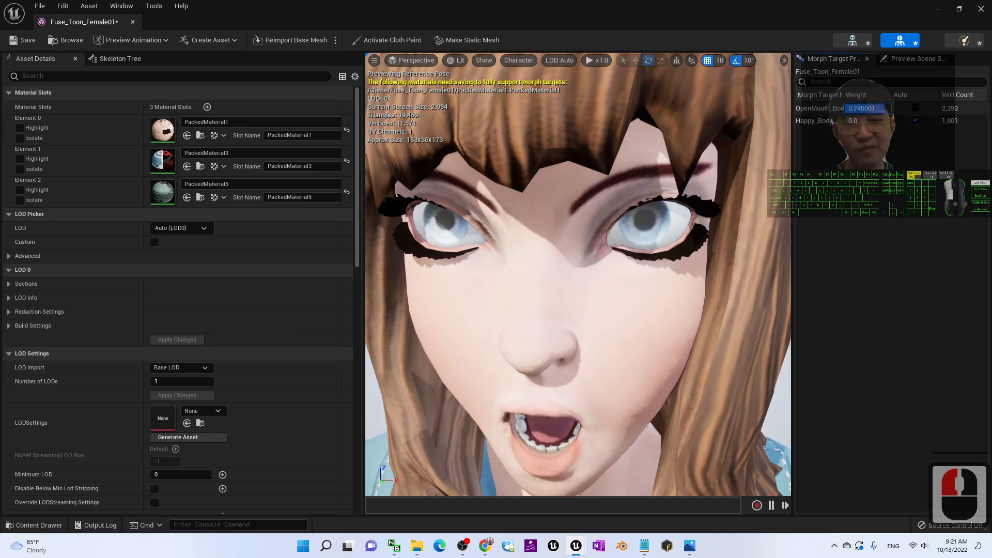
Step: Preview the OpenMouth_Body morph target at weights such as 0.52, 0.18 and 0.44, and return it to automatic weight
left_click_drag(860, 110, 873, 110)
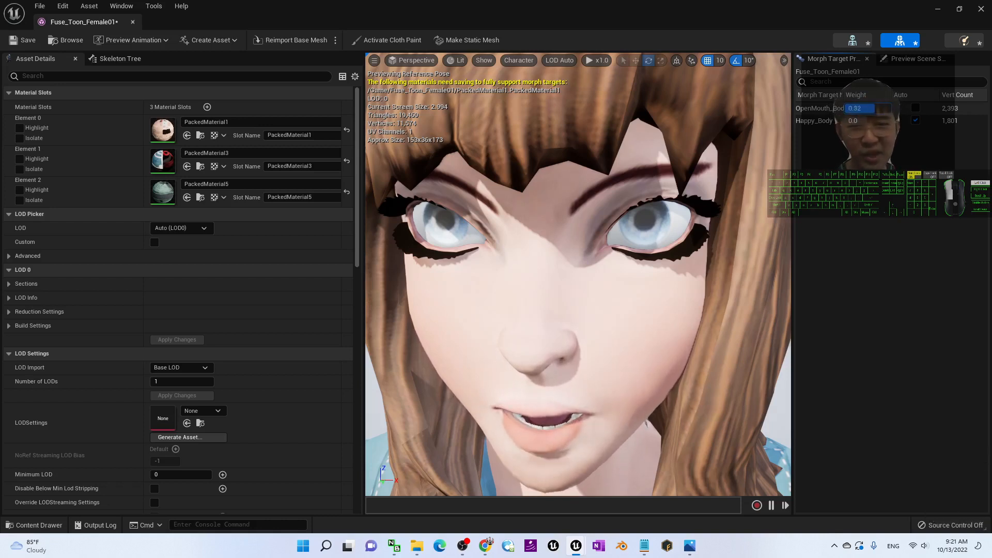
left_click_drag(878, 108, 879, 108)
scroll(549, 263, "down", 2)
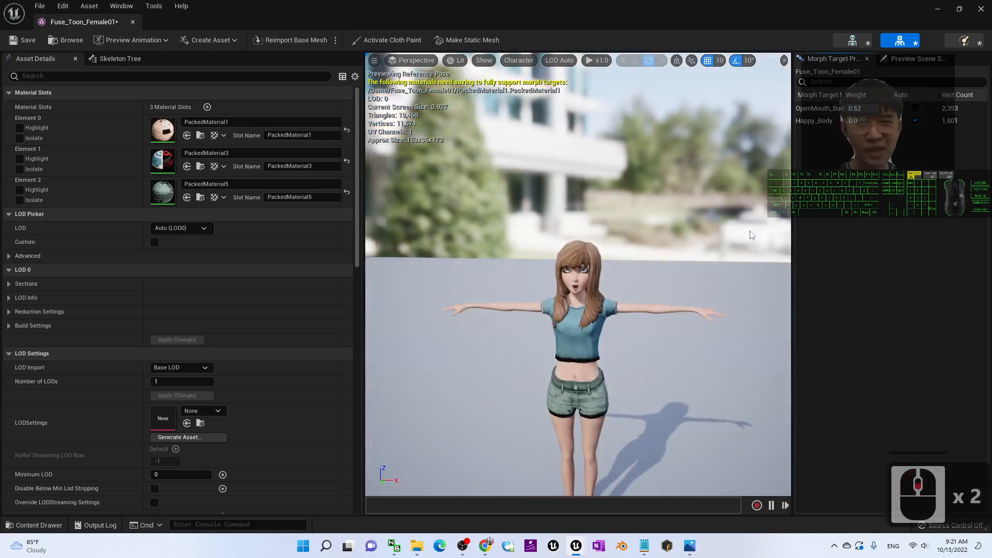
scroll(700, 256, "up", 2)
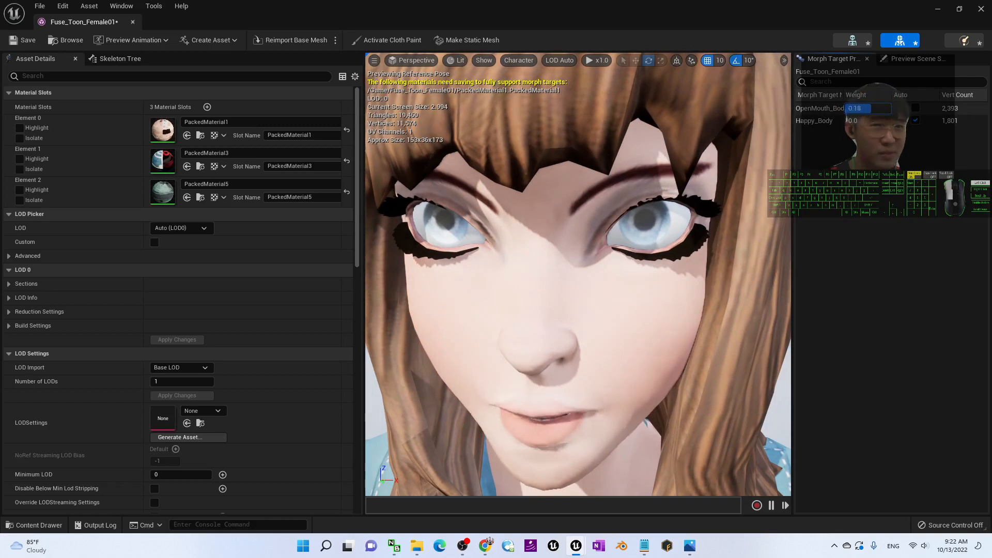
left_click_drag(875, 108, 878, 109)
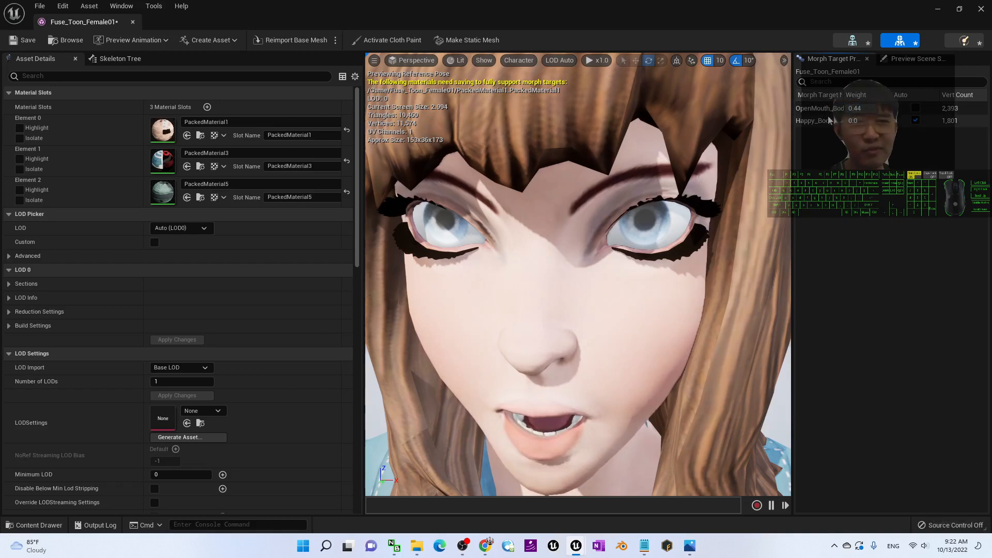
scroll(660, 292, "down", 2)
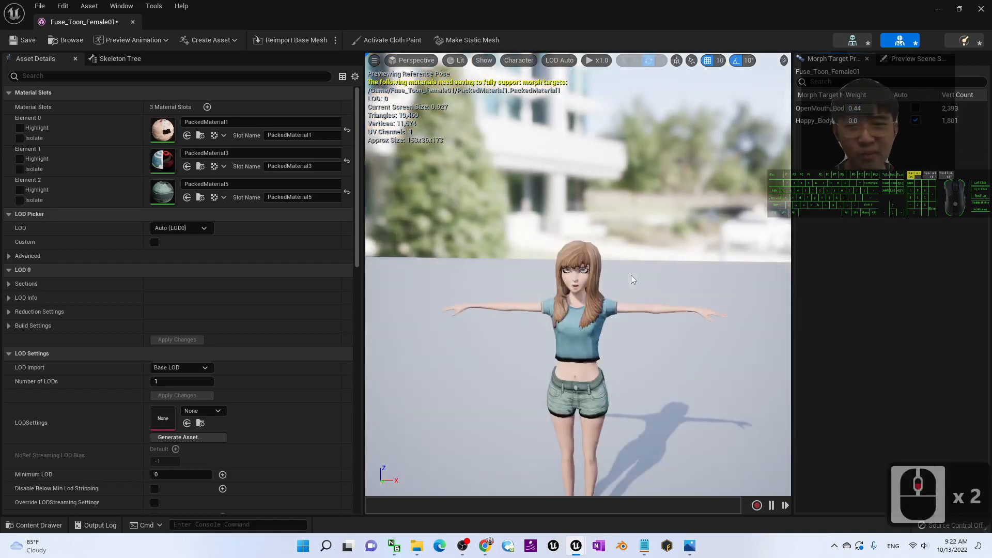
left_click(914, 108)
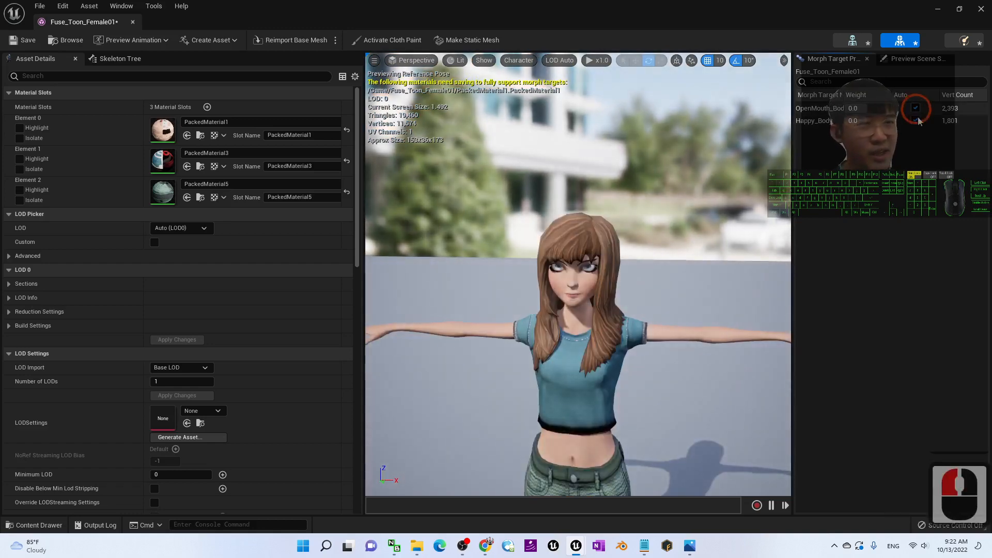
Step: Check the Fuse_Toon_Female01 mesh once more at full-body view and close its editor
scroll(626, 268, "up", 2)
scroll(625, 270, "down", 2)
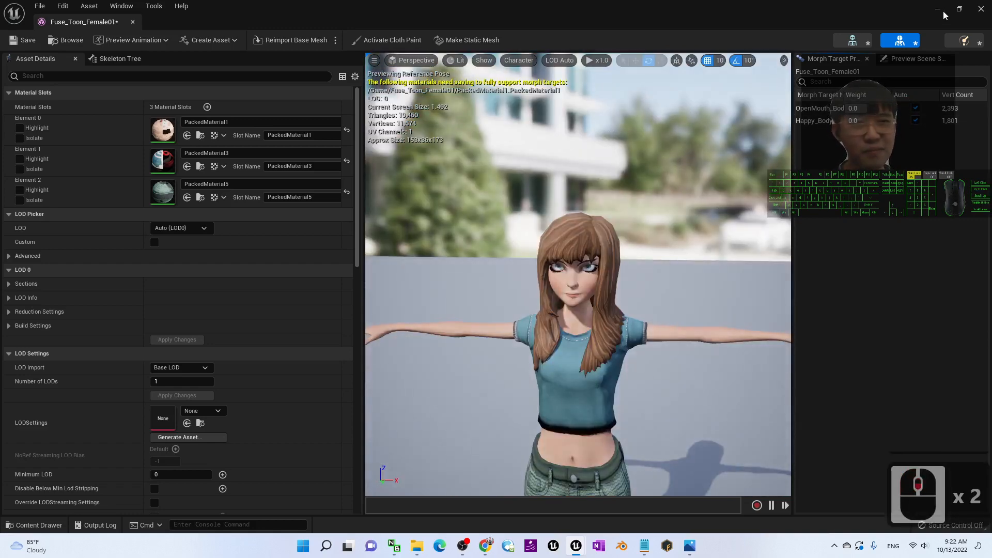
left_click(981, 9)
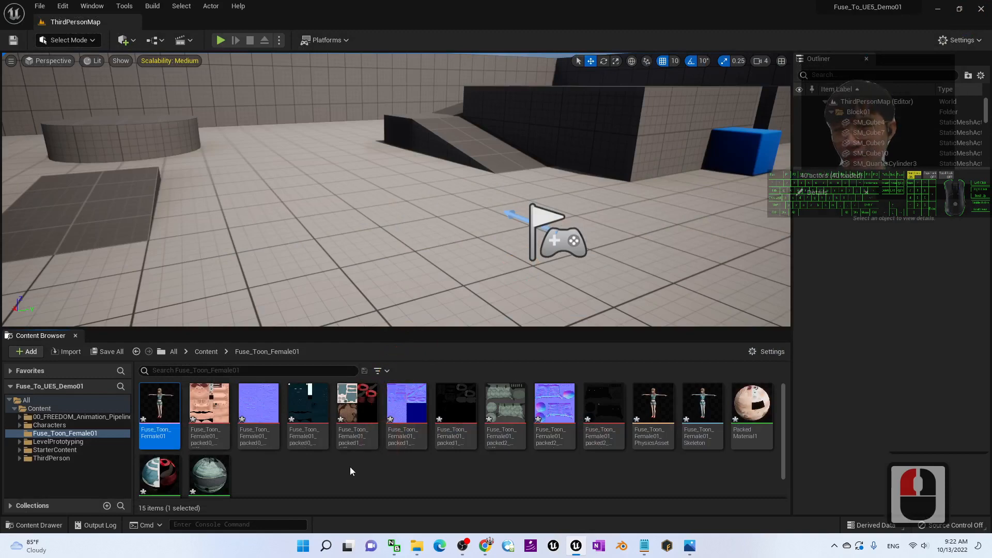
double_click(173, 416)
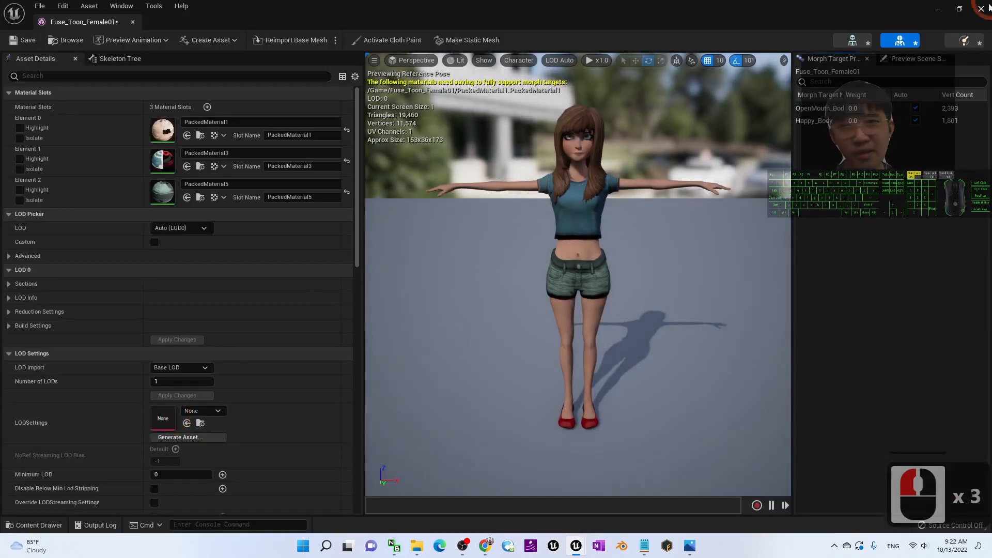
left_click(981, 9)
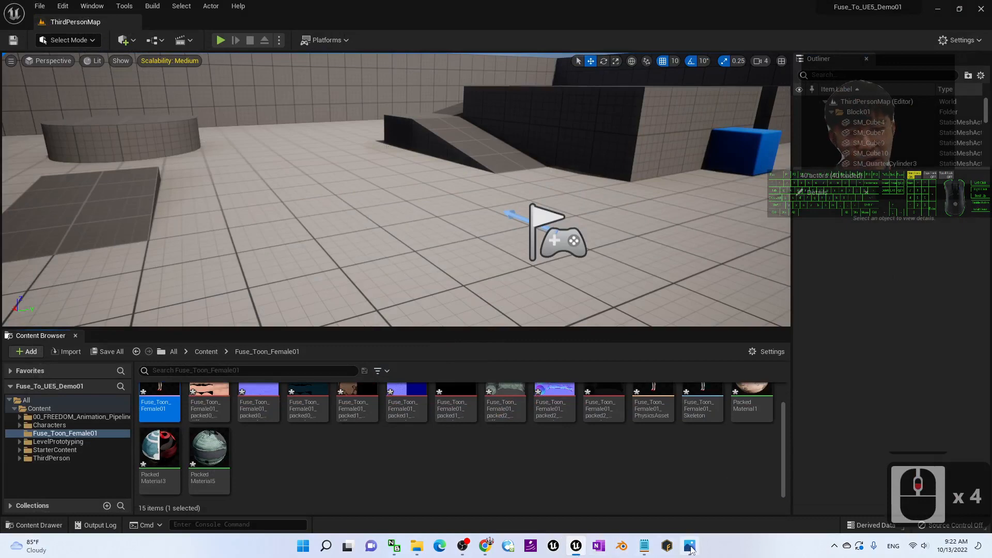
Step: Switch to the cover.jpg image in the photo viewer to review the project overview, and return to Unreal Editor
left_click(691, 548)
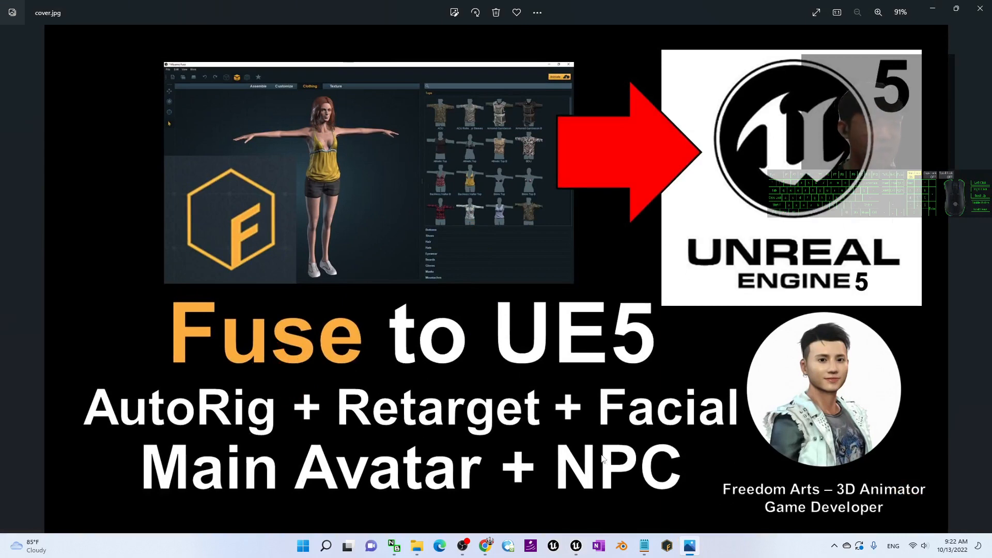
left_click(935, 11)
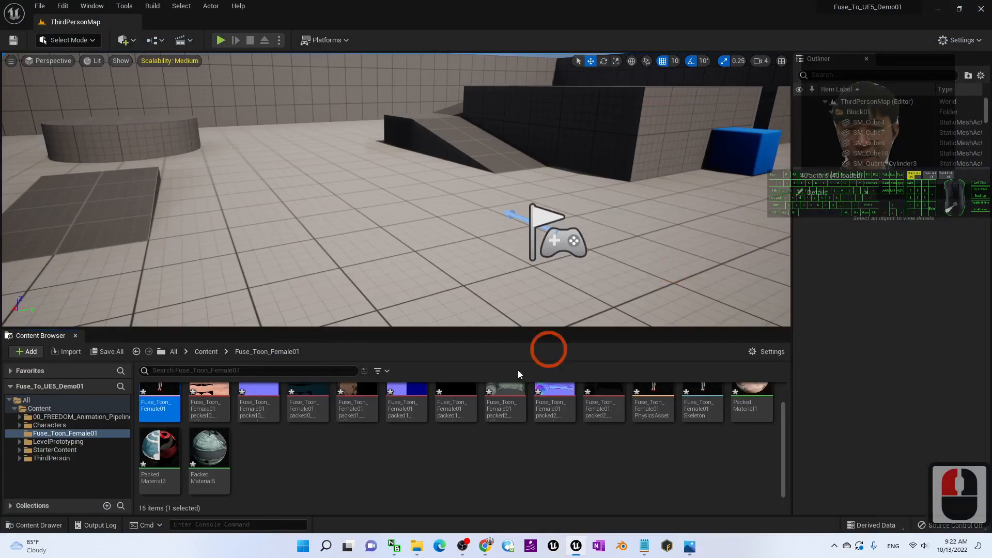
scroll(425, 475, "down", 7)
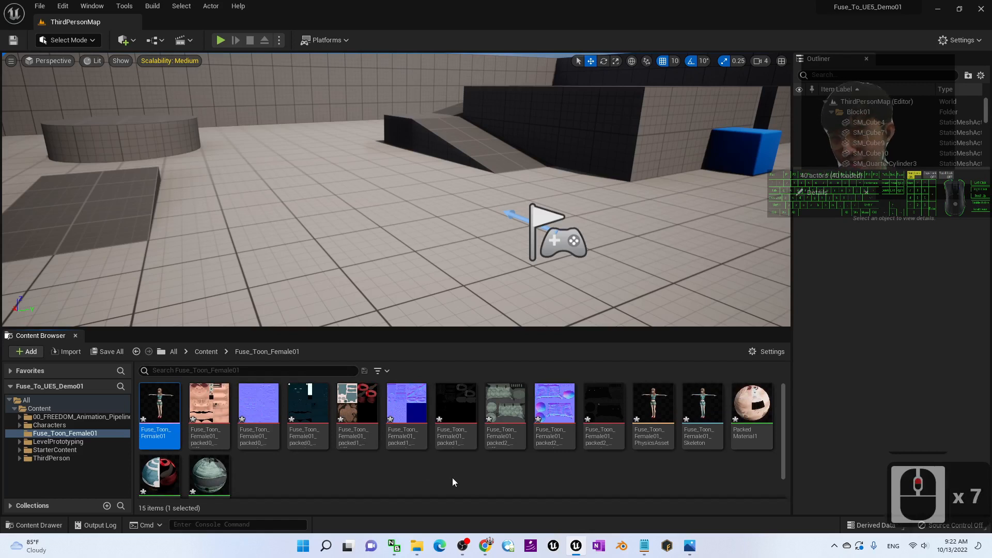
Step: Open the AnimationRetargeted folder inside Maya_Rig_Retargeter of the 00_FREEDOM_Animation_Pipeline content folder
left_click(205, 352)
left_click(148, 408)
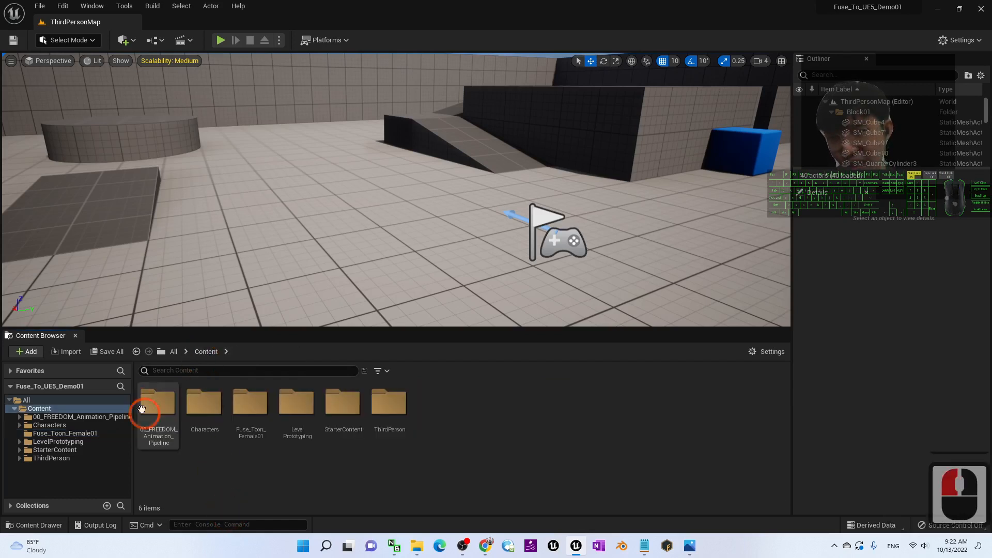
double_click(163, 406)
left_click(256, 481)
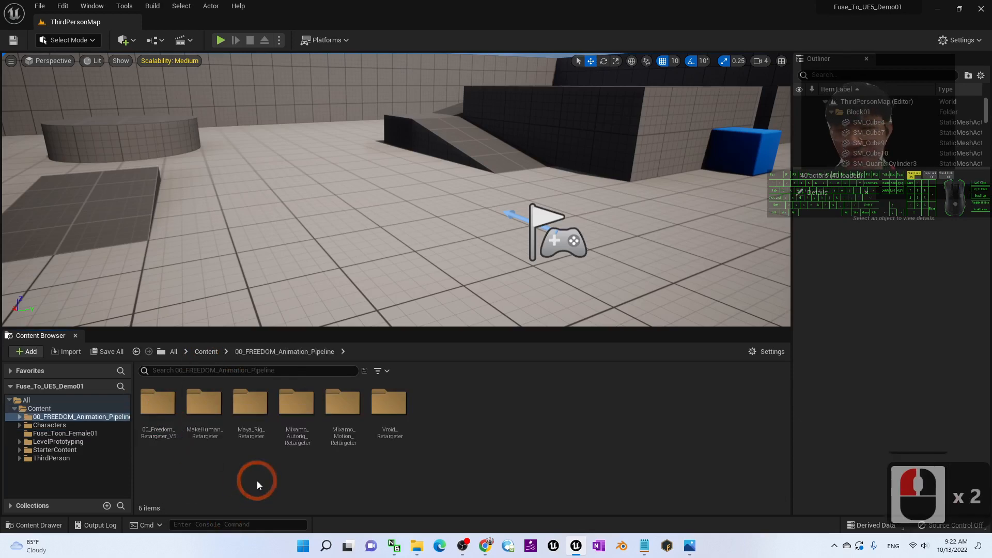
double_click(250, 408)
left_click(542, 481)
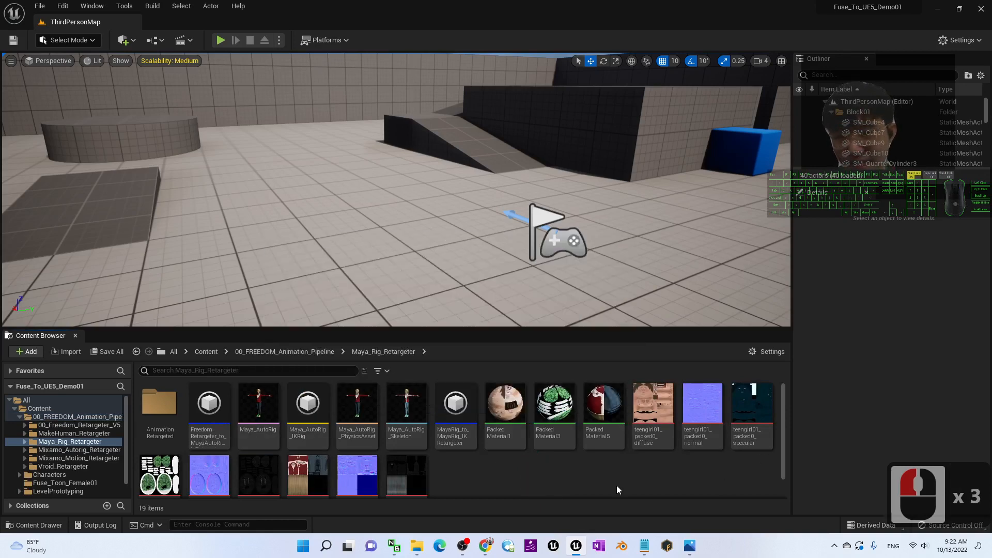
double_click(166, 432)
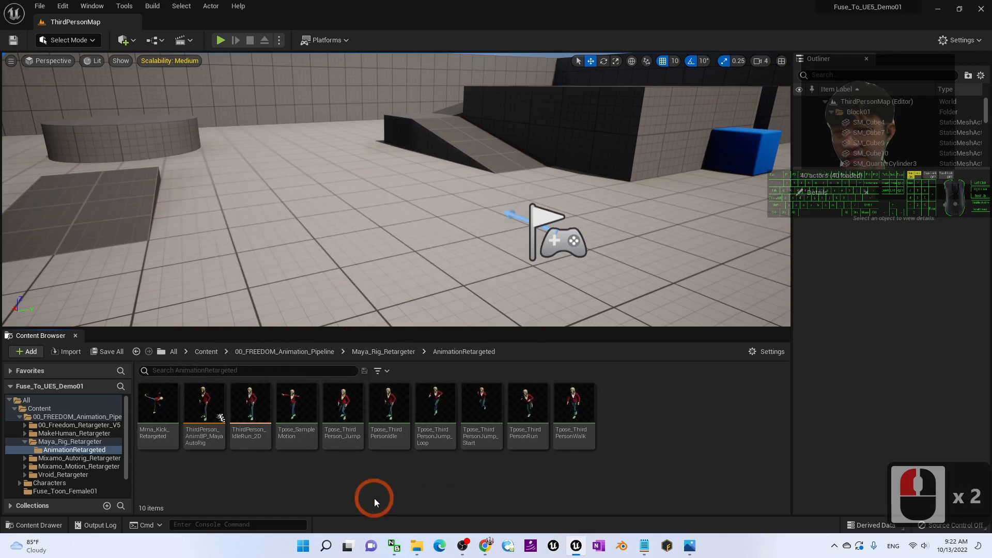
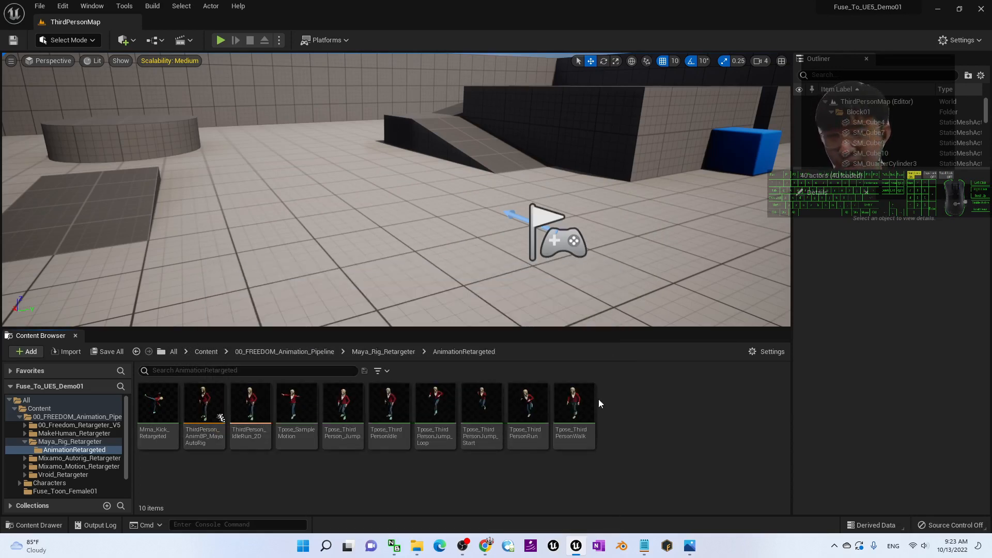
Step: Locate MayaRig_to_MayaRig_IKRetargeter in the Maya_Rig_Retargeter folder and check the contents of the root Content folder
left_click(388, 352)
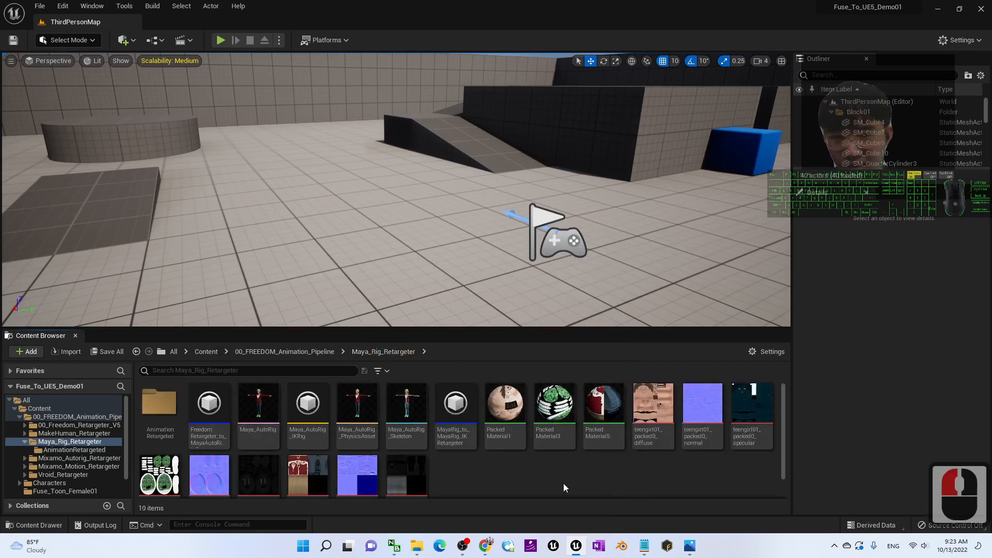
left_click(461, 403)
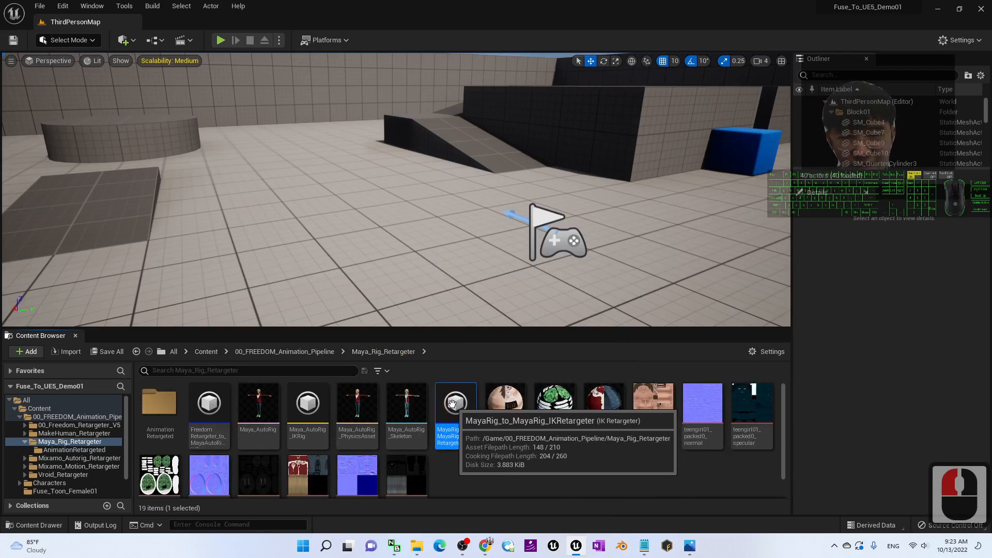
left_click(471, 478)
left_click(341, 352)
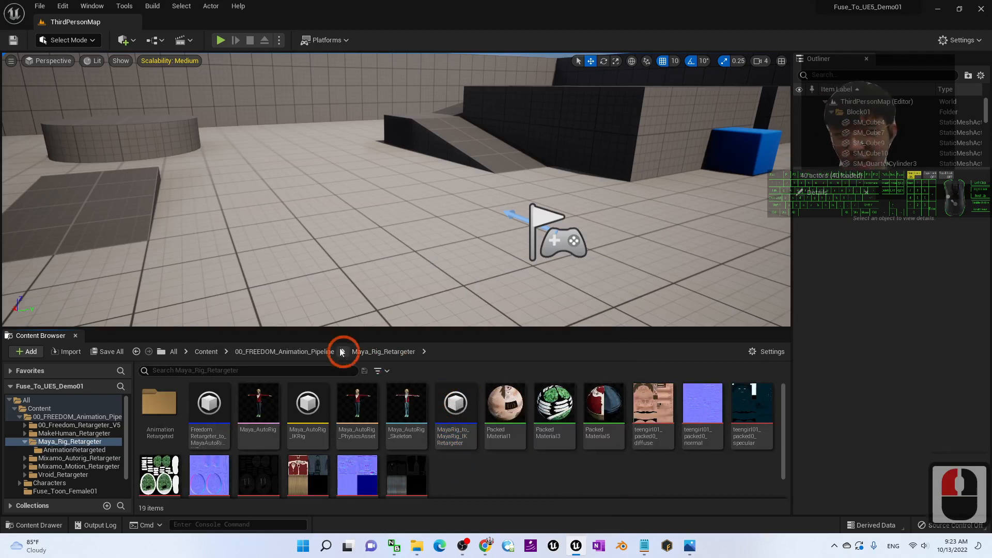
left_click(207, 351)
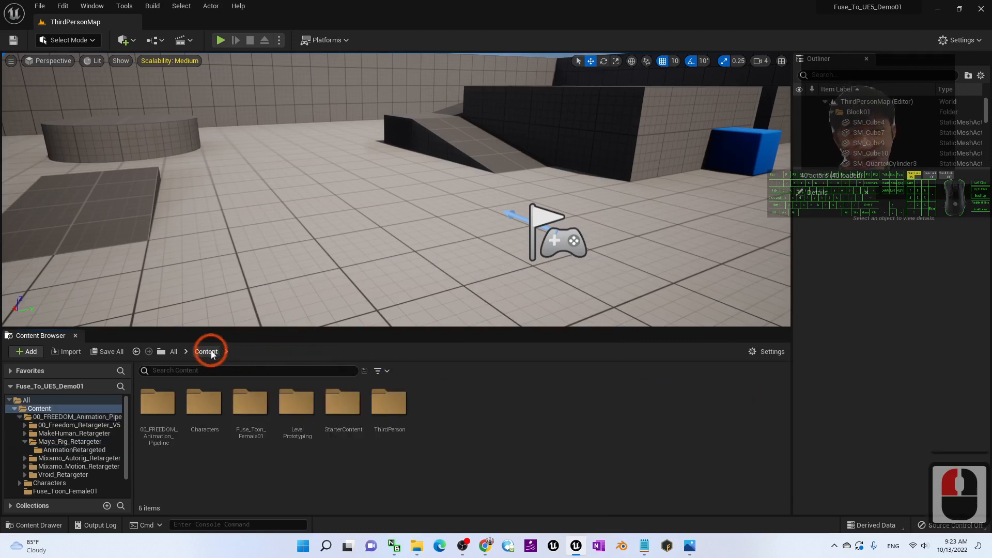
left_click(202, 491)
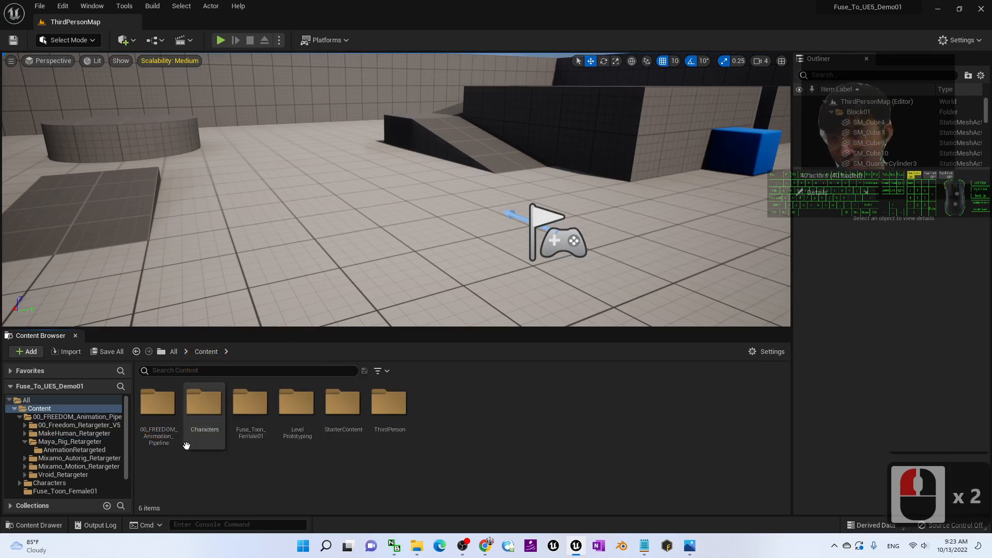
Step: Return from the Content root to the AnimationRetargeted folder inside 00_FREEDOM_Animation_Pipeline's Maya_Rig_Retargeter folder
double_click(157, 405)
left_click(311, 471)
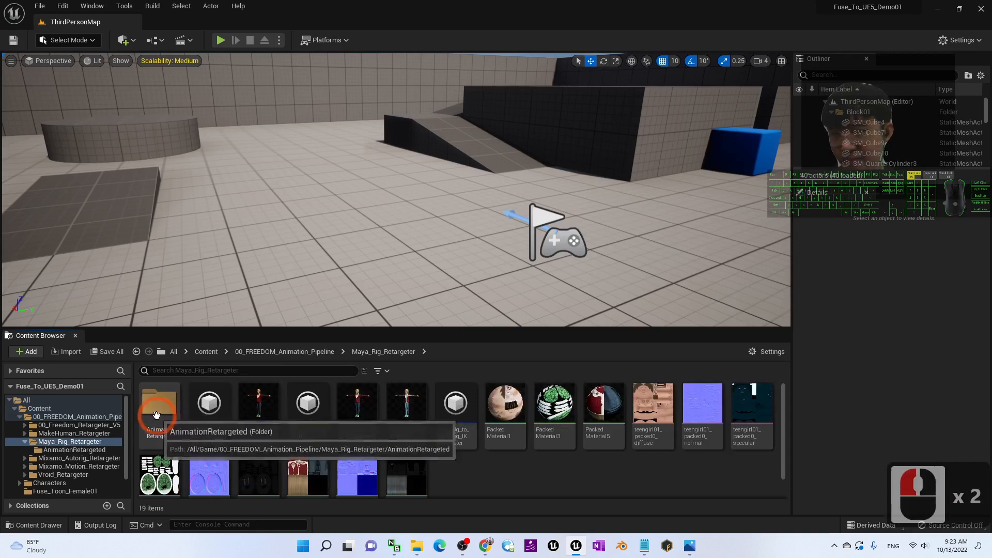
double_click(155, 408)
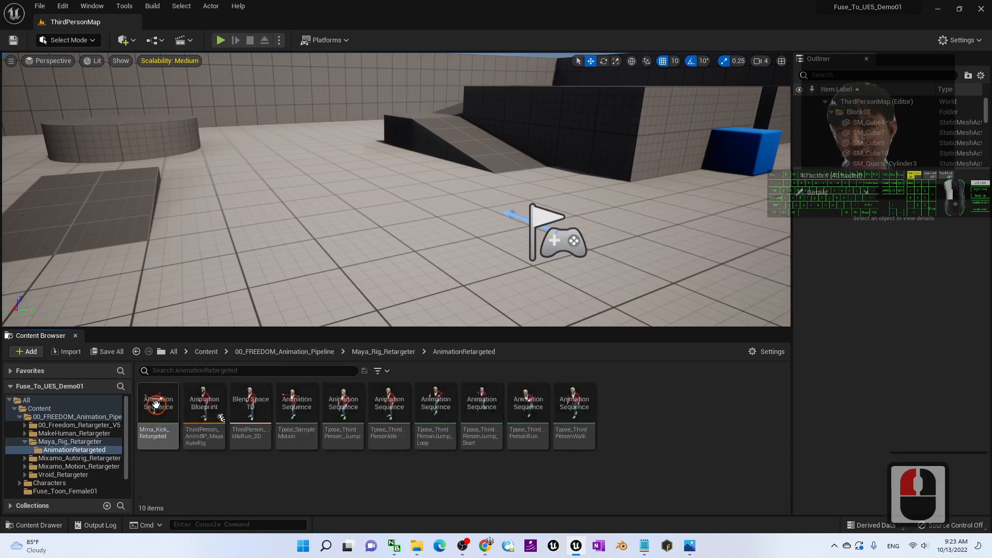
double_click(380, 479)
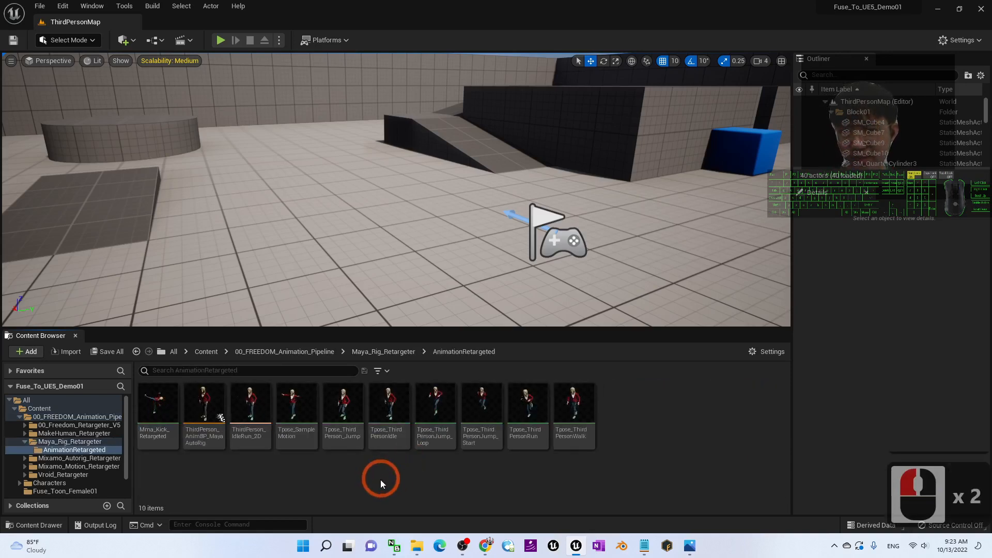
Step: Start Duplicate and Retarget Animation Blueprint on ThirdPerson_AnimBP_MayaAutoRig, using MayaRig_to_MayaRig_IKRetargeter as the IK Retargeter
right_click(204, 408)
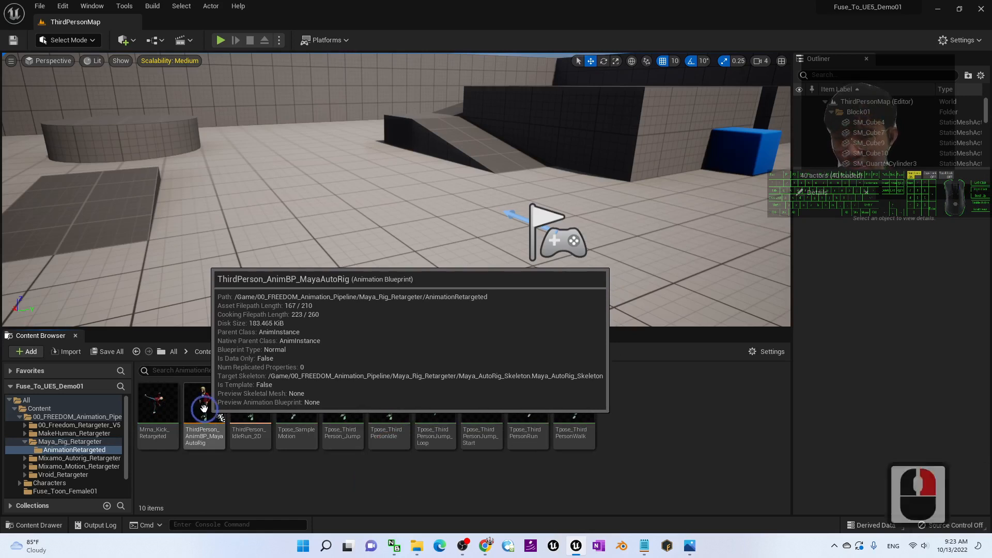
left_click(375, 177)
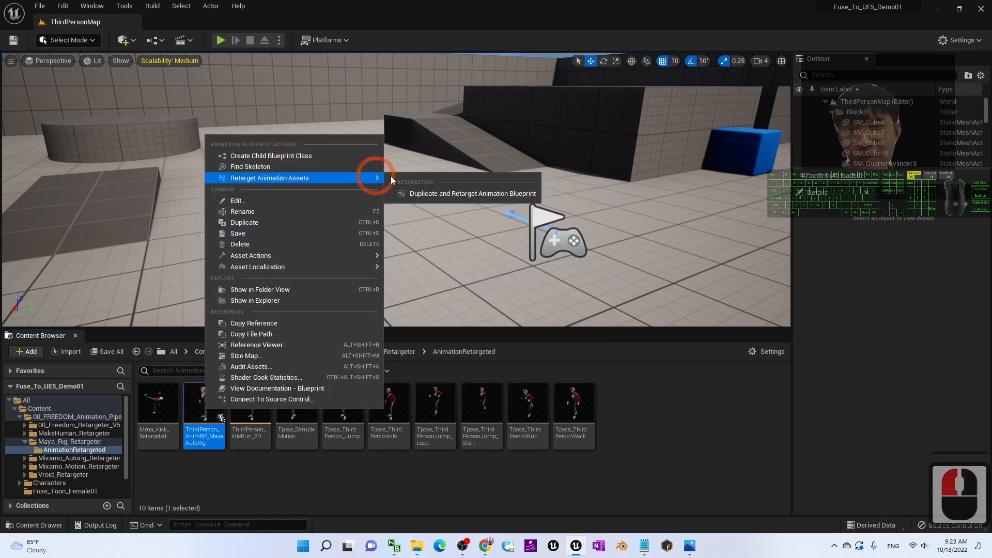
left_click(473, 193)
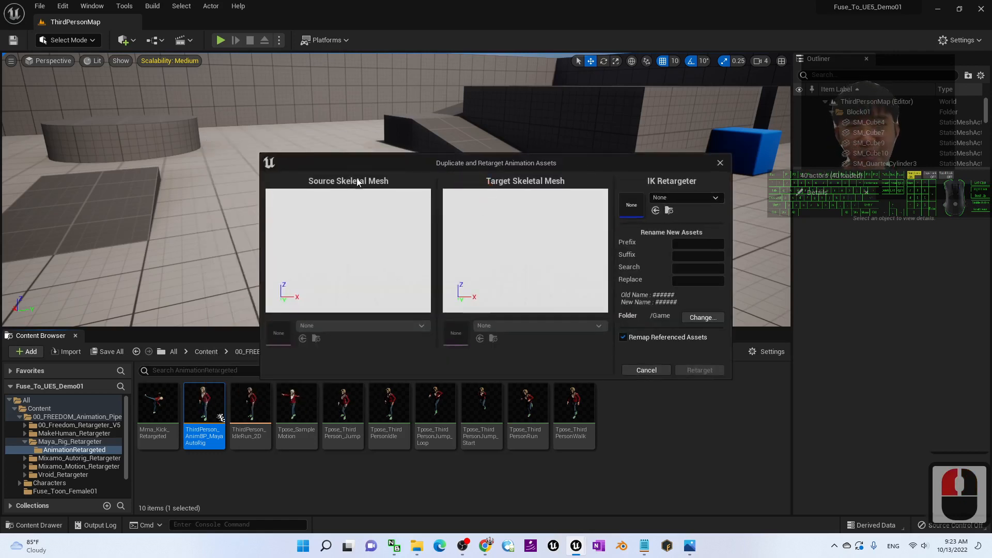
left_click(676, 196)
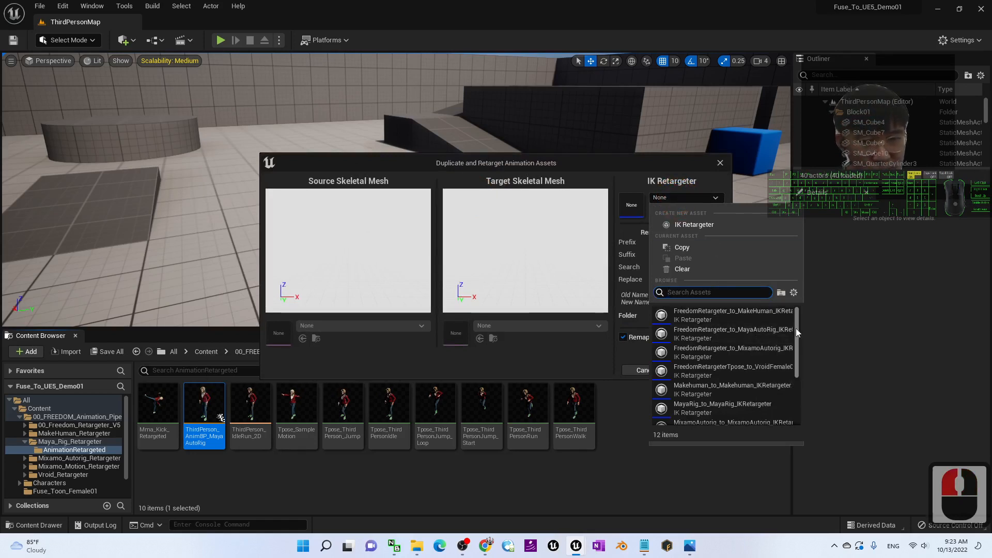
left_click_drag(796, 327, 794, 356)
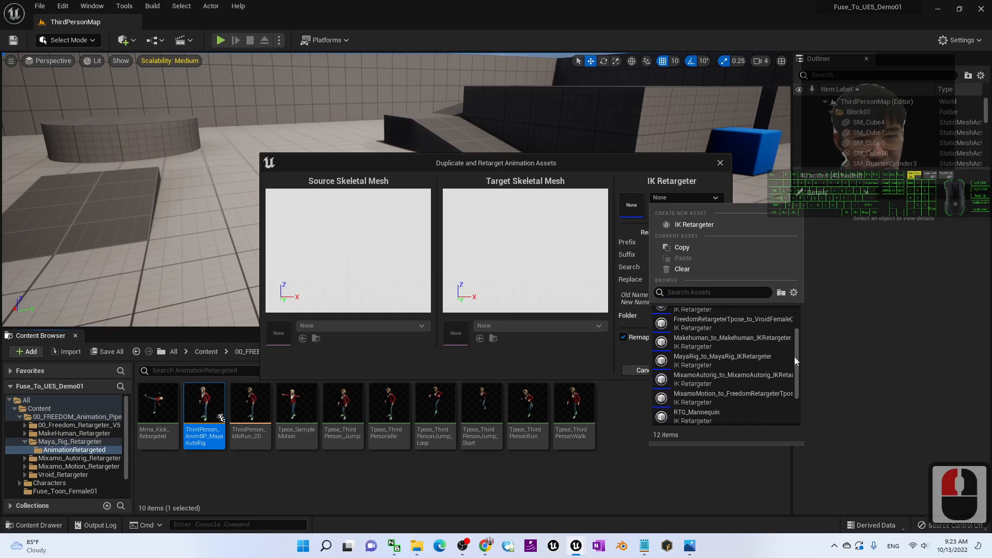
left_click(734, 358)
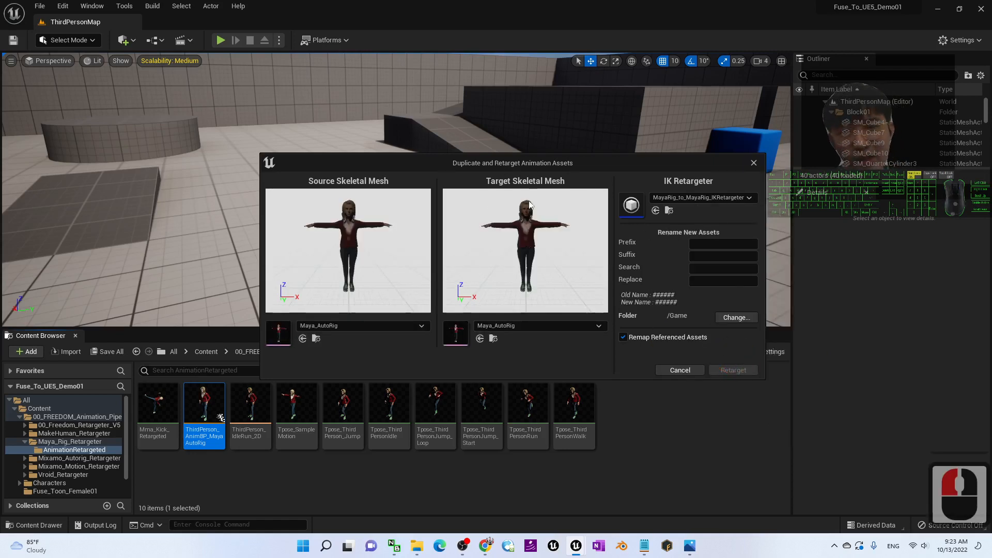
Step: Set the target skeletal mesh to Fuse_Toon_Female01 and retarget the animation blueprint with its referenced assets
left_click(505, 326)
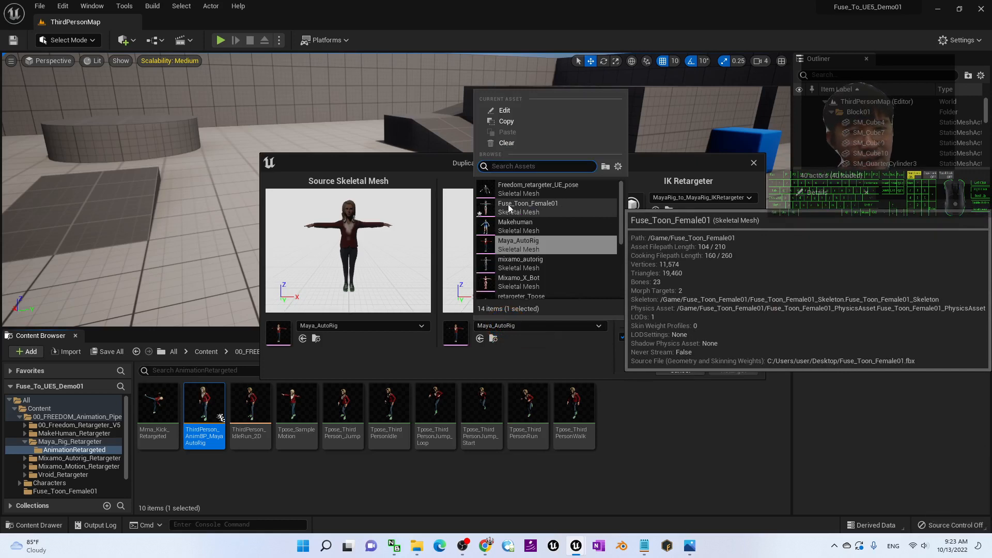
left_click(531, 207)
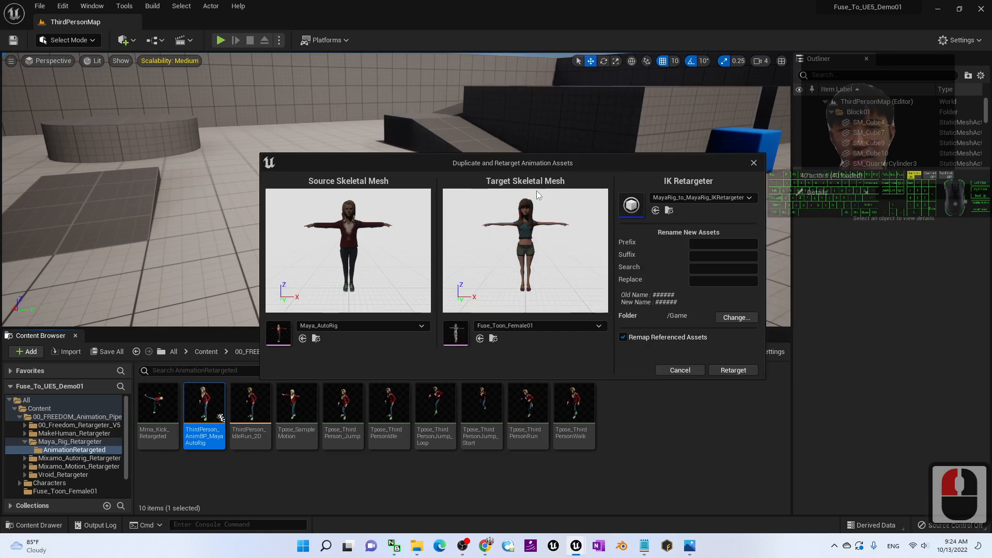
left_click(733, 370)
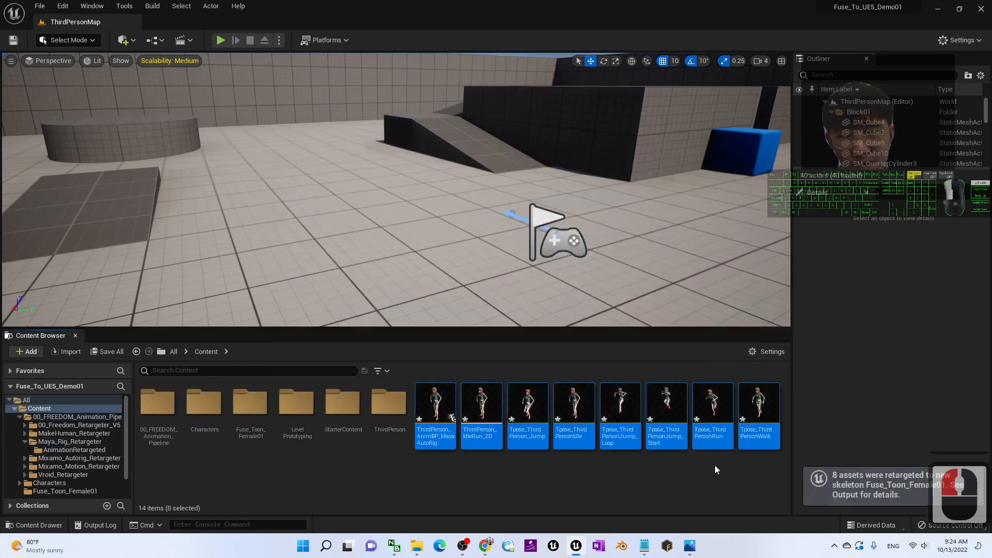
Step: Preview the retargeted Tpose_ThirdPersonWalk animation on the Fuse avatar and close its editor
left_click(752, 398)
left_click(177, 474)
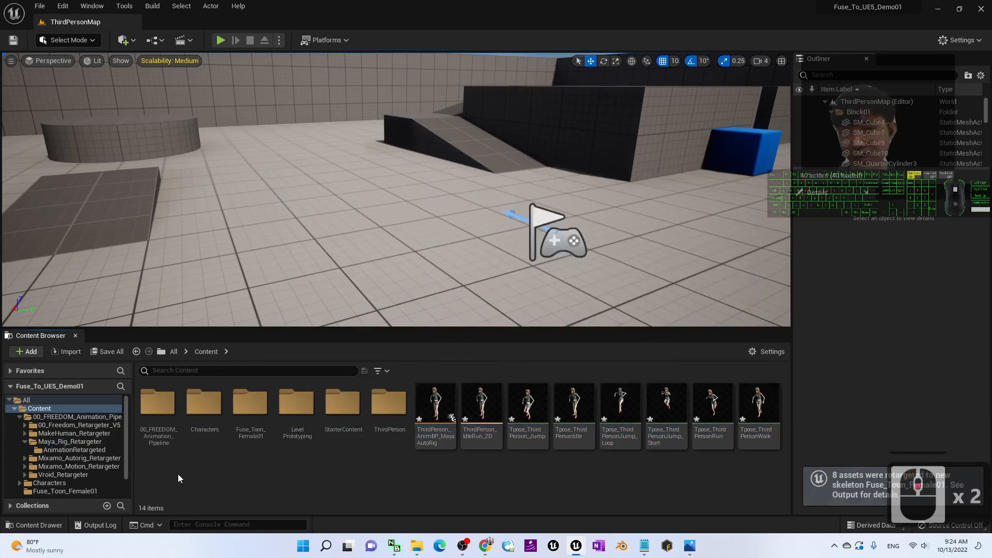
double_click(753, 404)
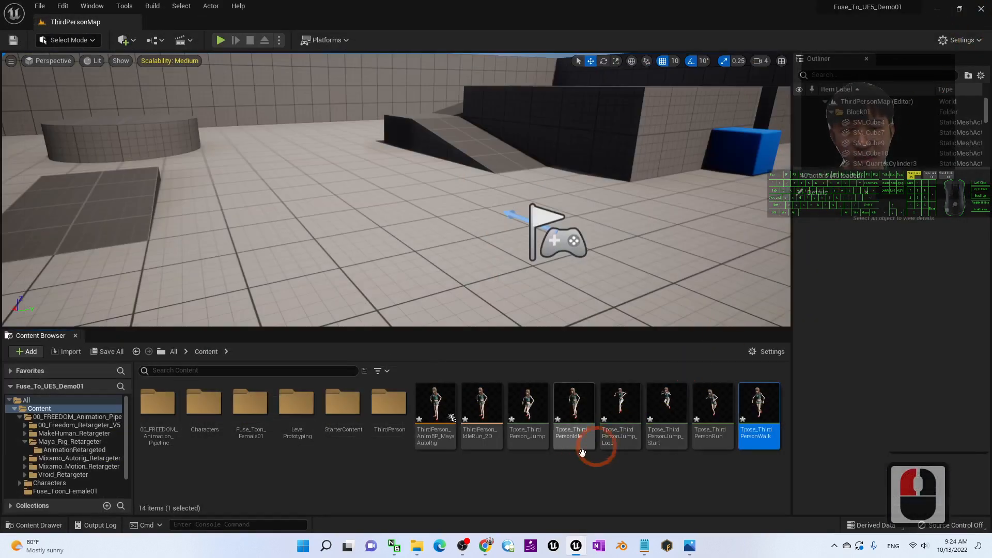
Step: Rename the retargeted ThirdPerson_AnimBP_MayaAutoRig blueprint in the Content folder to ThirdPerson_AnimBP_FuseToonFemale01
left_click(436, 406)
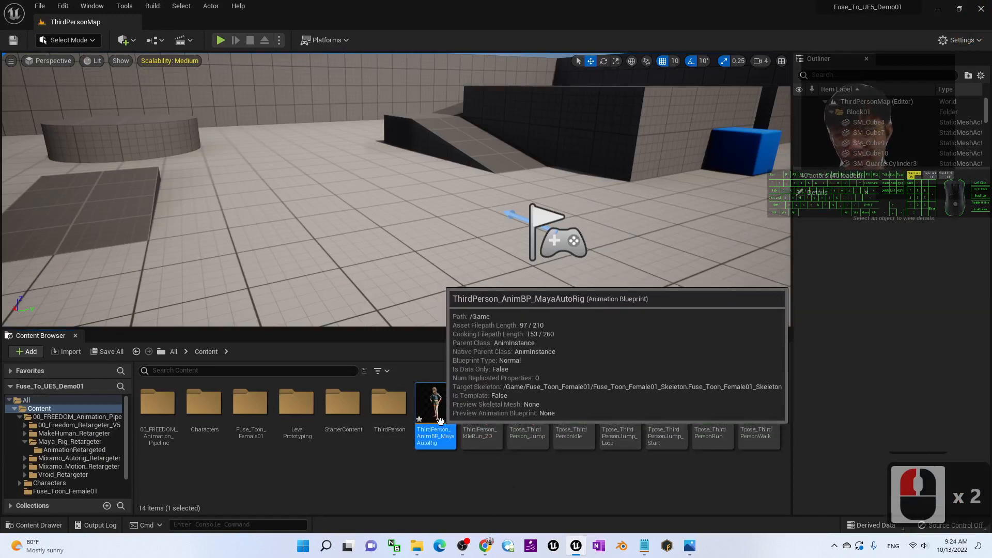
left_click(454, 438)
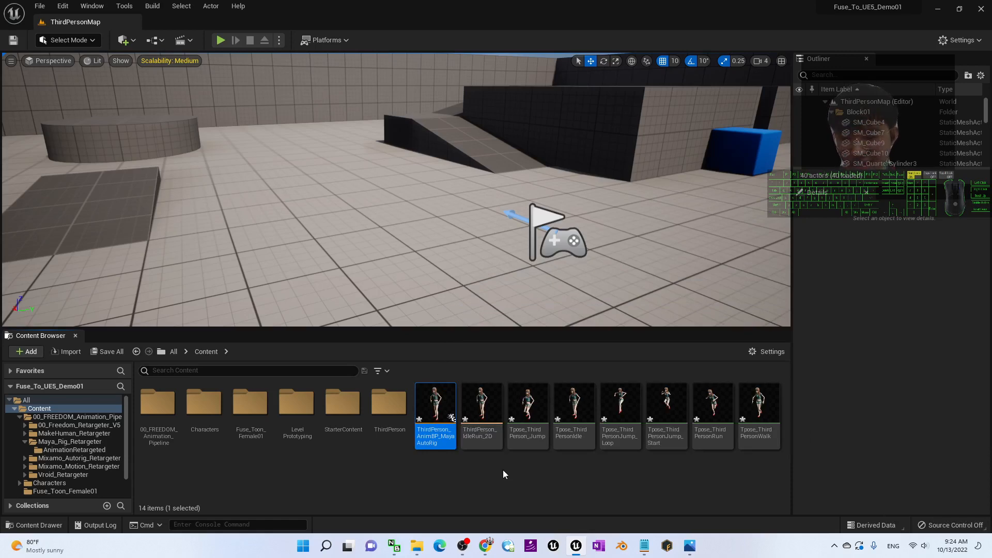
double_click(429, 410)
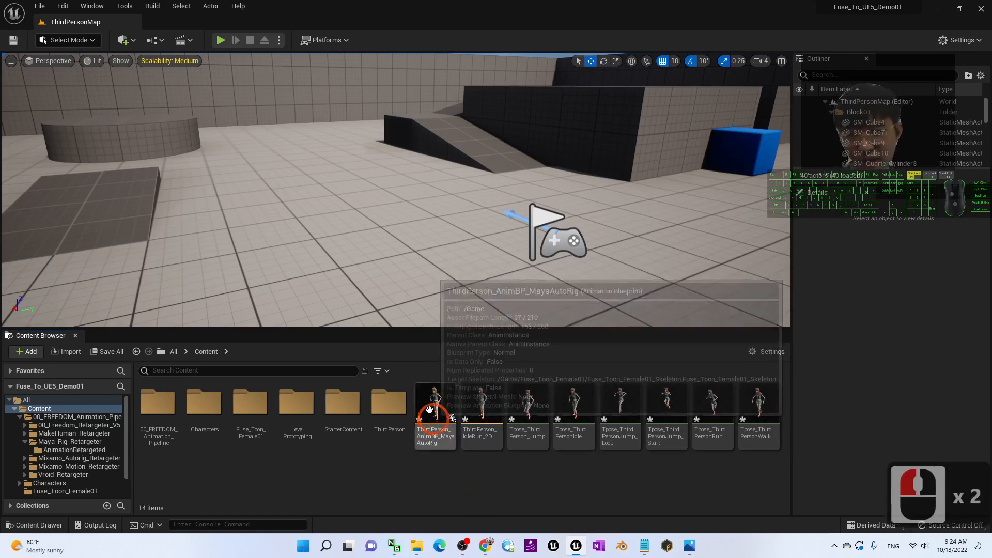
left_click(430, 410)
key("F2")
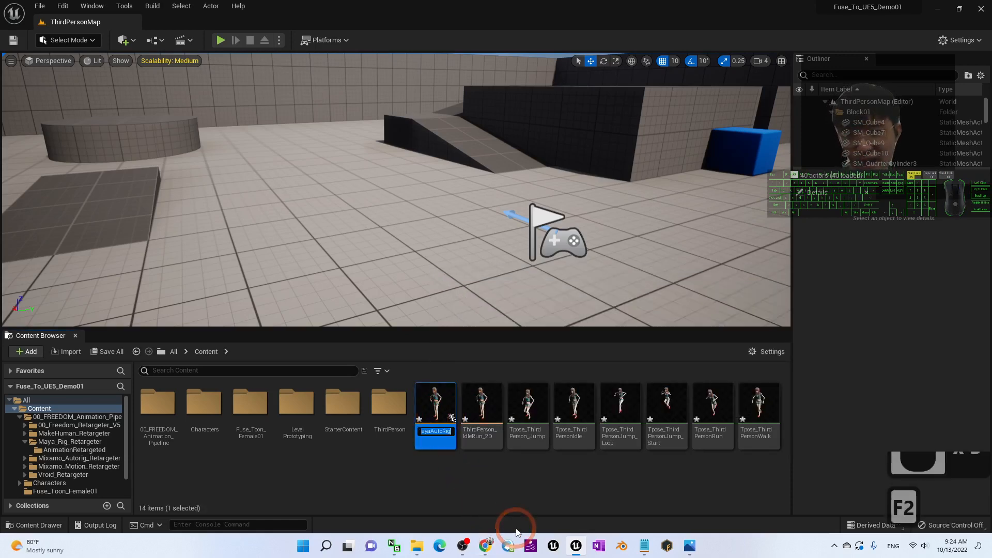
left_click(452, 430)
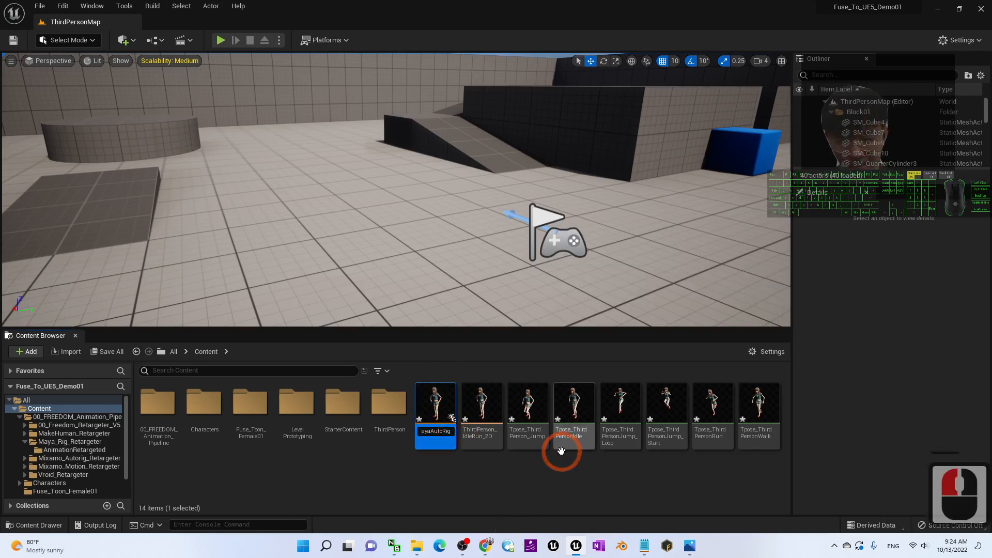
key("BackSpace")
key("BackSpace")
key("BackSpace")
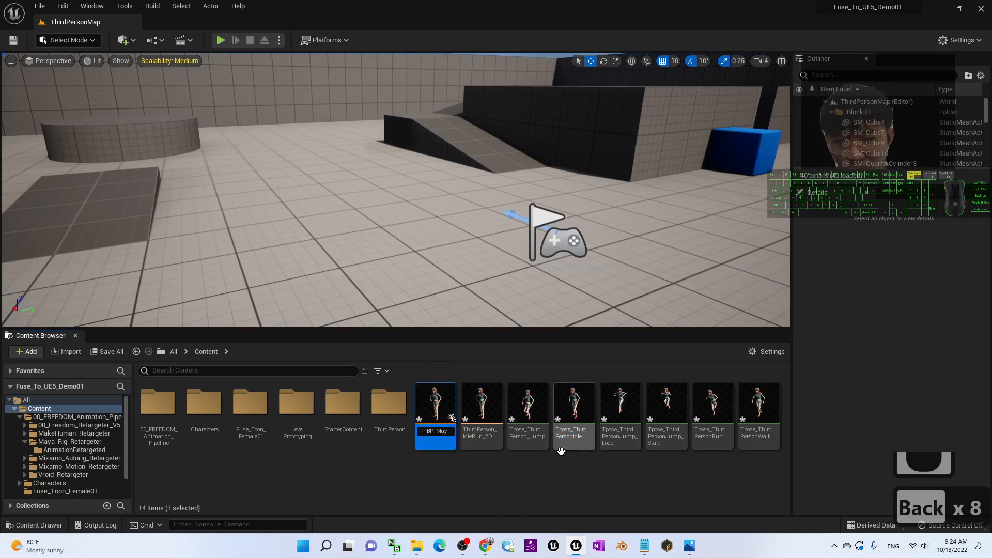
key("BackSpace")
key("BackSpace")
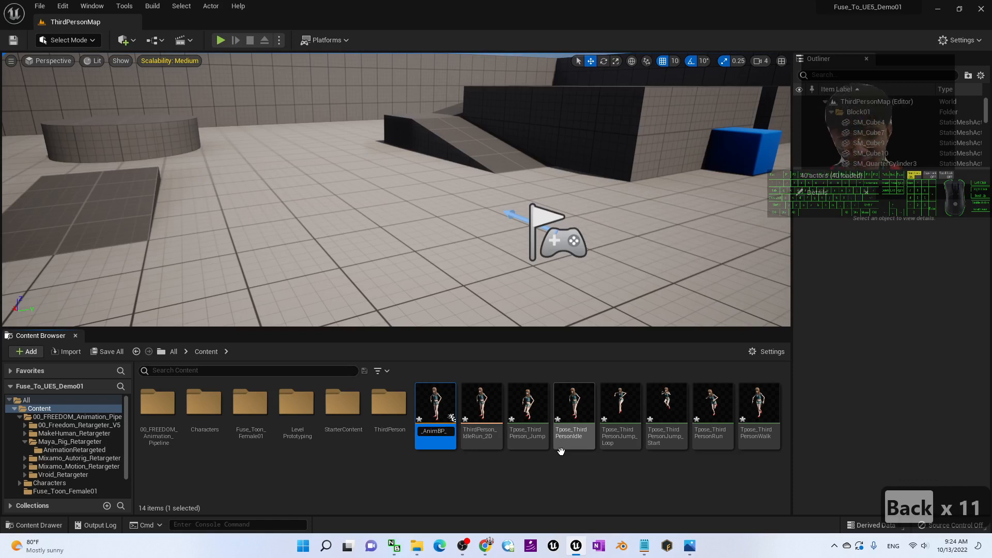
type("Toon")
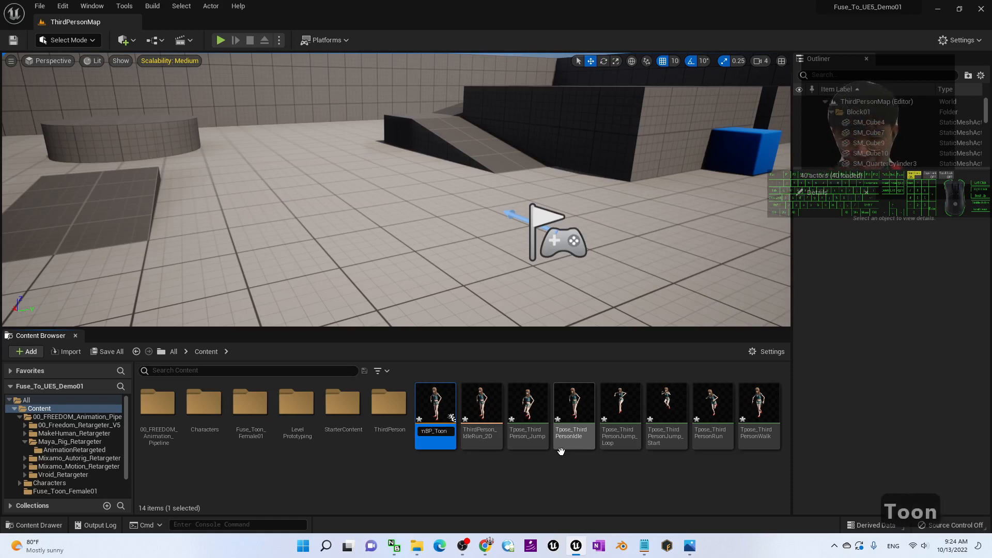
key("BackSpace")
key("BackSpace")
key("BackSpace")
key("BackSpace")
type("Fus")
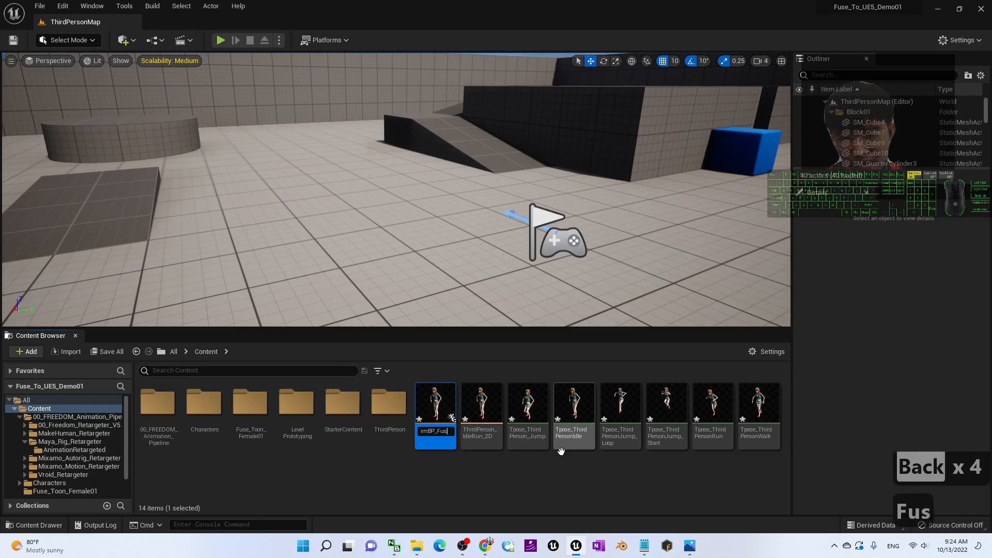
type("eToon")
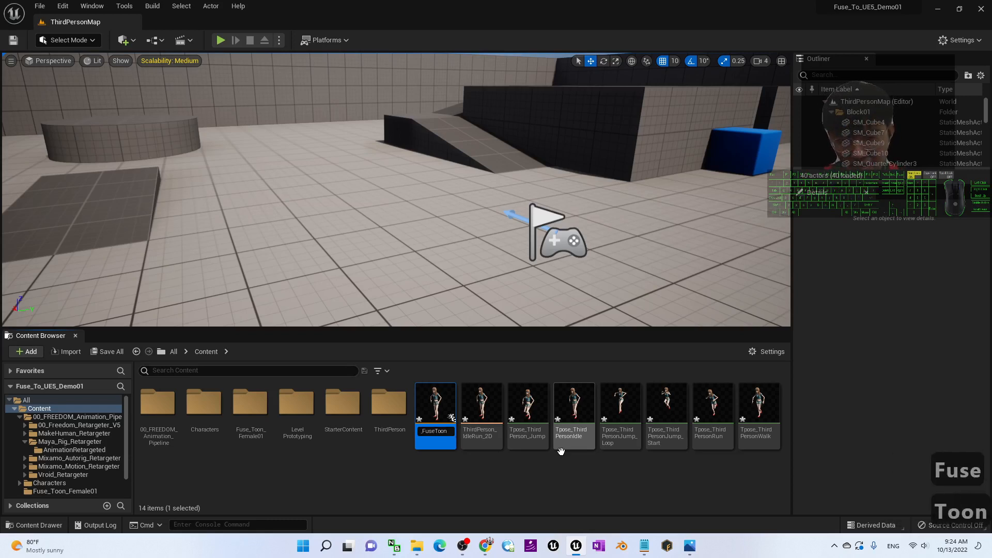
type("Female01")
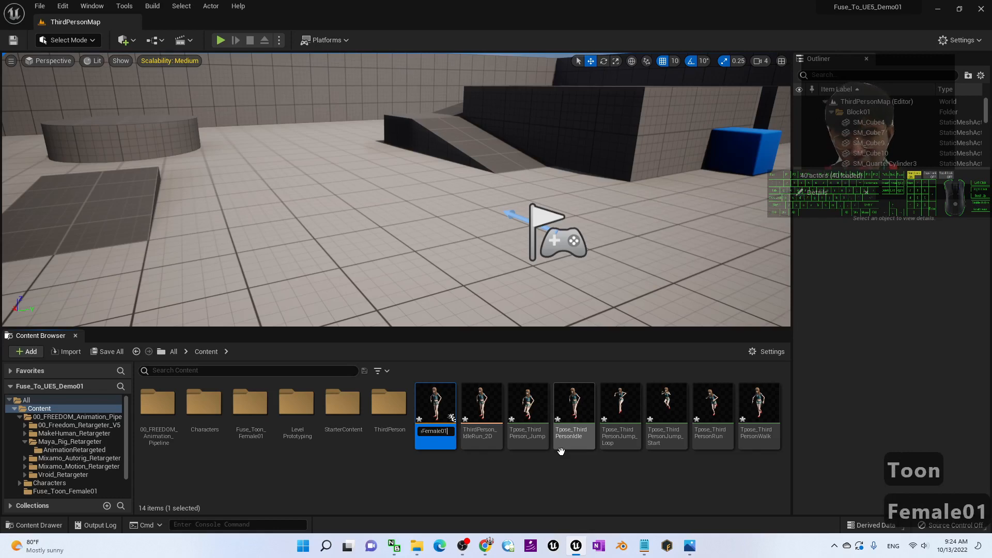
key("Return")
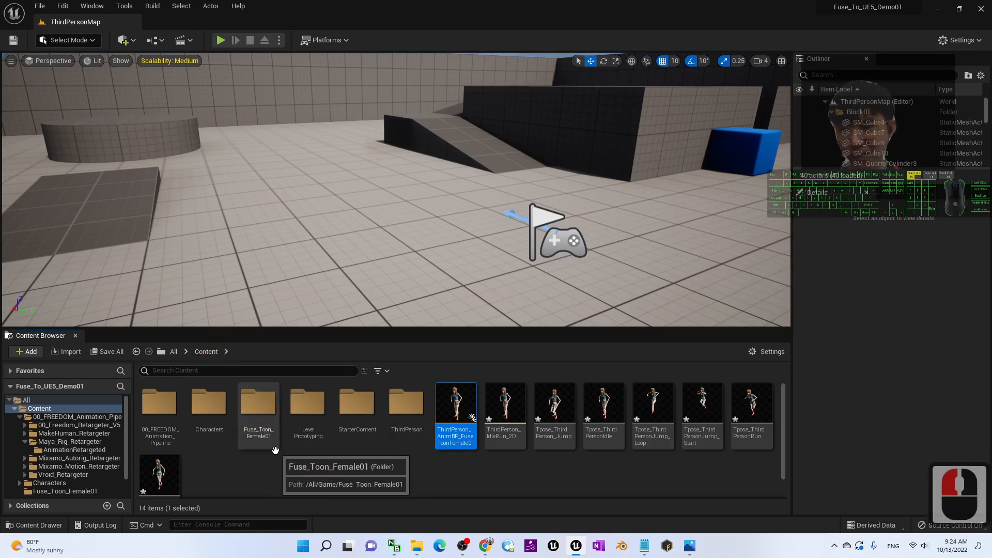
Step: Create a new folder named AnimationRetargeted inside the Fuse_Toon_Female01 content folder
double_click(257, 411)
right_click(288, 473)
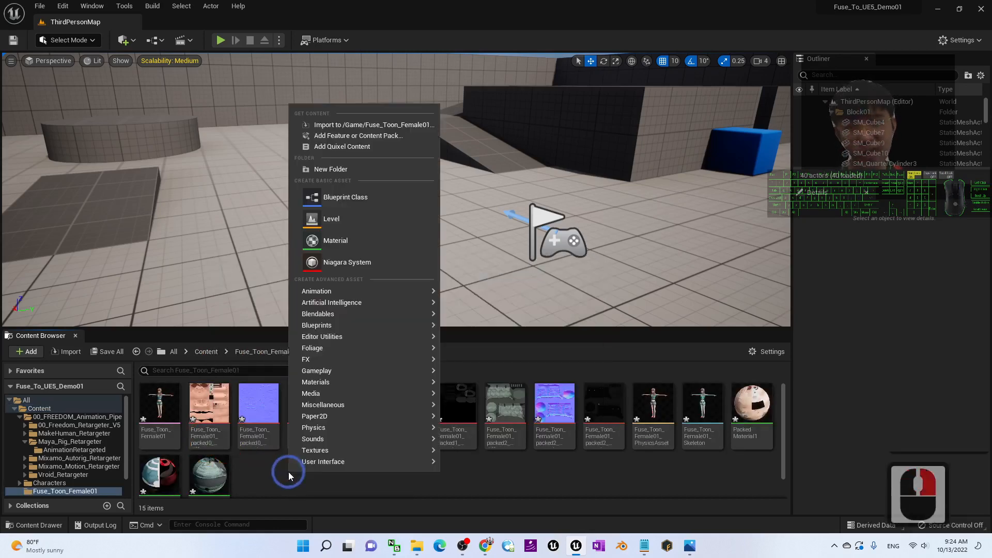
left_click(334, 165)
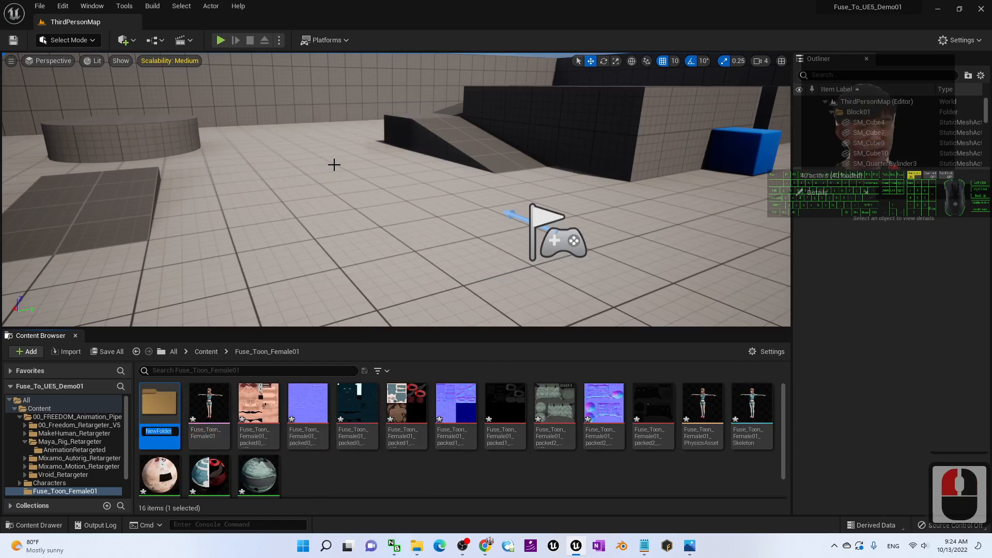
type("AnimationR")
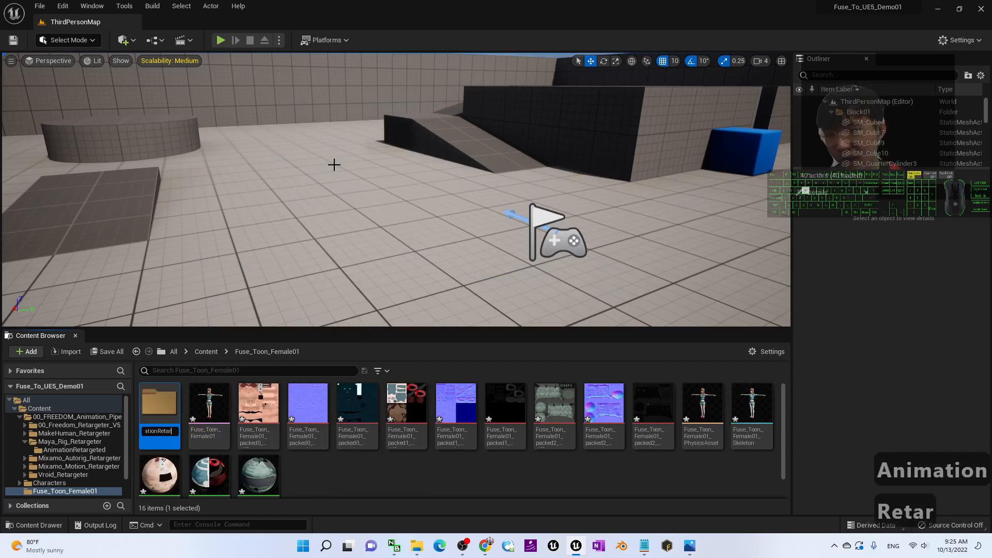
type("etargeted")
key("Return")
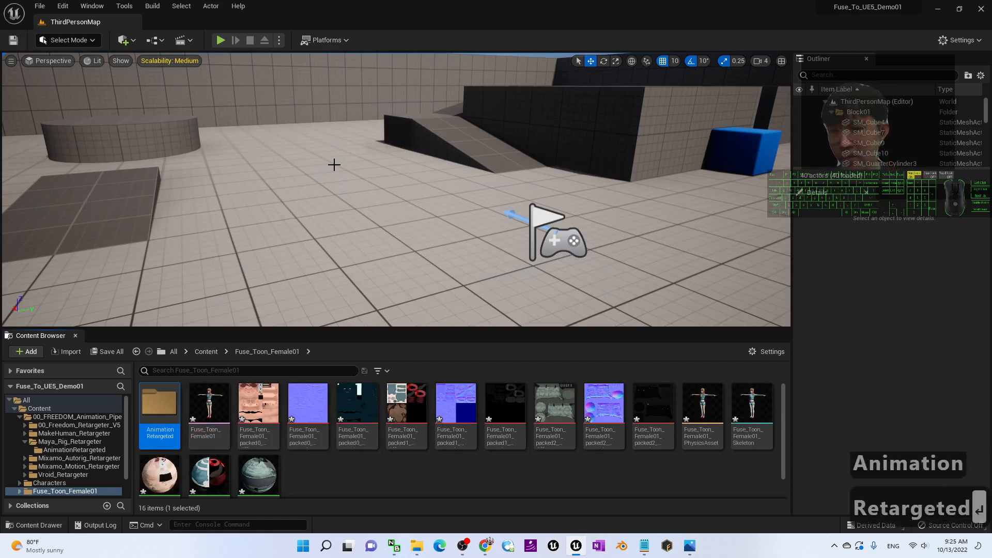
Step: Expand the Fuse_Toon_Female01 folder in the folder tree and open its AnimationRetargeted subfolder
left_click(210, 346)
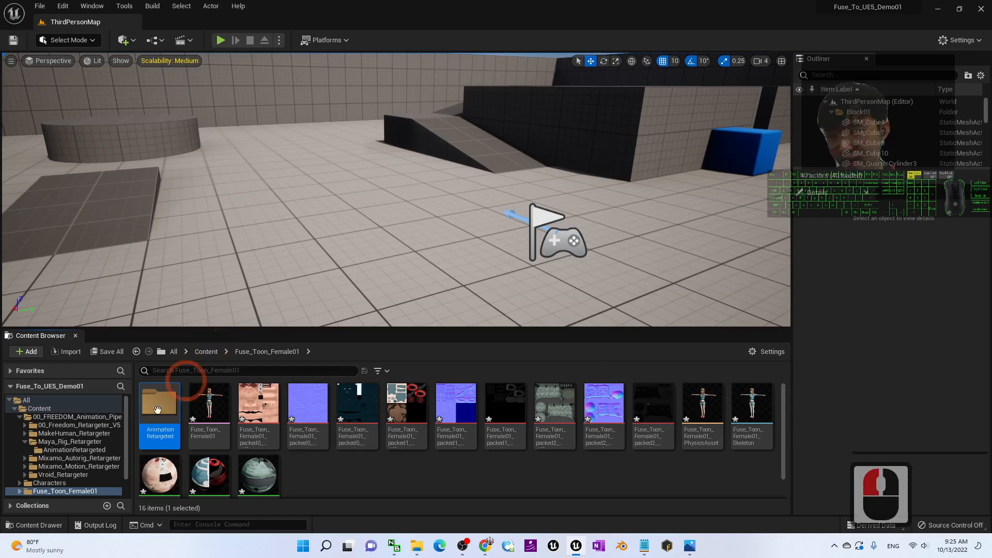
left_click(125, 419)
left_click_drag(125, 420, 50, 469)
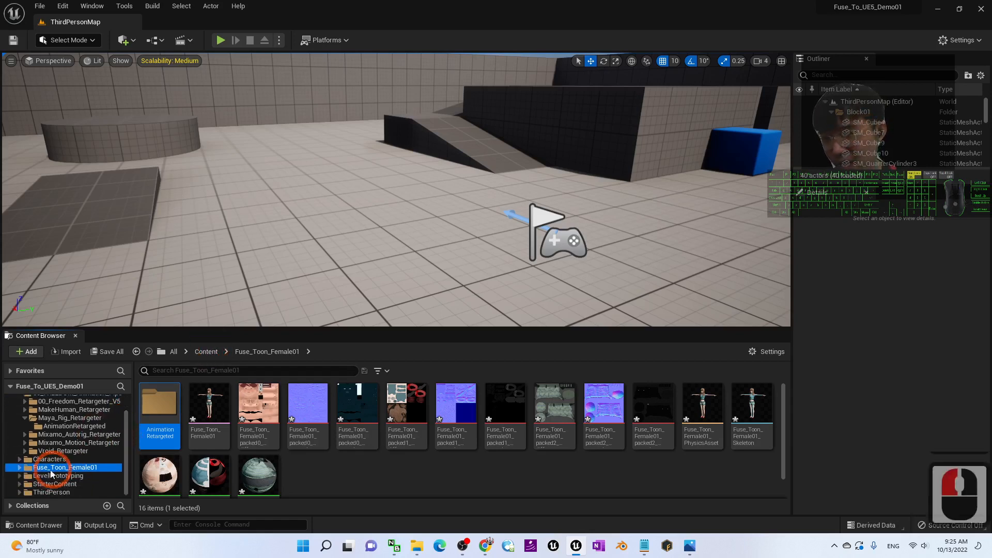
left_click(20, 468)
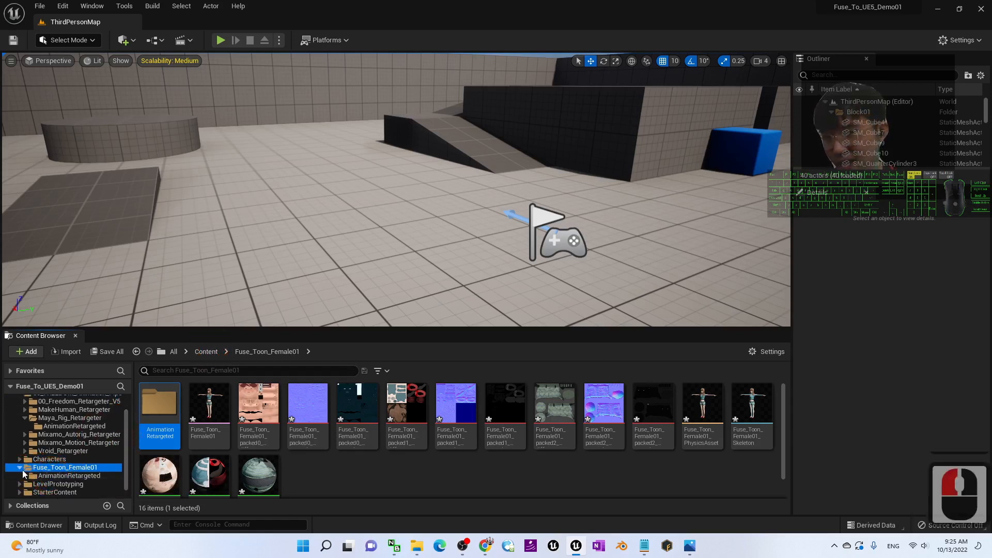
left_click(66, 476)
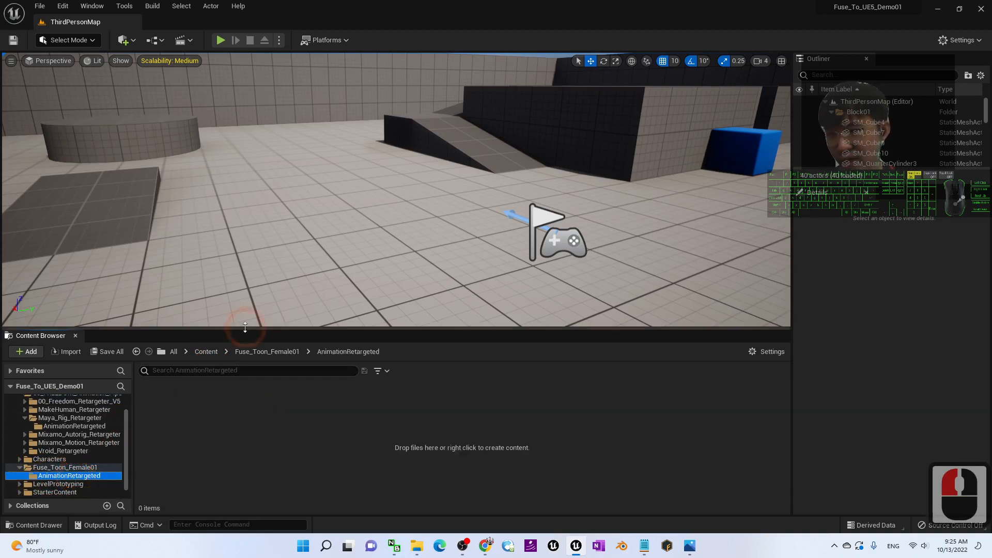
Step: Move ThirdPerson_AnimBP_FuseToonFemale01, ThirdPerson_IdleRun_2D and all retargeted Tpose animations from Content into Fuse_Toon_Female01's AnimationRetargeted folder
left_click(206, 351)
left_click_drag(129, 408, 124, 460)
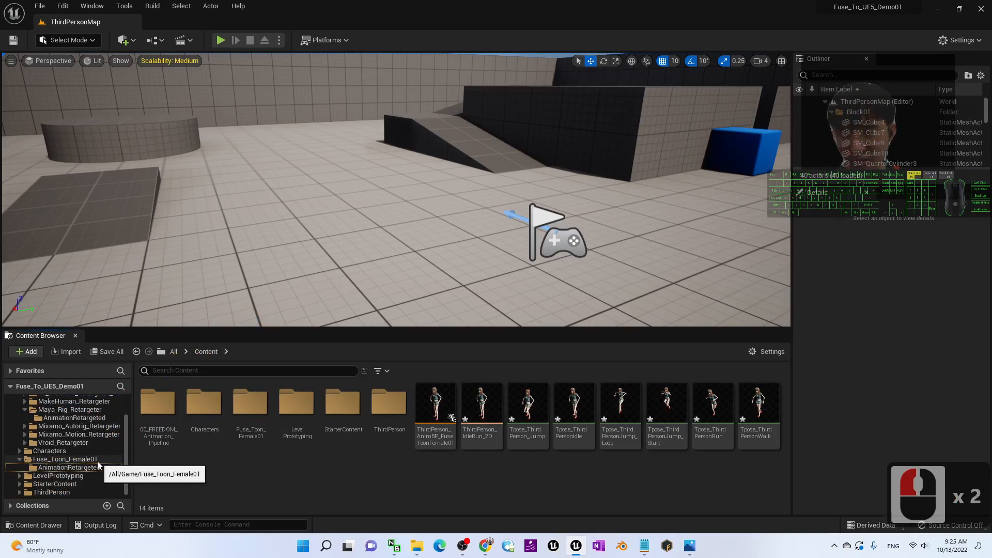
mouse_move(440, 402)
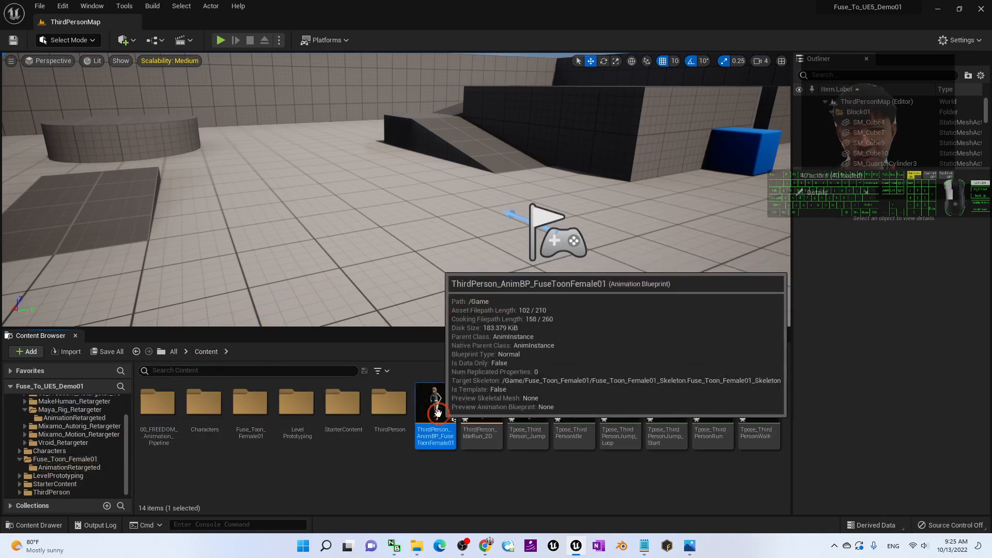
left_click(436, 406)
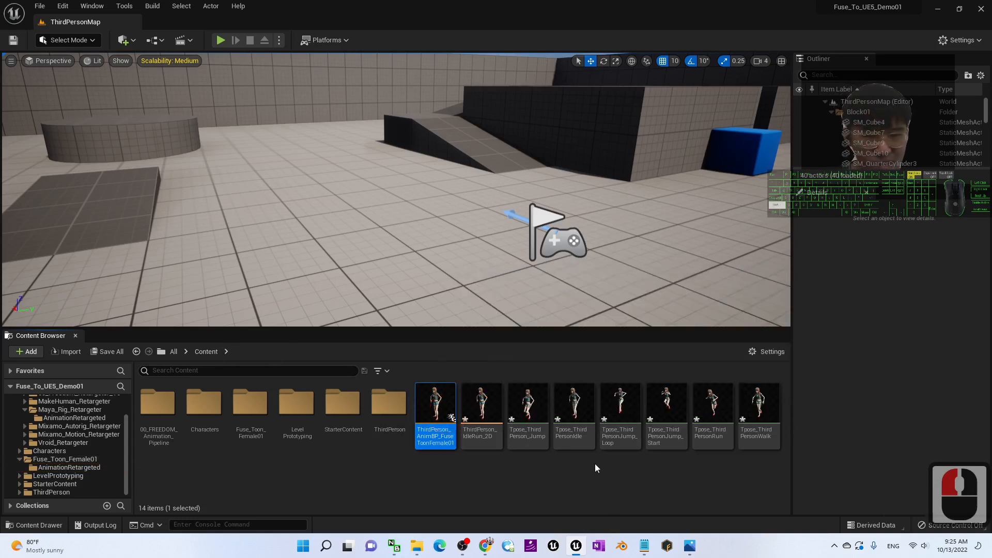
left_click(760, 414, "shift")
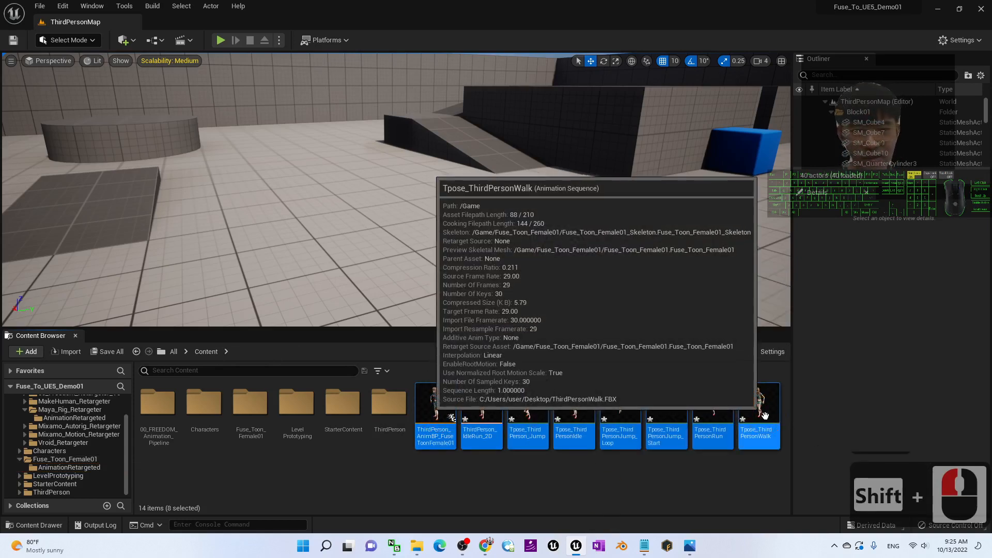
left_click_drag(763, 412, 79, 470)
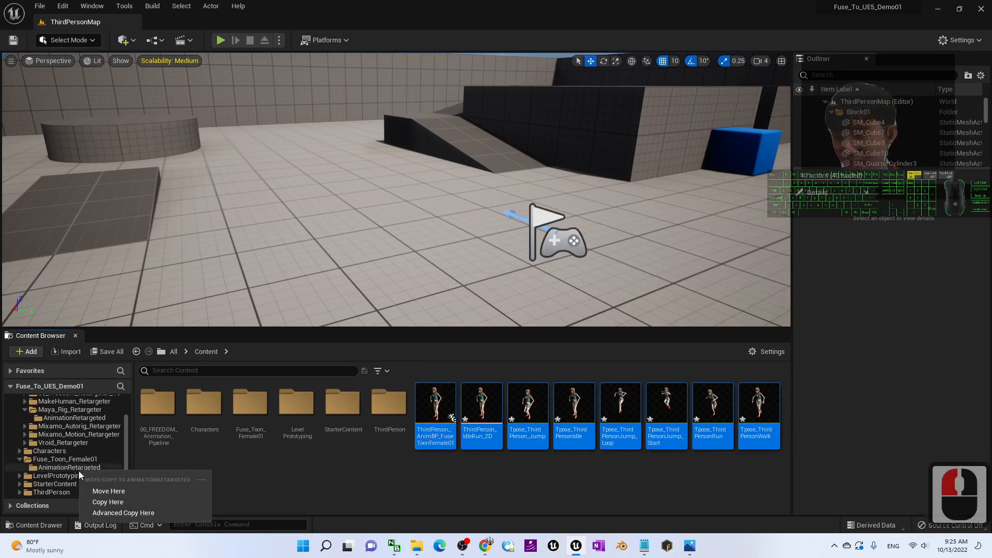
left_click(109, 492)
left_click(403, 475)
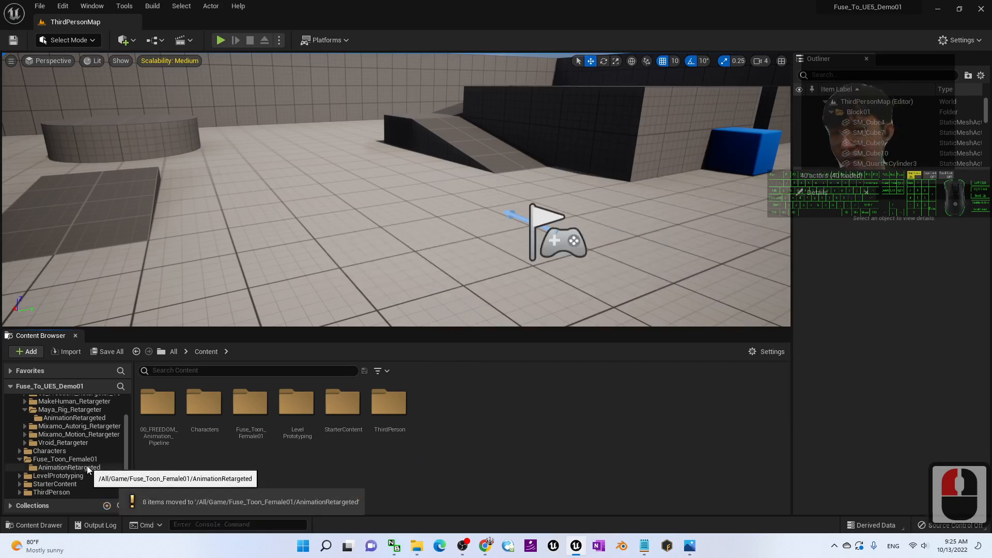
left_click(503, 445)
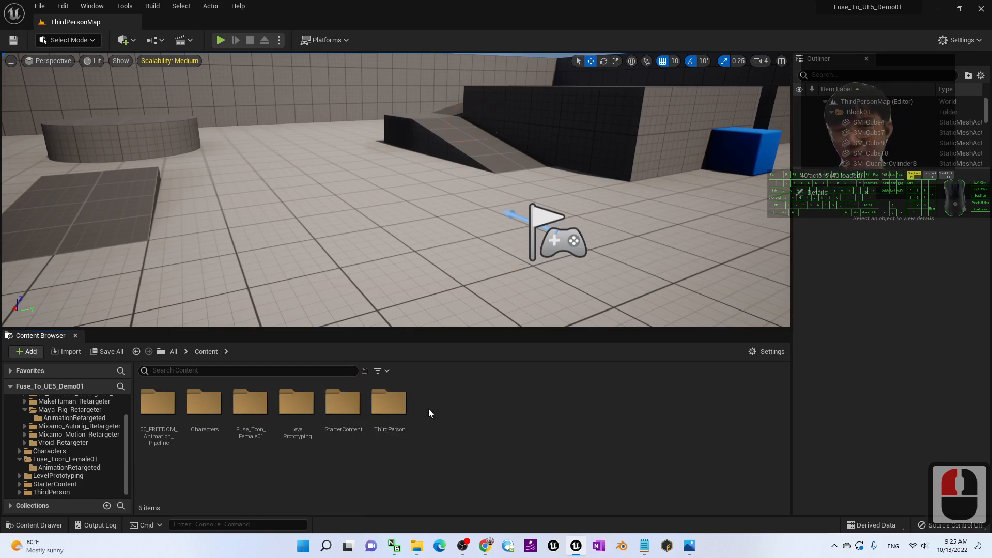
Step: Open the Blueprints folder inside the ThirdPerson content folder
double_click(389, 406)
left_click(158, 413)
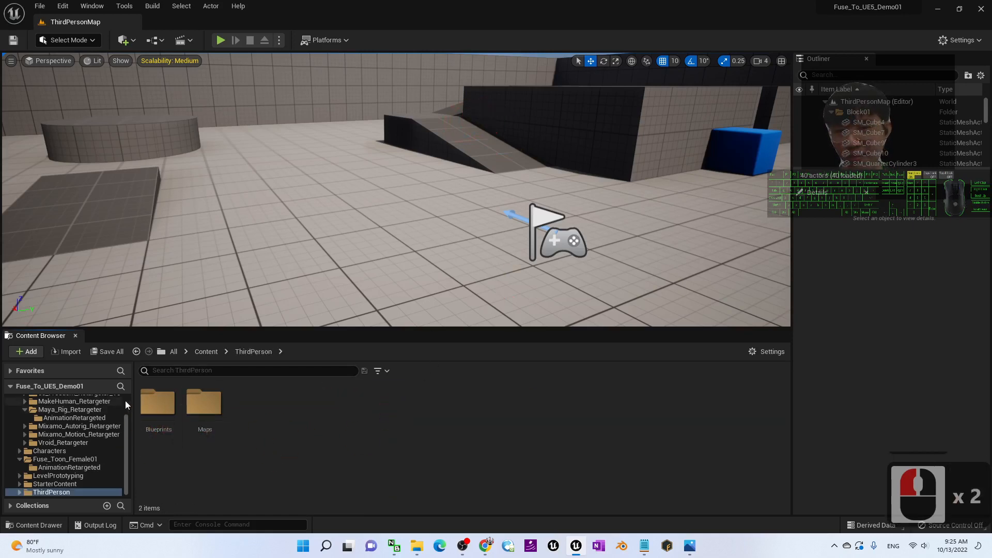
double_click(155, 408)
left_click(201, 353)
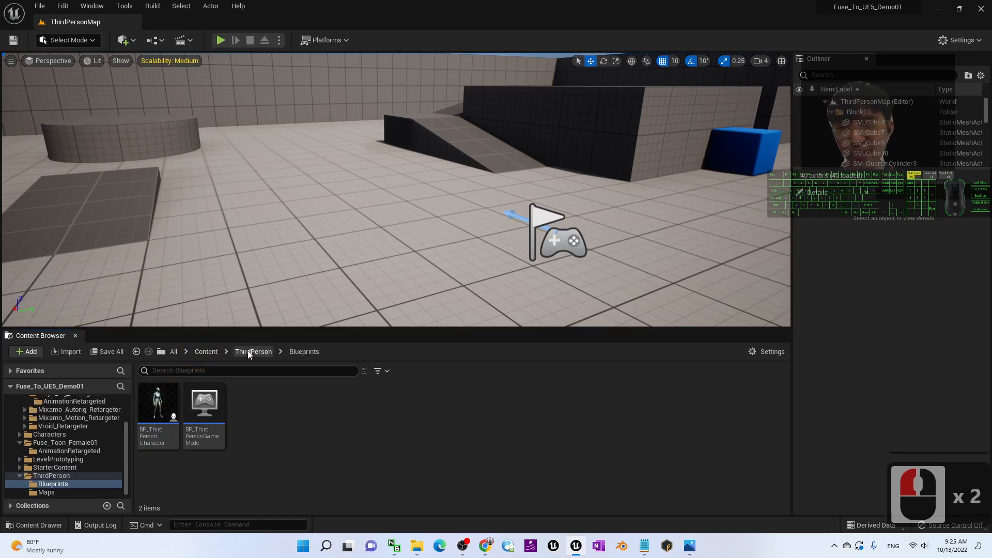
Step: Examine the character mesh of BP_ThirdPersonCharacter in its blueprint viewport and close the editor
double_click(156, 406)
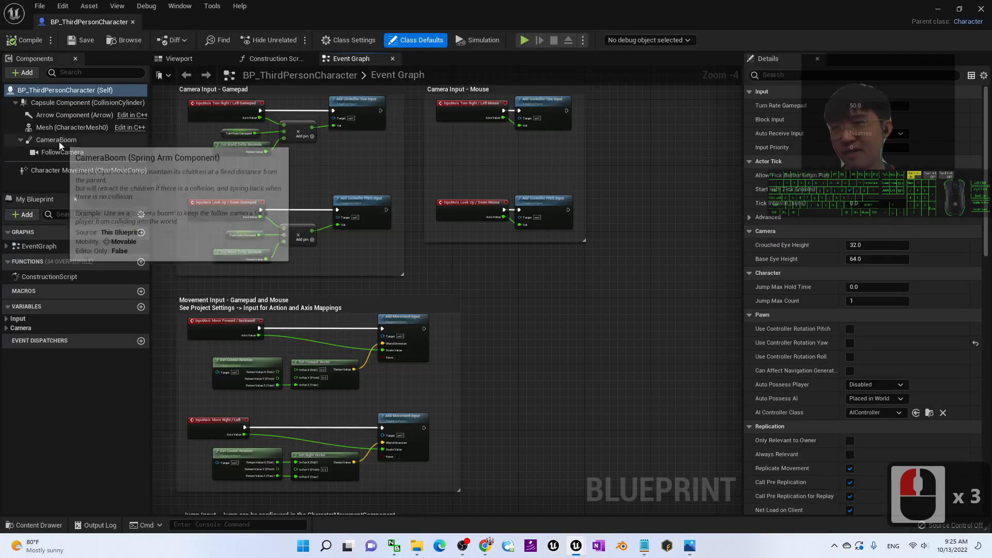
left_click(57, 127)
left_click(181, 59)
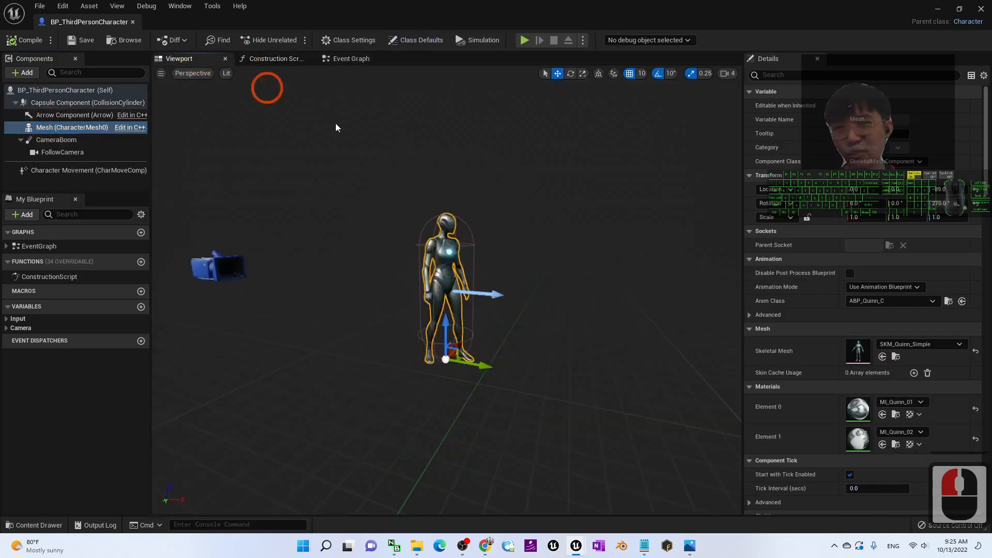
scroll(467, 219, "up", 3)
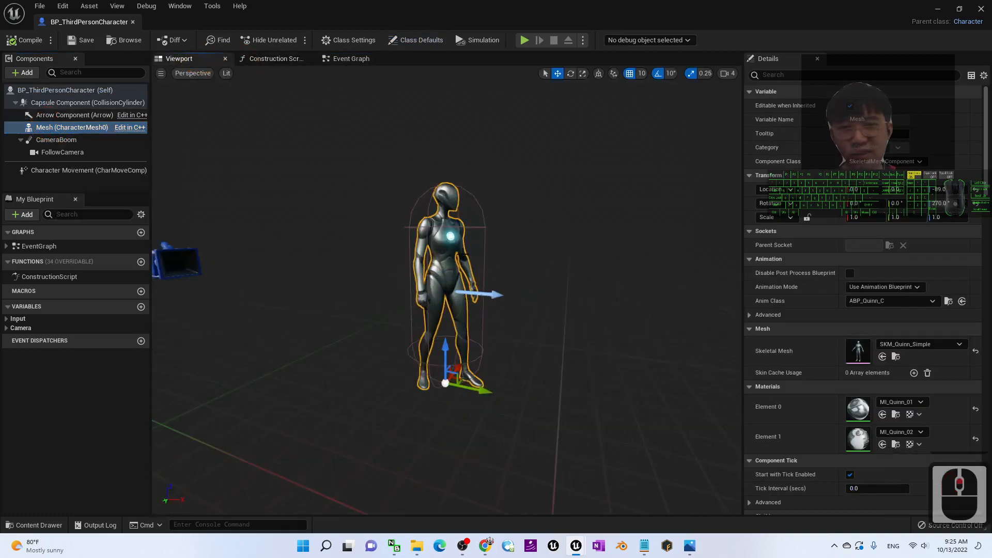
left_click(980, 12)
left_click(172, 415)
left_click(321, 416)
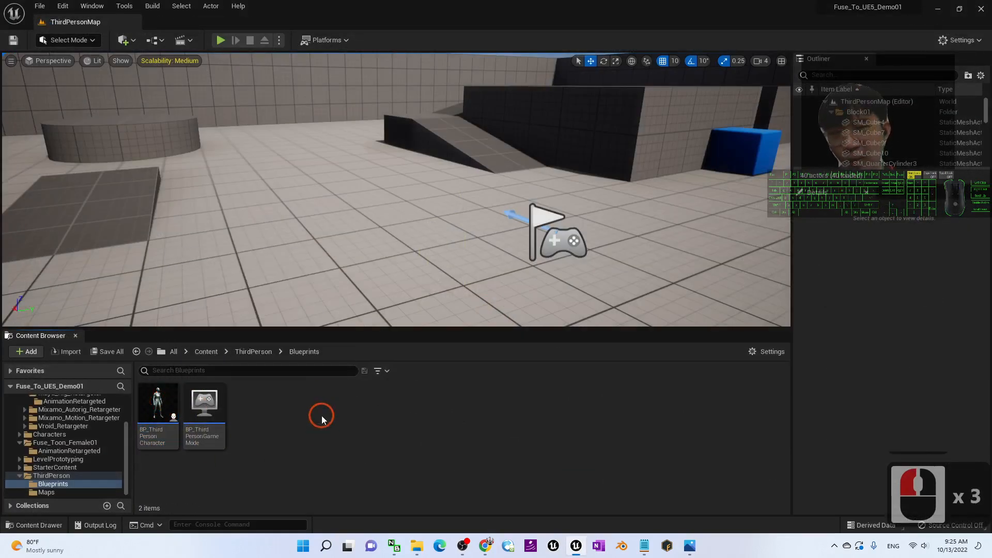
Step: Play the level, run and jump with the default mannequin around the ramps, and stop the play session
left_click(221, 39)
key("w")
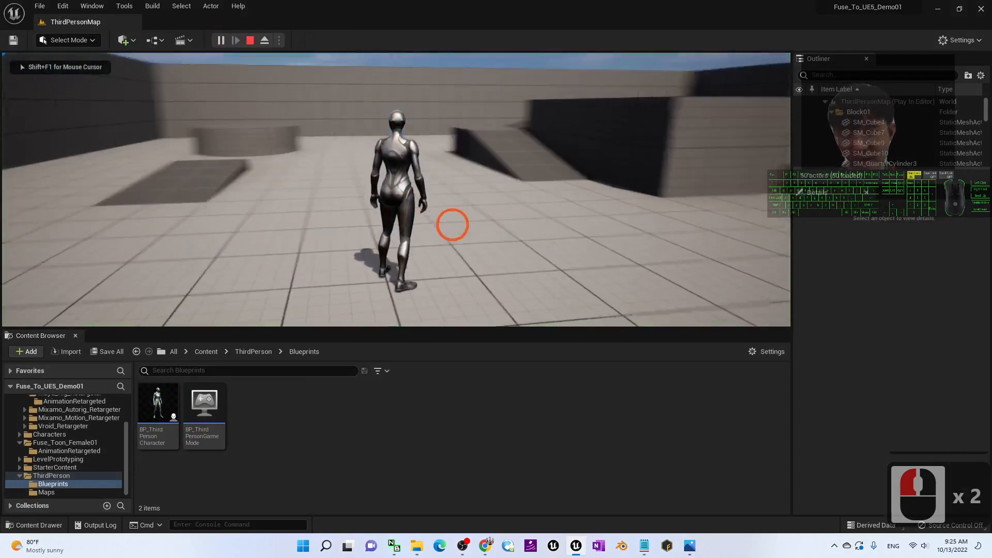
key("s")
key("a")
key("space")
key("w")
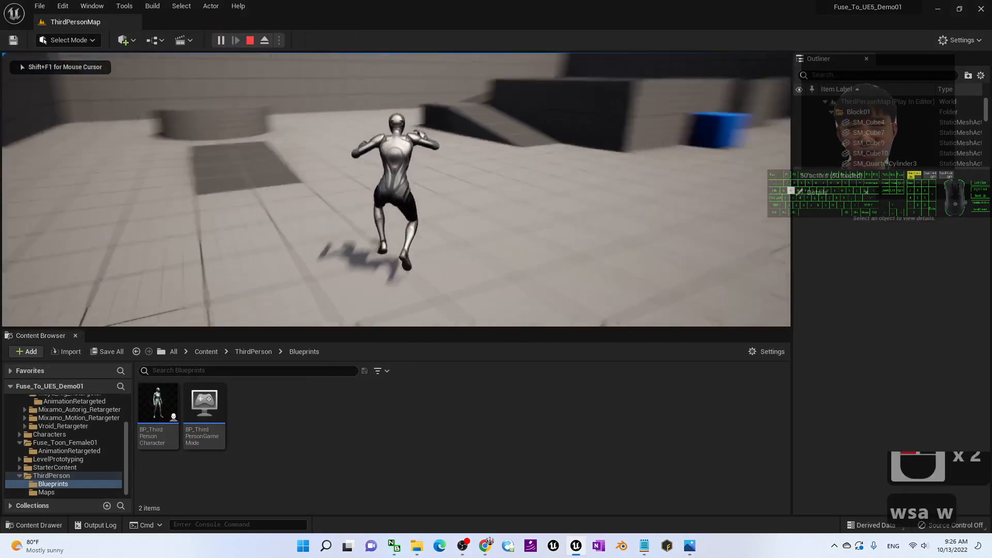
key("space")
key("d")
key("a")
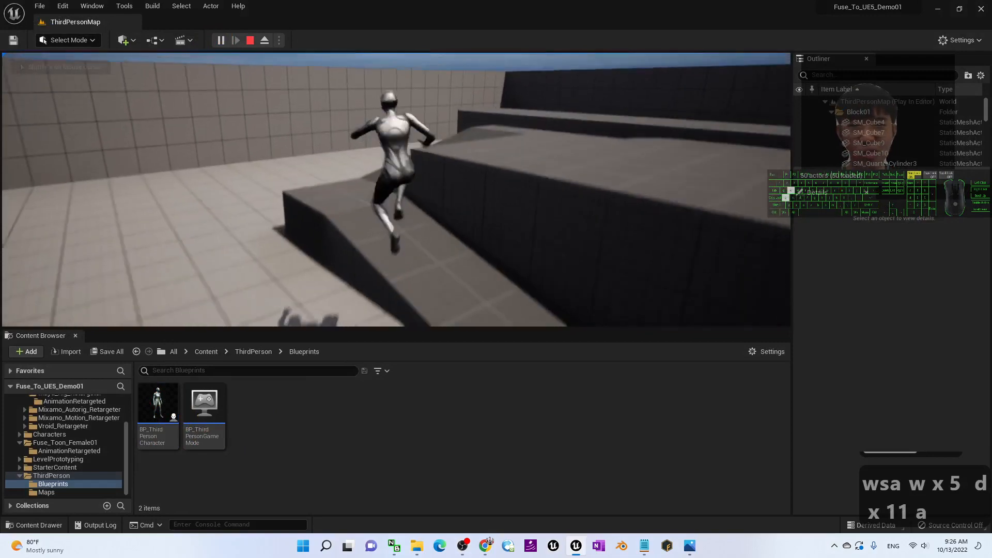
key("d")
key("s")
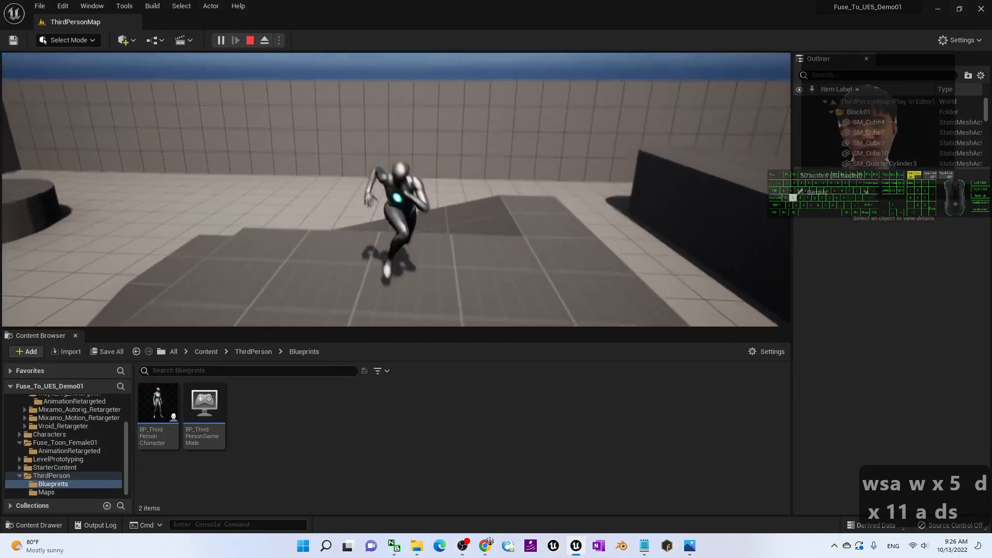
key("d")
key("w")
key("w")
key("w")
key("a")
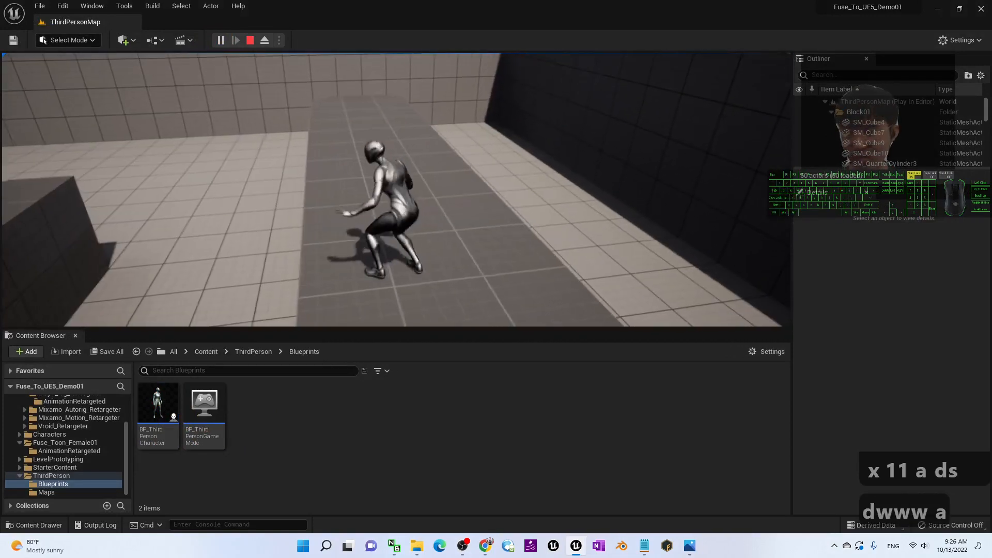
key("Escape")
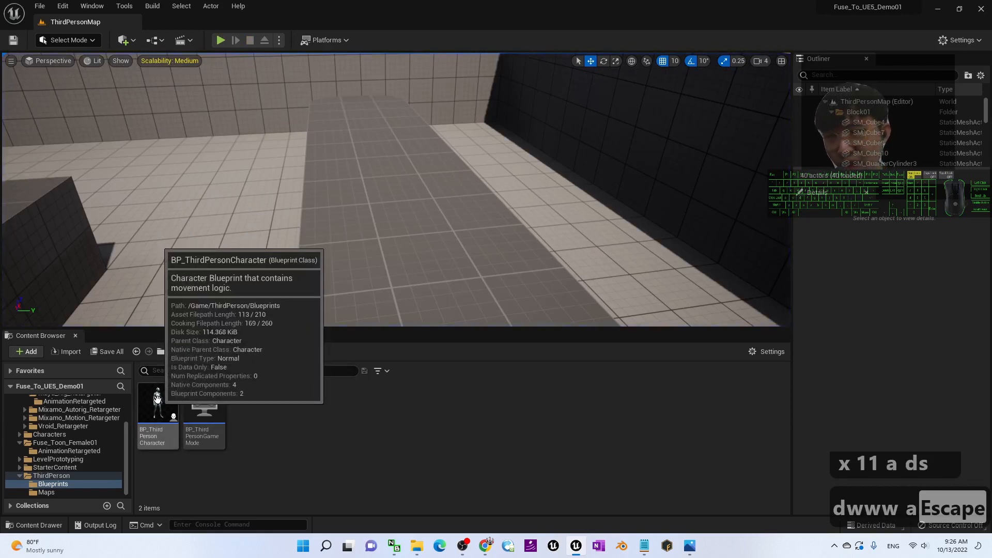
Step: Duplicate the BP_ThirdPersonCharacter blueprint and name the copy BP_ThirdPersonCharacter_FuseToonFemale01
right_click(159, 400)
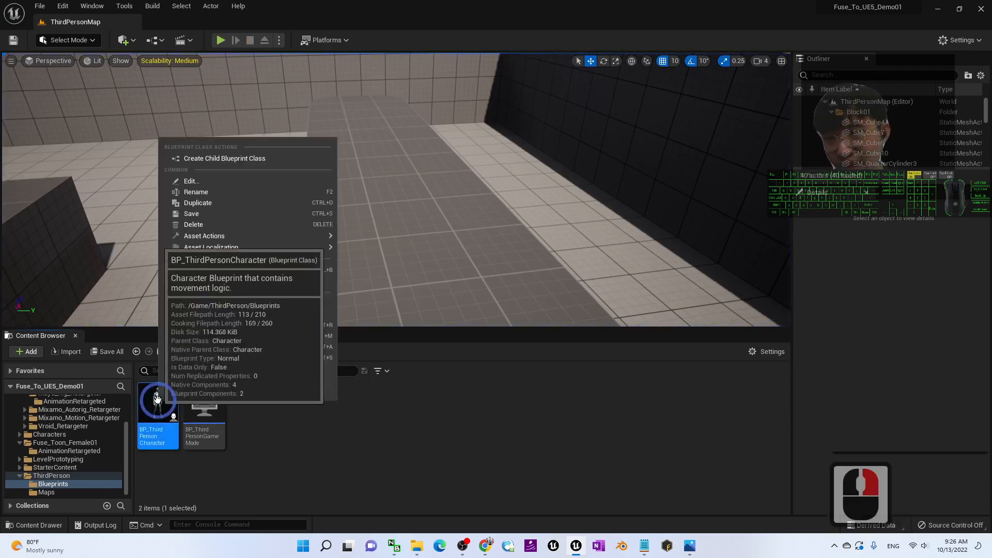
left_click(209, 203)
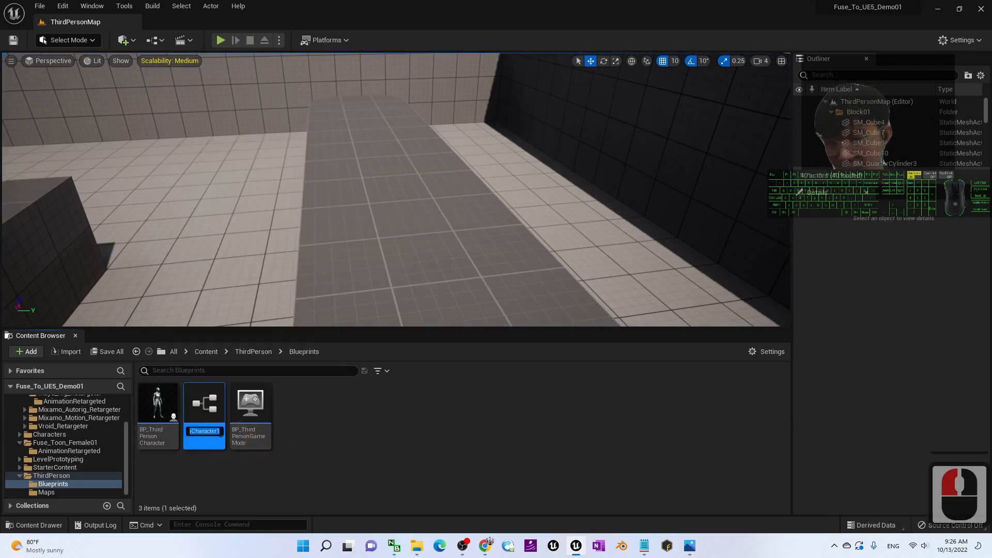
key("BackSpace")
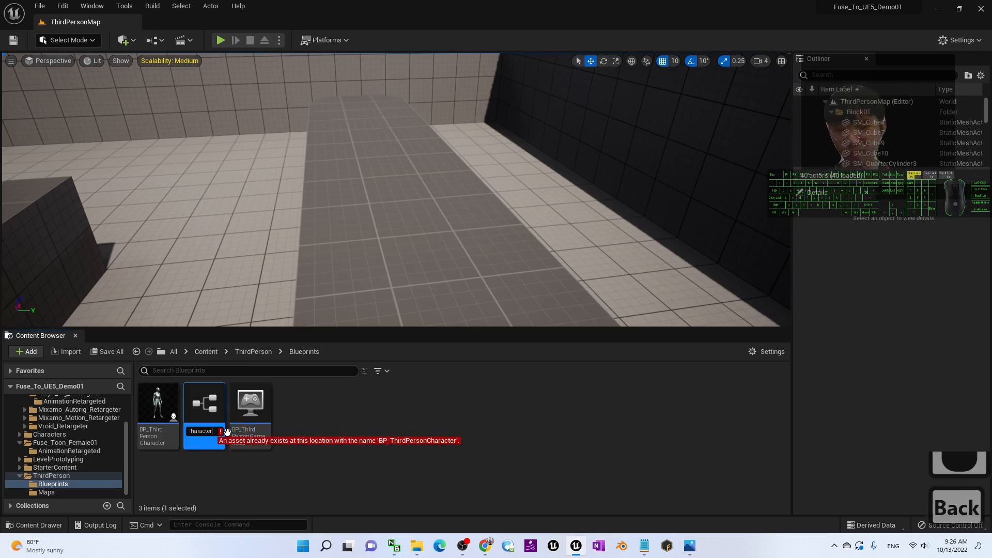
type("_")
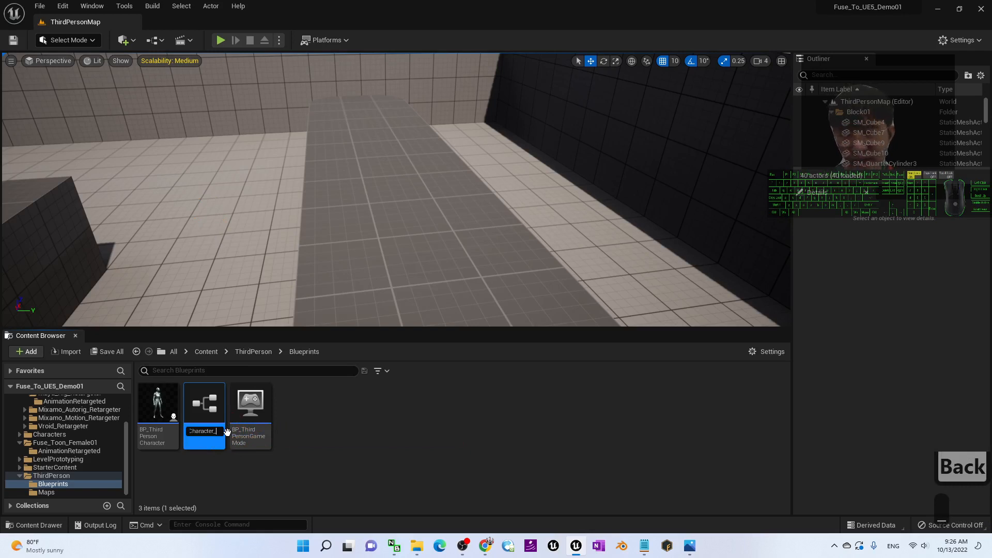
type("FuseToonFe")
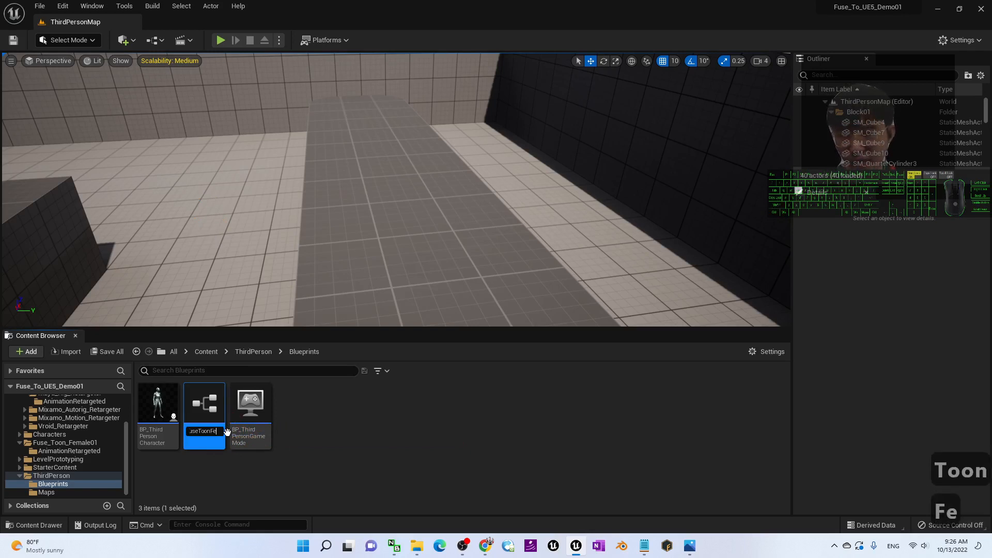
type("male01")
key("Return")
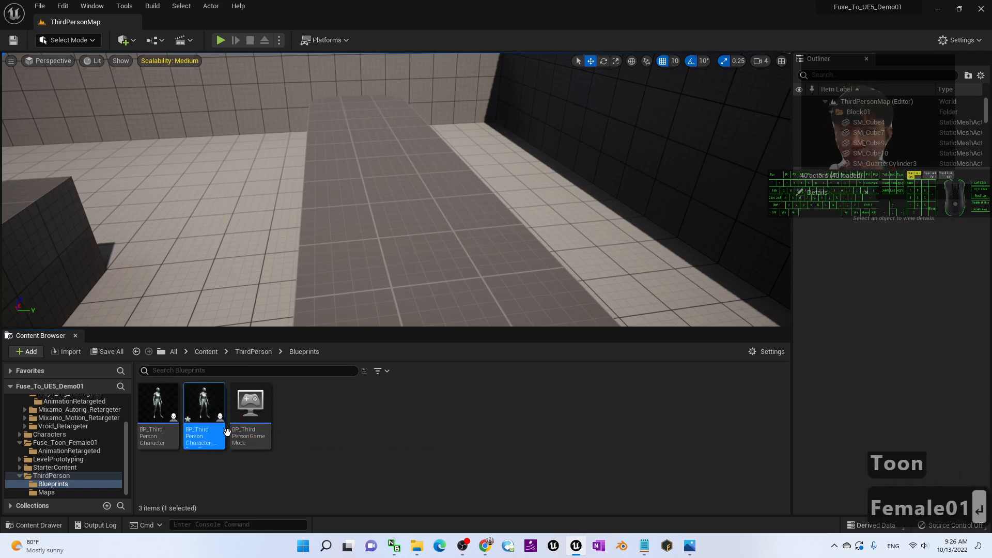
Step: Set the skeletal mesh of the Mesh component in BP_ThirdPersonCharacter_FuseToonFemale01 to Fuse_Toon_Female01
double_click(203, 408)
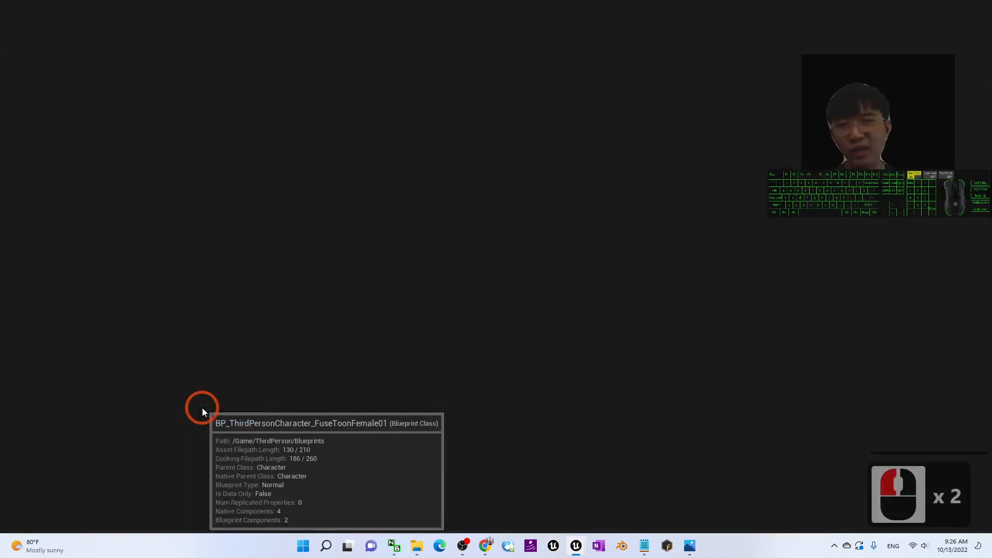
left_click(70, 127)
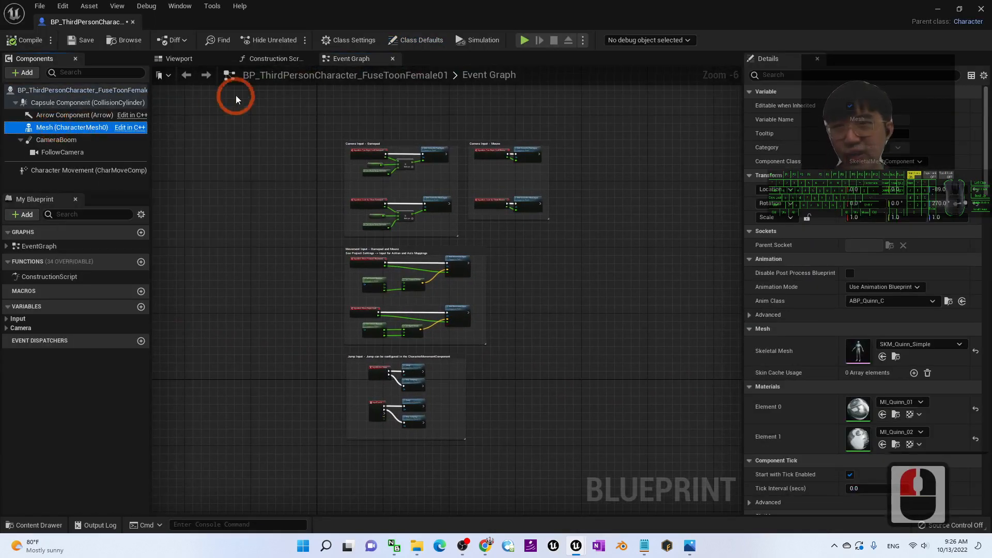
left_click(186, 58)
scroll(594, 248, "up", 2)
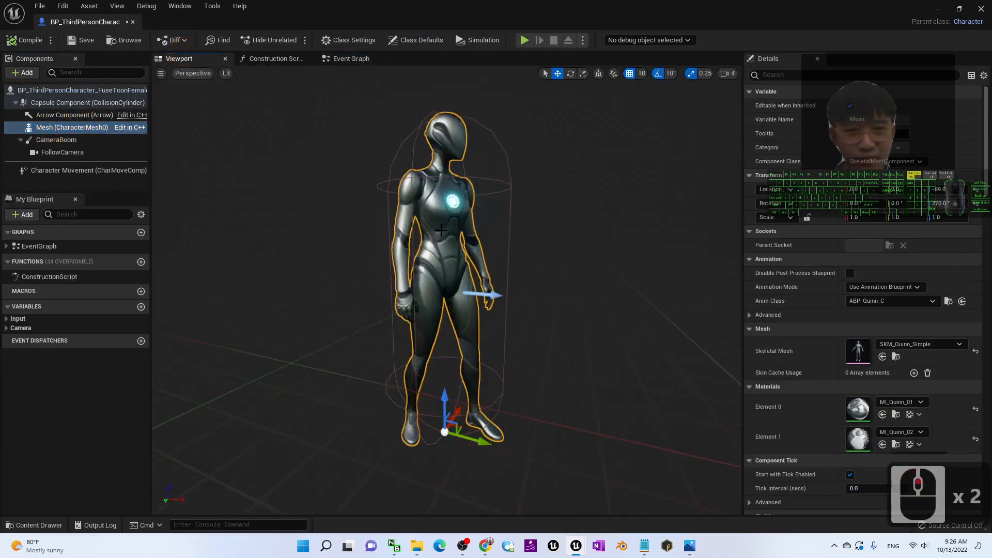
left_click(892, 345)
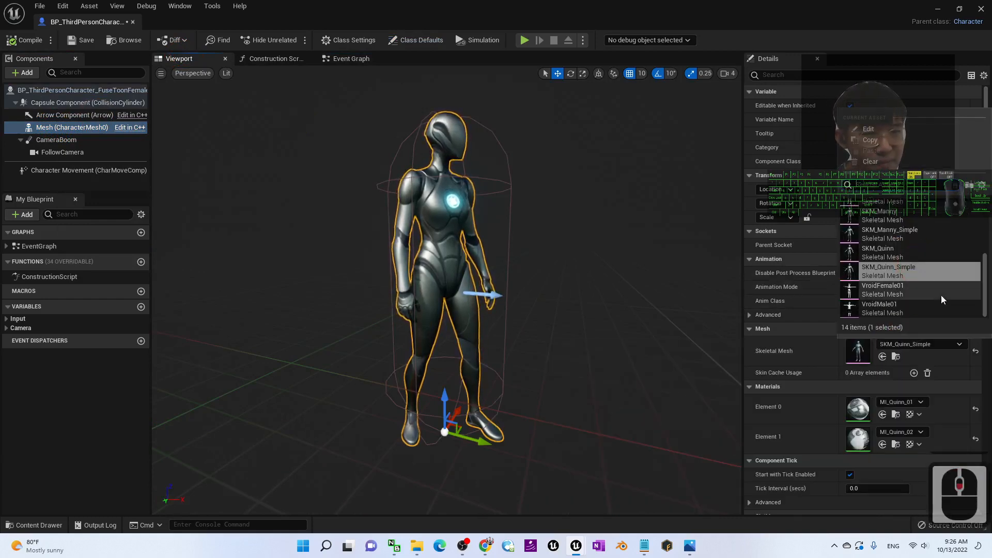
scroll(916, 308, "up", 12)
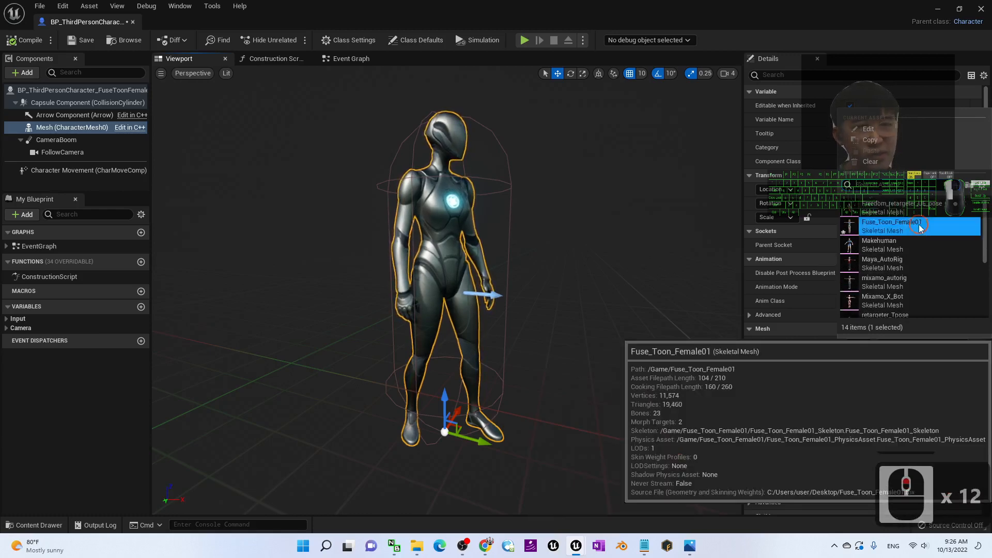
left_click(919, 228)
left_click_drag(587, 278, 547, 279, "alt")
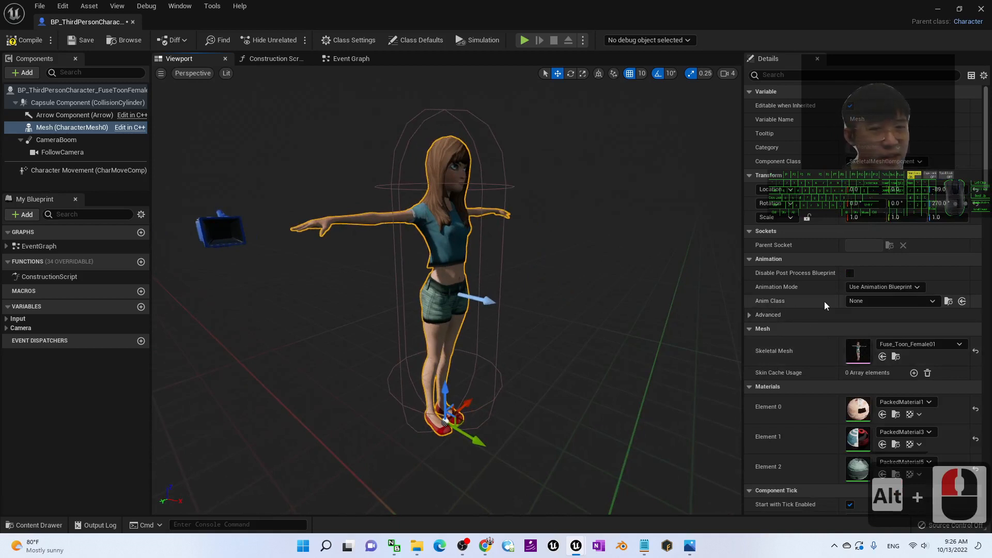
Step: Set the Mesh component's Anim Class to ThirdPerson_AnimBP_FuseToonFemale01, compile and save the blueprint, and close its editor
left_click(862, 300)
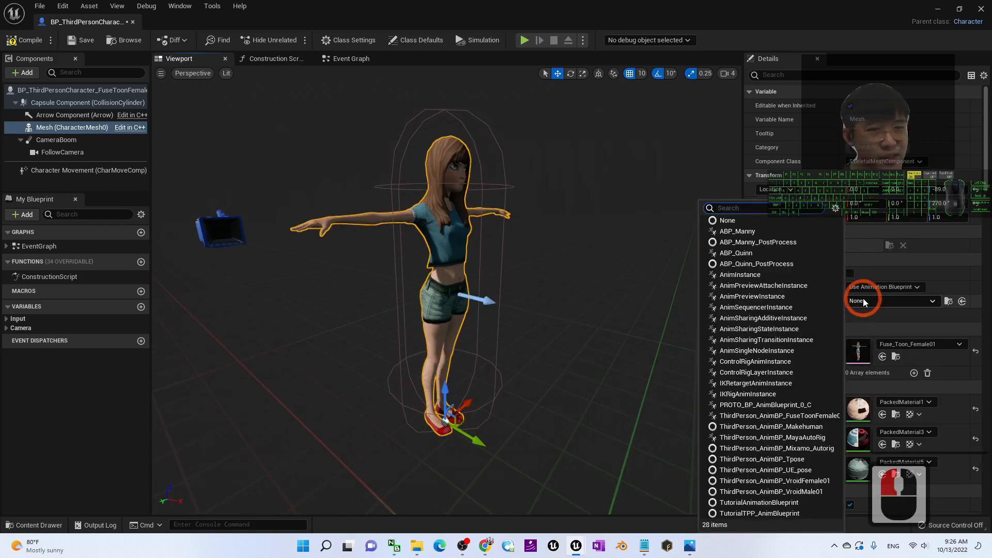
left_click(802, 416)
left_click_drag(628, 298, 677, 287, "alt")
left_click(25, 40)
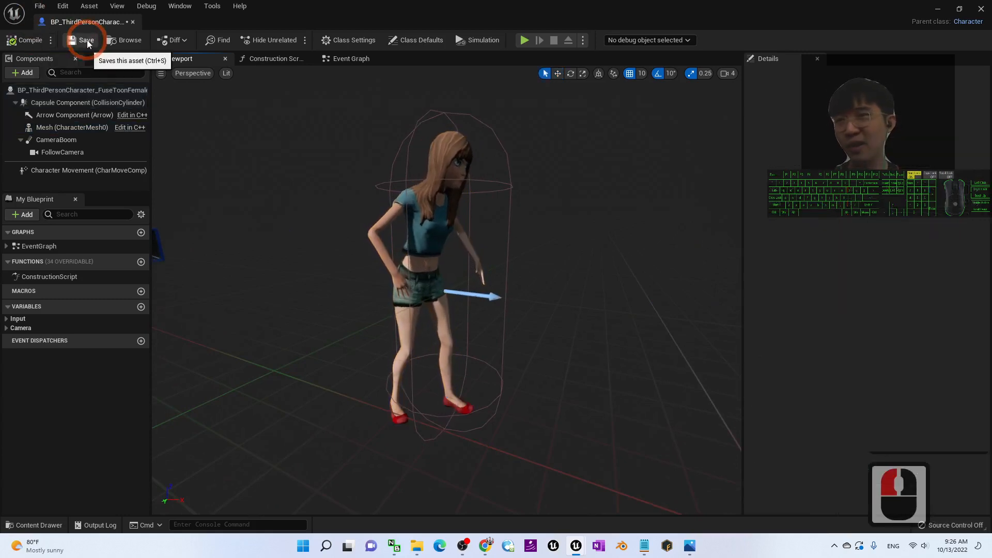
left_click(80, 40)
left_click(980, 9)
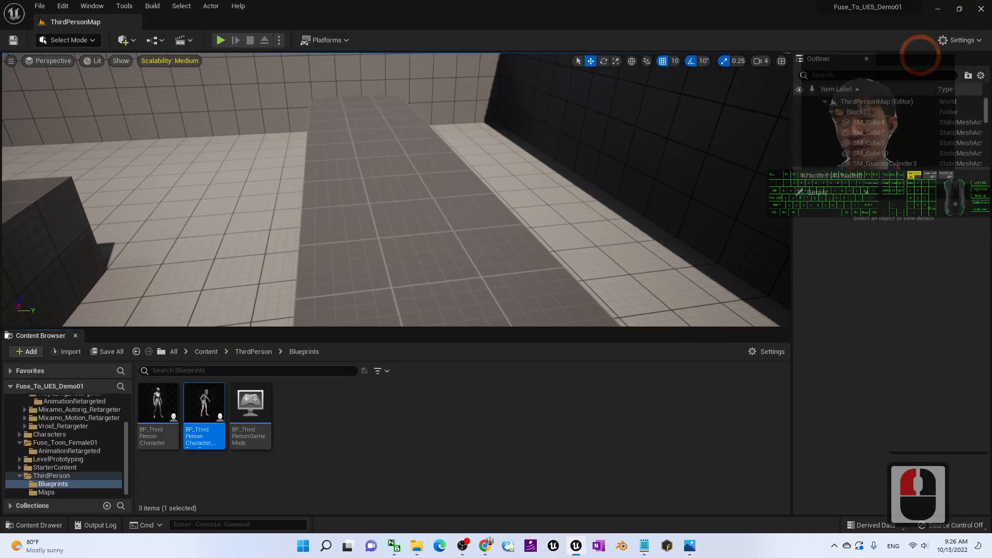
Step: Play the level to check which character spawns, run and jump around, and stop the play session
left_click(221, 41)
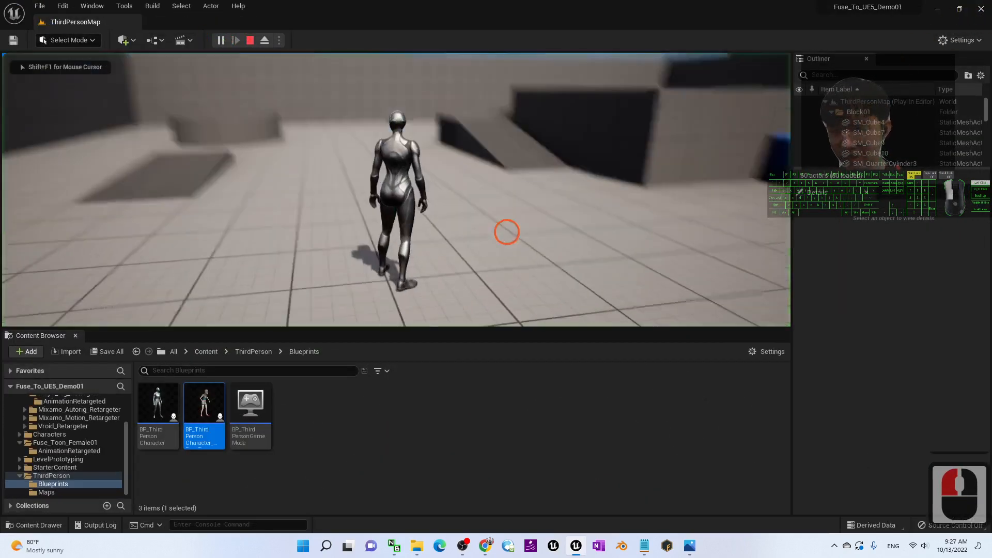
key("w")
key("a")
key("s")
key("space")
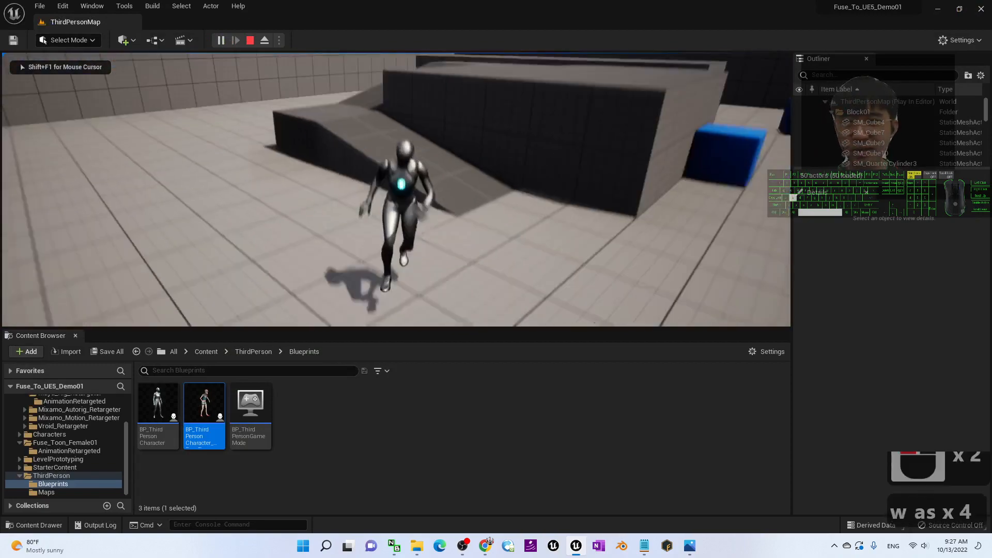
key("a")
key("s")
key("d")
key("w")
key("a")
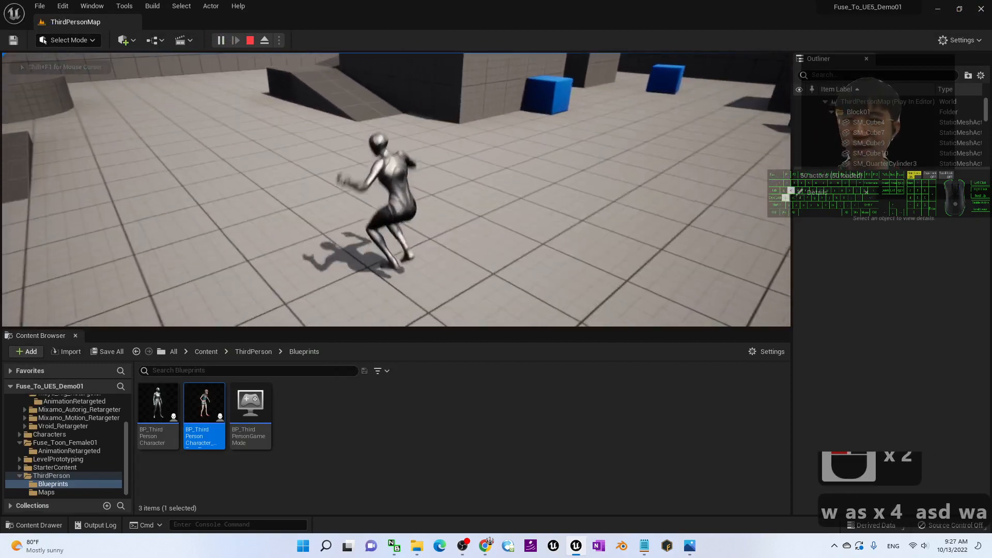
key("d")
key("s")
key("s")
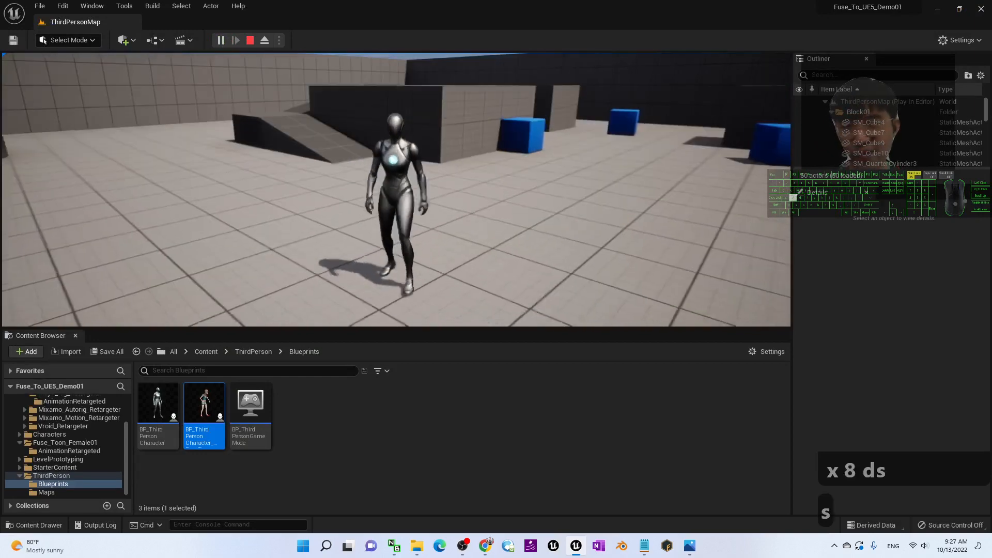
key("d")
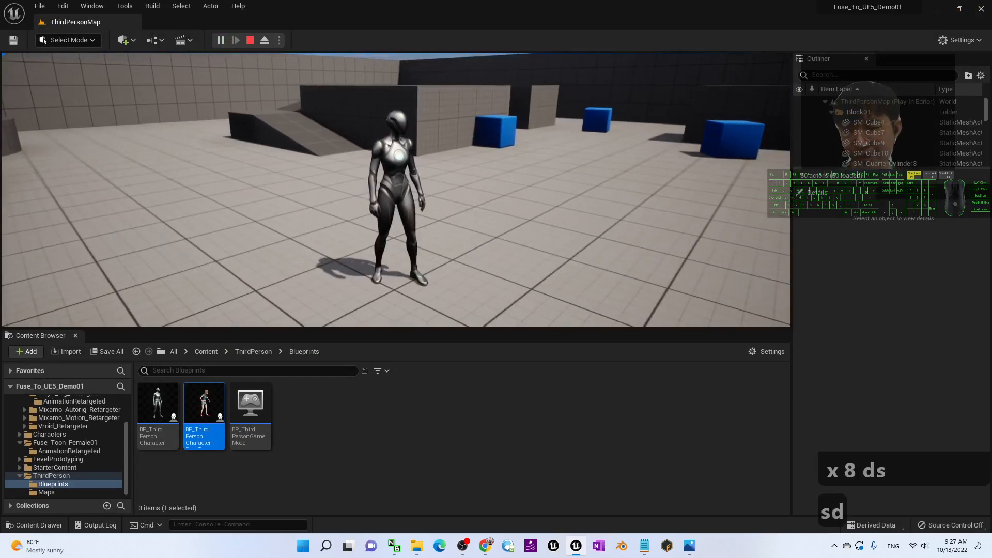
key("Escape")
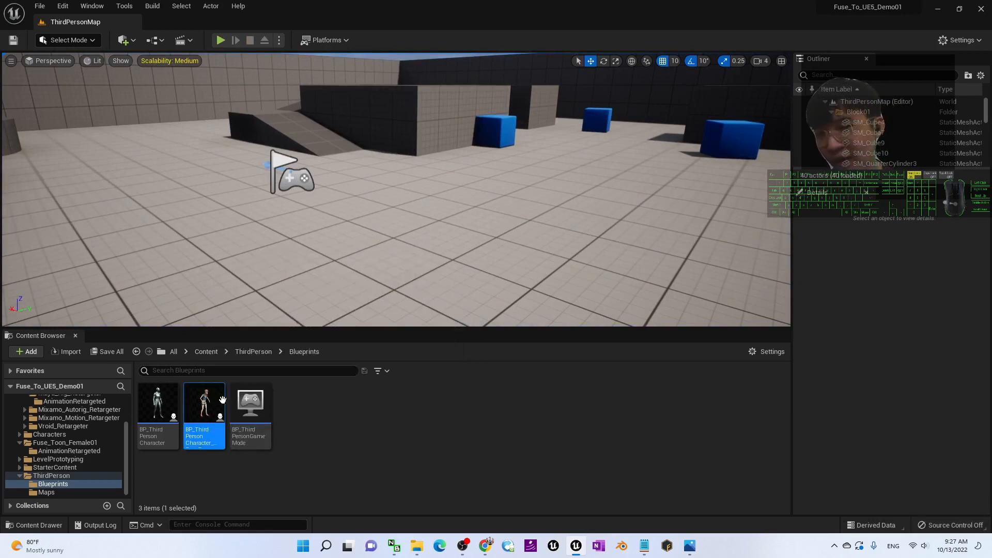
Step: Set the Default Pawn Class of BP_ThirdPersonGameMode to BP_ThirdPersonCharacter_FuseToonFemale01, compile and save it, and close its editor
mouse_move(244, 409)
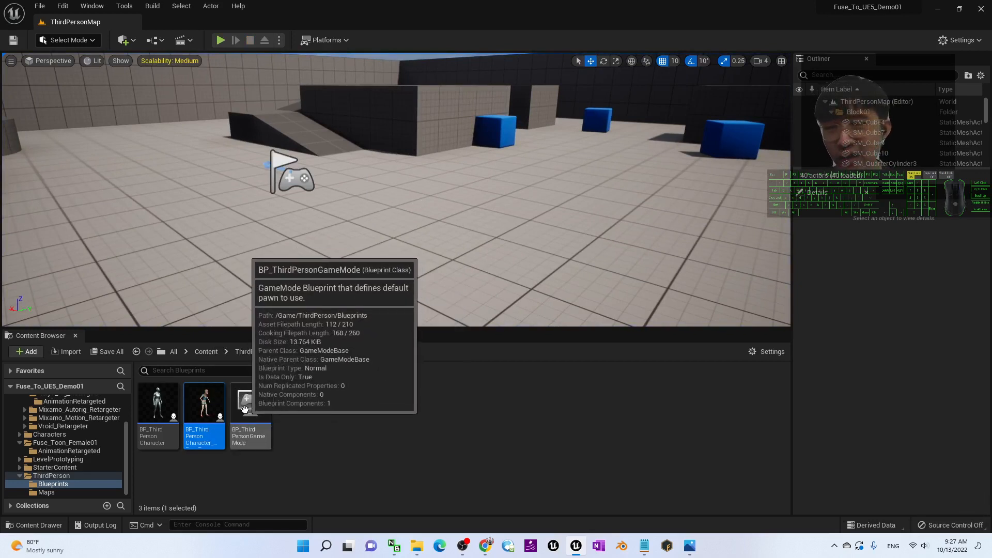
right_click(244, 409)
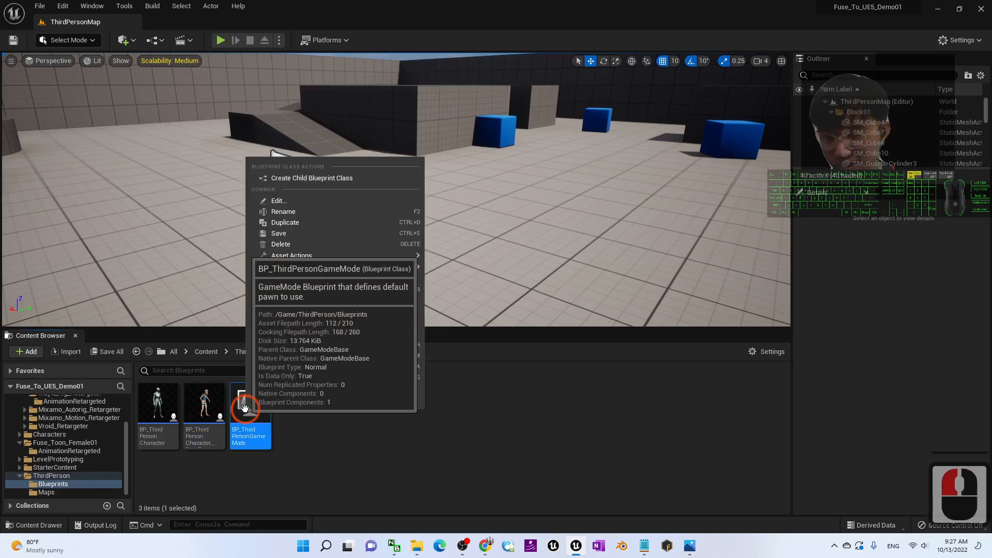
left_click(429, 472)
left_click(251, 395)
double_click(250, 396)
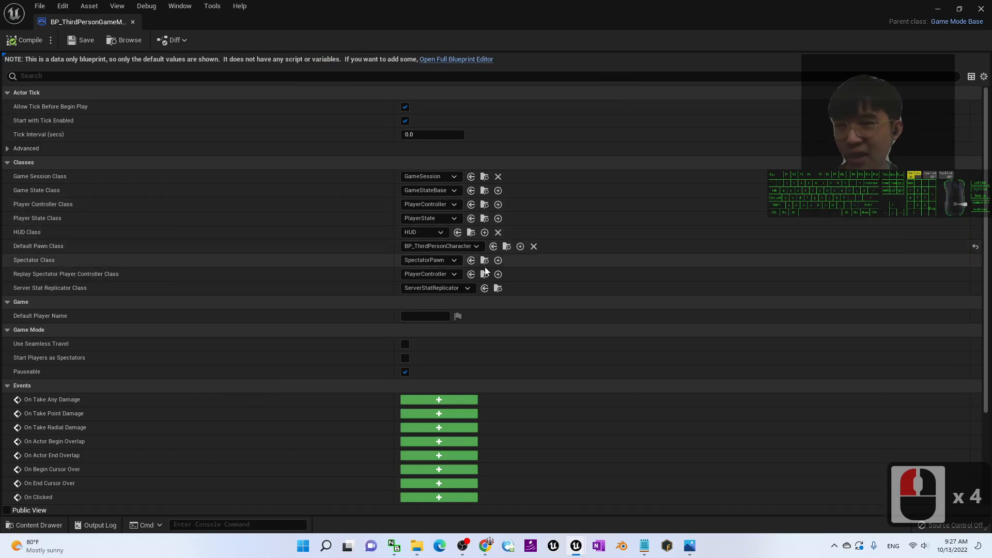
left_click(456, 247)
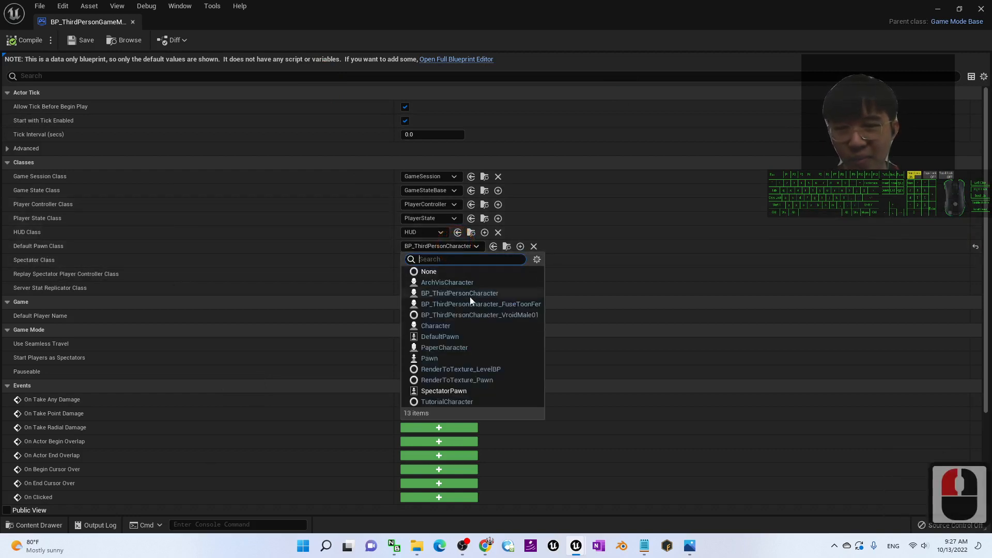
left_click(518, 305)
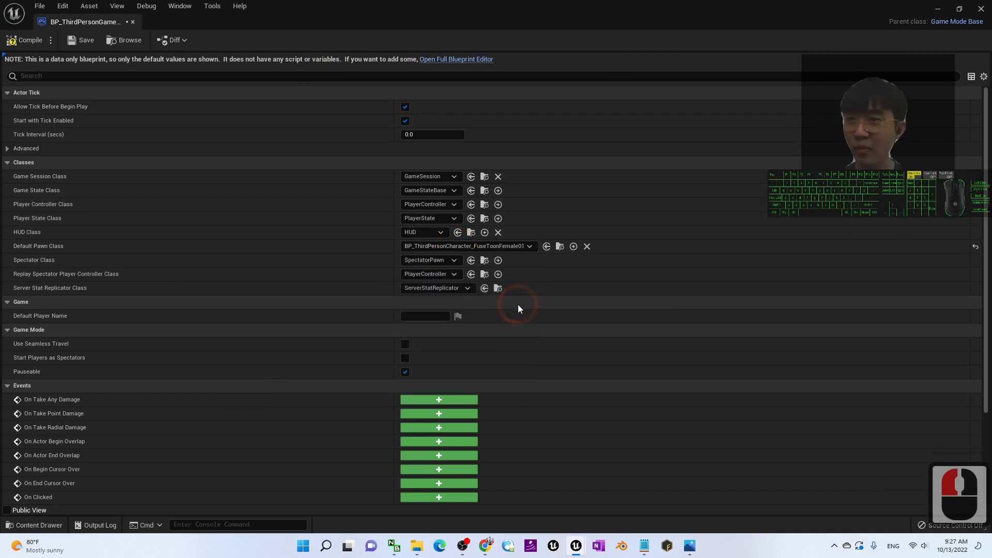
left_click(30, 41)
left_click(87, 43)
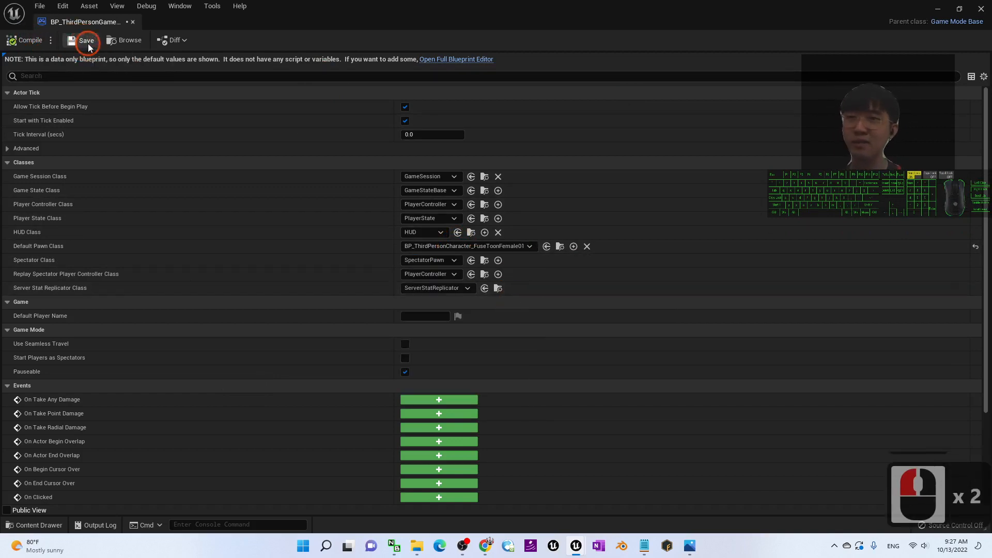
left_click(980, 11)
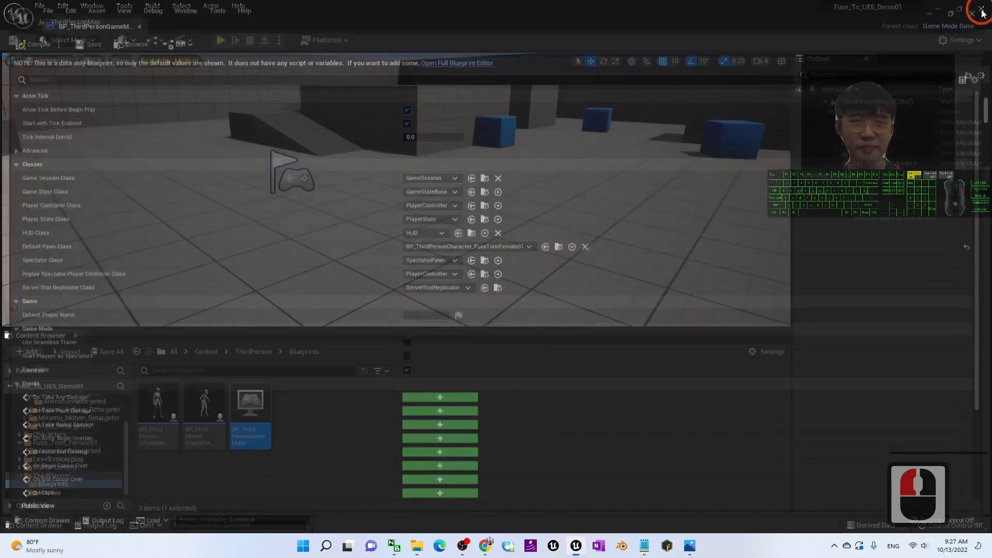
Step: Play the level with the Fuse Toon avatar, run and jump around the ramps, inspect the feet against the floor, and stop playing
left_click(220, 41)
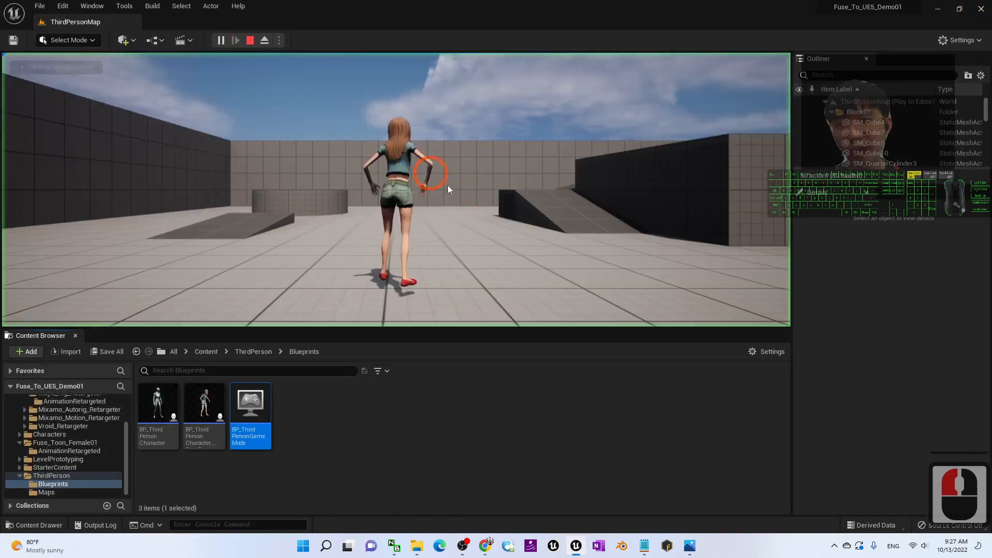
left_click(532, 237)
key("w")
key("s")
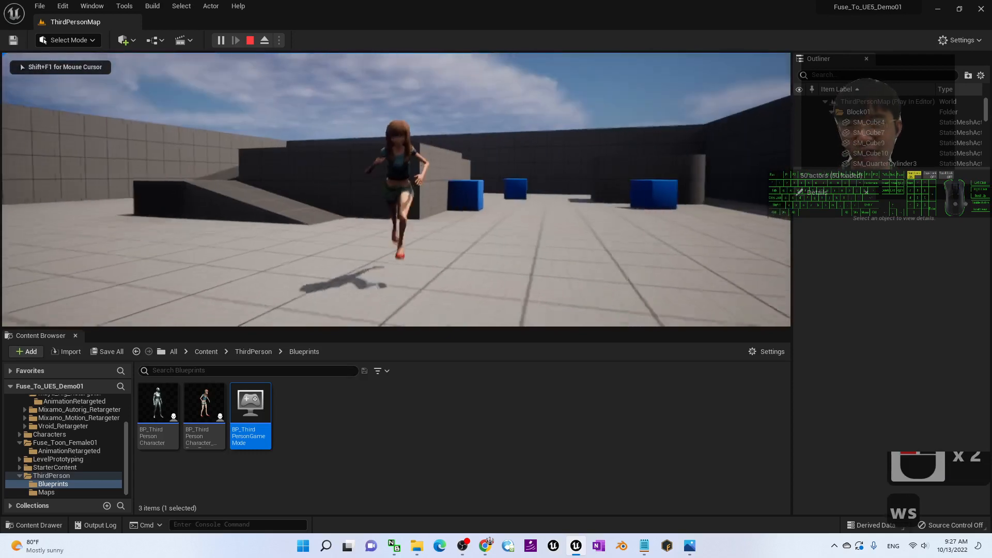
key("a")
key("w")
key("a")
key("d")
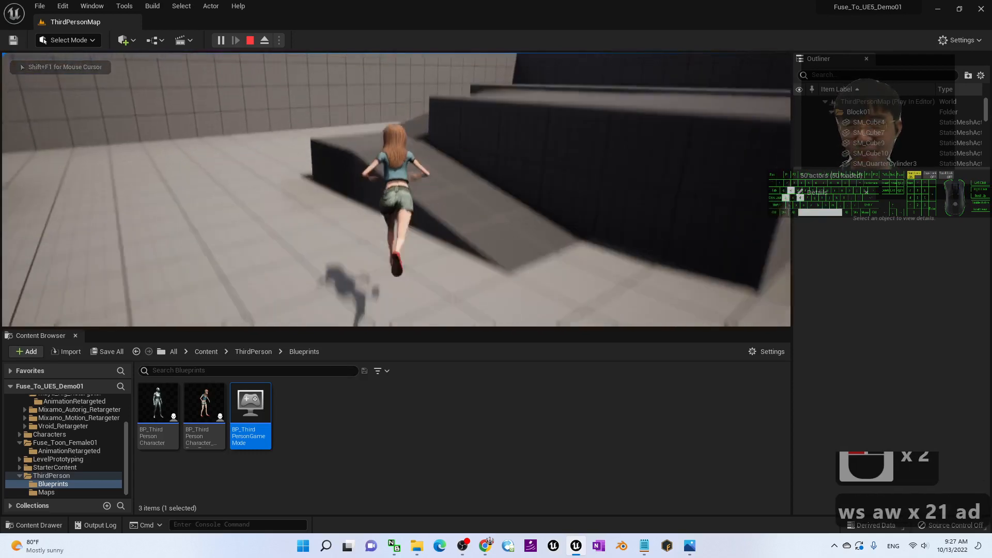
key("a")
key("d")
key("s")
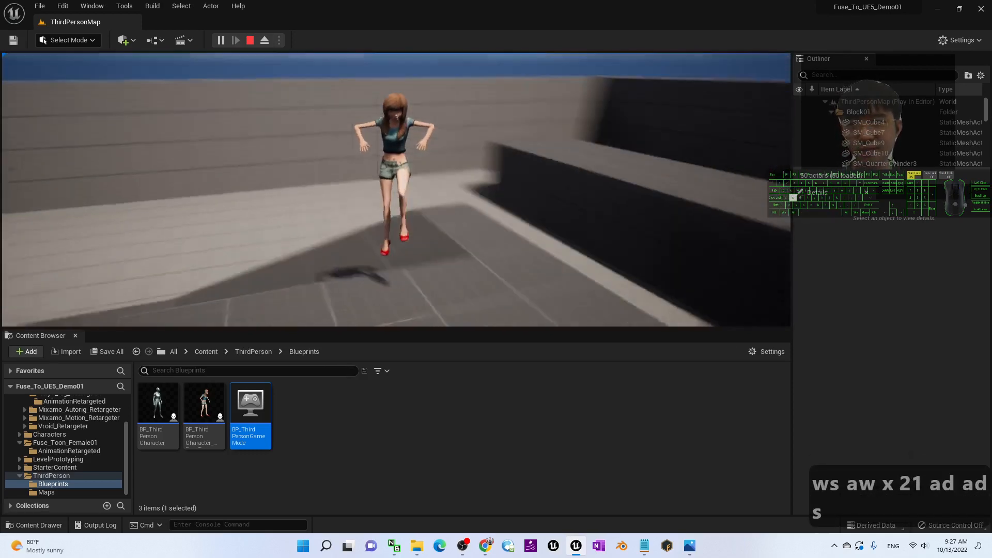
key("d")
key("w")
key("a")
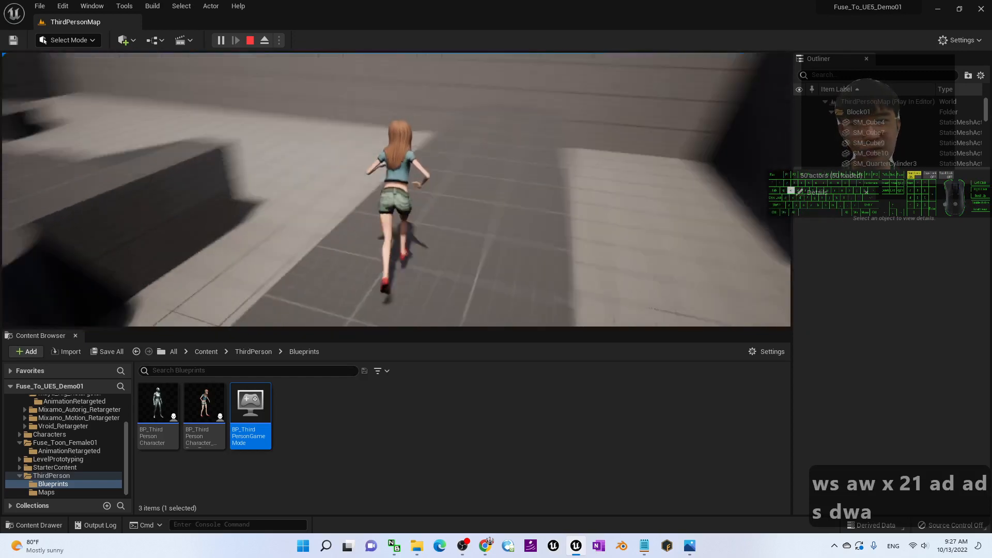
key("a")
key("s")
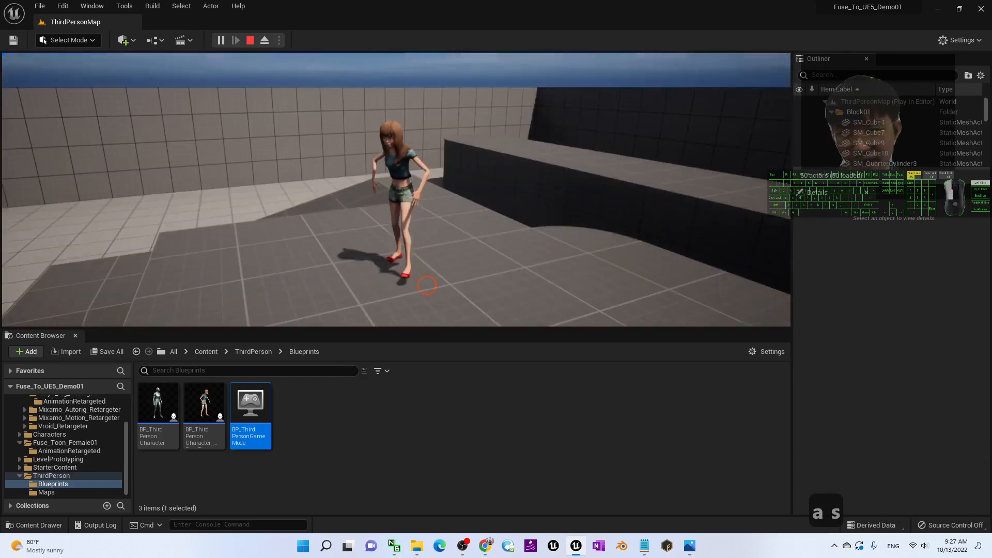
left_click(405, 272)
left_click(403, 274)
left_click(404, 276)
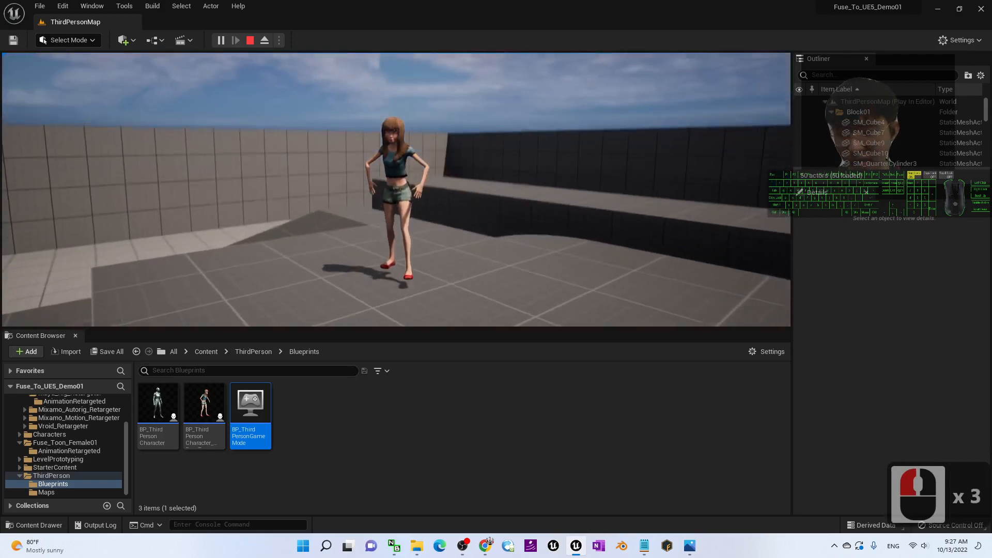
key("Escape")
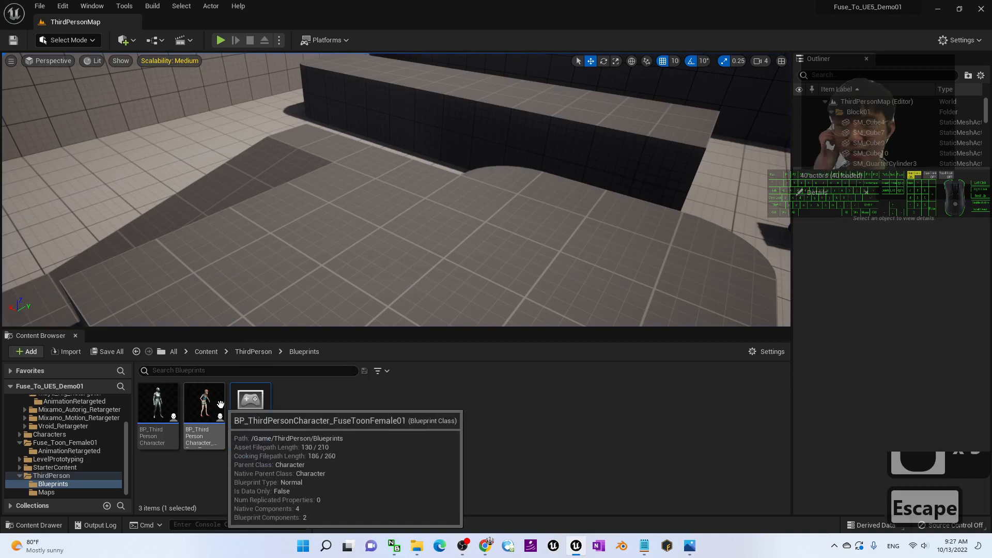
Step: Show the Mesh component of BP_ThirdPersonCharacter_FuseToonFemale01 in its blueprint viewport and set the grid snap size to 1
double_click(209, 388)
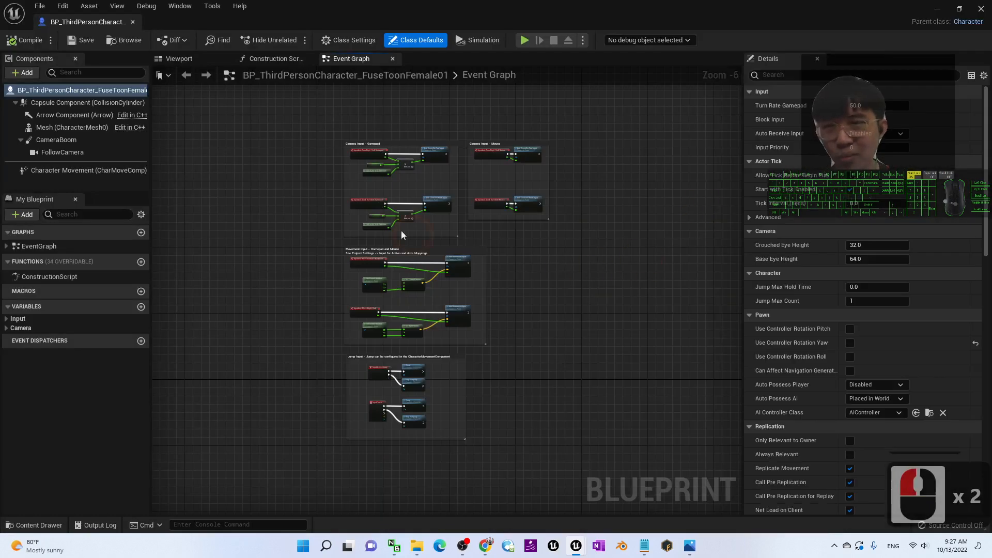
left_click(67, 129)
left_click(199, 61)
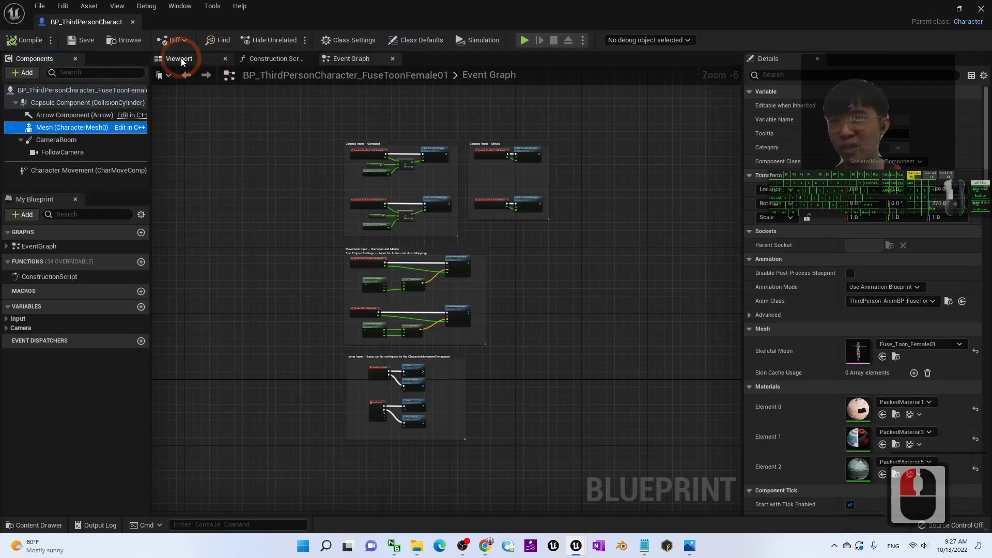
scroll(507, 319, "up", 2)
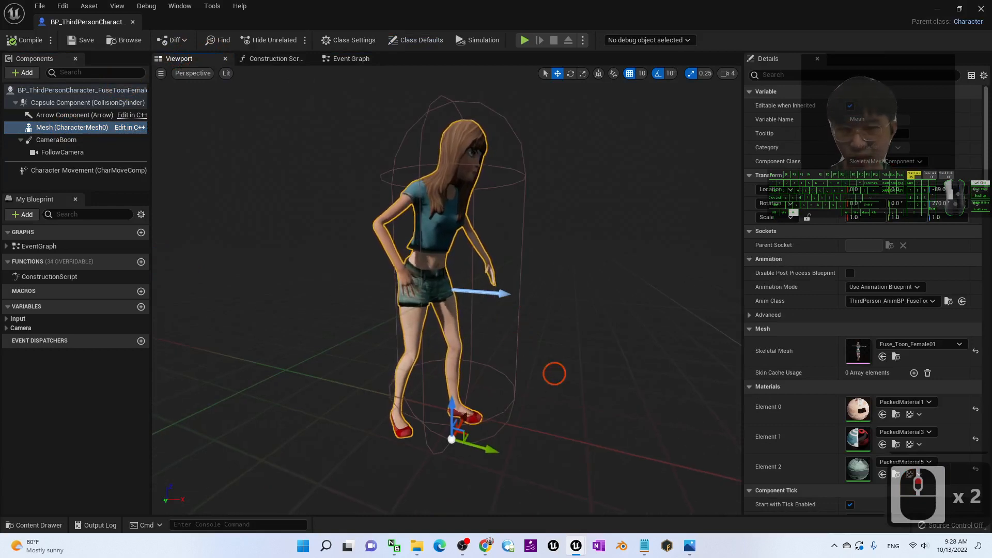
left_click_drag(554, 374, 592, 352, "alt")
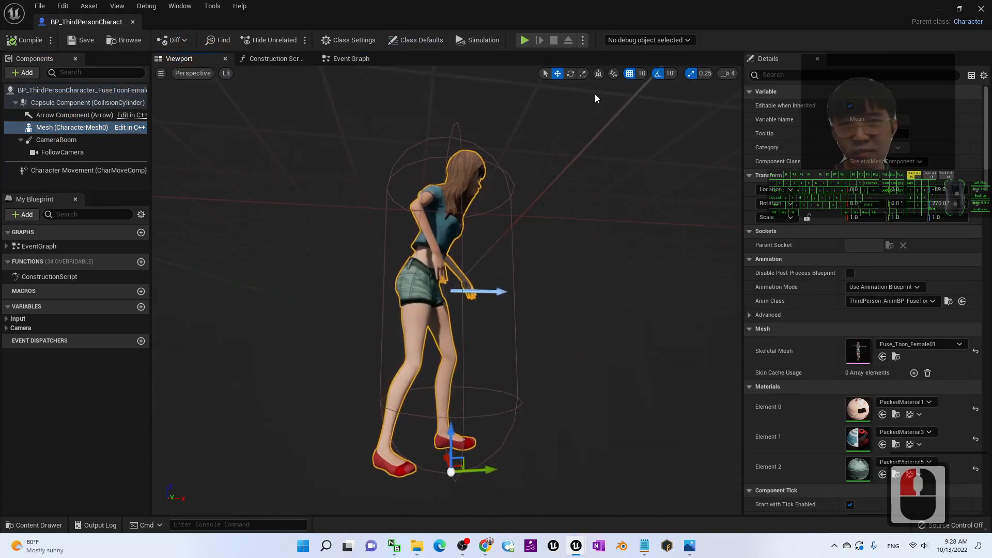
left_click(641, 74)
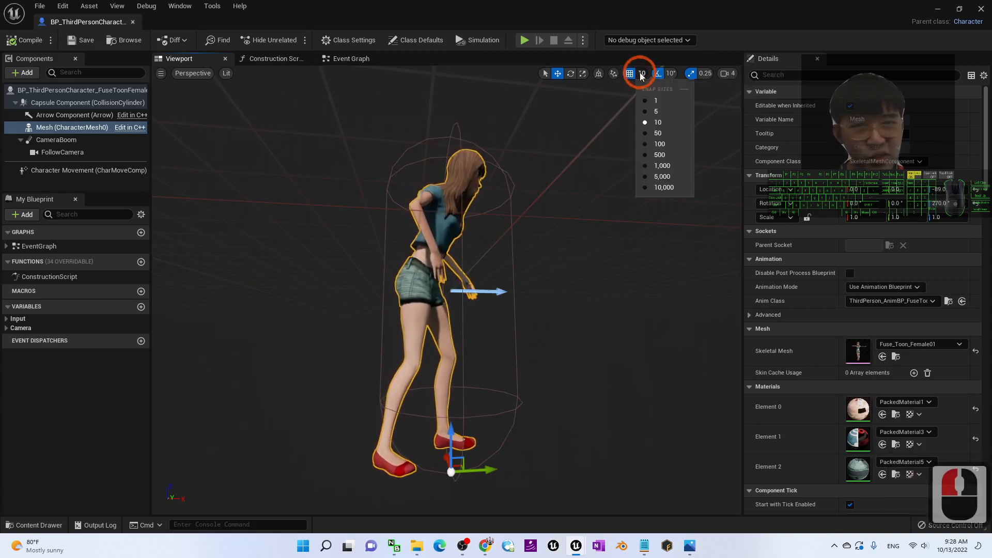
left_click(653, 101)
Step: Fine-tune the Mesh component's vertical position so the feet line up with the capsule's bottom, compile, and minimize the blueprint editor
left_click(409, 319)
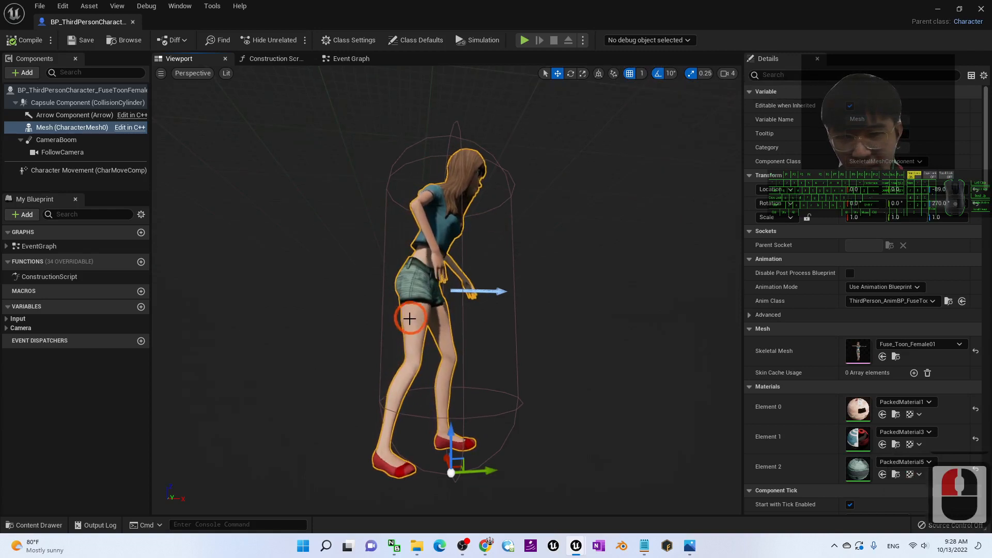
left_click_drag(564, 475, 451, 468, "alt")
left_click_drag(594, 440, 446, 475, "alt")
left_click(22, 45)
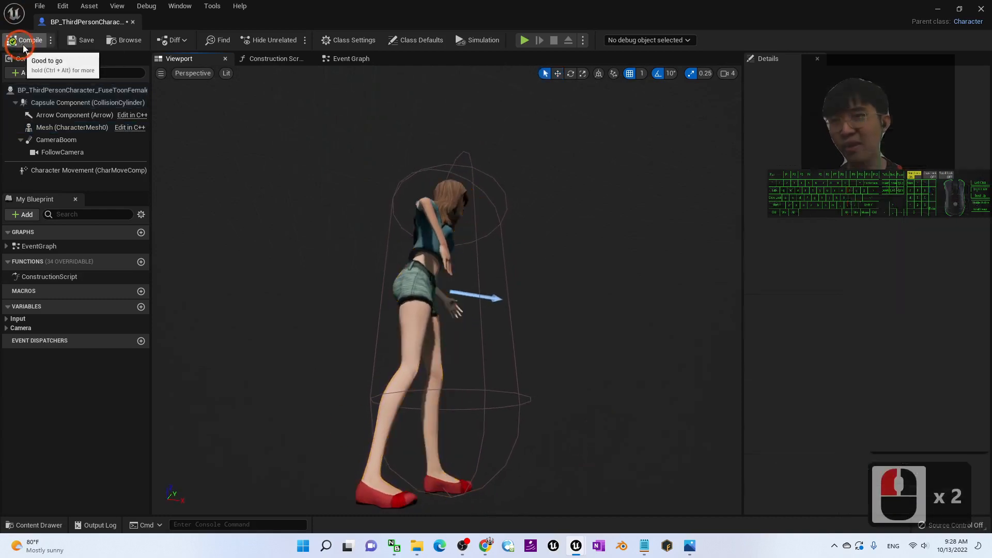
left_click(938, 9)
Step: Play the level, run the Fuse Toon avatar across the floor, check the feet against the ground from several angles, and stop playing
left_click(319, 105)
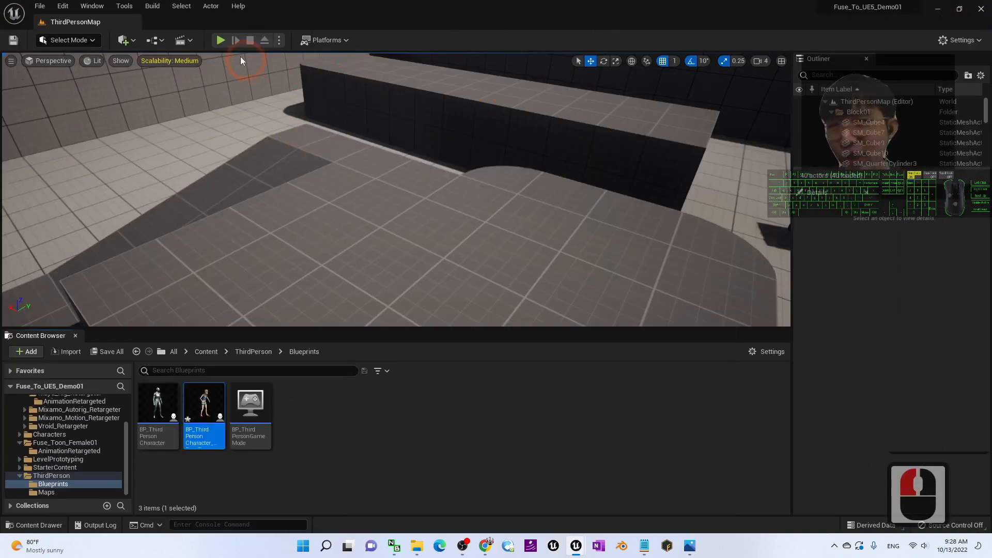
left_click(220, 40)
key("w")
key("w")
key("w")
key("w")
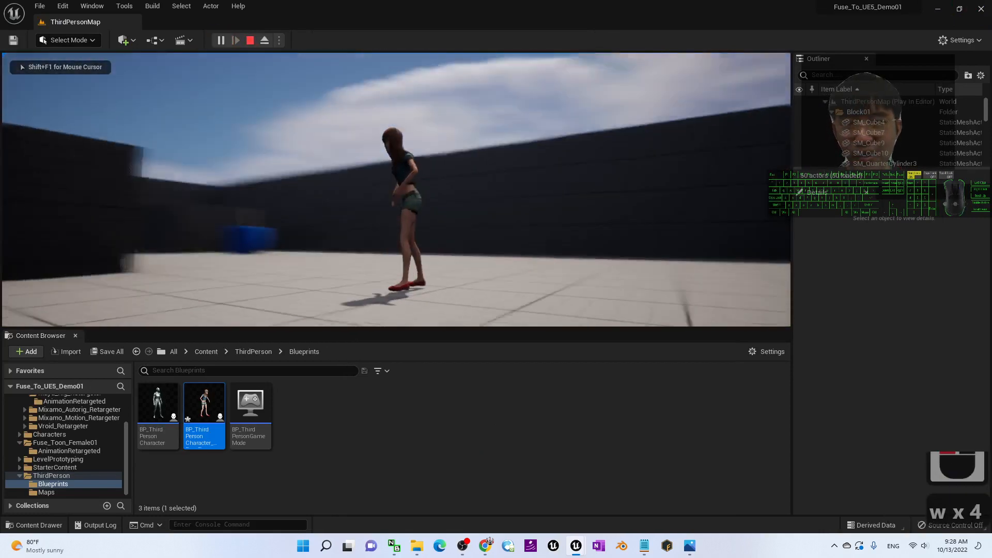
key("w")
key("w")
key("w")
key("w")
key("w")
key("w")
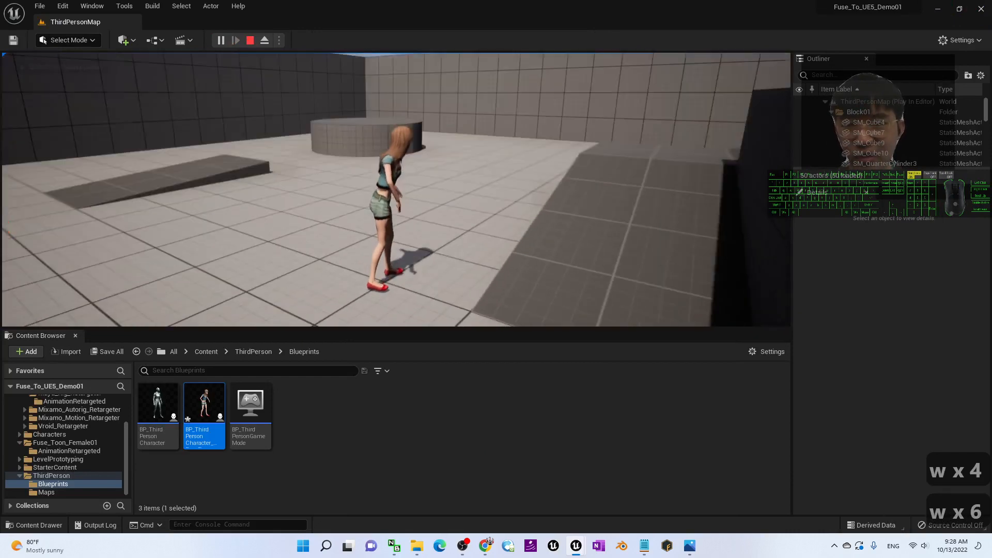
left_click(11, 280)
left_click(69, 186)
left_click(350, 228)
left_click(418, 278)
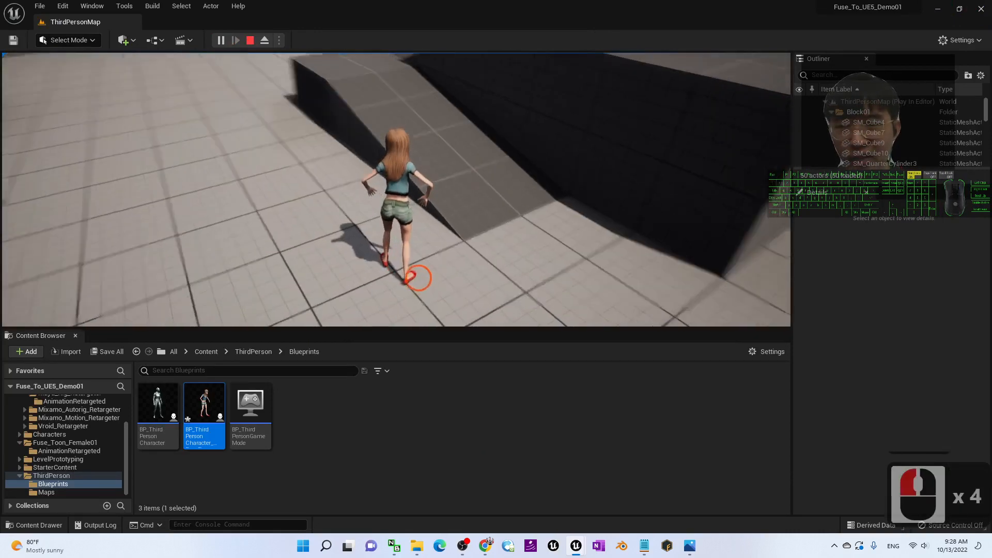
left_click(391, 274)
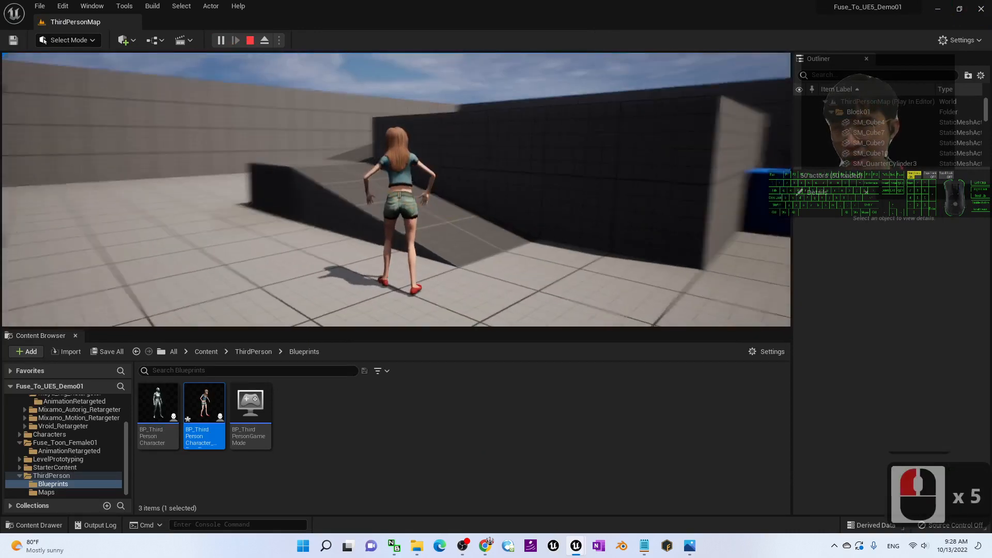
key("Escape")
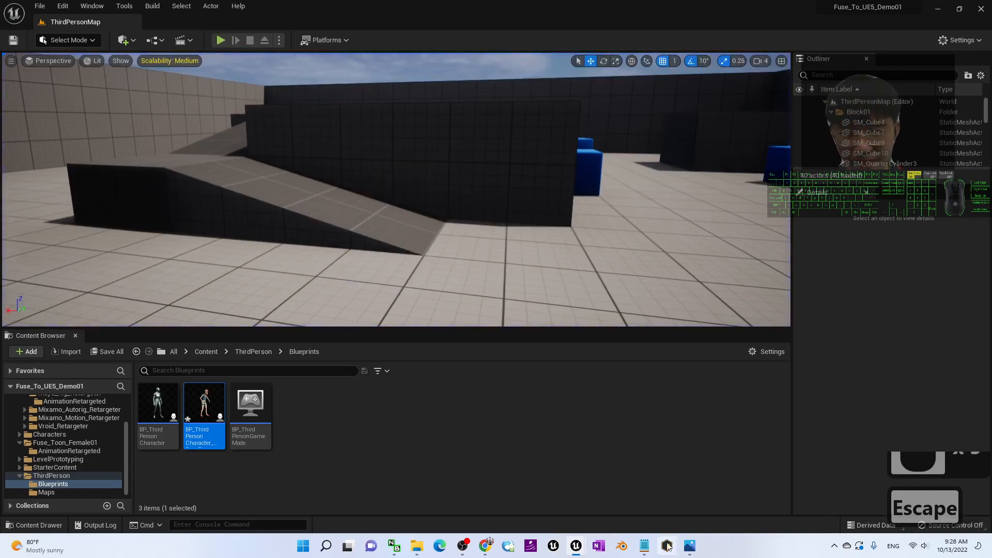
Step: Lower the Mesh component of BP_ThirdPersonCharacter_FuseToonFemale01 slightly, compile and save the blueprint, and minimize its editor
double_click(201, 408)
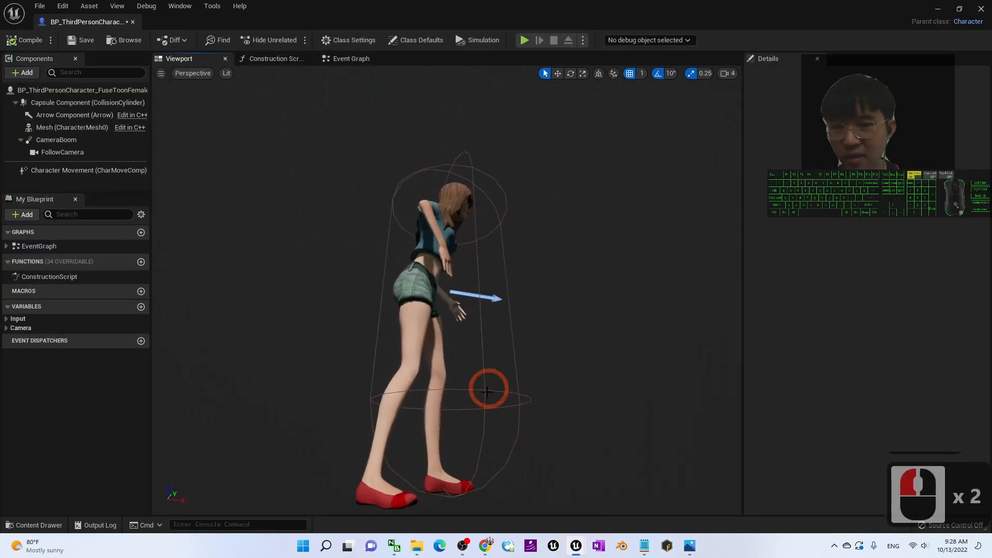
left_click(434, 416)
key("w")
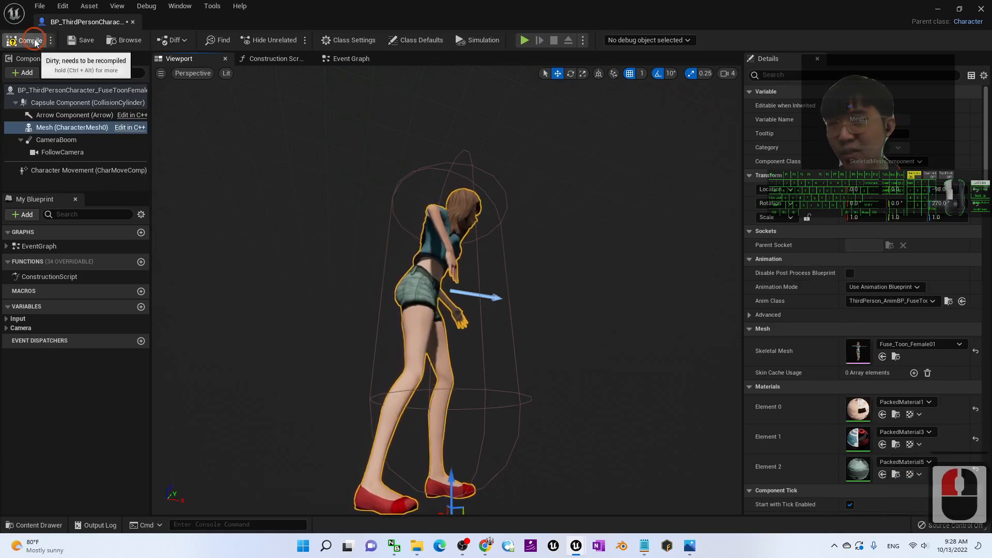
double_click(80, 41)
left_click(80, 44)
left_click(939, 9)
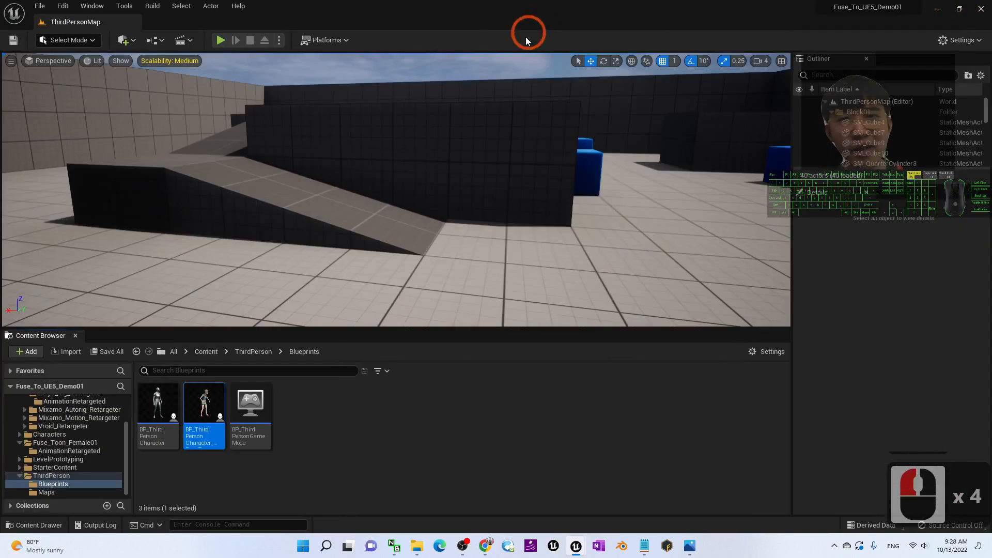
Step: Play the level again, run up the ramp and jump with the avatar to recheck the foot height, and stop playing
left_click(220, 40)
key("w")
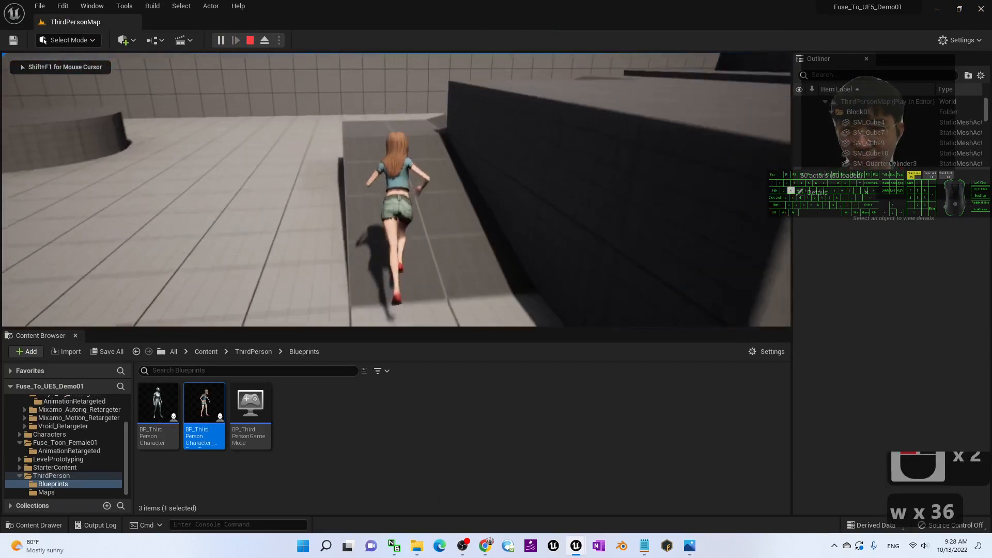
key("space")
key("a")
key("d")
key("s")
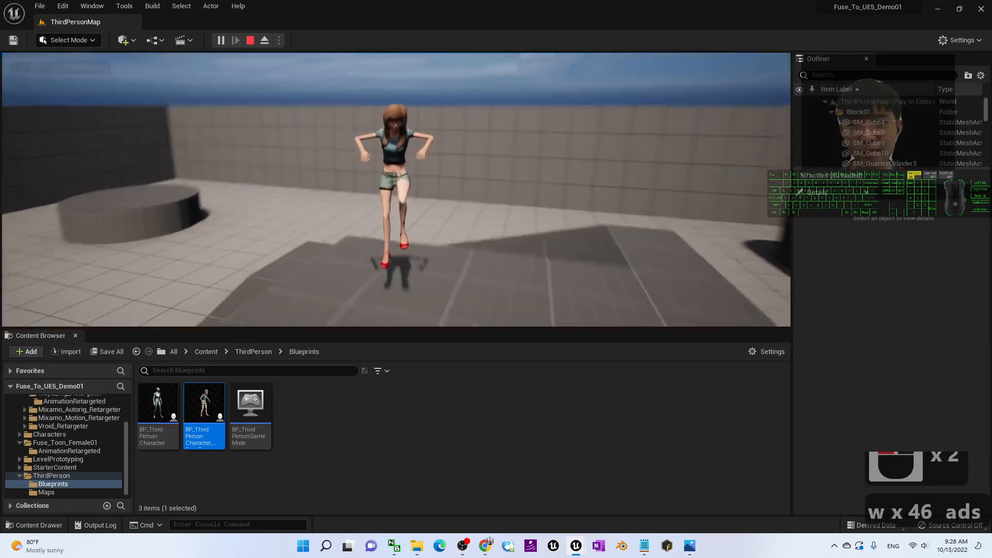
key("s")
key("Escape")
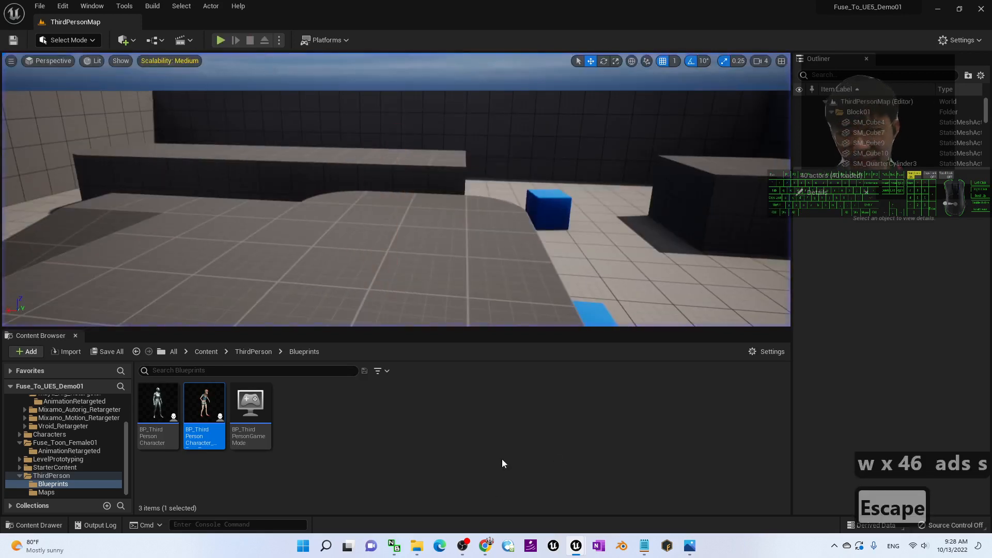
Step: Switch to the cover.jpg image in the photo viewer to review the tutorial topics, and minimize it
left_click(688, 546)
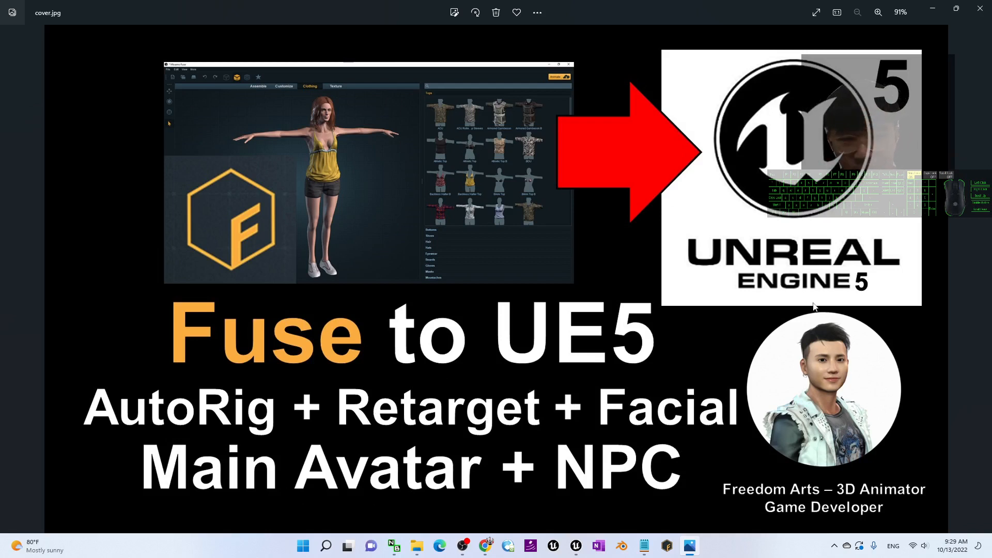
left_click(607, 433)
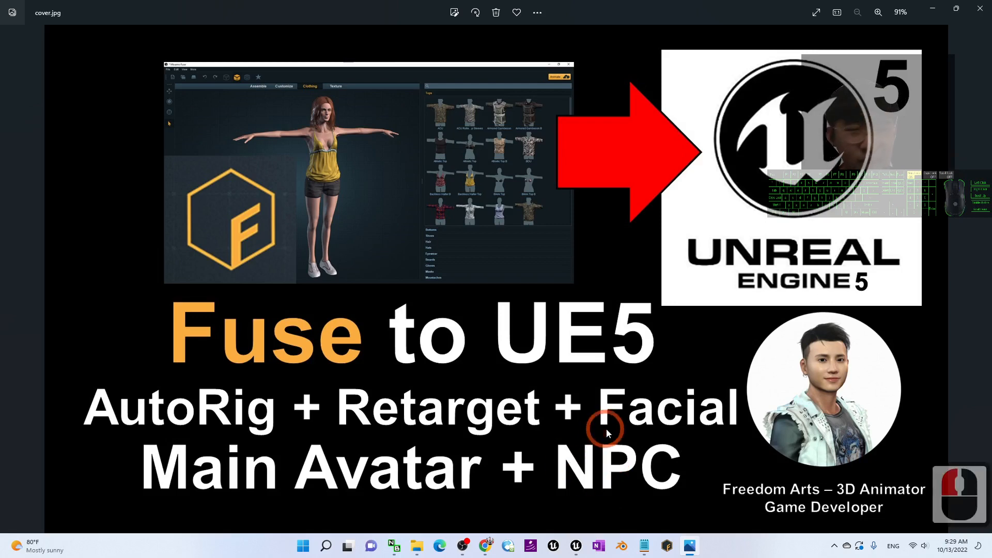
left_click(930, 10)
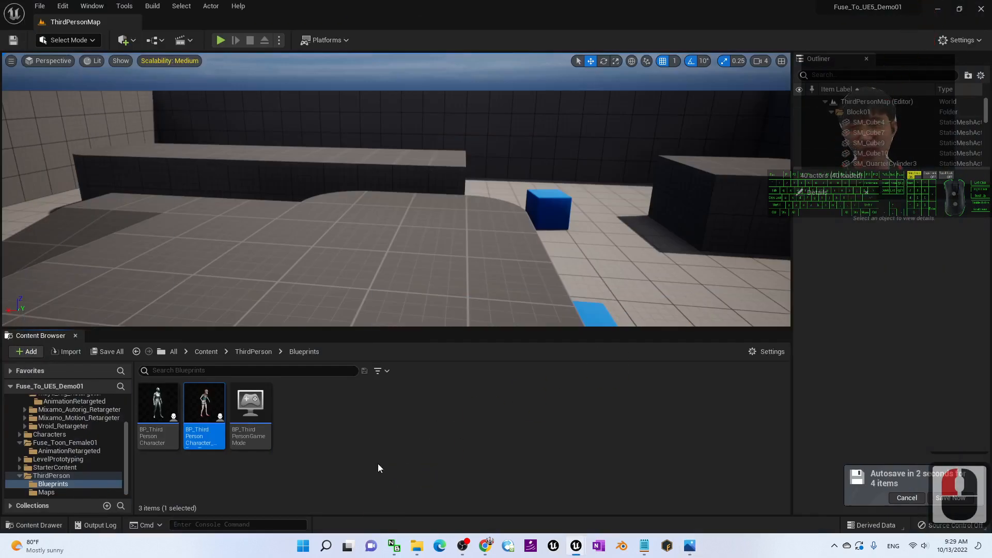
Step: Duplicate BP_ThirdPersonCharacter_FuseToonFemale01 and name the copy BP_ThirdPersonCharacter_FuseToonFemale01_NPC
left_click(205, 405)
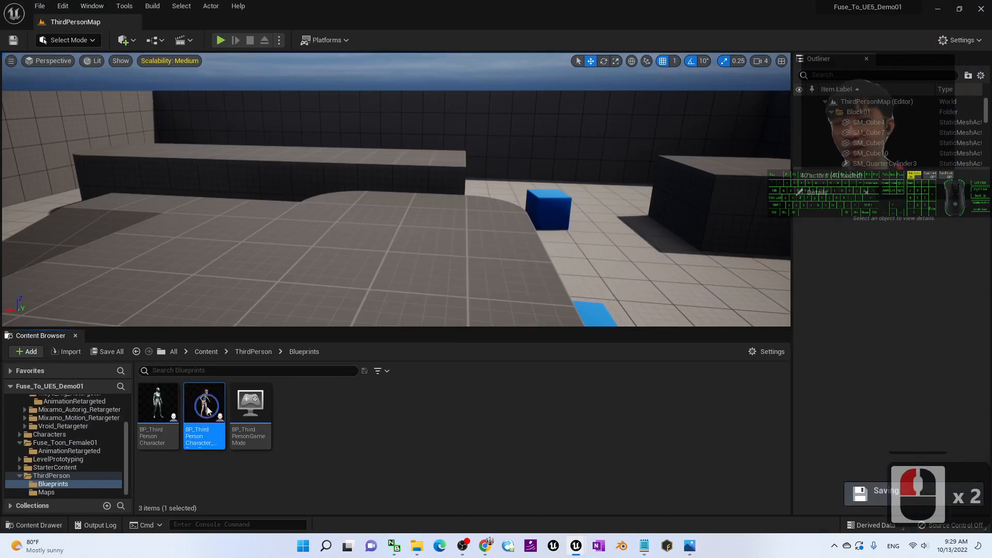
right_click(205, 397)
left_click(247, 209)
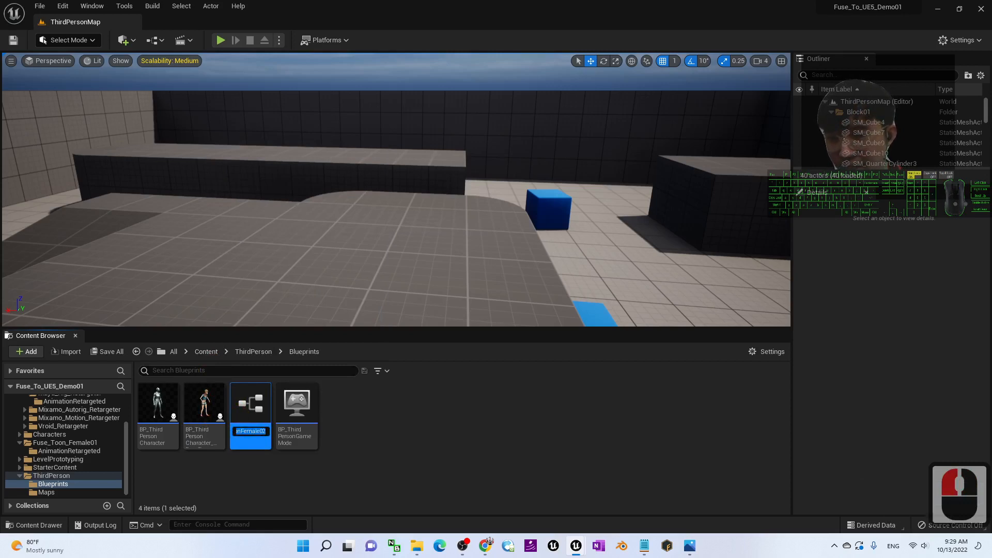
type("1")
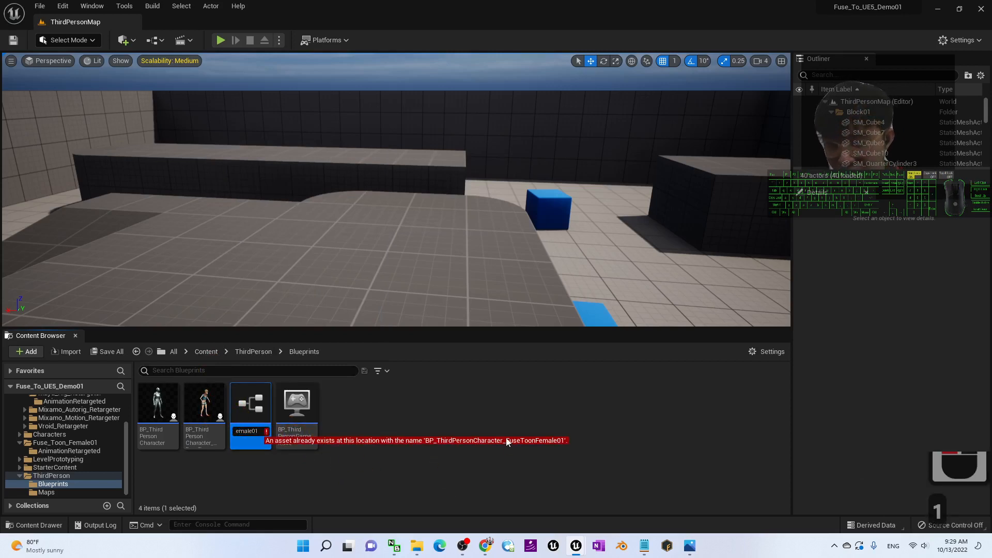
type("_NPC")
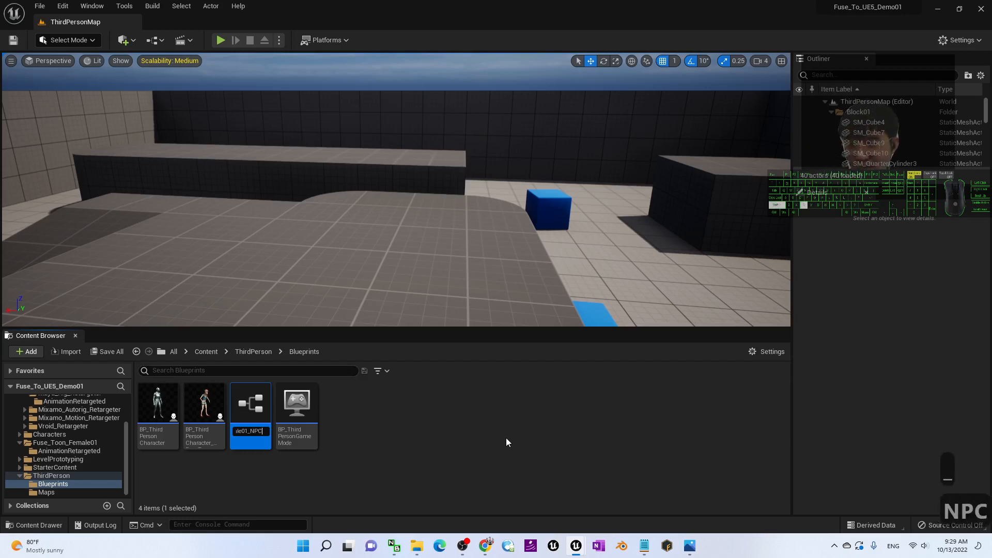
key("Return")
left_click(247, 428)
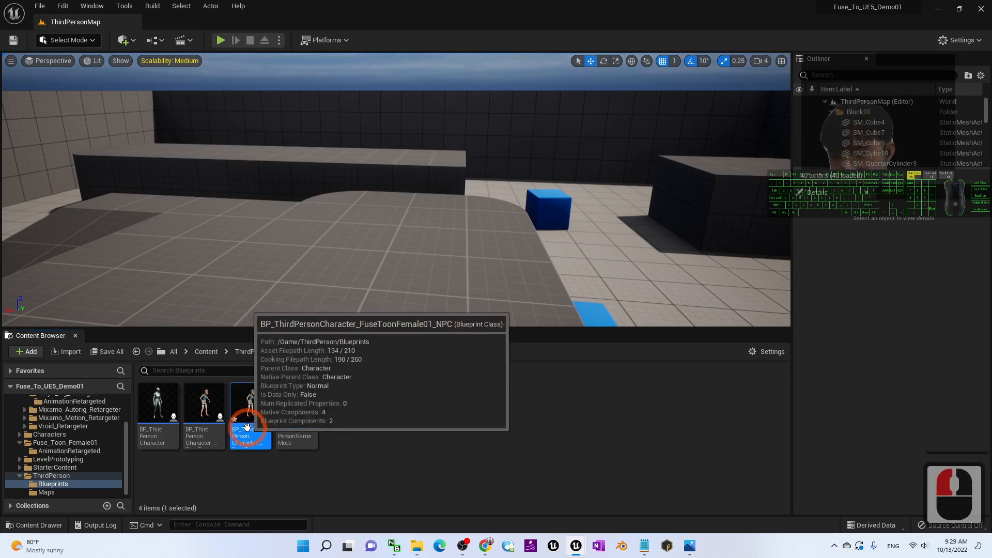
Step: Place BP_ThirdPersonCharacter_FuseToonFemale01_NPC in the level on top of the raised platform
left_click(205, 405)
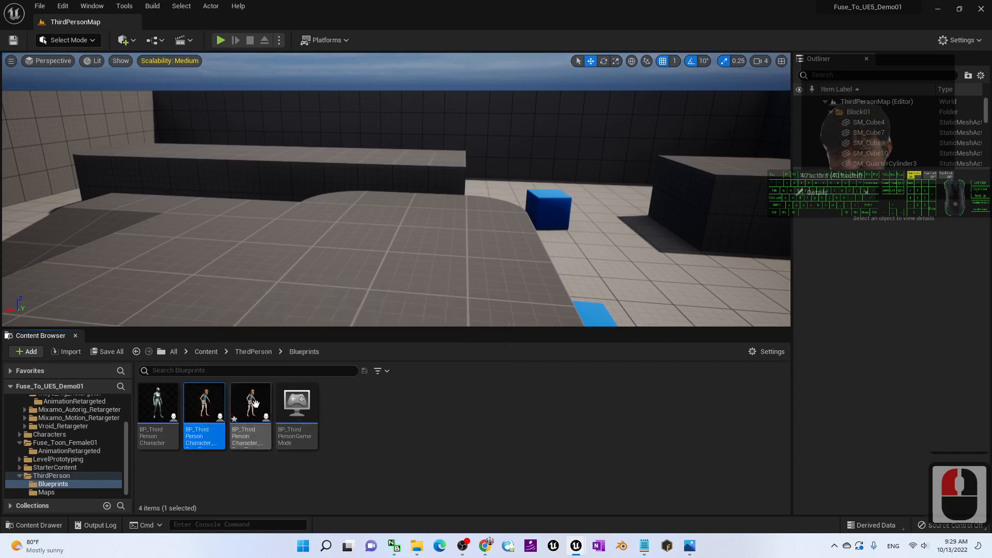
left_click(252, 405)
left_click_drag(250, 408, 395, 259)
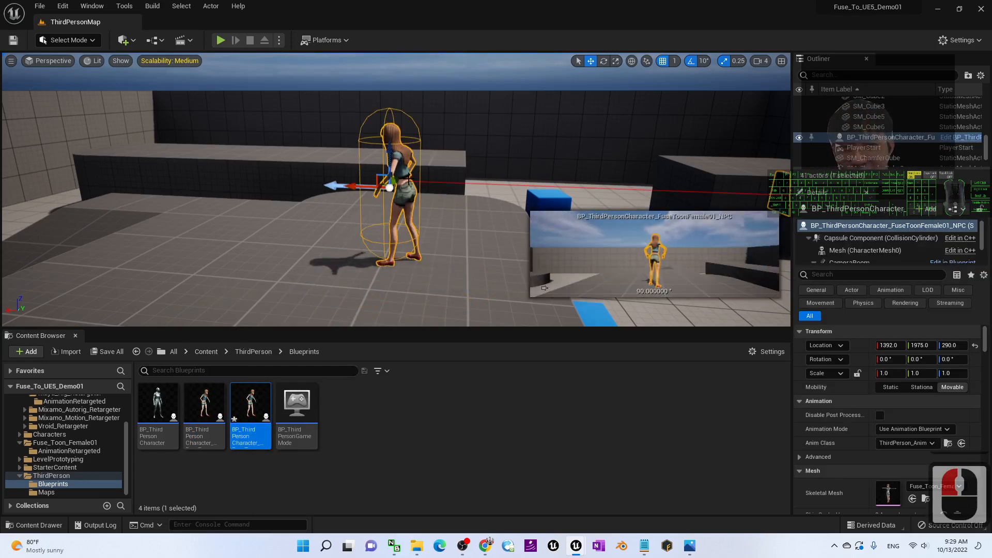
scroll(333, 221, "down", 3)
left_click_drag(275, 226, 443, 226)
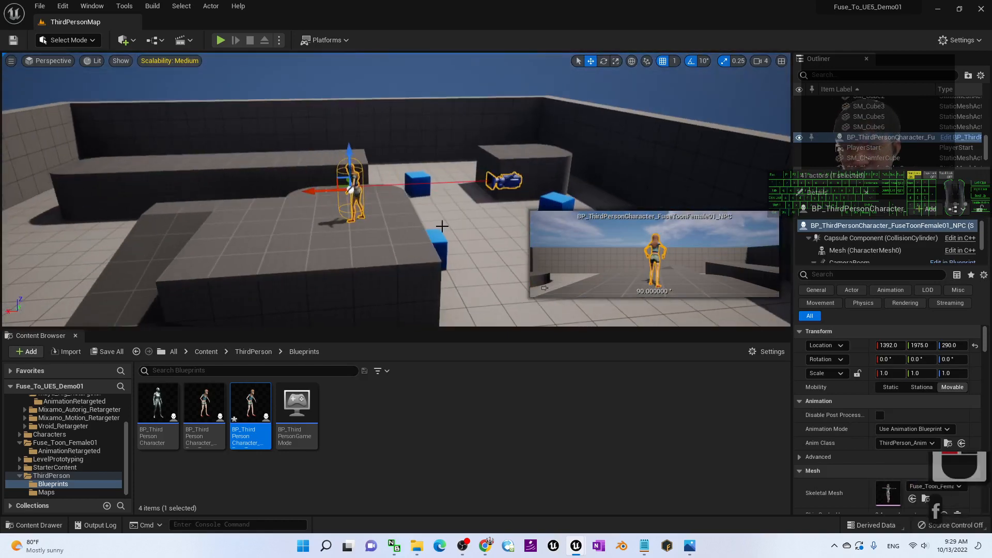
scroll(328, 201, "up", 9)
key("a")
right_click_drag(323, 224, 496, 199)
key("w")
key("d")
Step: Examine the movement and jump input nodes in the NPC blueprint's Event Graph, and close the blueprint editor
double_click(253, 402)
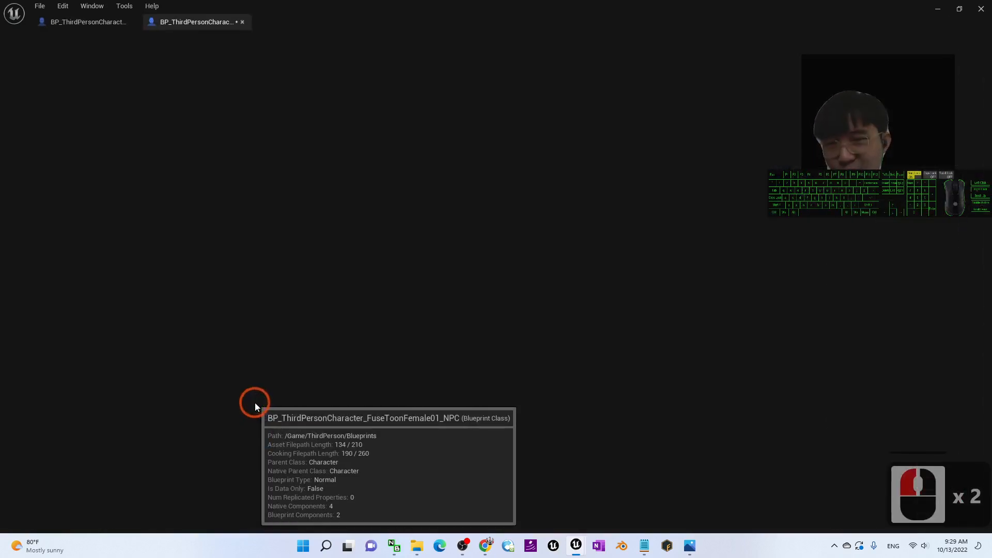
scroll(583, 301, "up", 4)
scroll(581, 301, "down", 1)
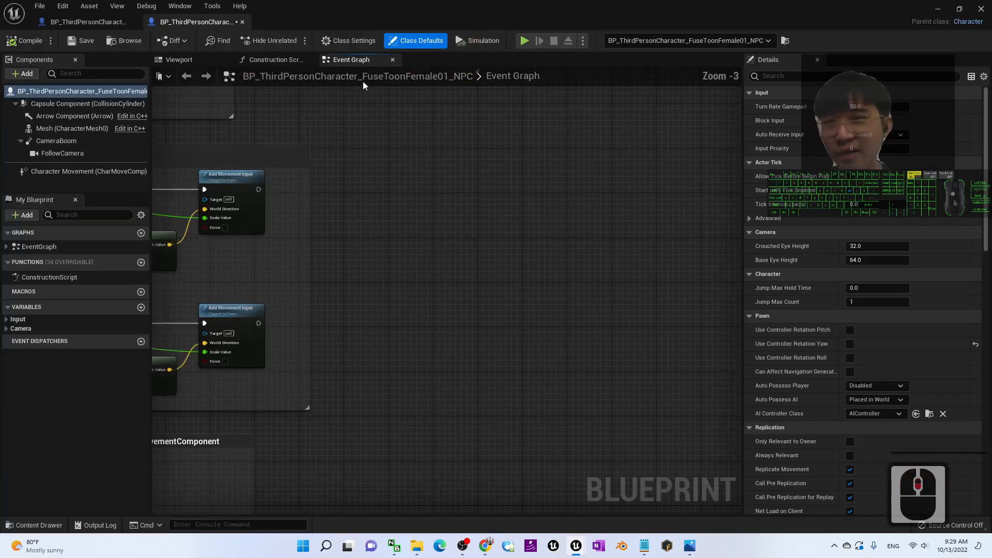
scroll(378, 304, "up", 2)
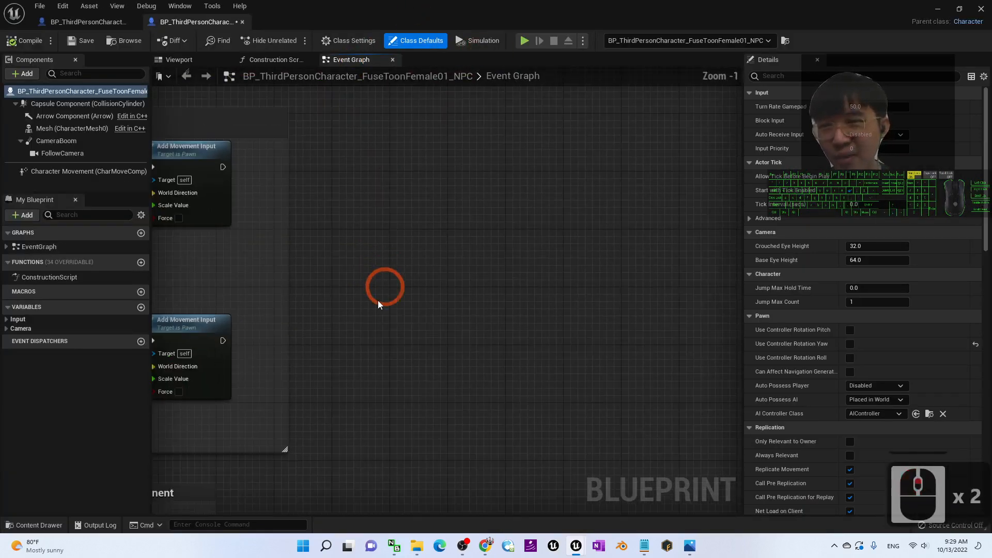
right_click(404, 237)
left_click(343, 339)
scroll(558, 299, "down", 3)
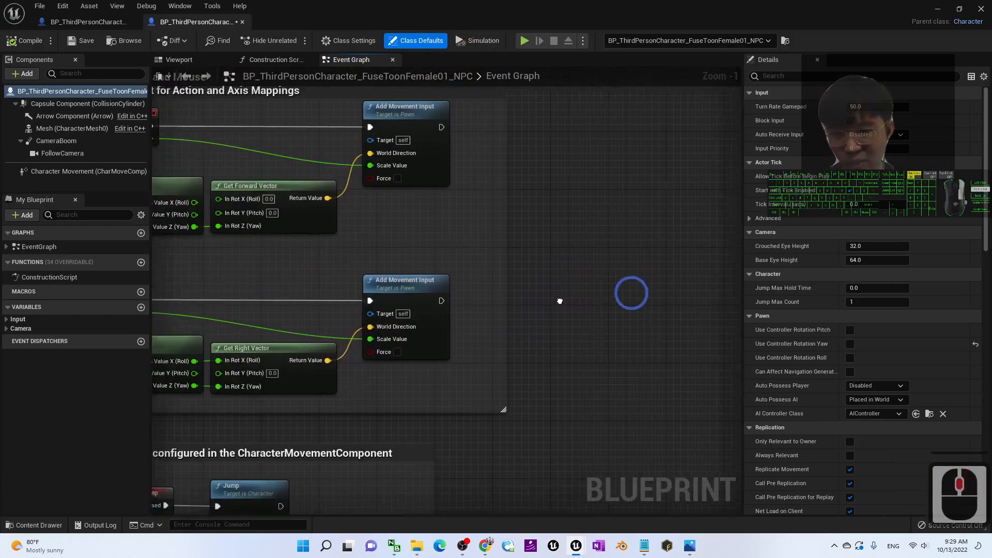
right_click_drag(487, 400, 552, 240)
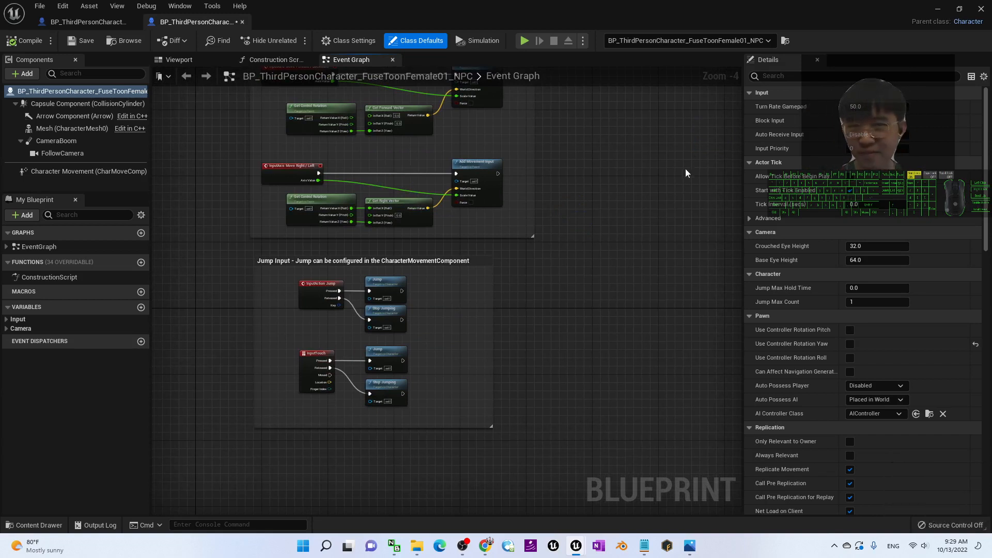
scroll(626, 239, "up", 3)
right_click_drag(443, 407, 670, 251)
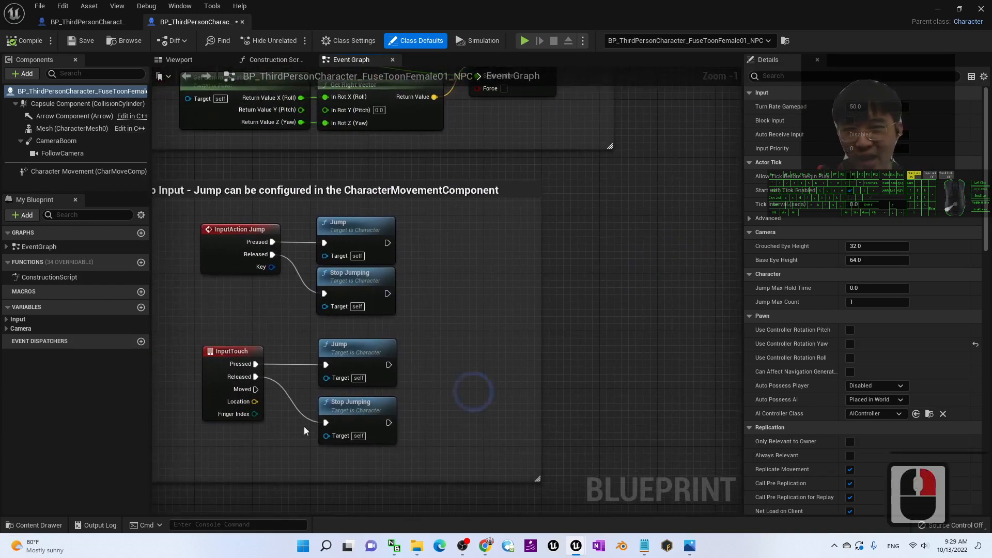
right_click_drag(630, 366, 668, 320)
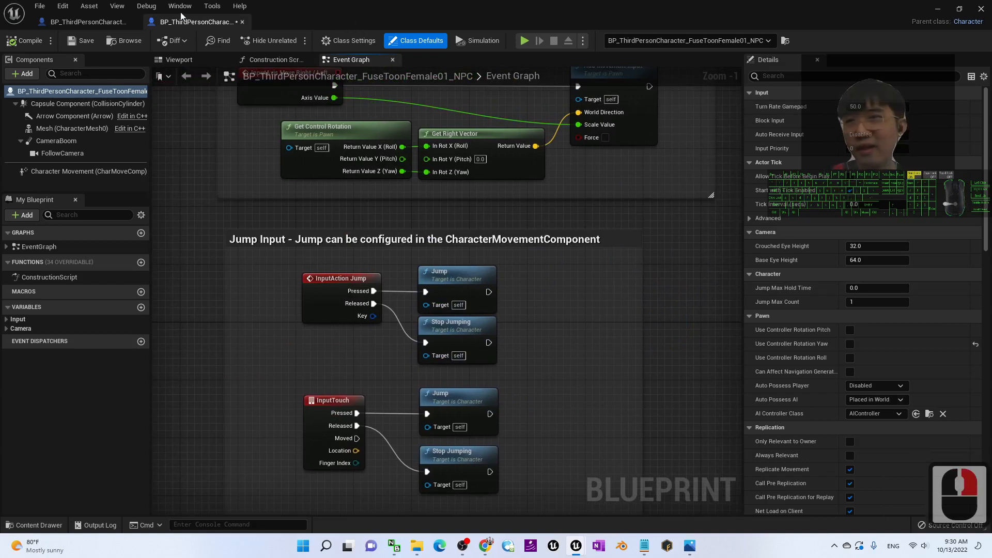
left_click(981, 9)
Step: Play-test the level and run the player character up onto the raised platform to stand beside the NPC
left_click(502, 349)
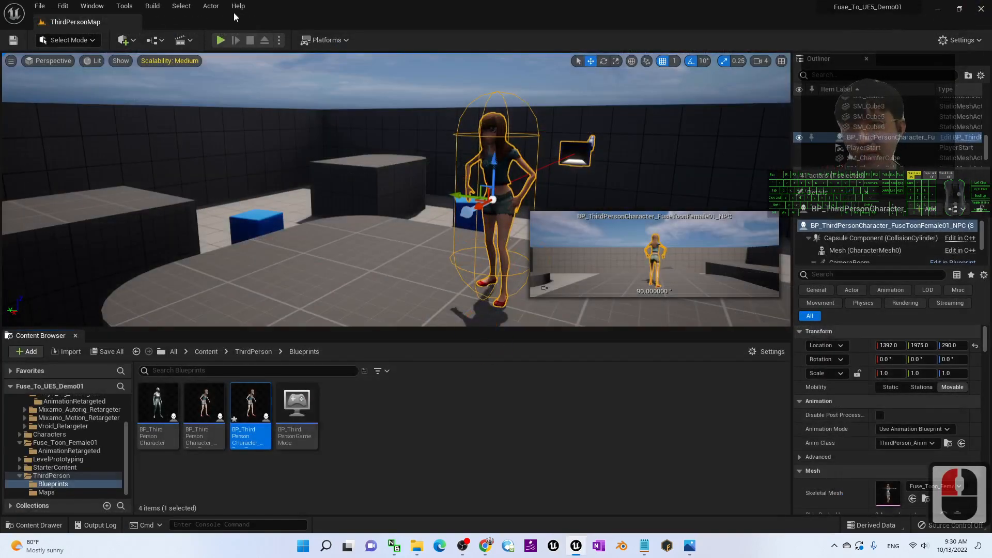
left_click(220, 40)
left_click(486, 171)
key("w")
key("w")
key("w")
key("w")
key("w")
key("d")
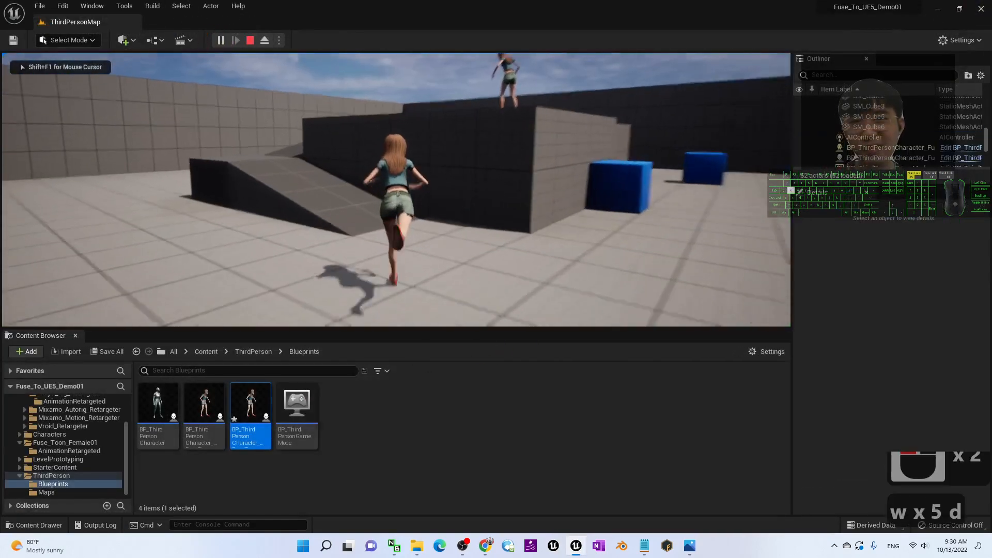
key("a")
key("a")
key("a")
key("d")
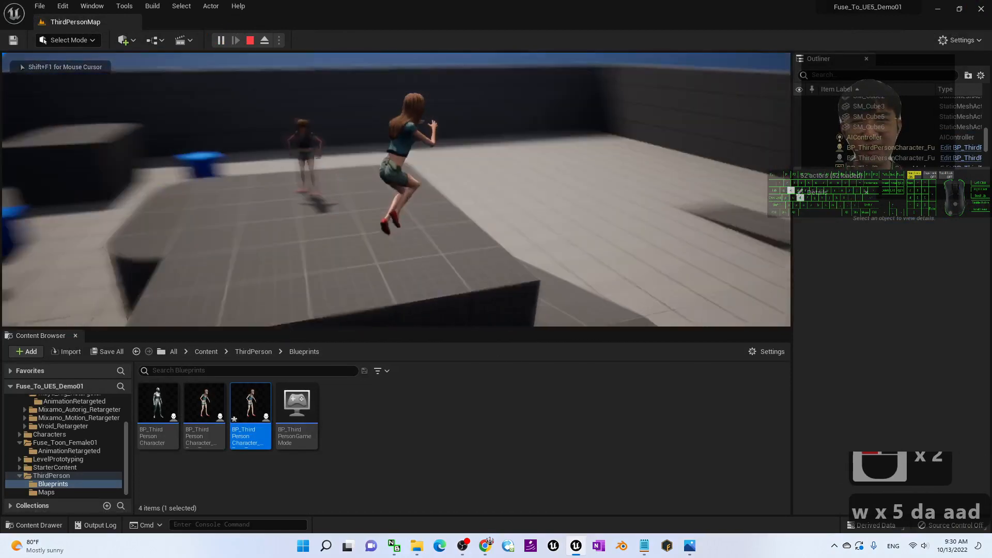
key("a")
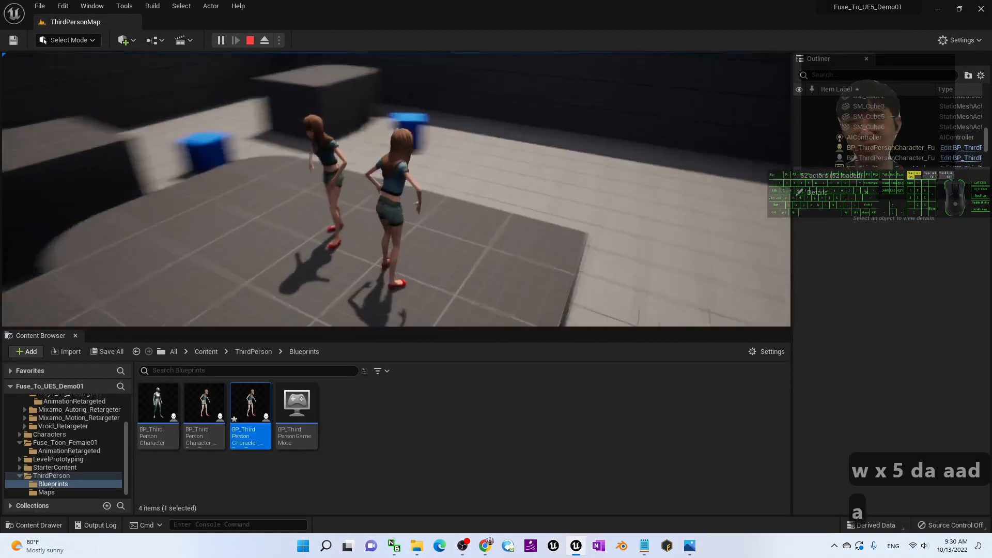
key("w")
key("s")
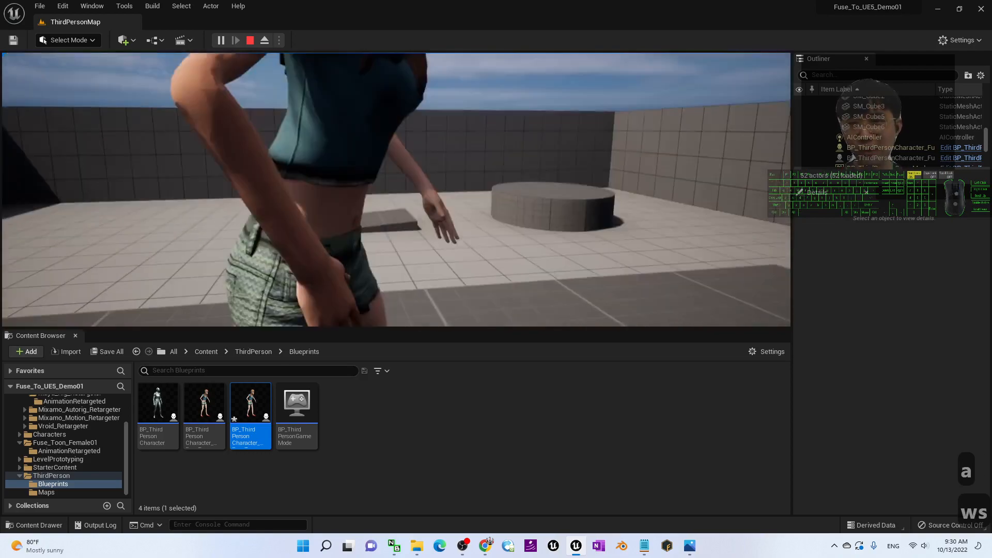
Step: Walk and jump the player around the NPC on the platform to examine it up close, and end the play session
key("s")
key("d")
key("w")
key("a")
key("d")
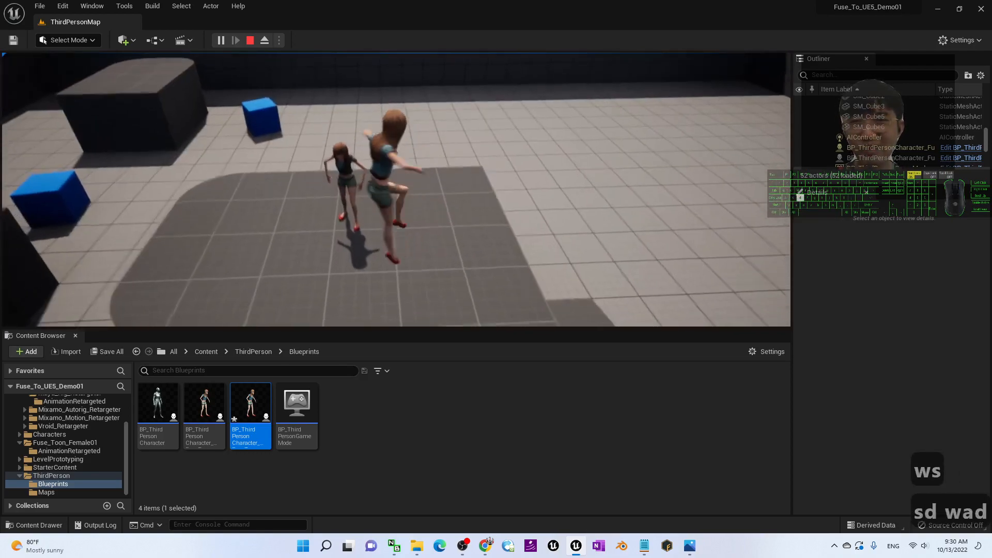
key("s")
key("a")
key("w")
key("d")
key("w")
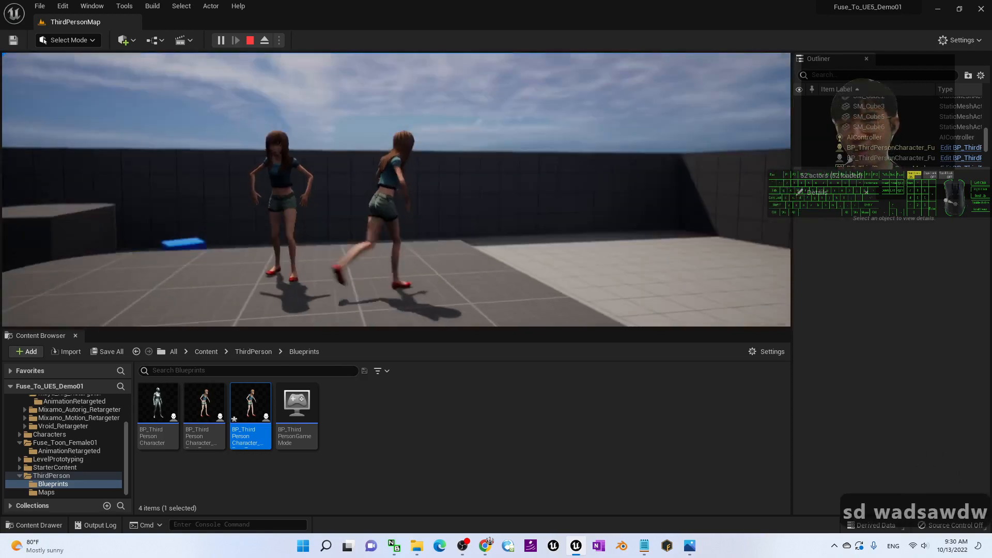
key("s")
key("s")
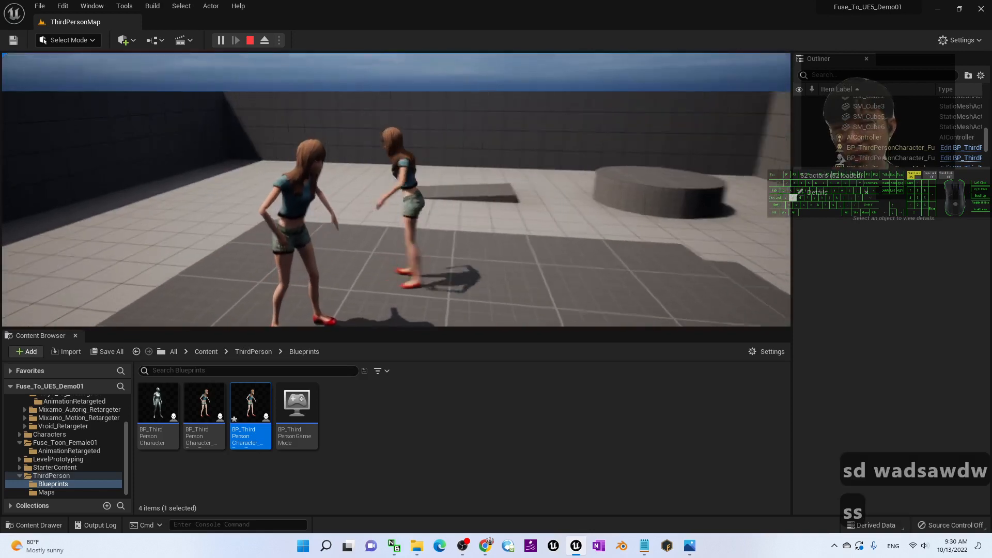
key("s")
key("a")
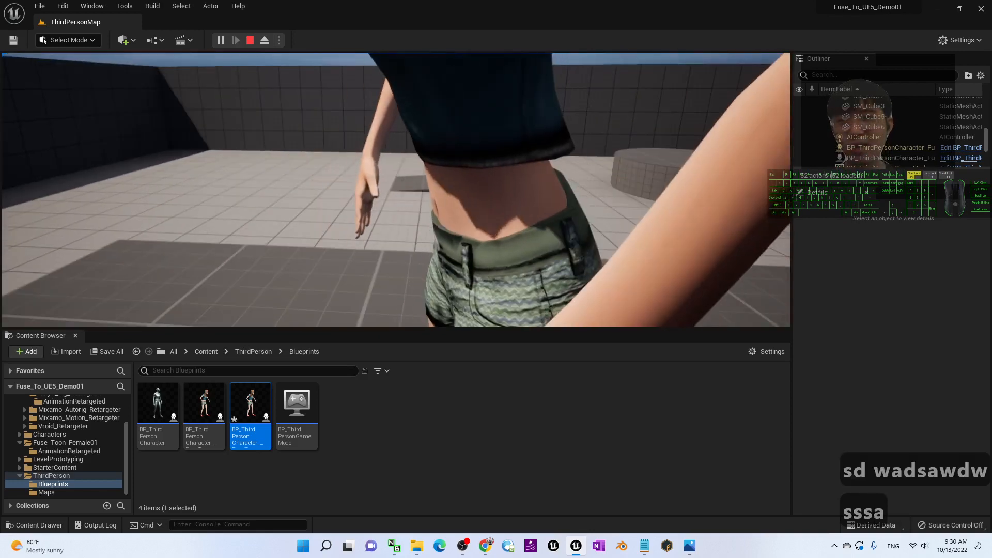
key("s")
key("s")
key("Escape")
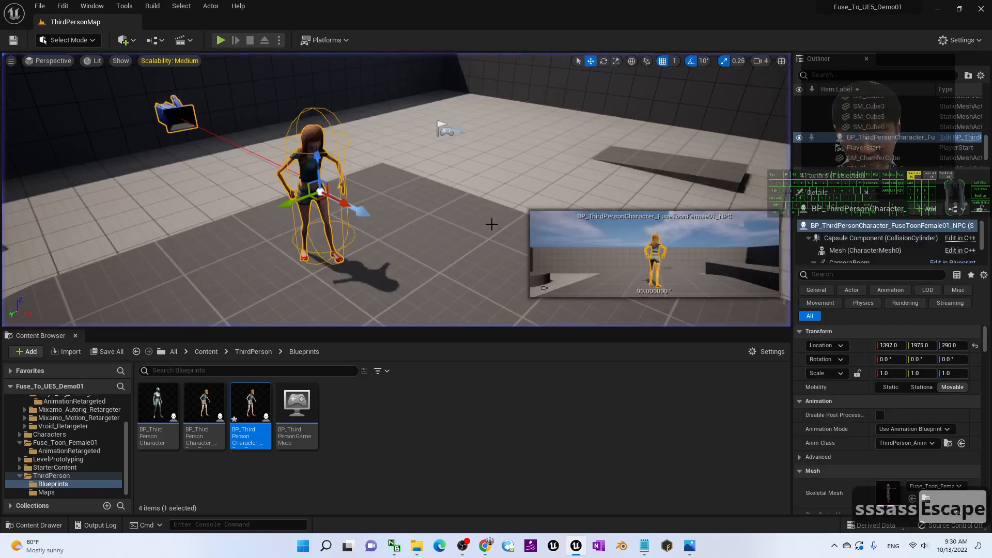
Step: Switch to cover.jpg in the photo viewer, enlarge the Fuse character picture to review it, and restore the full image view
left_click(690, 545)
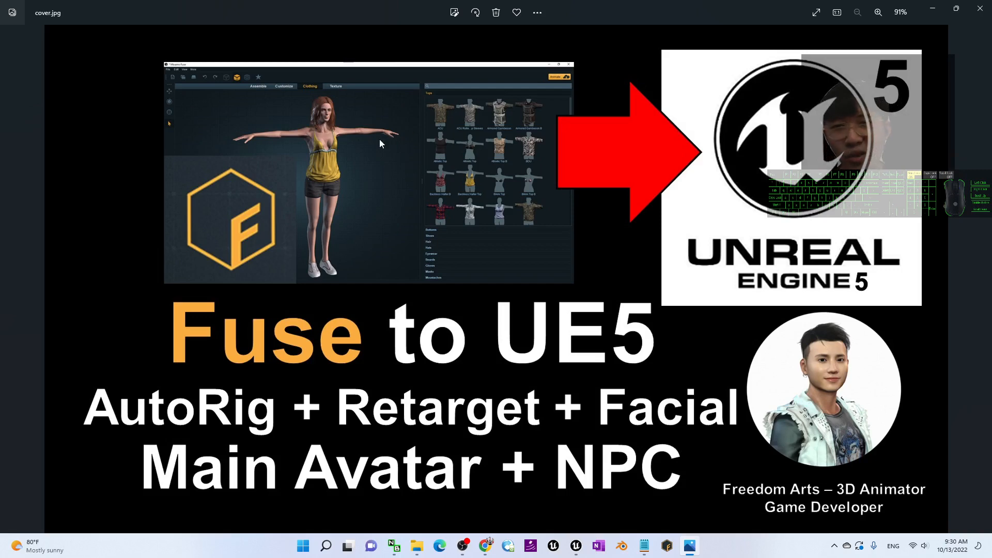
scroll(330, 172, "up", 8)
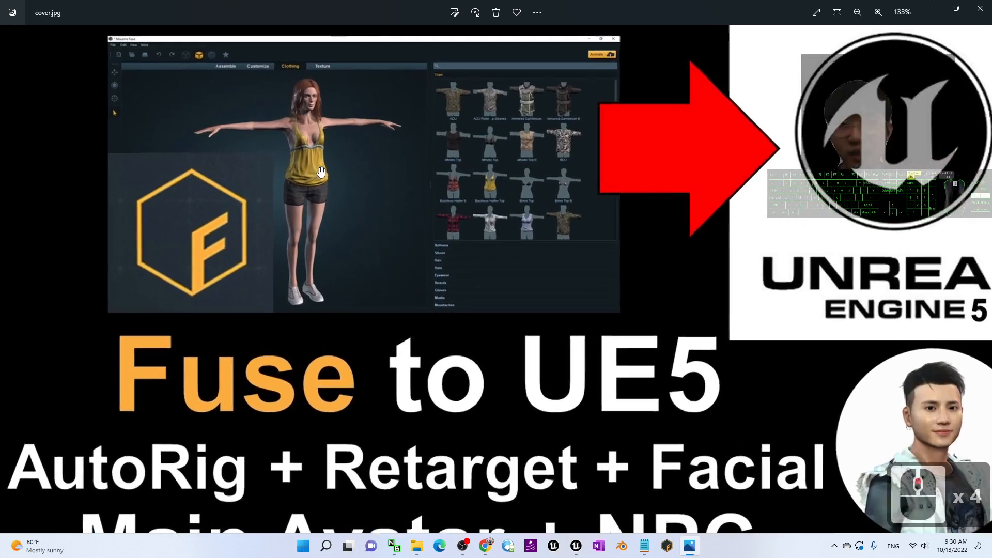
scroll(353, 176, "down", 8)
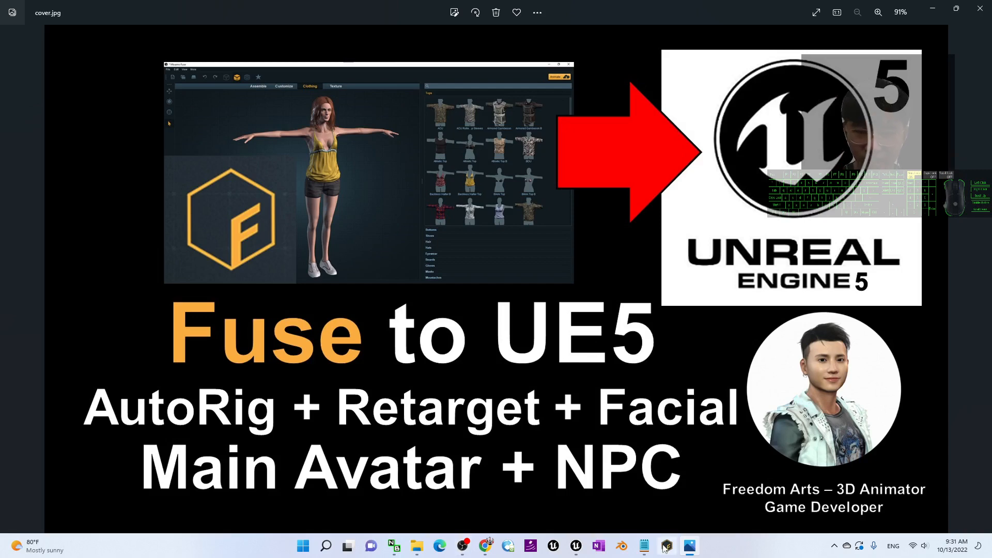
Step: Switch back to Unreal Editor, briefly play-test the character's movement and jump, and stop playing
left_click(576, 546)
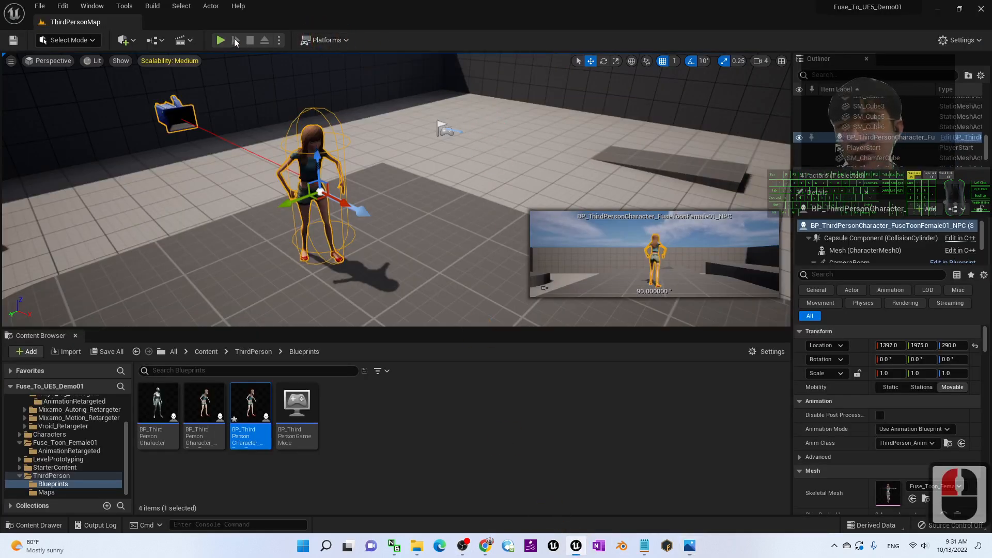
left_click(220, 40)
key("a")
key("s")
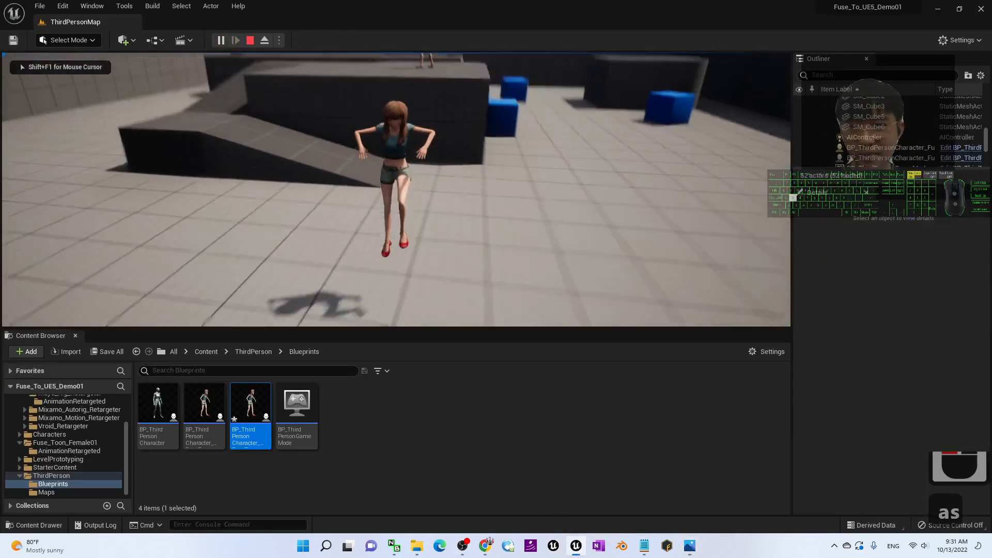
key("d")
key("Escape")
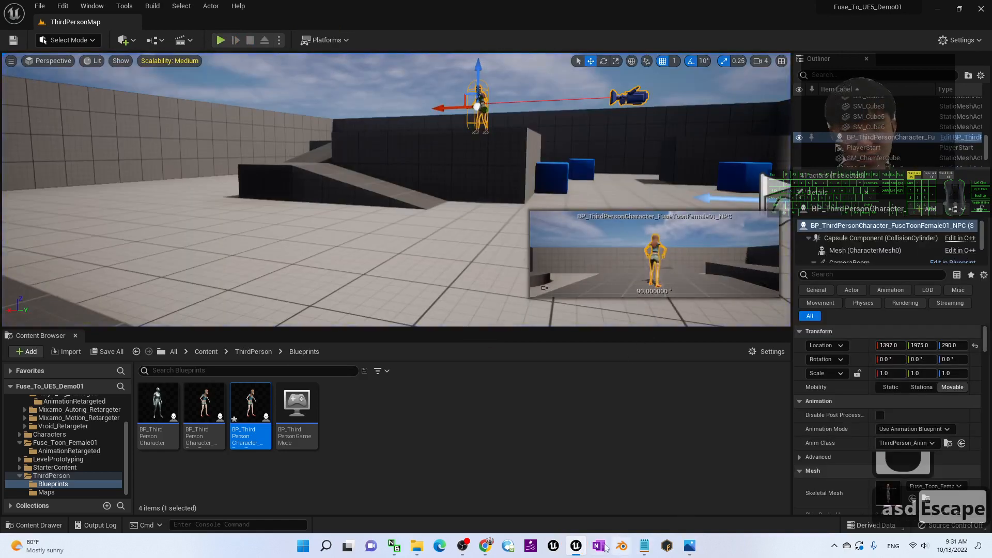
Step: Glance at cover.jpg again, return to Unreal Editor, and play-test the character running and jumping over the ramp and raised blocks
left_click(689, 546)
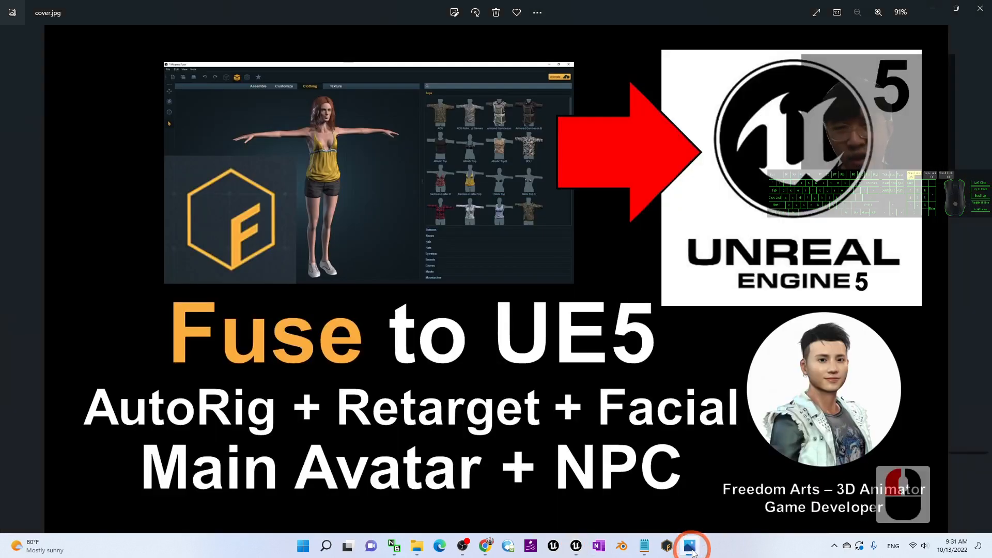
left_click(576, 545)
left_click(222, 40)
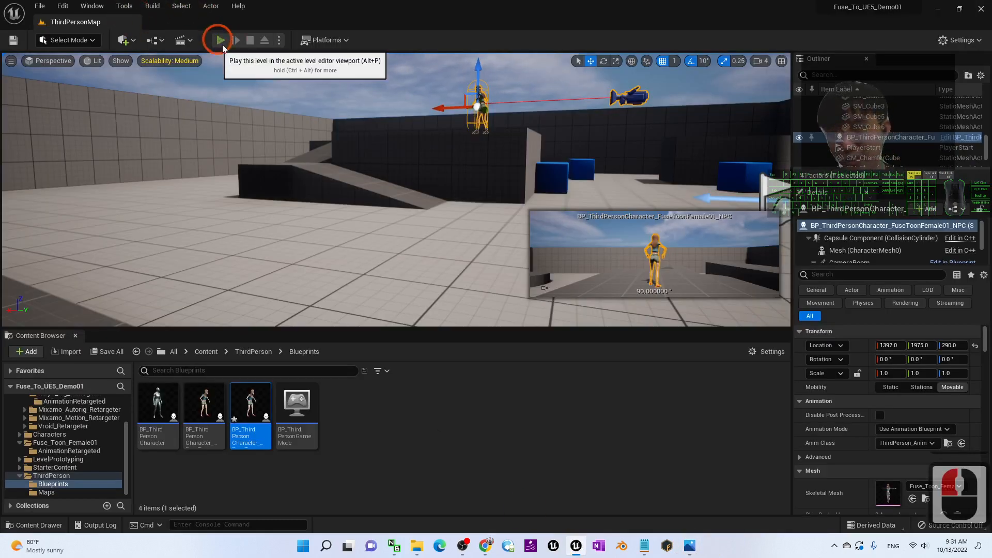
key("w")
left_click(522, 202)
key("w")
key("a")
key("d")
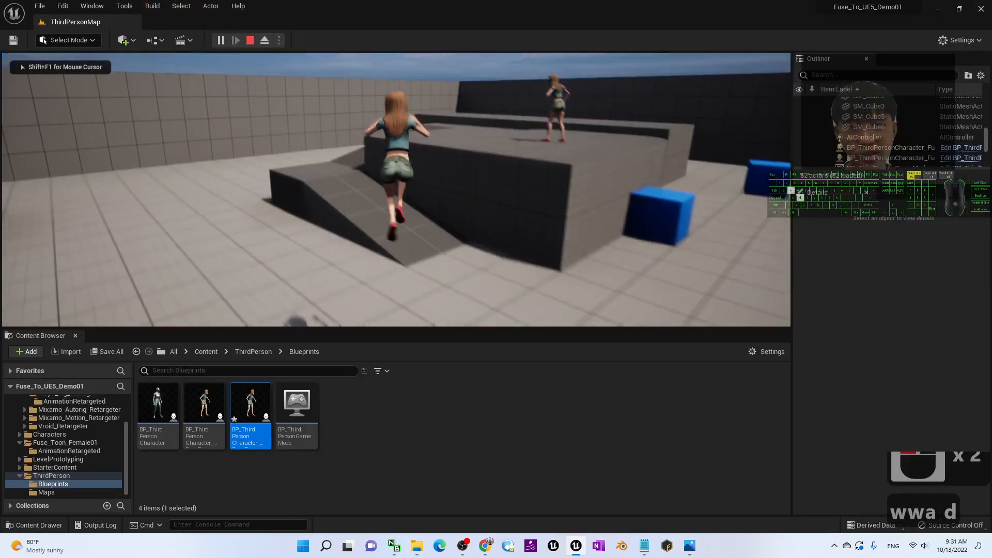
key("a")
key("d")
key("d")
key("s")
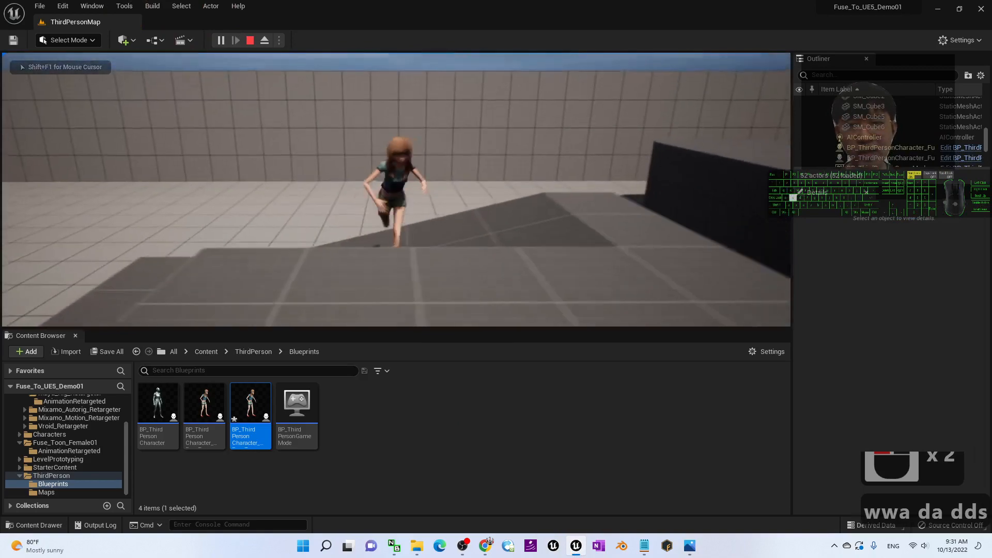
key("d")
key("w")
key("a")
key("d")
key("a")
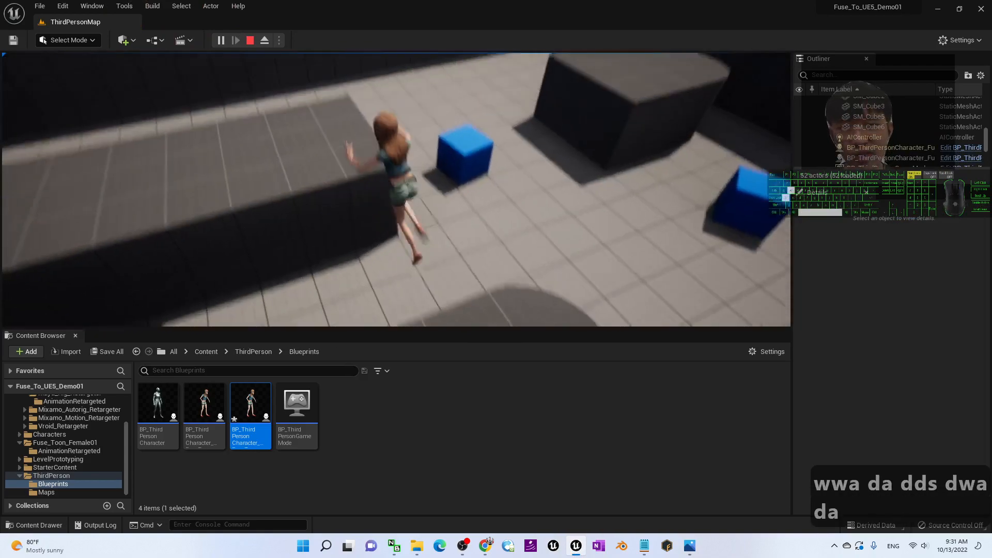
key("a")
key("d")
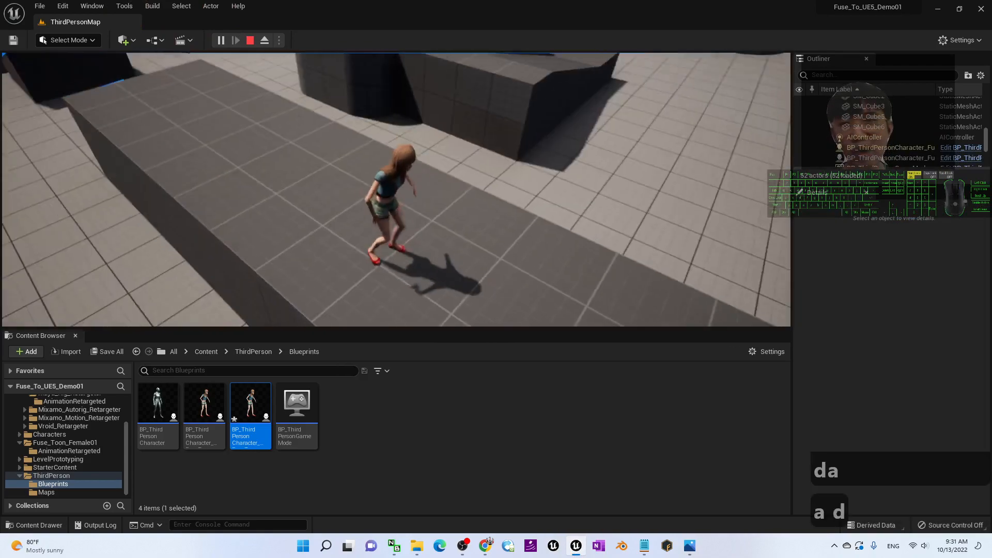
Step: Jump the character across to the NPC's platform, and run over the floor onto the round platform
key("a")
key("w")
key("w")
key("w")
key("a")
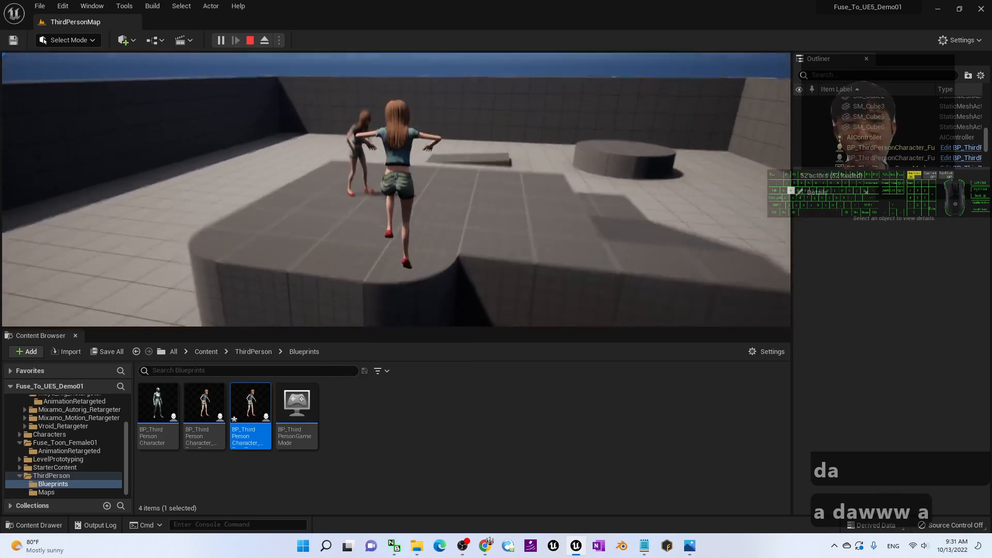
key("d")
key("a")
key("a")
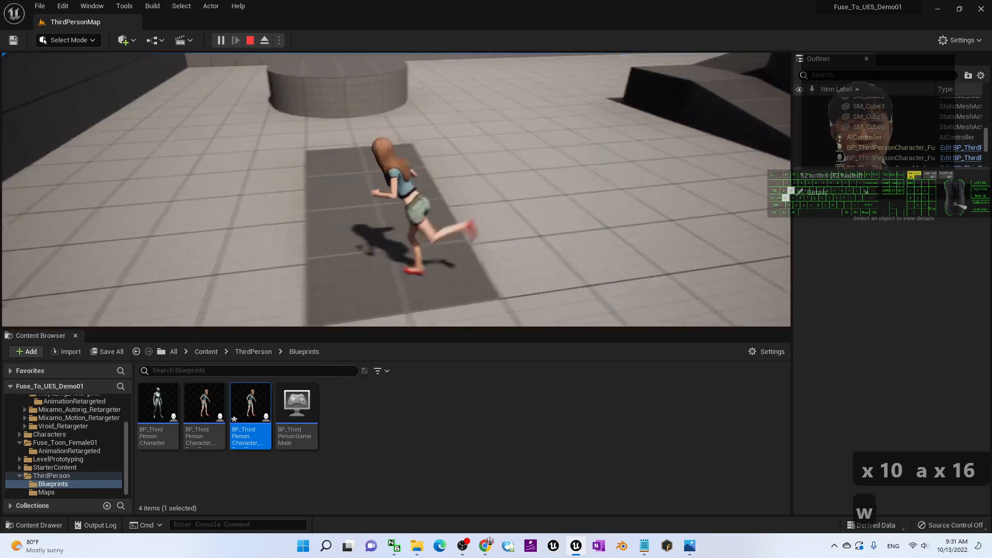
key("w")
key("w")
key("w")
key("w")
key("w")
key("w")
key("a")
key("s")
key("d")
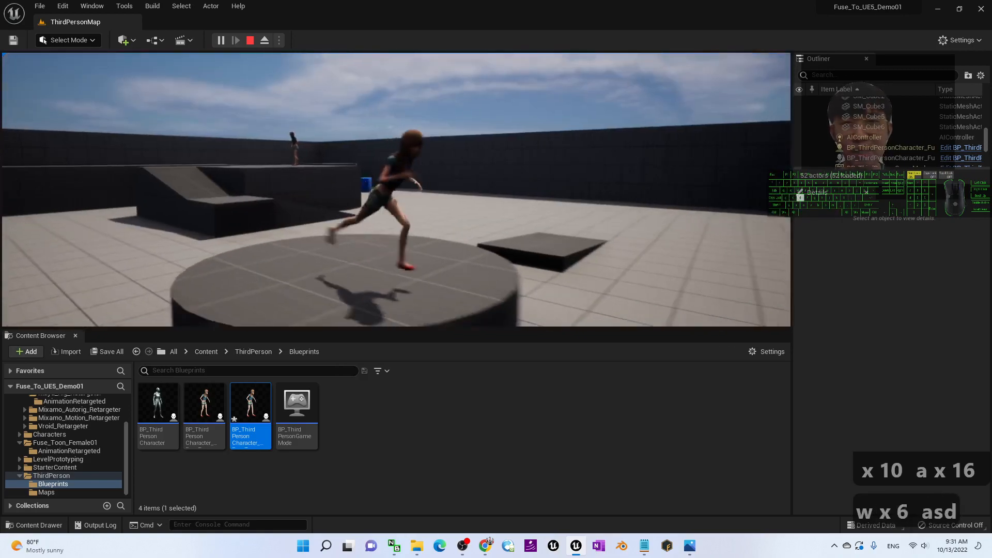
Step: Run the character from the round platform back up to the NPC and move around it on the raised platform
key("w")
key("a")
key("d")
key("a")
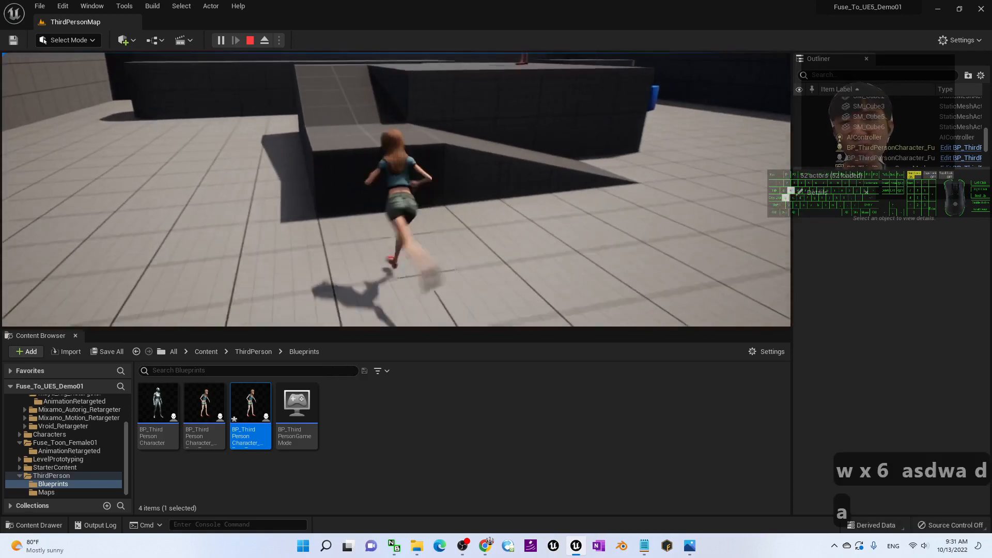
key("d")
key("d")
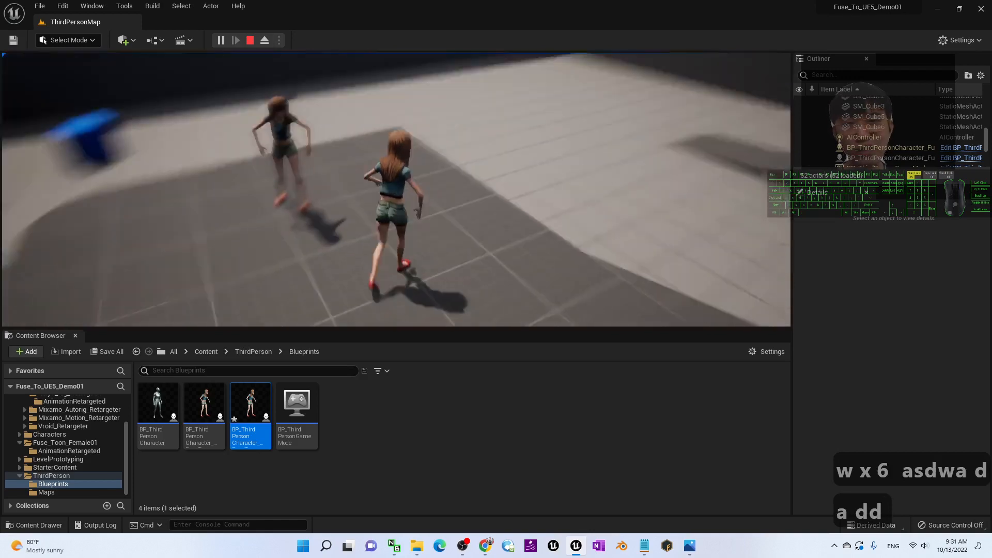
key("a")
key("w")
key("d")
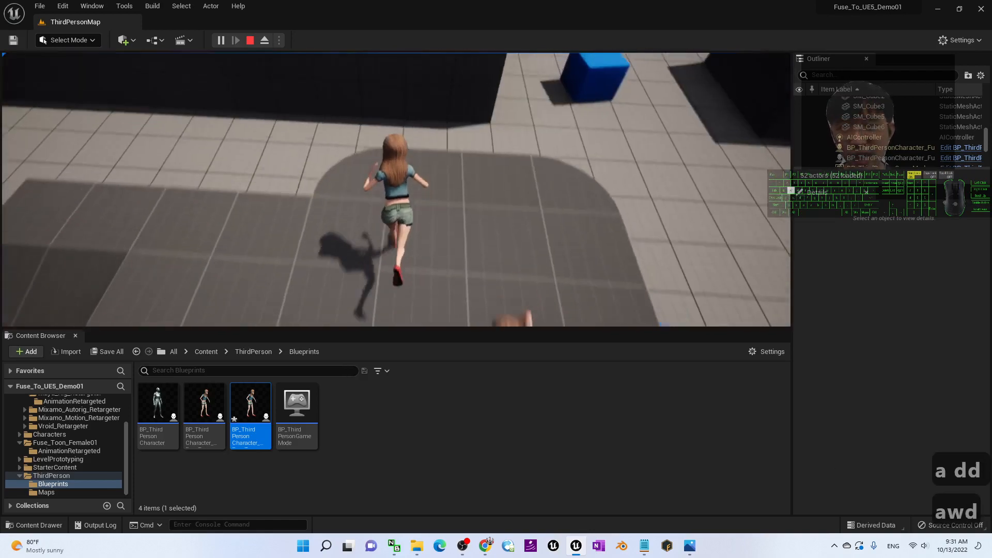